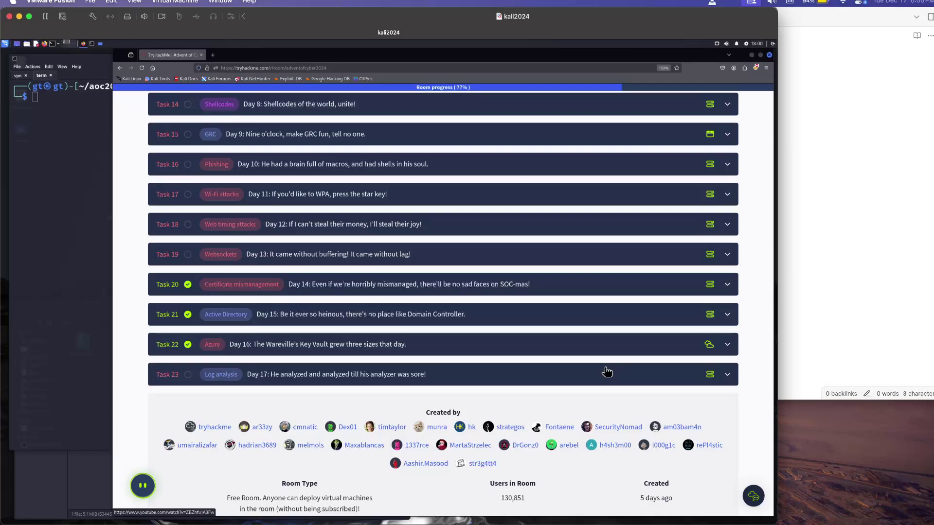
Step: Expand the Day 17 log analysis task, Task 23, in the Advent of Cyber 2024 room and bring its story into view
click(607, 373)
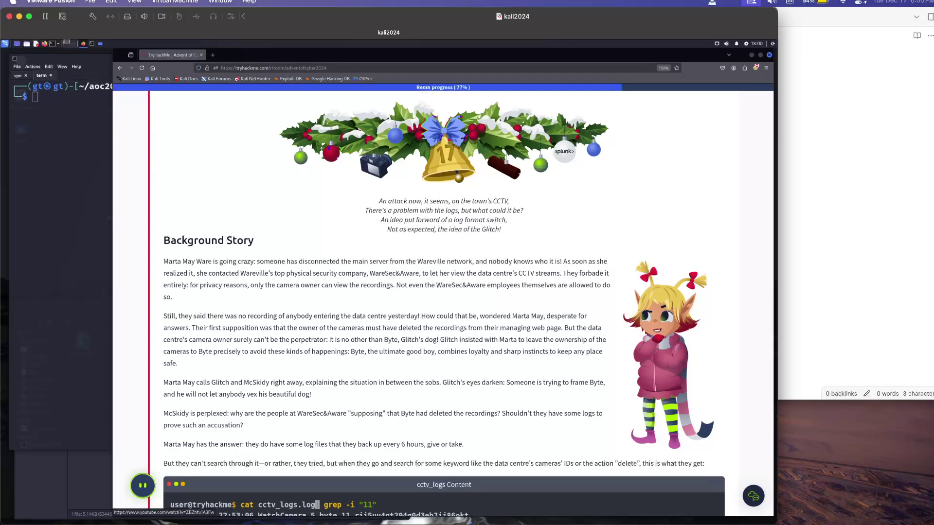
click(62, 172)
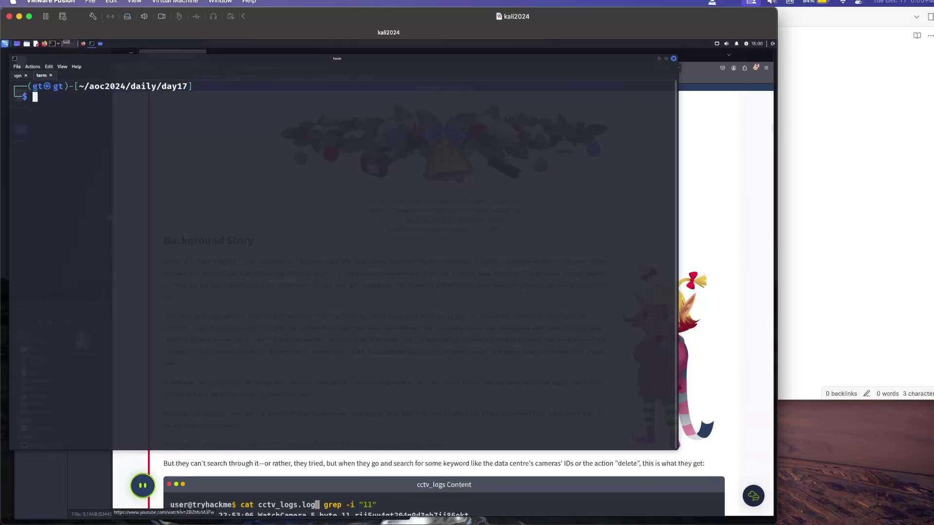
click(847, 157)
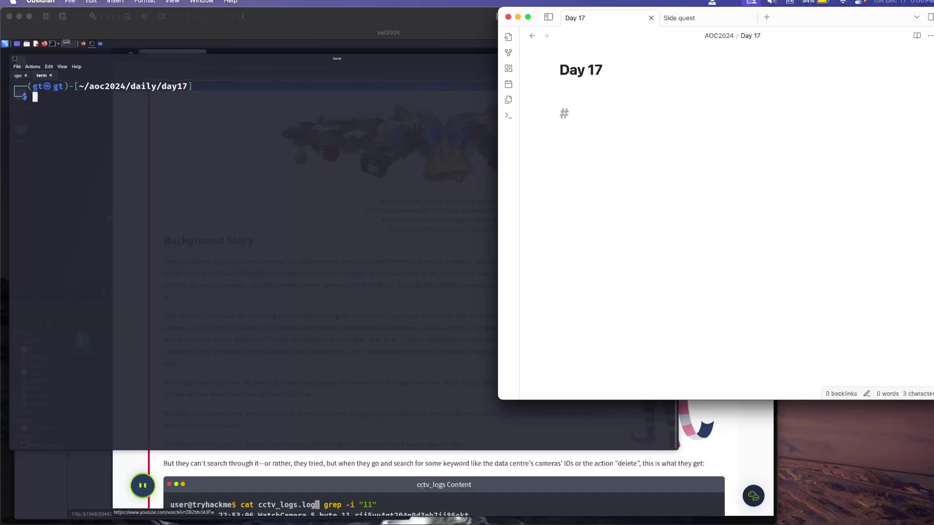
click(326, 461)
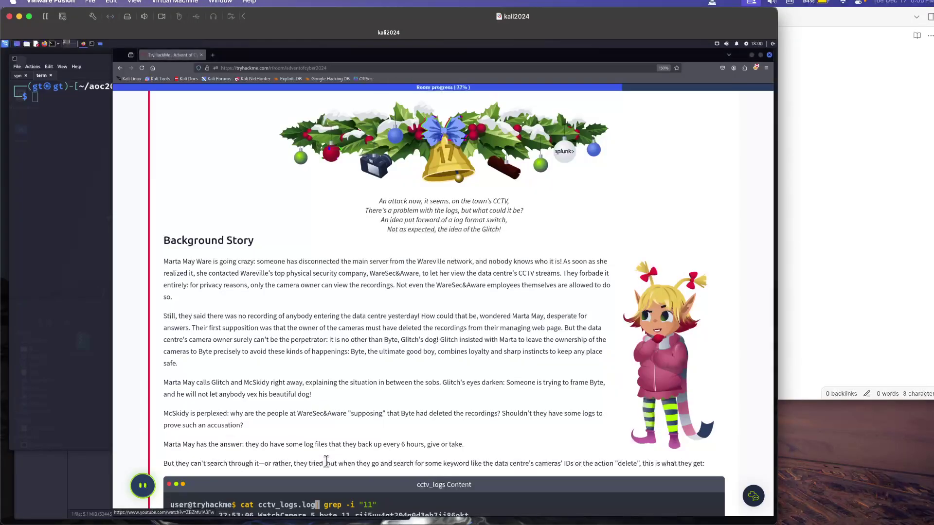
scroll(327, 461, up, 5)
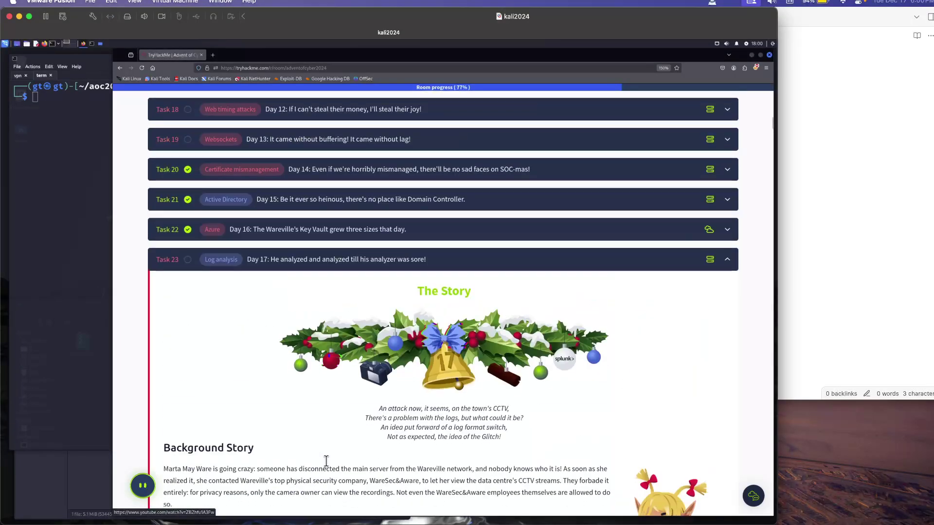
scroll(327, 461, down, 5)
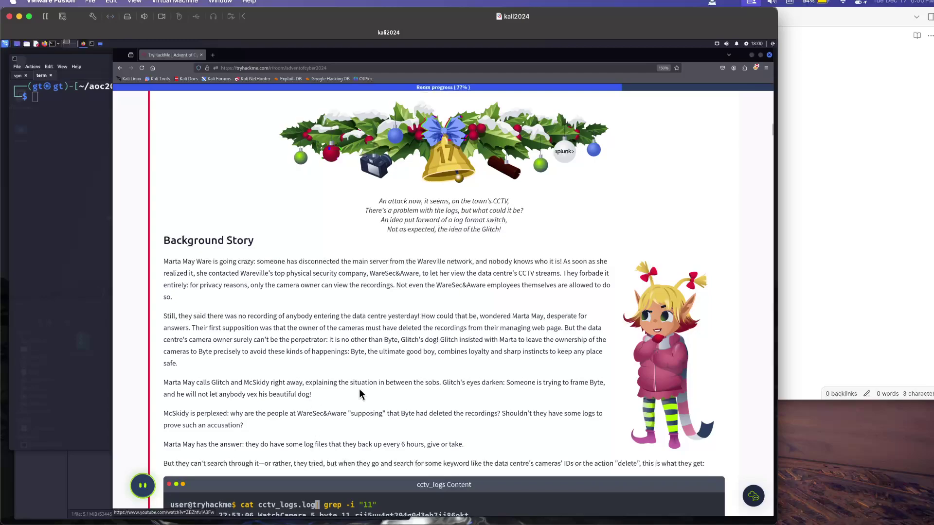
Step: Start the virtual machine for the Day 17 task from its Connecting to the Machine section
scroll(360, 390, down, 15)
scroll(359, 389, up, 5)
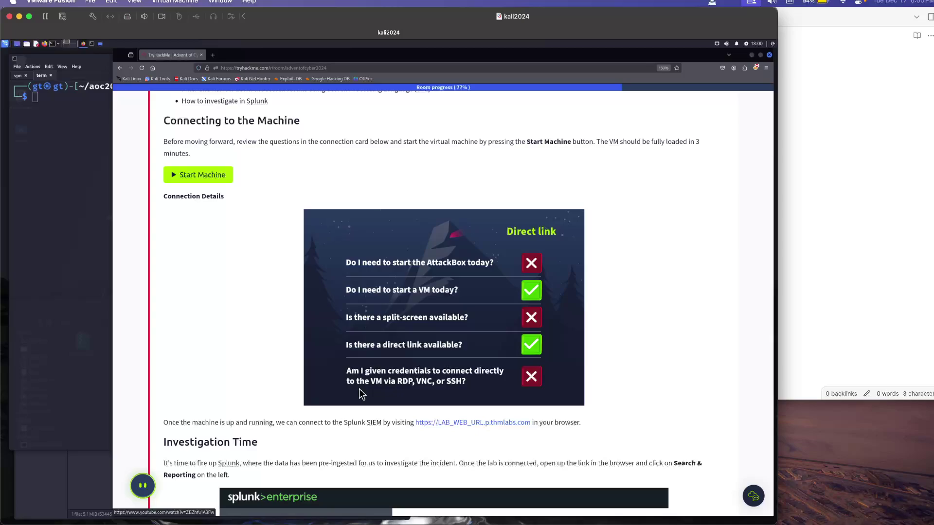
click(200, 173)
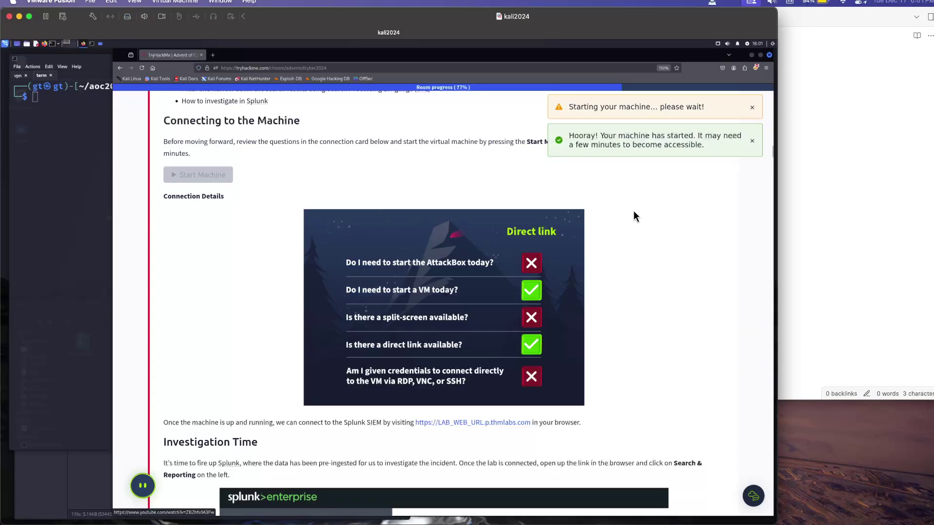
Step: Read the Day 17 background story, cctv_logs excerpt, SIEM definition, learning objectives and connection details
scroll(634, 212, up, 10)
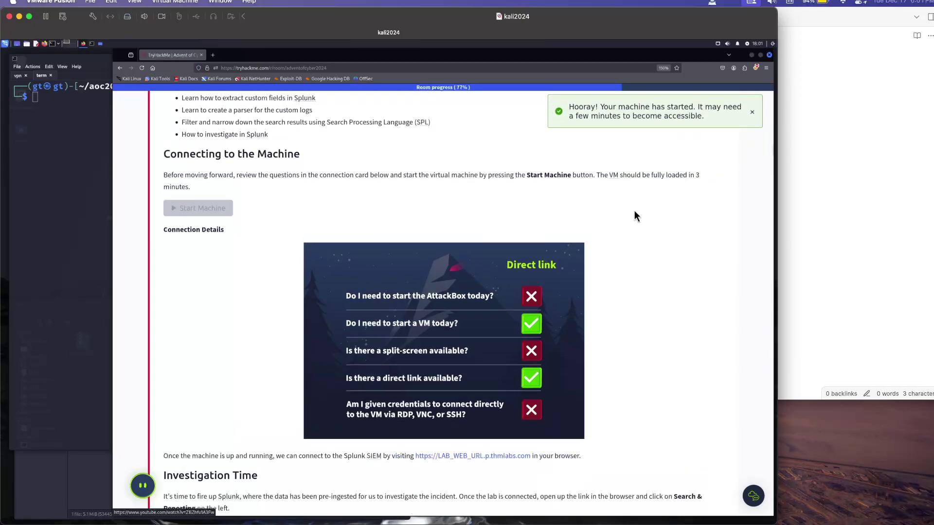
scroll(636, 215, down, 10)
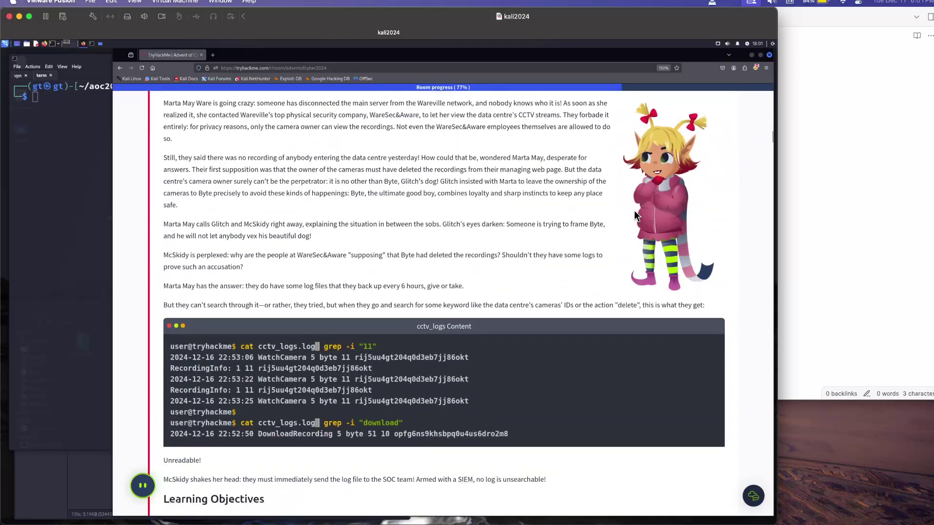
scroll(635, 214, up, 3)
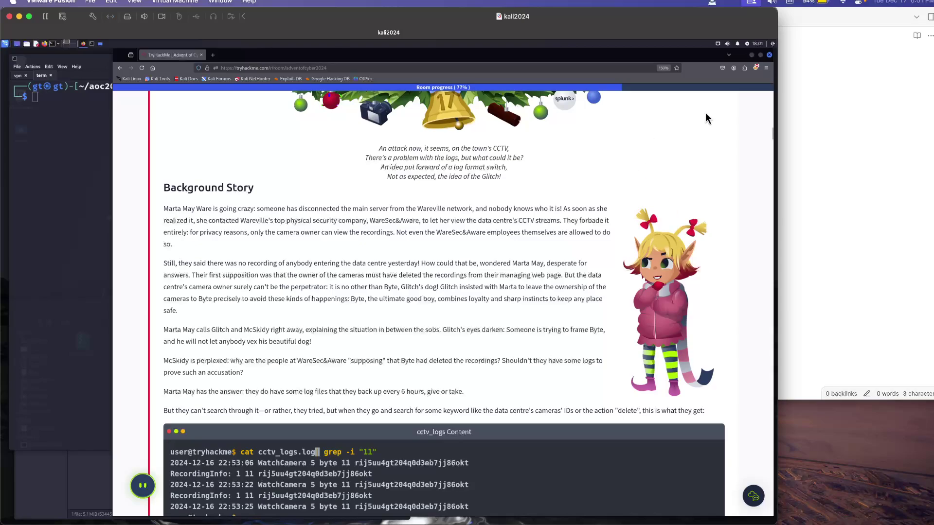
scroll(502, 263, down, 2)
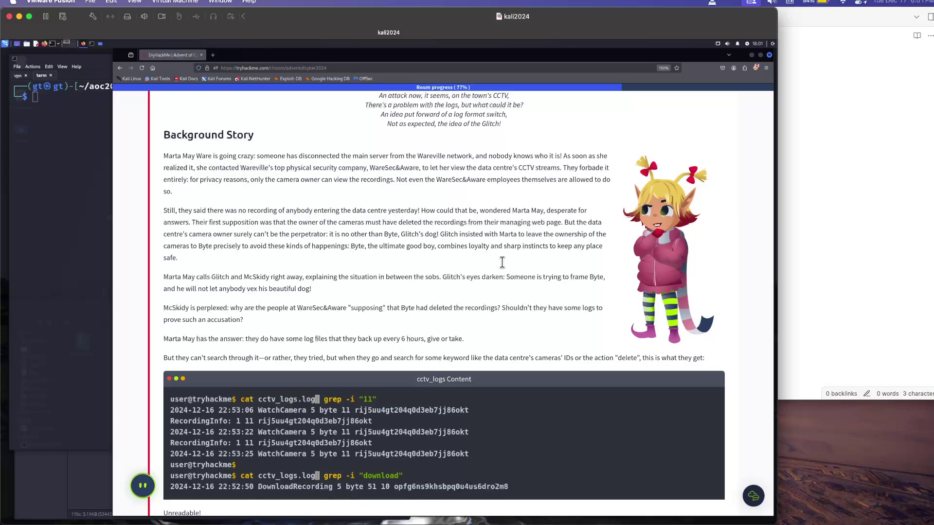
scroll(502, 262, down, 2)
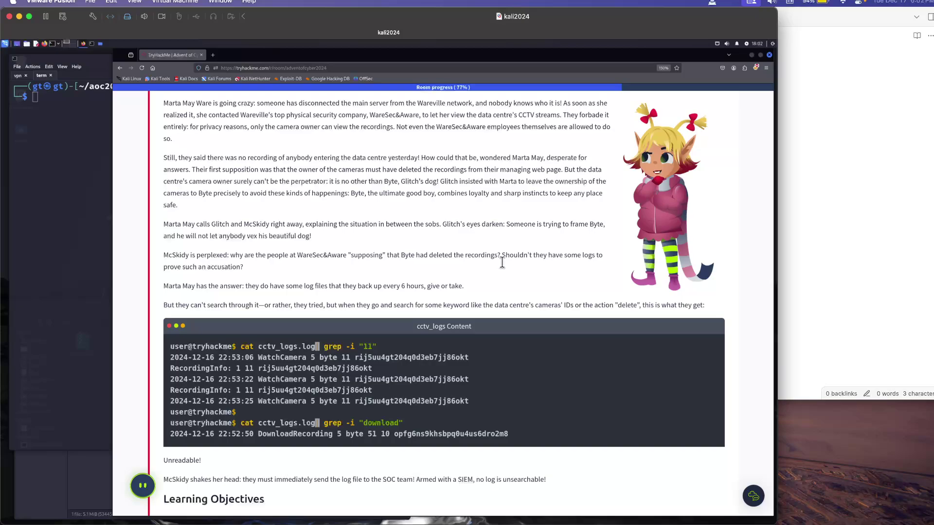
scroll(502, 263, down, 2)
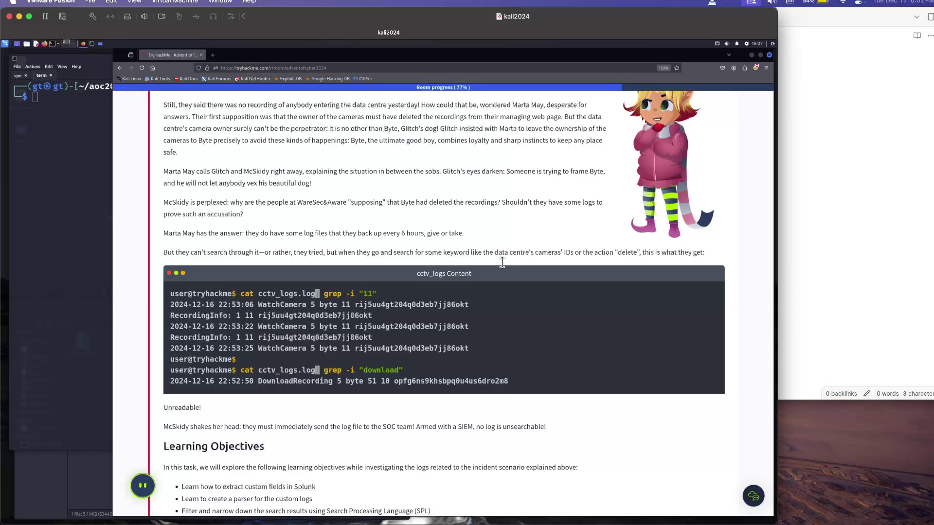
scroll(502, 263, down, 2)
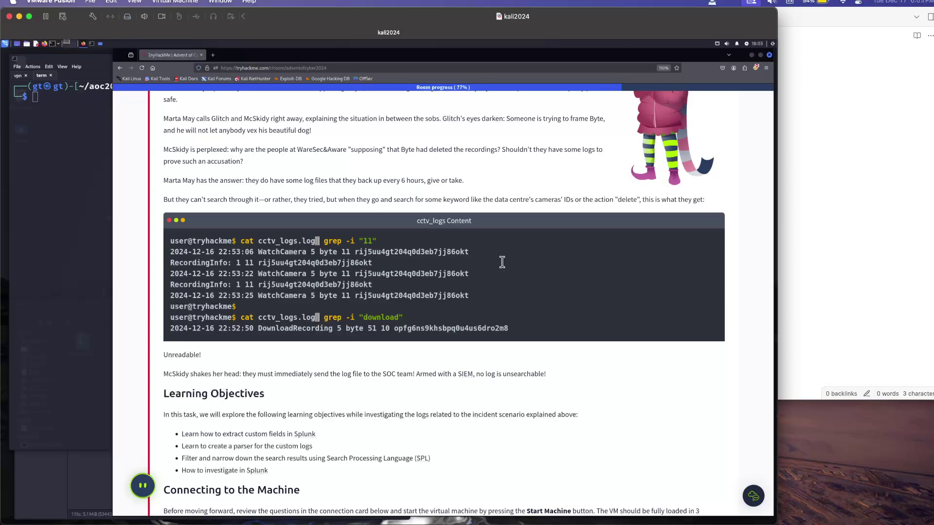
scroll(502, 263, down, 2)
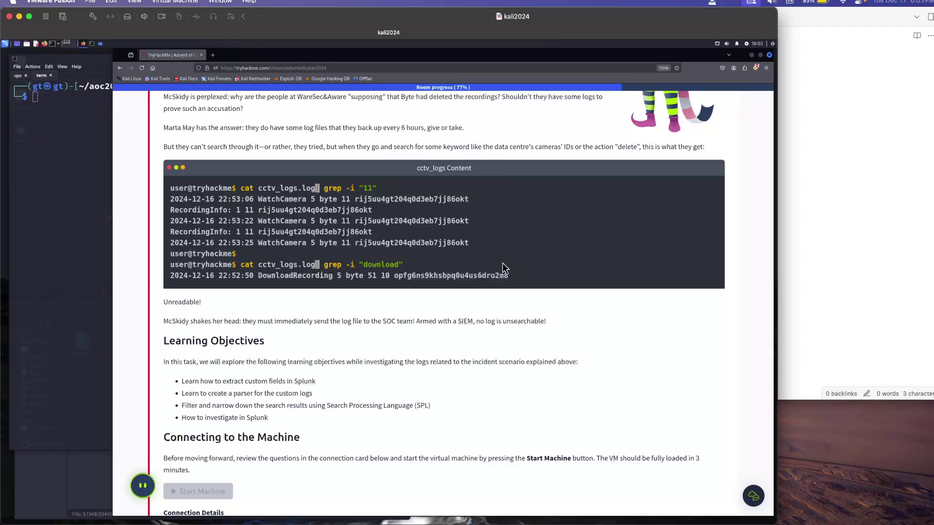
scroll(503, 268, down, 2)
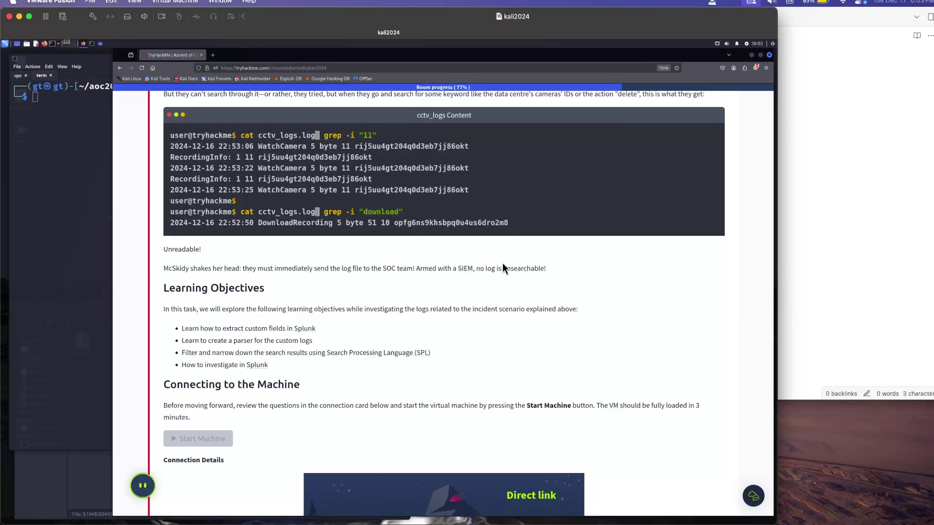
scroll(503, 269, up, 2)
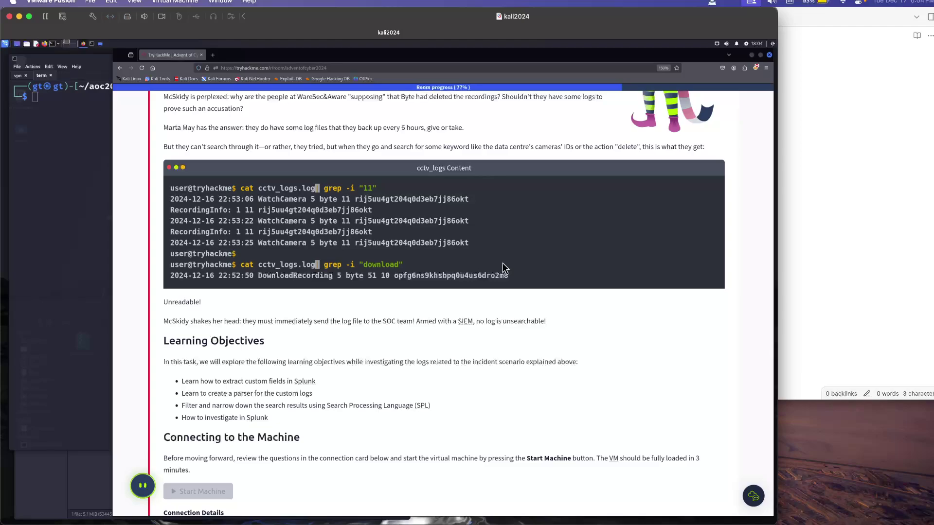
scroll(503, 262, down, 1)
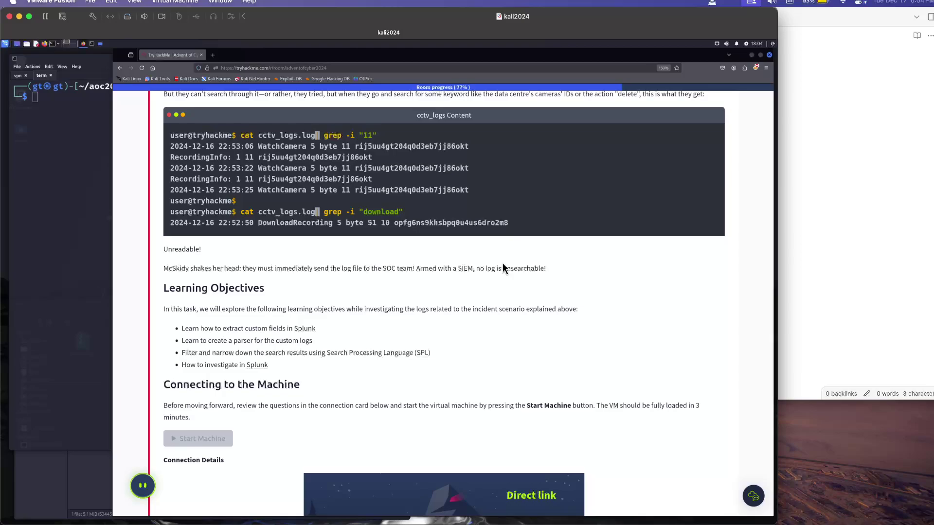
scroll(503, 264, down, 3)
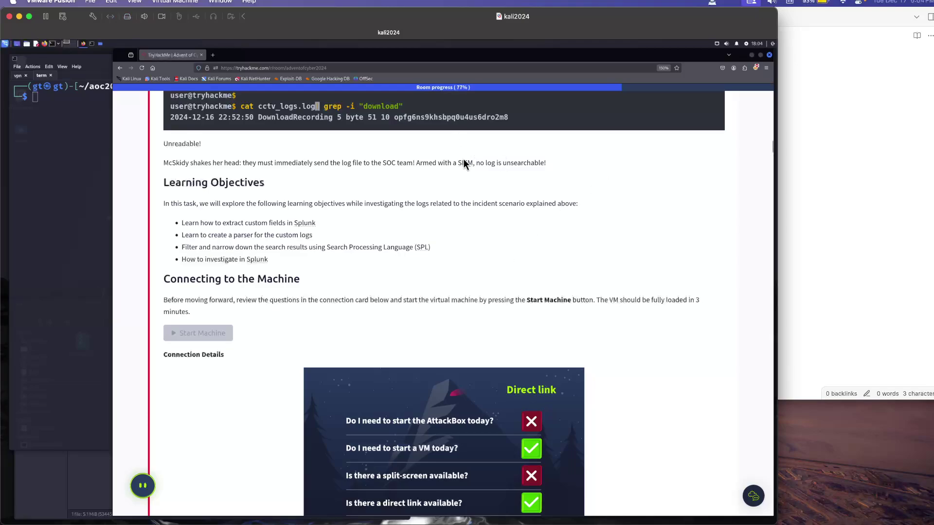
mouse_move(464, 163)
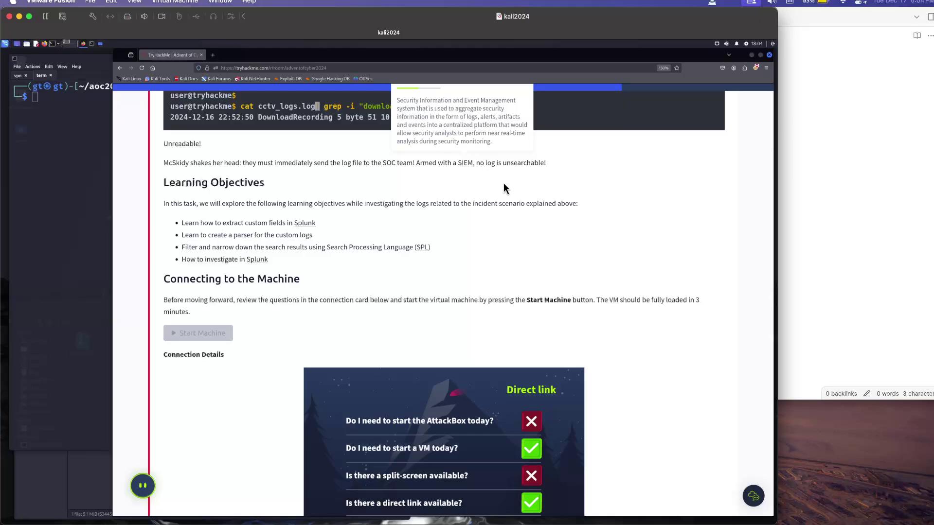
scroll(503, 184, down, 2)
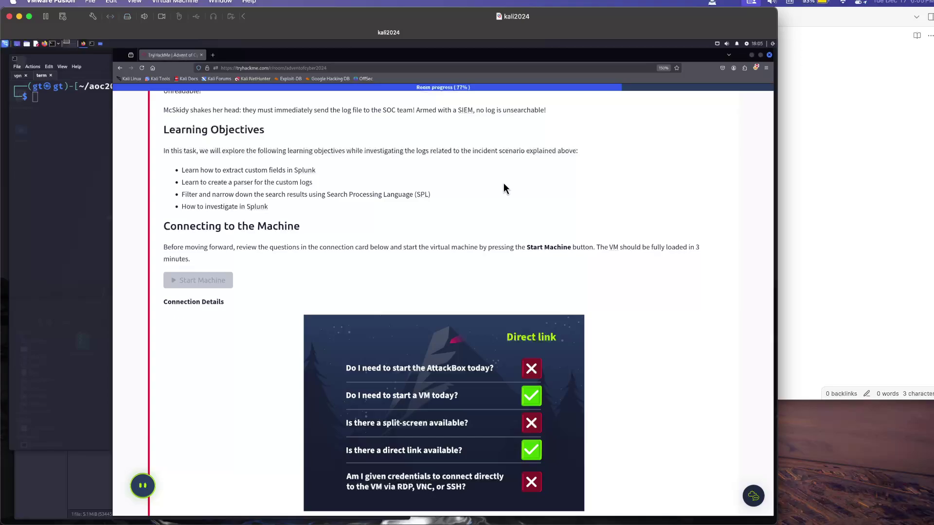
scroll(503, 184, down, 3)
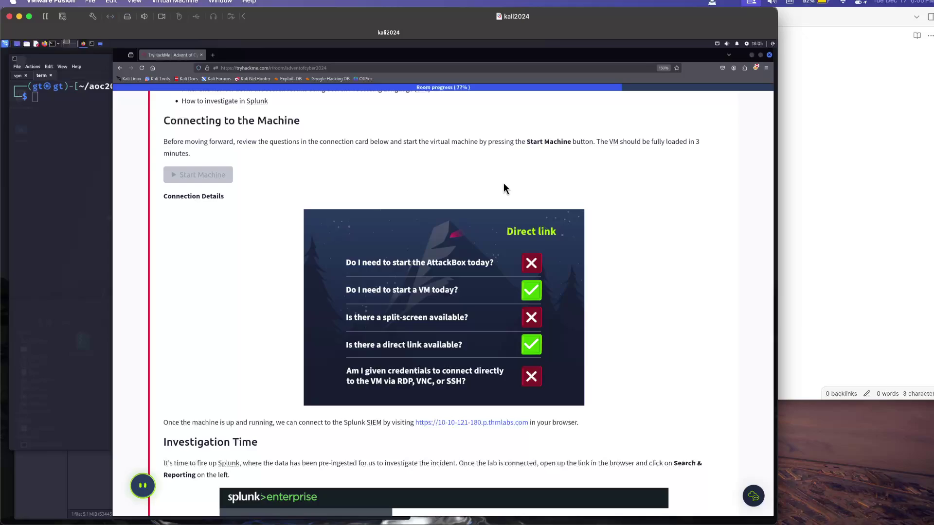
scroll(503, 184, down, 2)
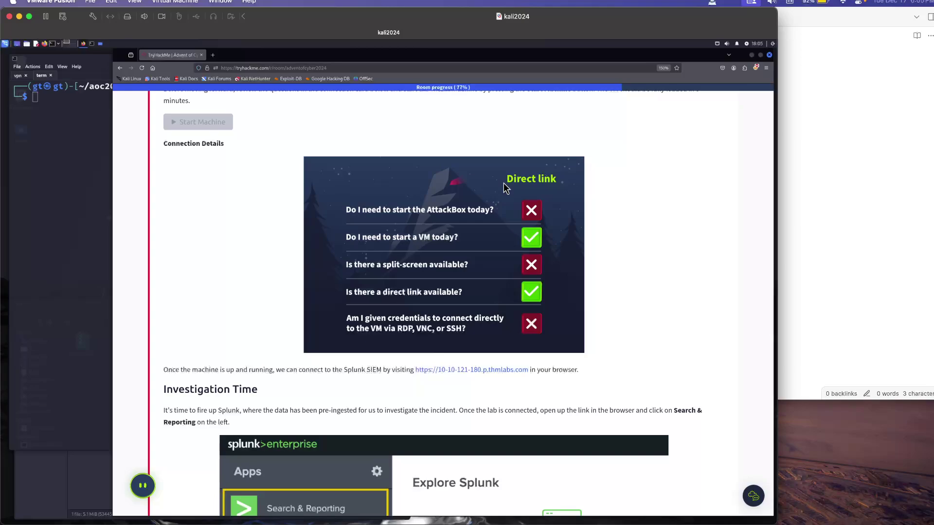
Step: Open the lab's Splunk SIEM link in a new browser tab and switch to it
scroll(504, 183, down, 8)
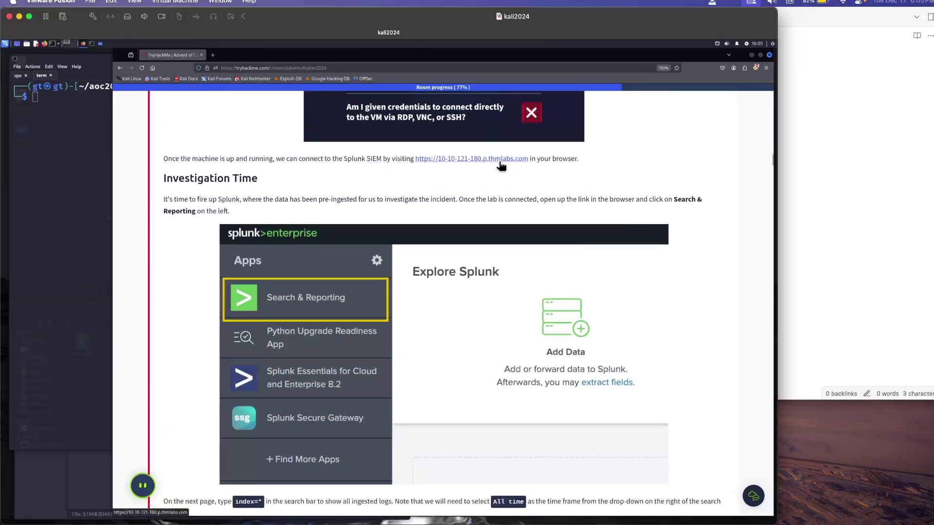
right_click(500, 163)
click(510, 166)
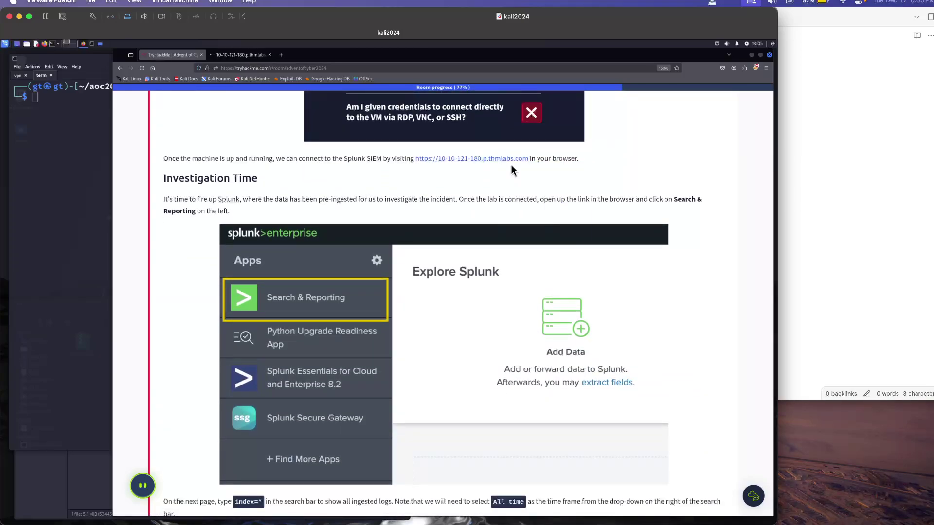
click(223, 51)
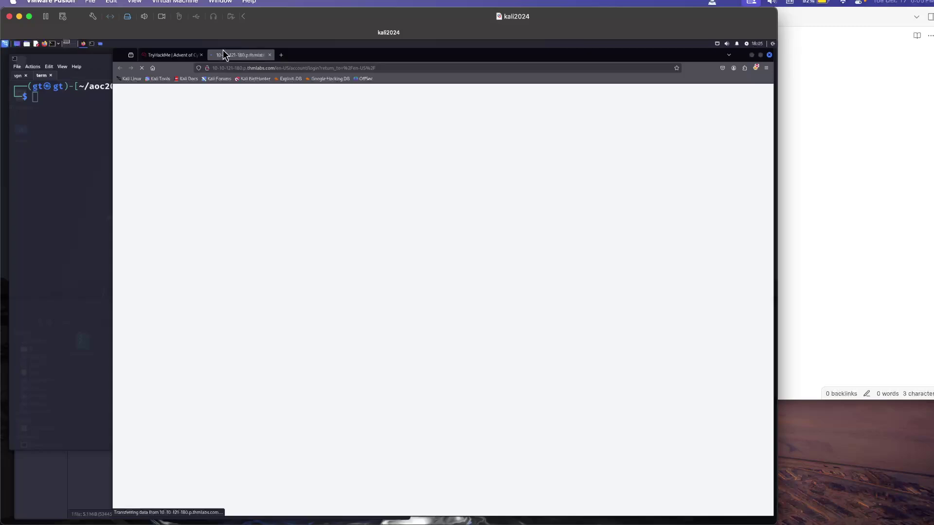
Step: Check the Splunk page's loading and read the Investigation Time instructions on the task page
click(164, 54)
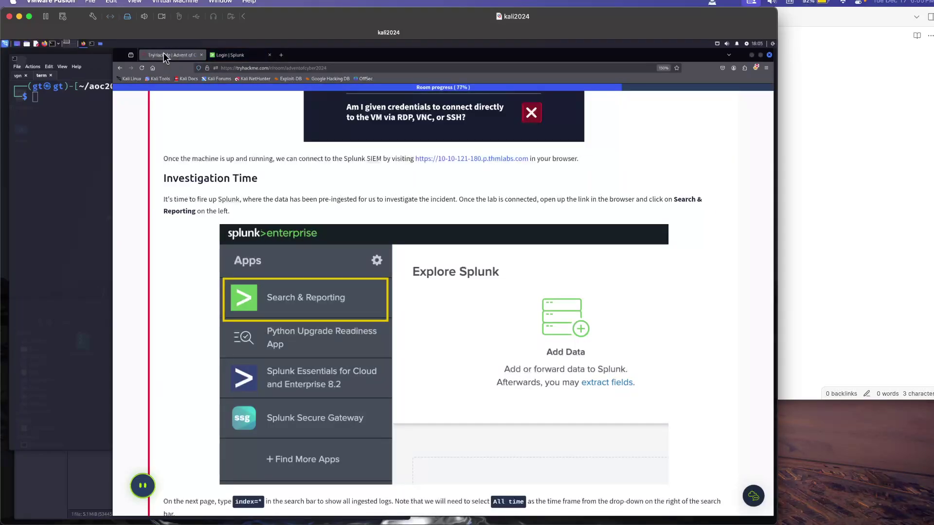
click(254, 66)
click(247, 57)
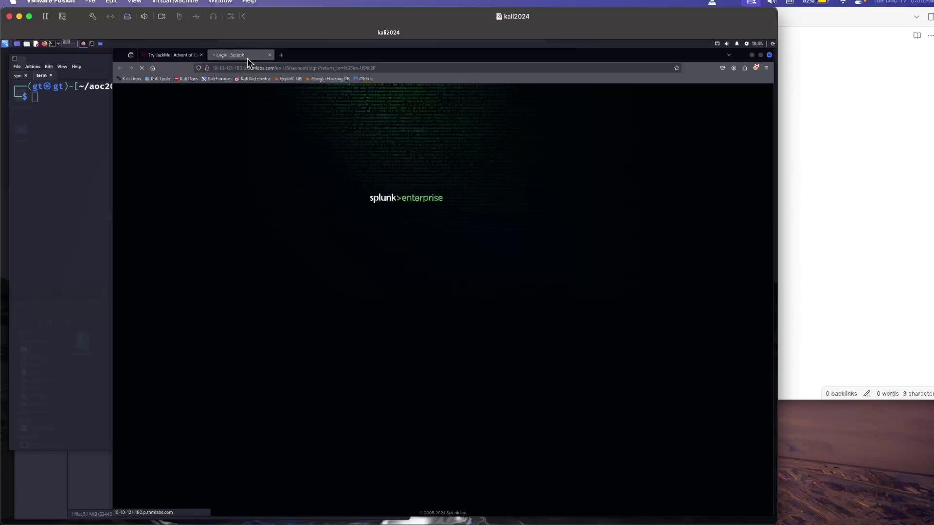
click(172, 56)
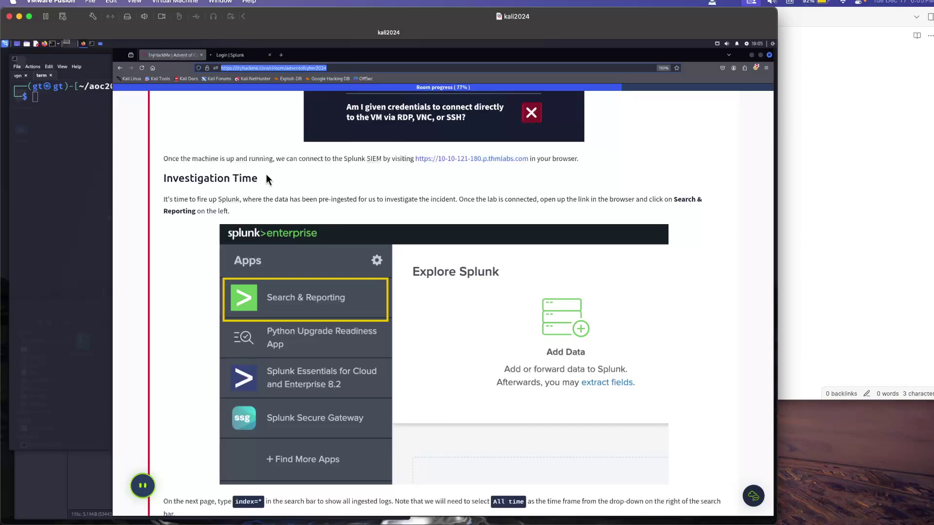
click(314, 180)
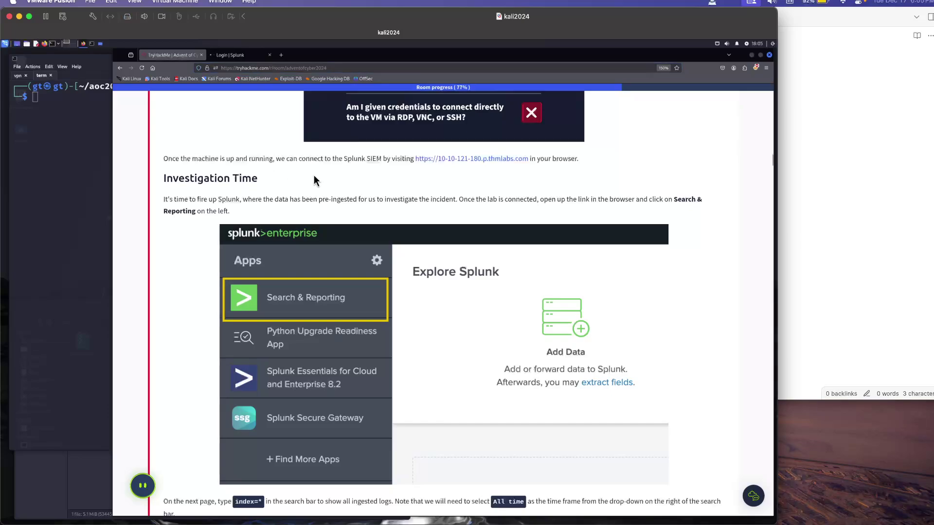
scroll(314, 180, down, 2)
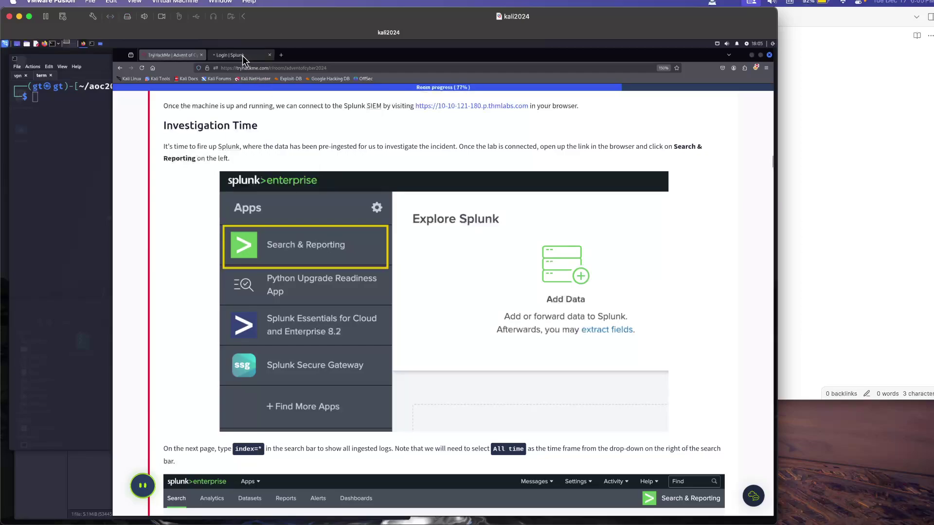
Step: Open Search & Reporting in Splunk and return to the task page's instructions for searching the ingested logs
click(244, 55)
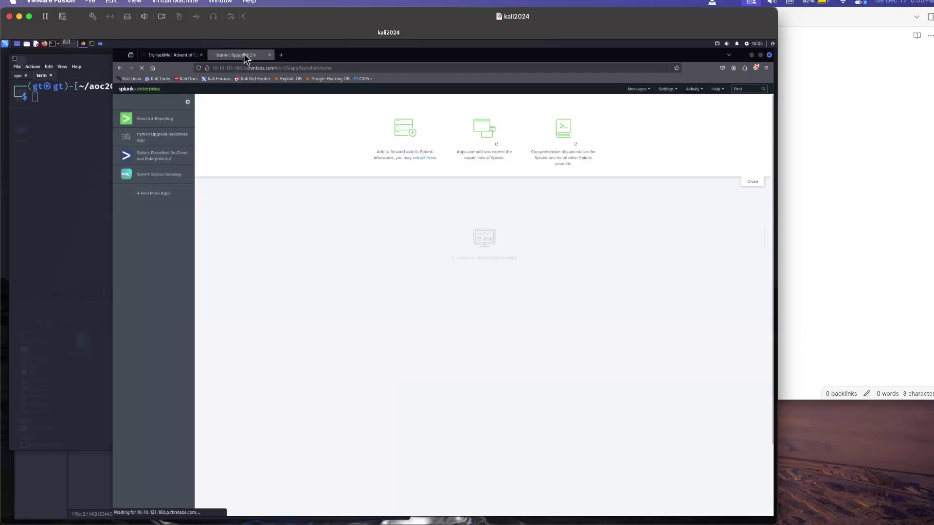
click(160, 124)
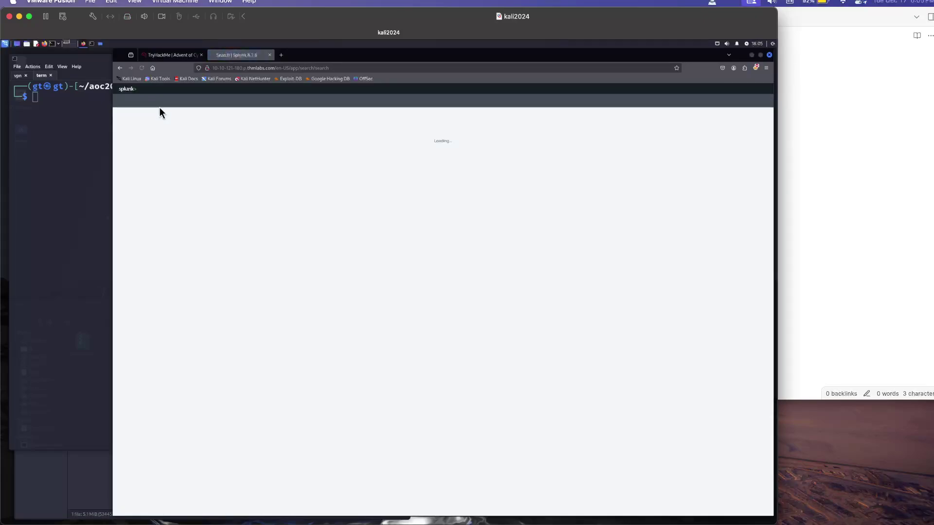
click(163, 58)
scroll(302, 296, down, 3)
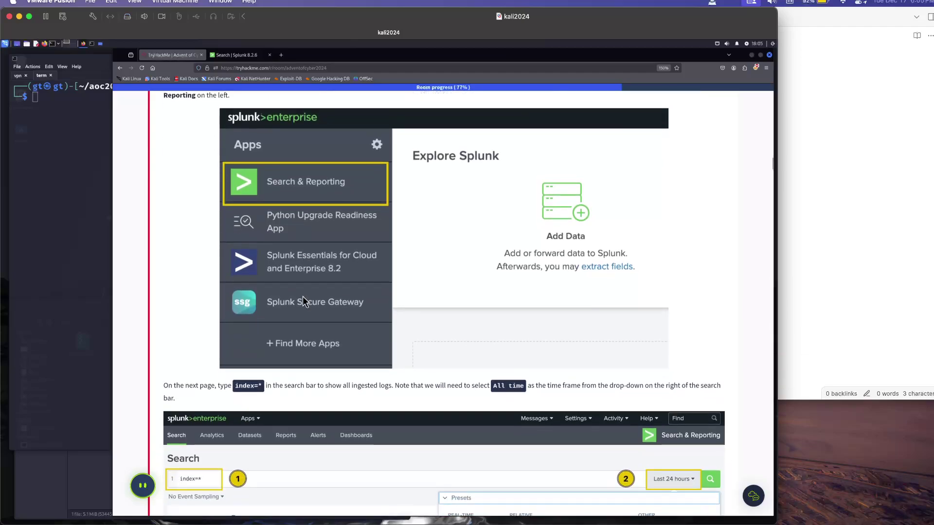
Step: Look over the room's list of daily tasks and the Day 17 learning objectives and connection details
scroll(302, 302, down, 1)
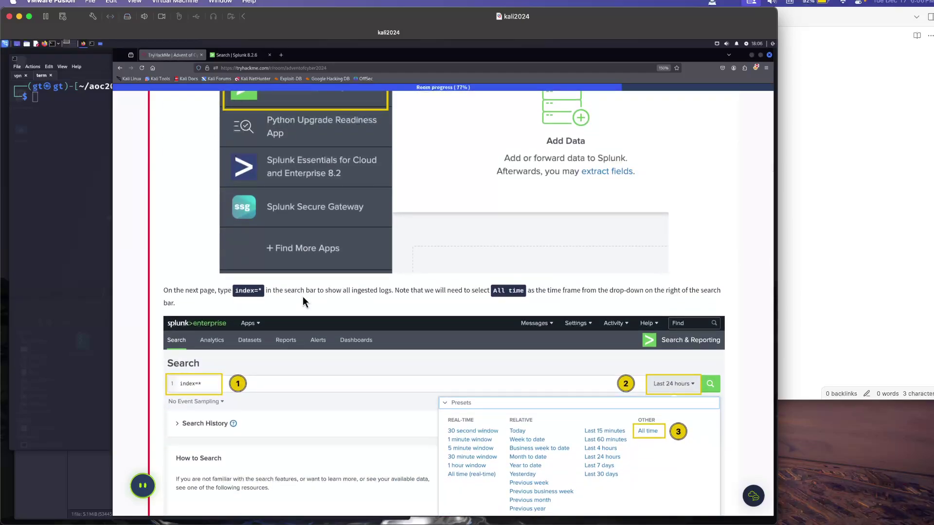
scroll(303, 298, up, 1)
scroll(303, 297, up, 20)
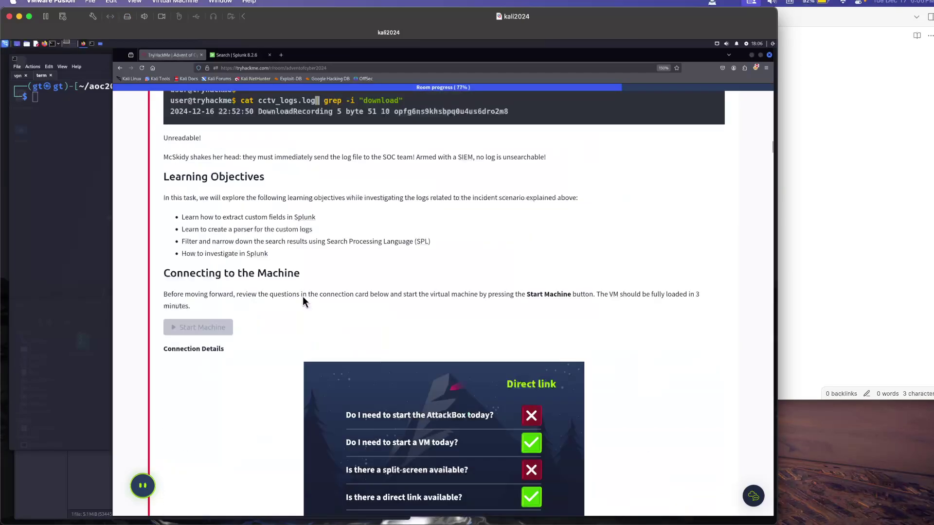
scroll(303, 296, down, 10)
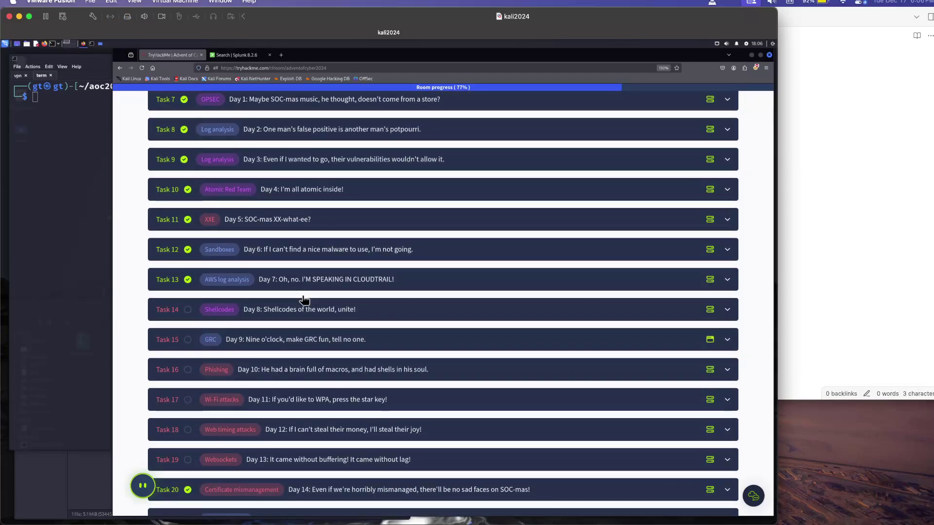
scroll(303, 299, down, 2)
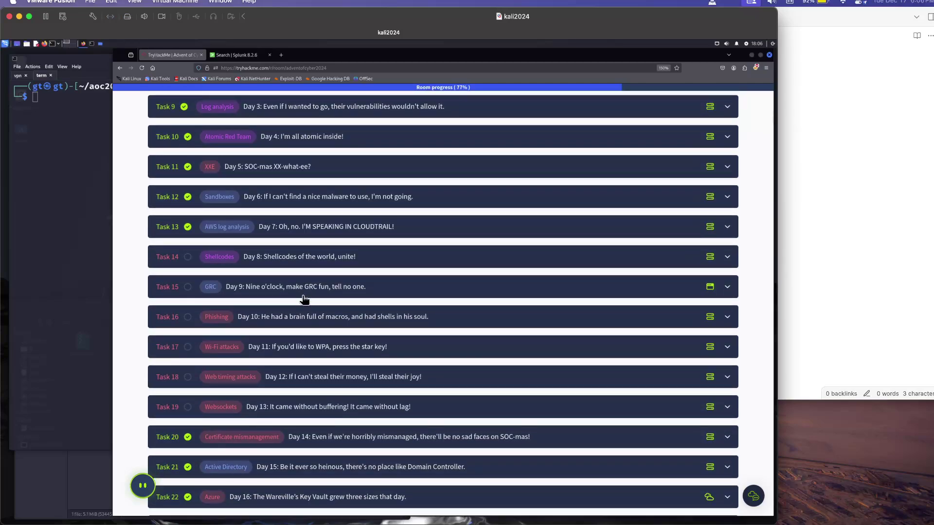
scroll(304, 299, down, 5)
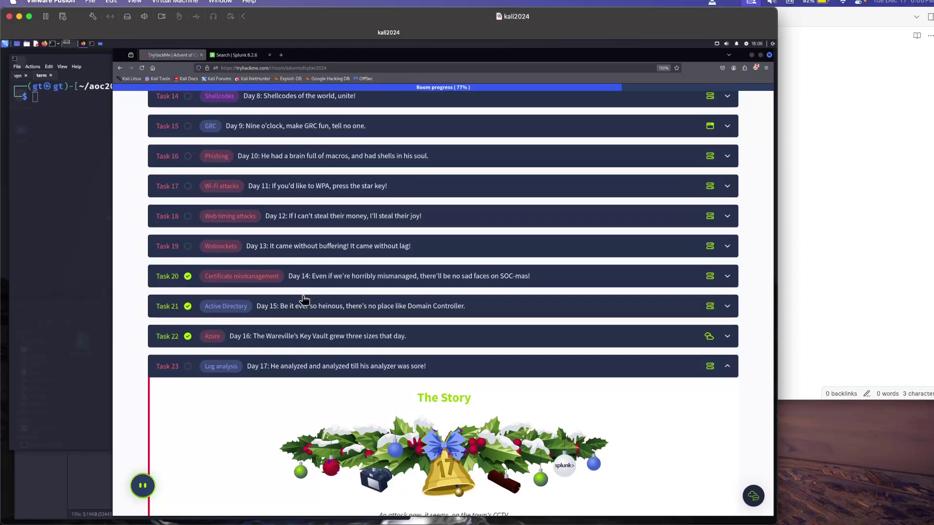
scroll(304, 299, down, 20)
scroll(303, 297, down, 8)
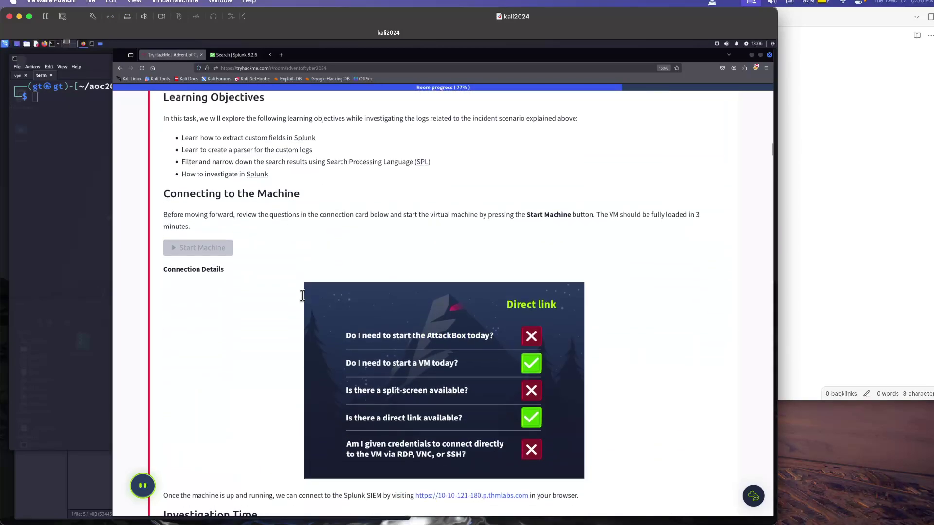
Step: Read the task page's instructions for searching all ingested logs and choosing the search time frame
scroll(303, 296, down, 10)
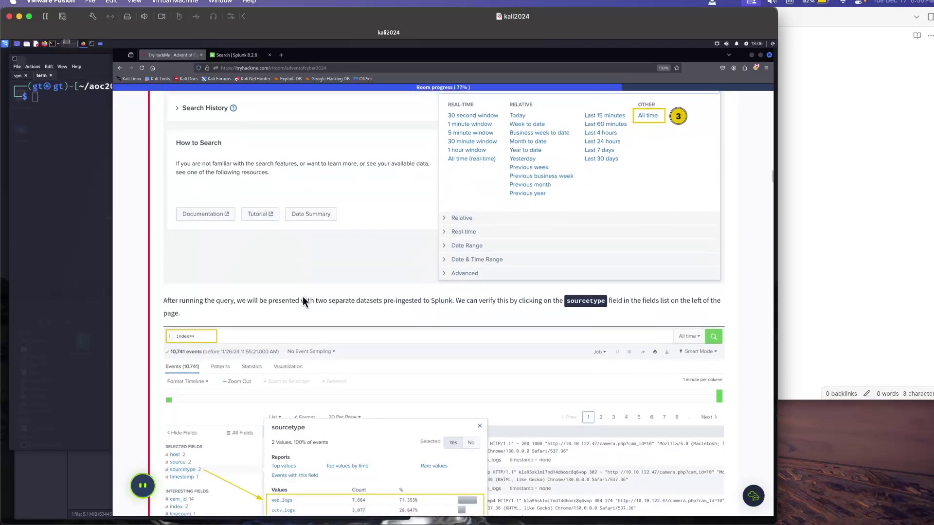
scroll(303, 296, up, 8)
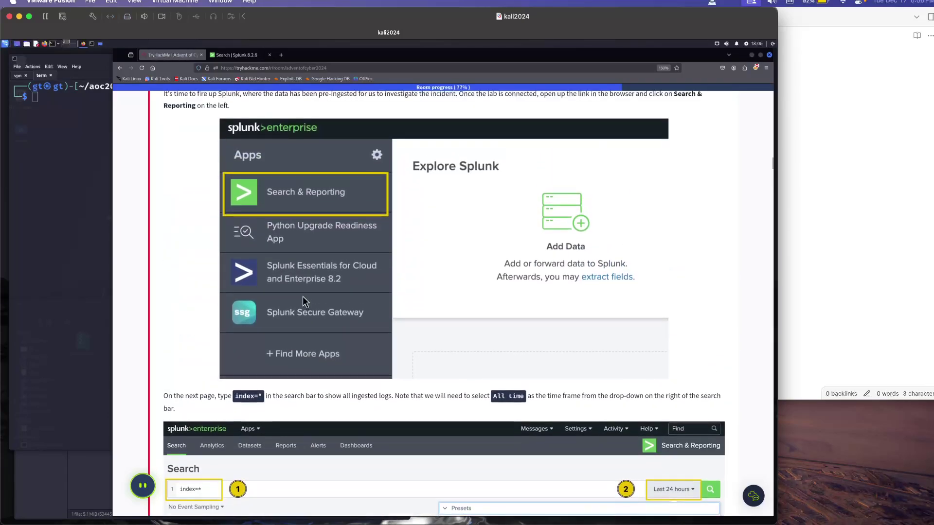
scroll(302, 297, up, 3)
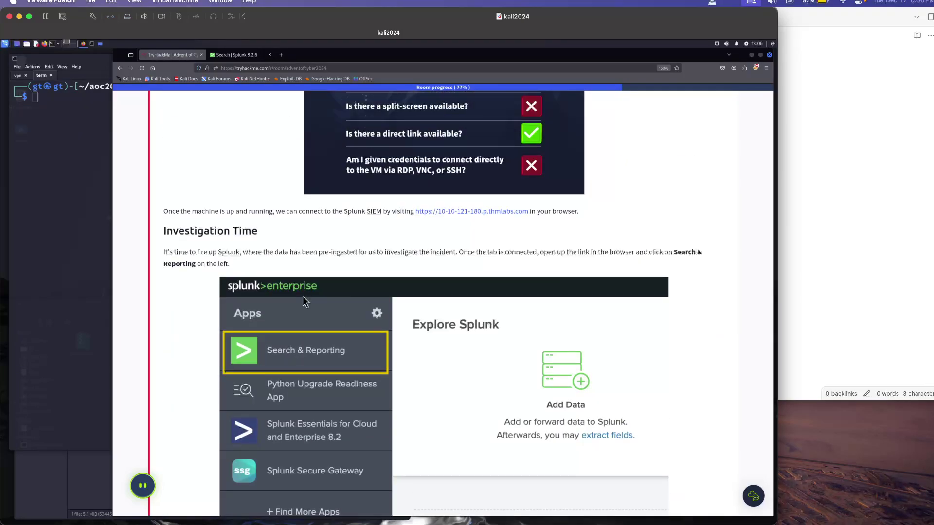
scroll(302, 297, down, 6)
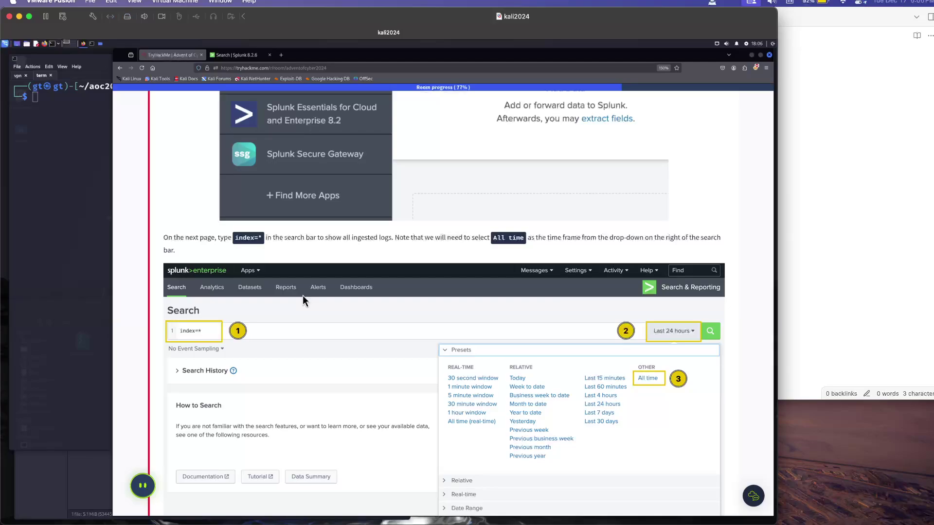
scroll(303, 296, down, 2)
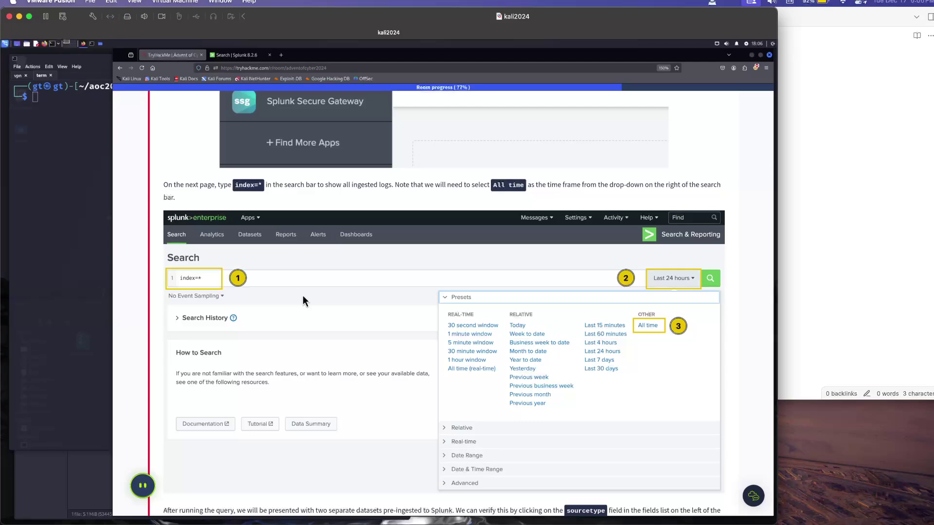
scroll(303, 295, down, 2)
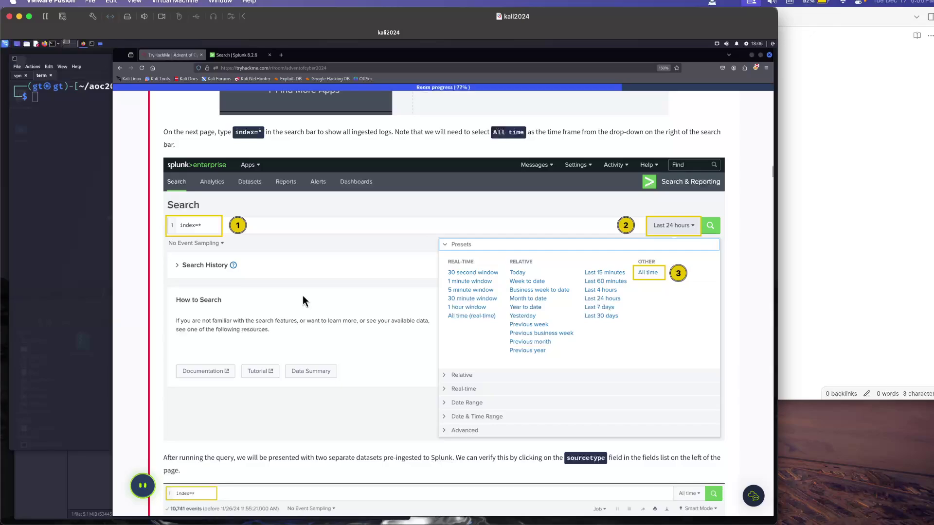
scroll(303, 296, down, 2)
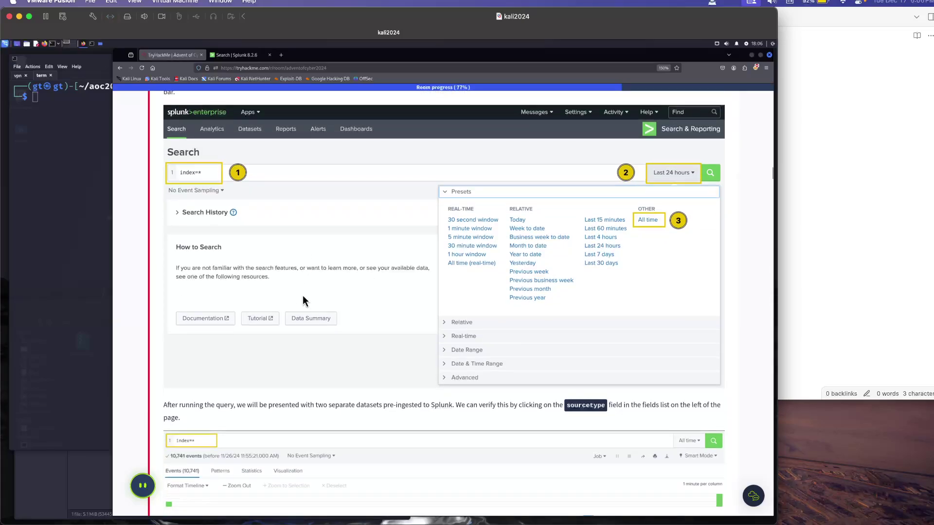
scroll(302, 296, up, 2)
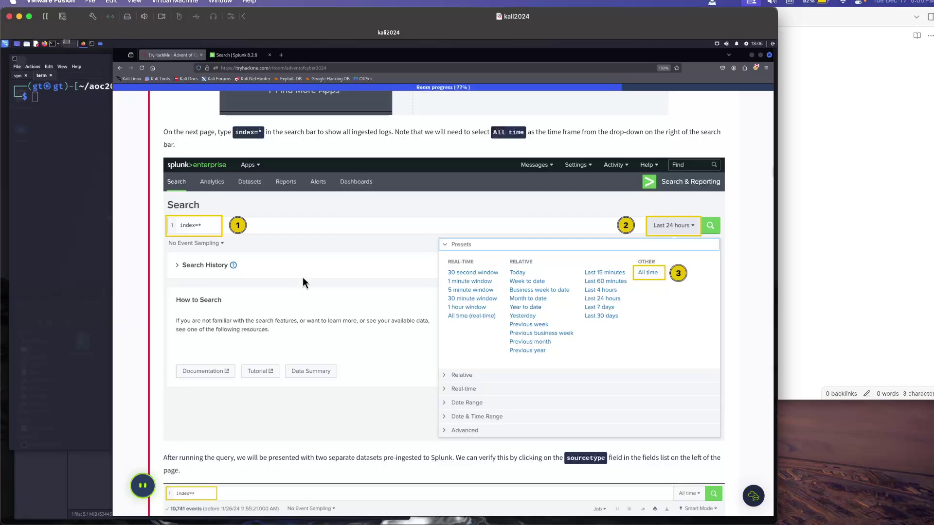
Step: Switch to the Splunk page and enter the search query index=*
click(229, 56)
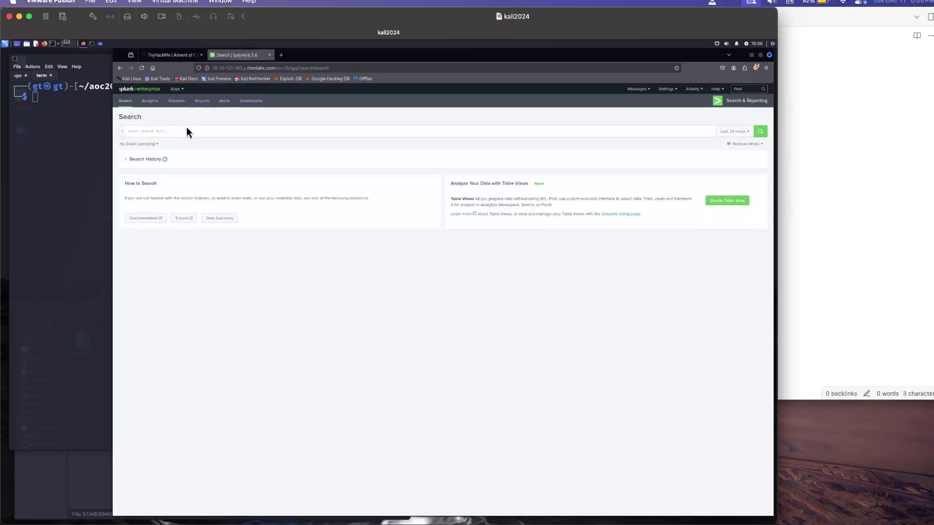
click(169, 130)
text(index=)
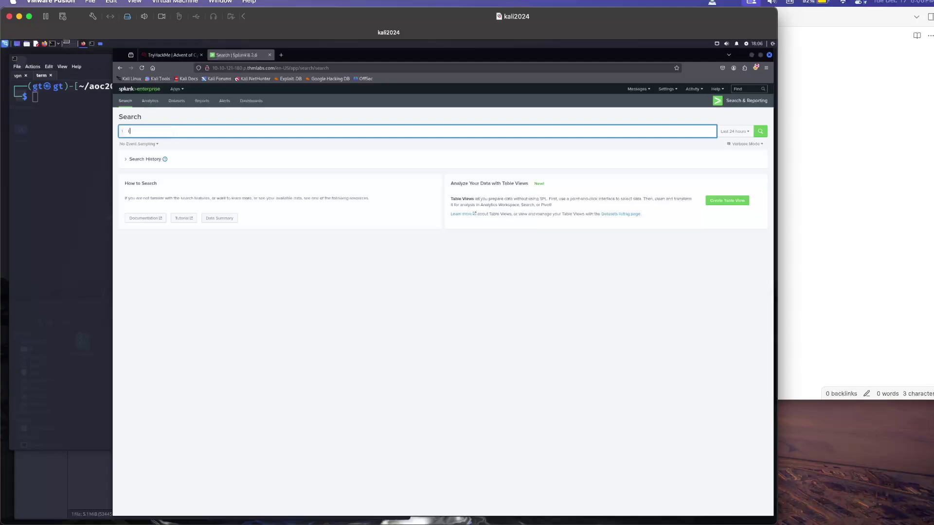
text(")
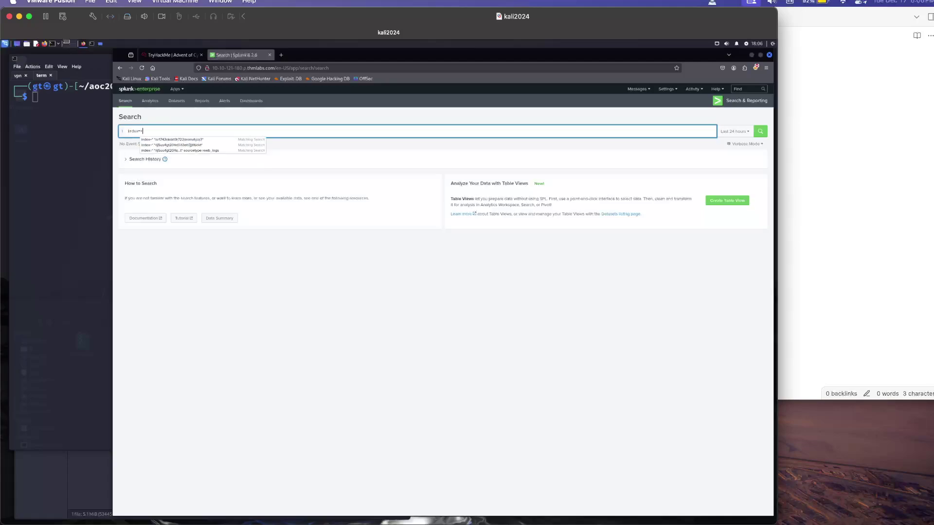
Step: Recheck the task page's time-frame instruction, then set the Splunk search to All time and run it
click(170, 51)
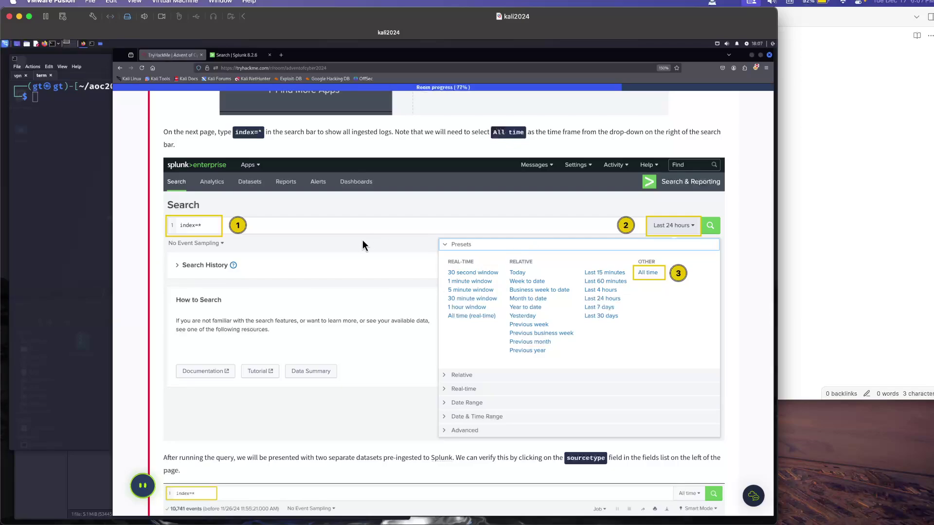
scroll(363, 240, down, 1)
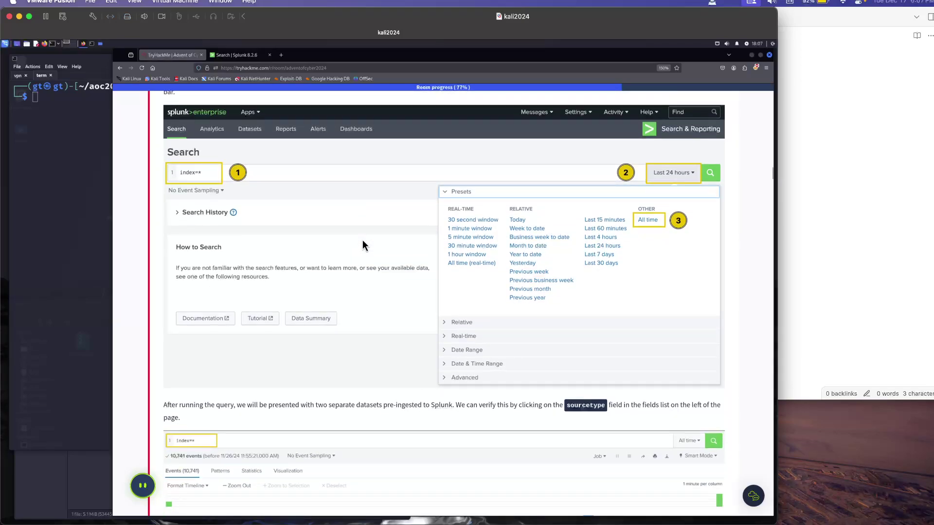
click(228, 52)
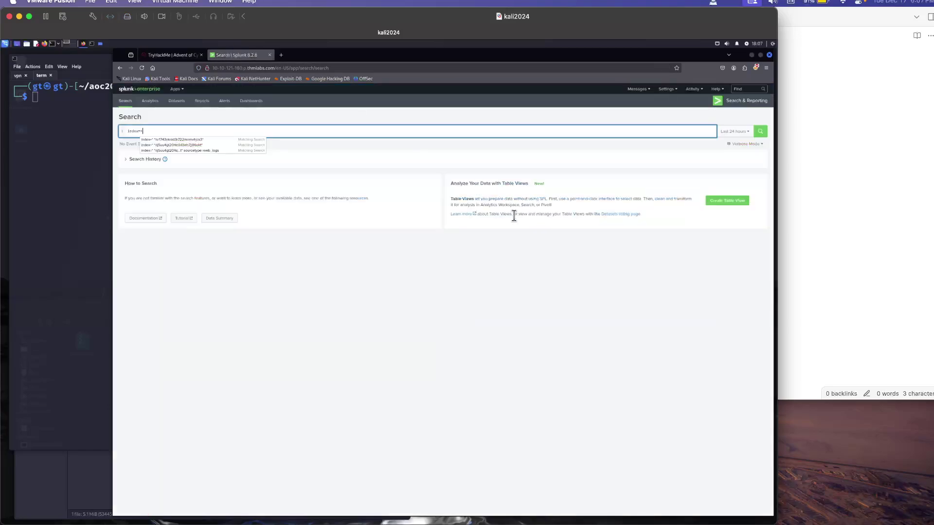
click(735, 131)
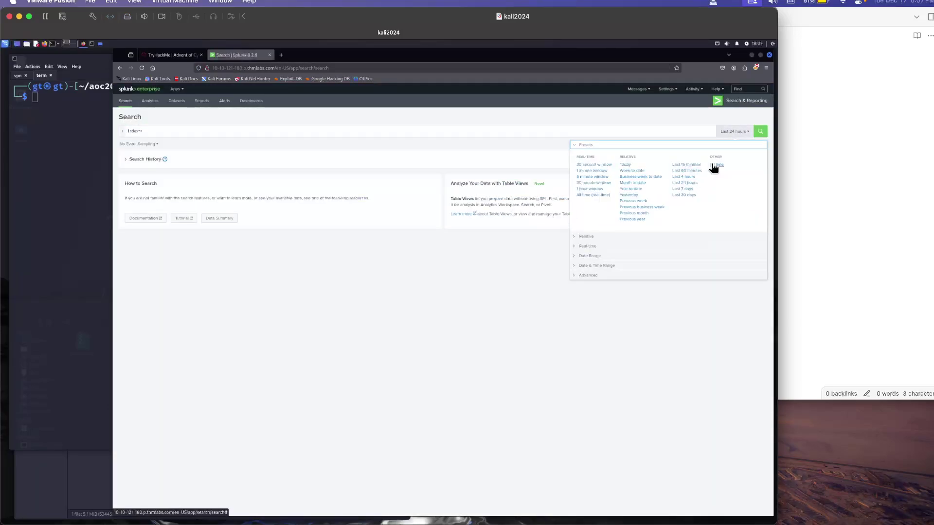
click(713, 165)
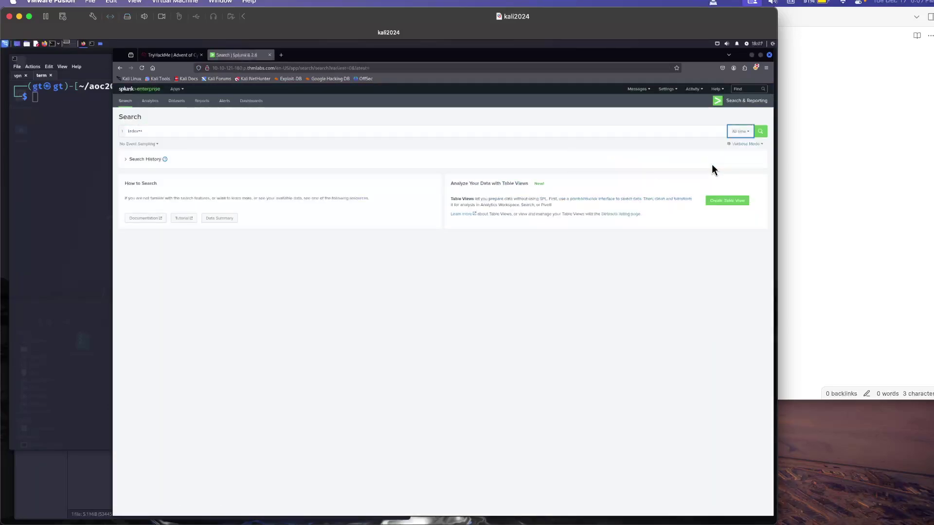
click(761, 133)
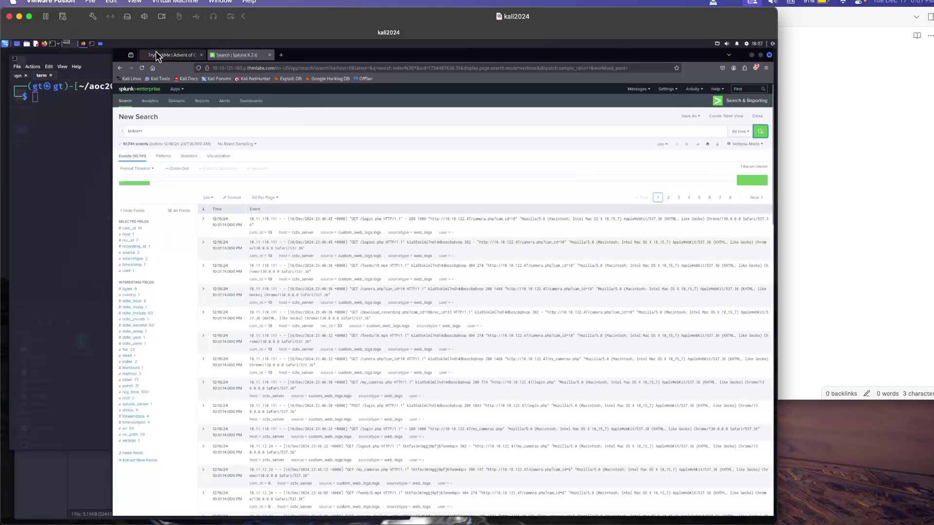
Step: Read the task page's notes on the two ingested datasets and view the sourcetype field's values in the Splunk results
click(155, 51)
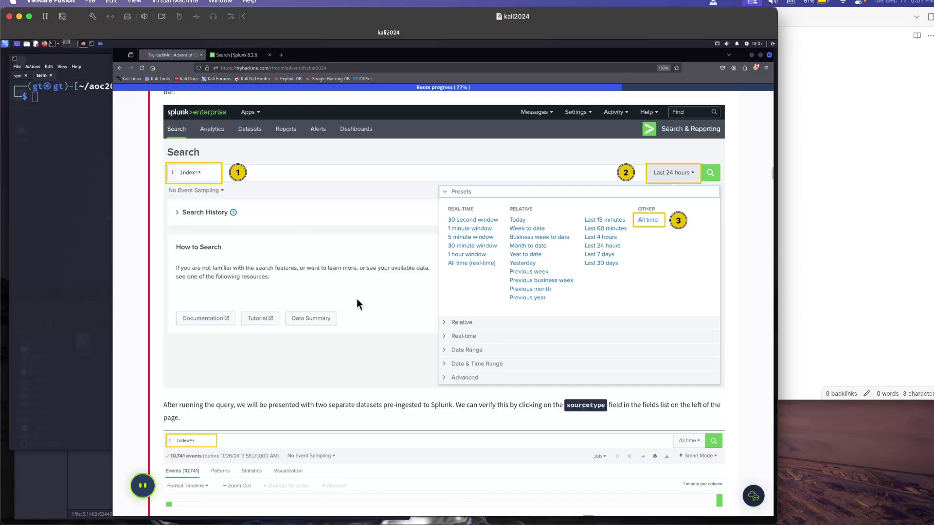
scroll(357, 300, down, 5)
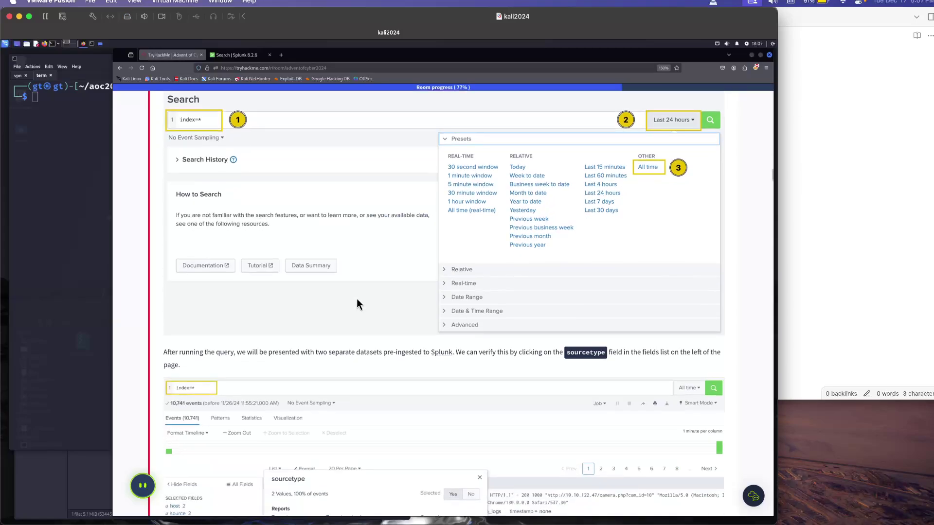
scroll(357, 304, down, 1)
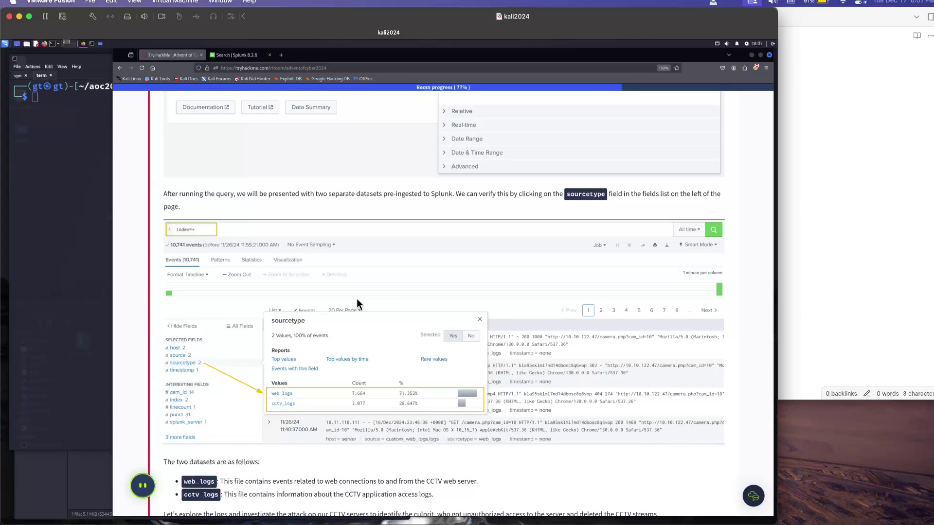
scroll(357, 300, down, 2)
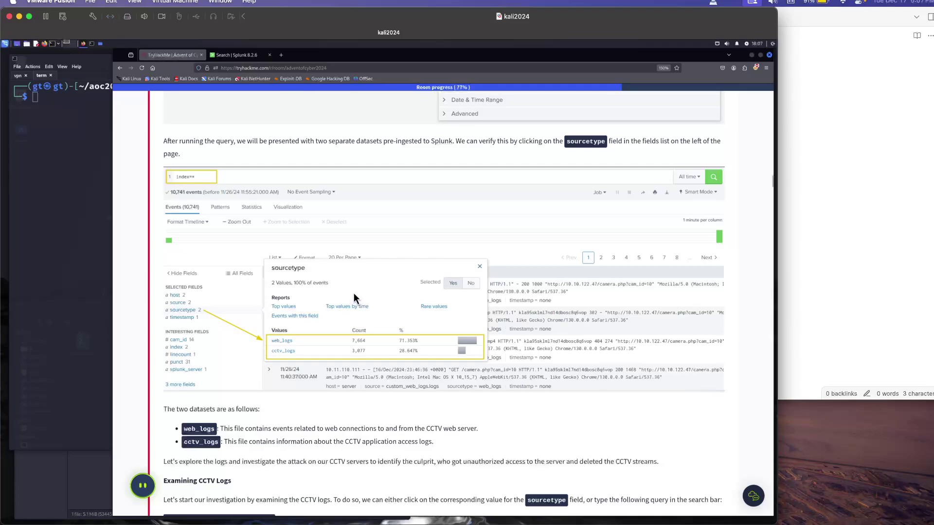
click(239, 56)
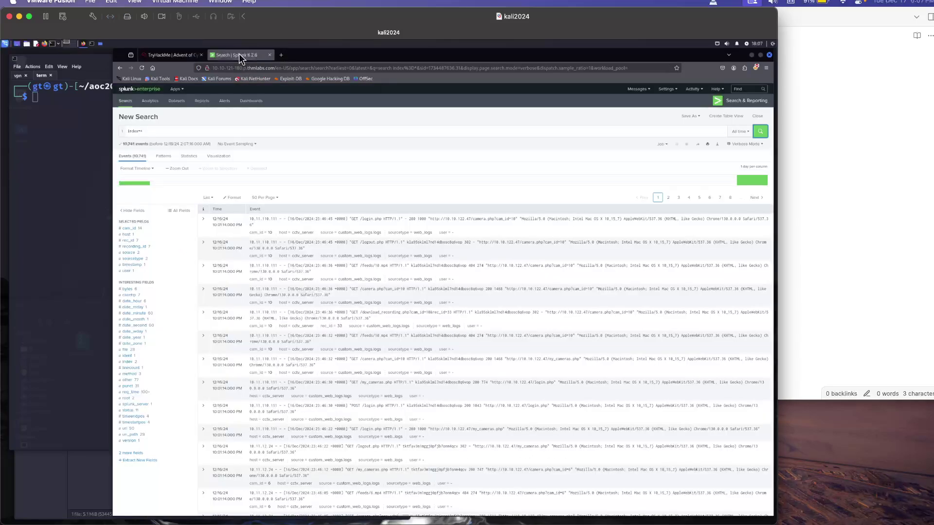
click(133, 260)
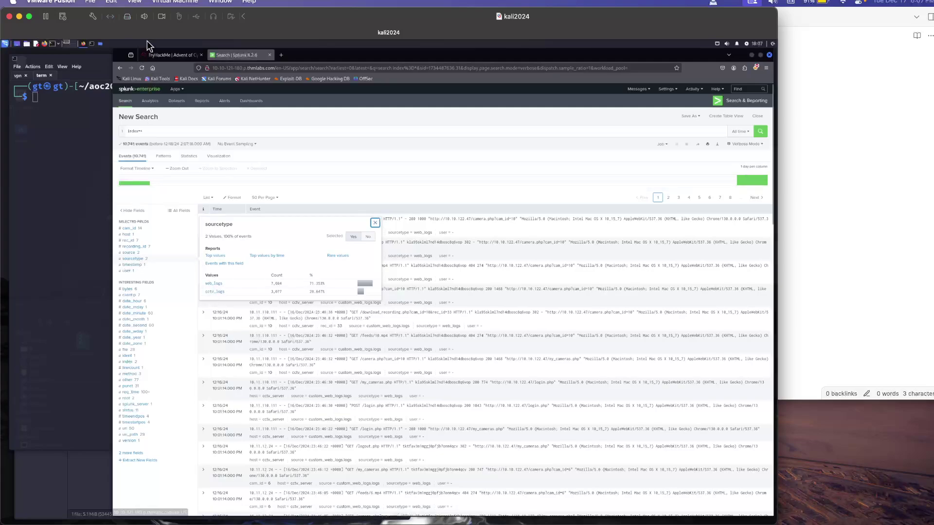
Step: Copy the web_logs and cctv_logs dataset descriptions from the task page
click(154, 56)
scroll(277, 275, down, 3)
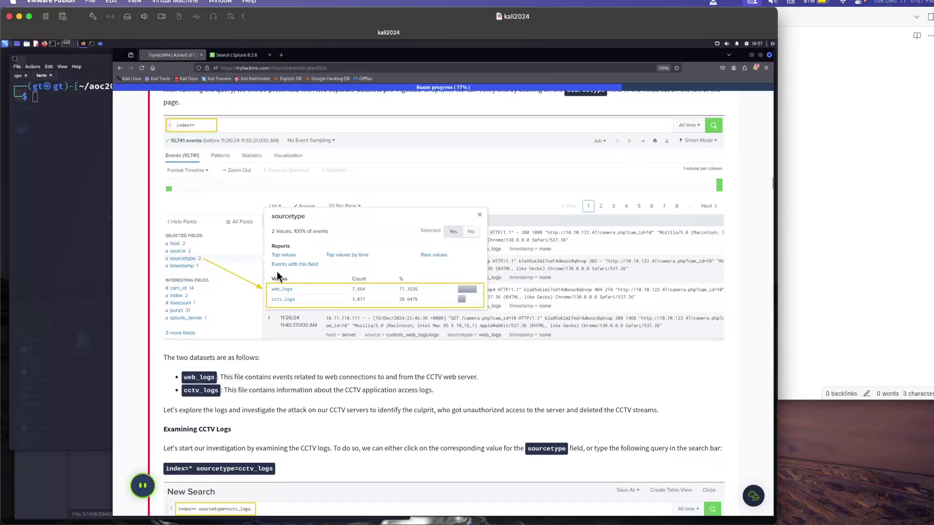
scroll(277, 275, down, 3)
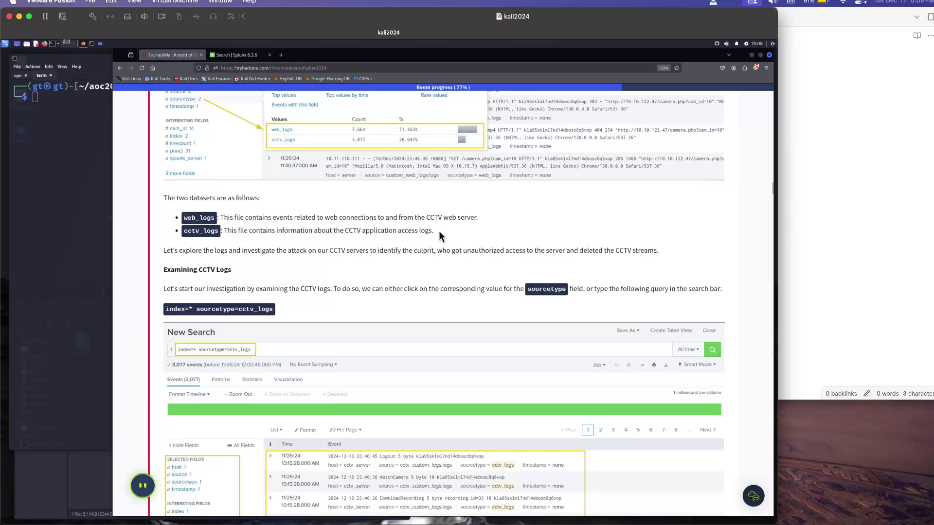
drag(439, 232, 181, 223)
key(super+c)
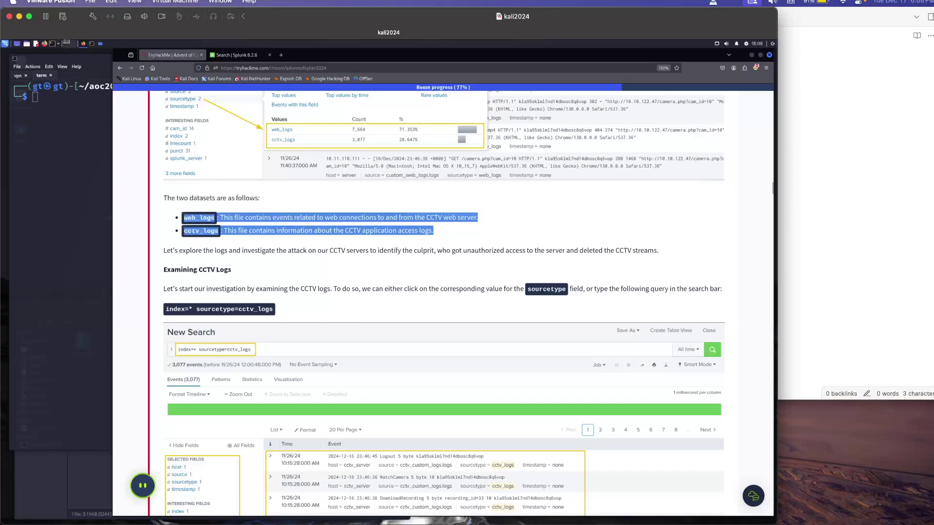
Step: Switch to the Day 17 note in Obsidian and fill in its empty heading as Log analysis
key(super+Tab)
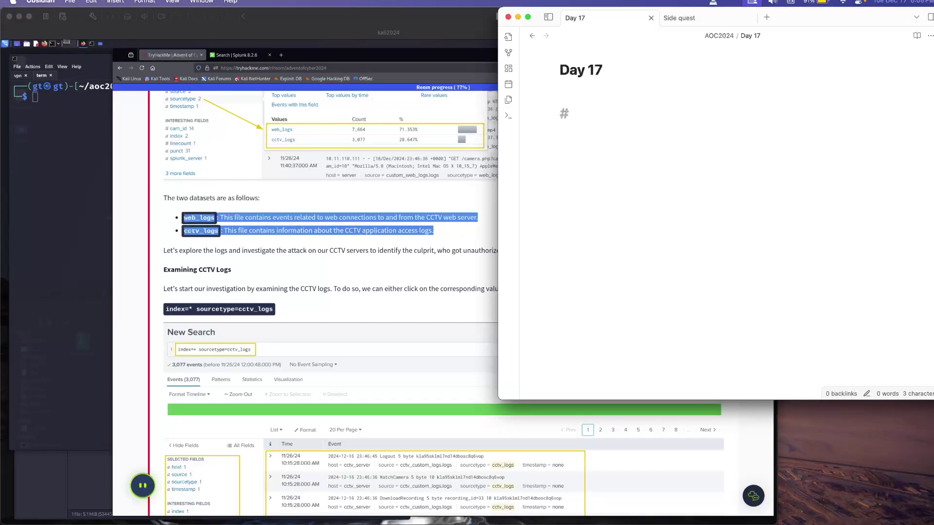
text(Log analysis)
key(Return)
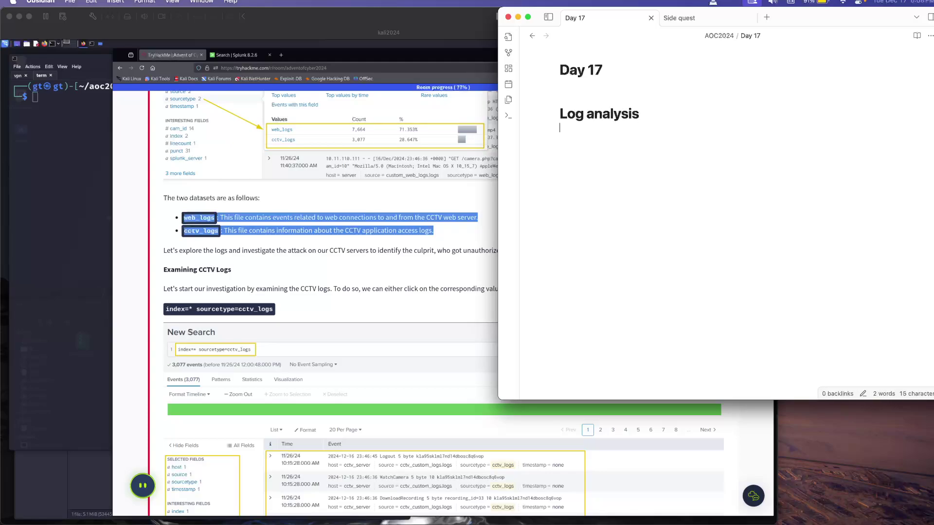
Step: Add a bash code block under the Log analysis heading with a # line followed by the copied dataset descriptions
text(```bahs)
key(Return)
key(Return)
key(BackSpace)
key(BackSpace)
key(BackSpace)
key(BackSpace)
text(sh)
key(Return)
text(#)
key(Return)
key(super+v)
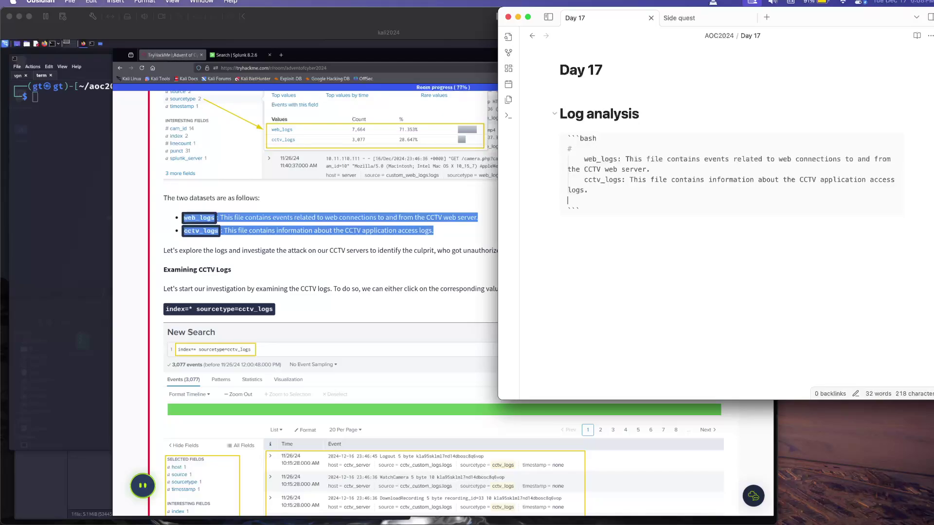
click(639, 114)
key(Return)
key(super+v)
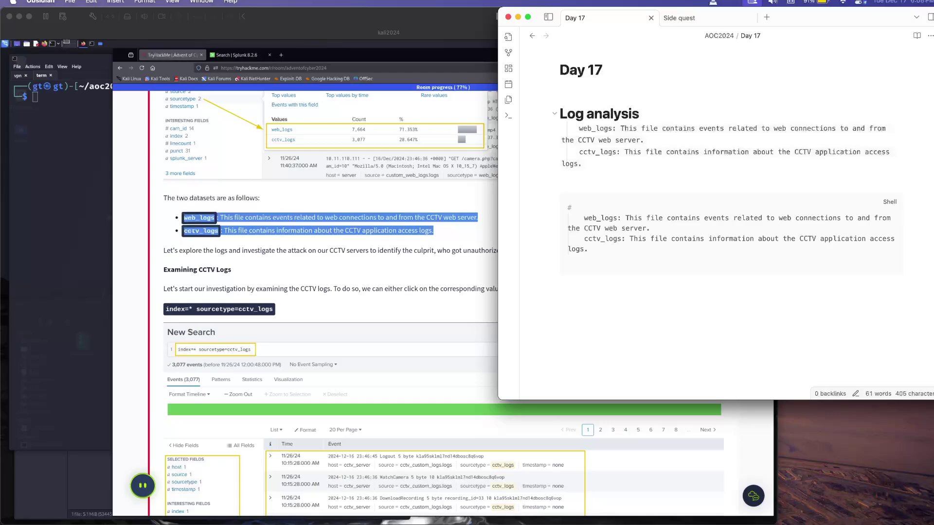
key(super+z)
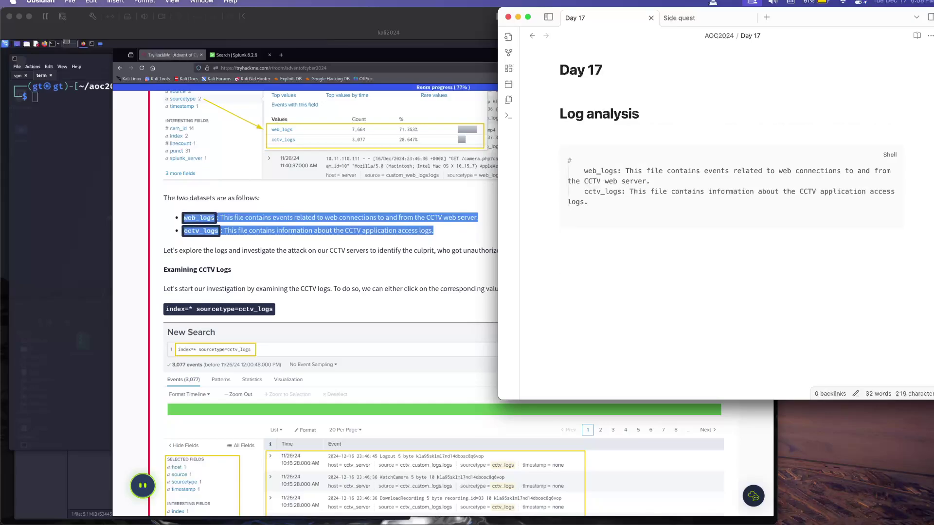
Step: Remove the indentation from the web_logs and cctv_logs description lines in the note's bash code block
key(super+a)
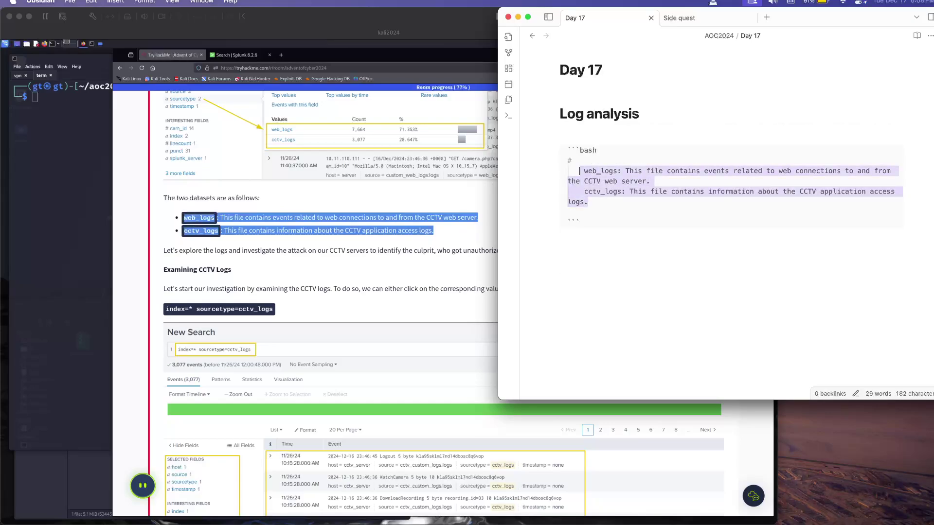
key(shift+Tab)
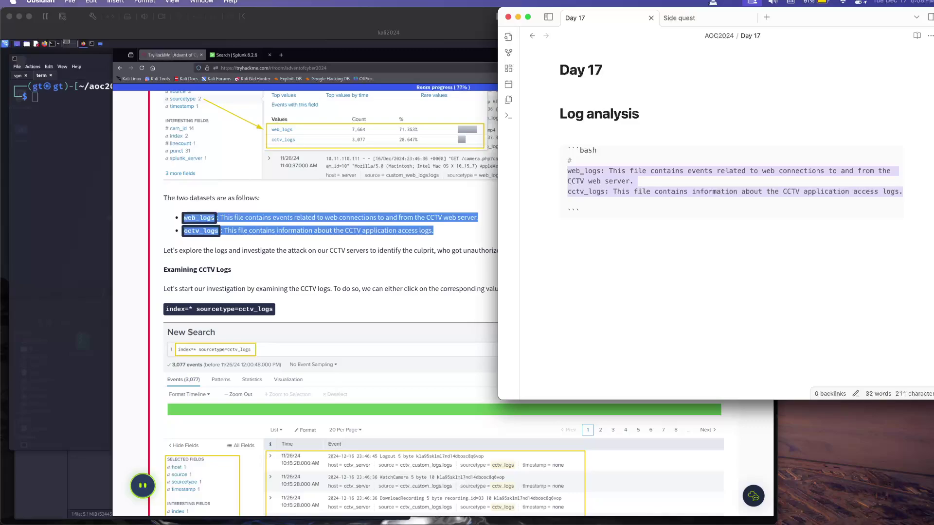
click(634, 181)
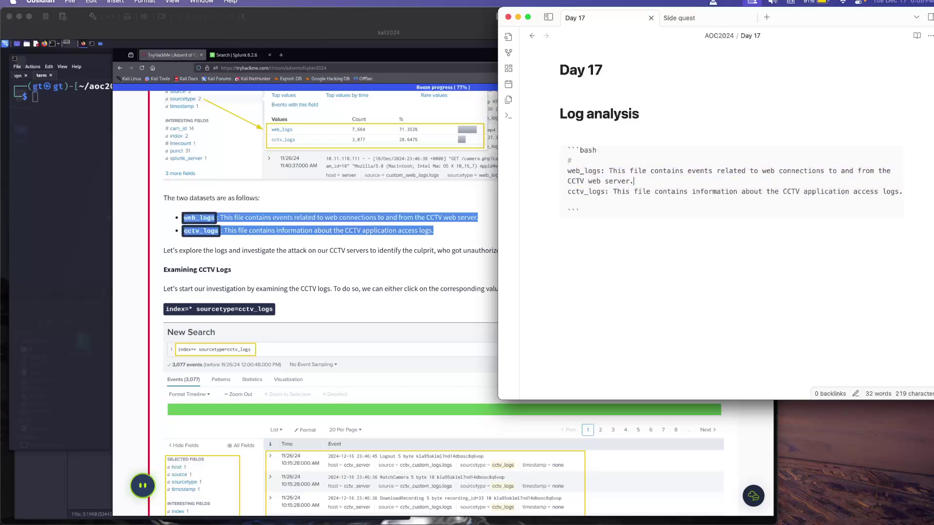
Step: Return to the task page's Examining CCTV Logs section and filter the Splunk search results to the cctv_logs sourcetype
click(353, 262)
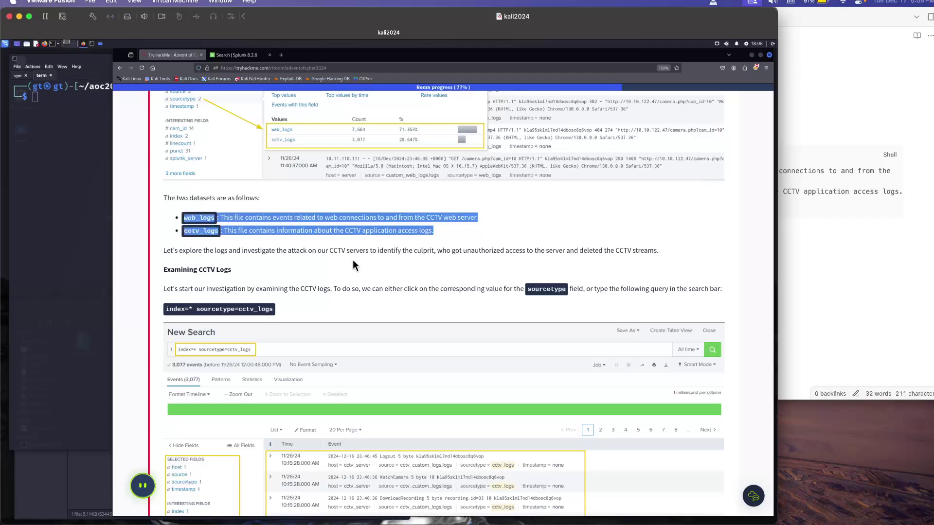
scroll(352, 260, down, 2)
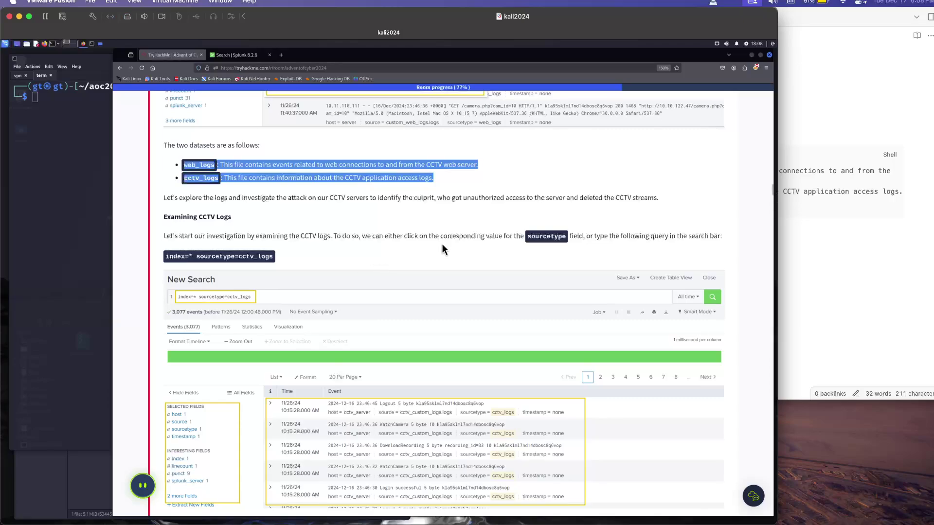
scroll(450, 232, down, 4)
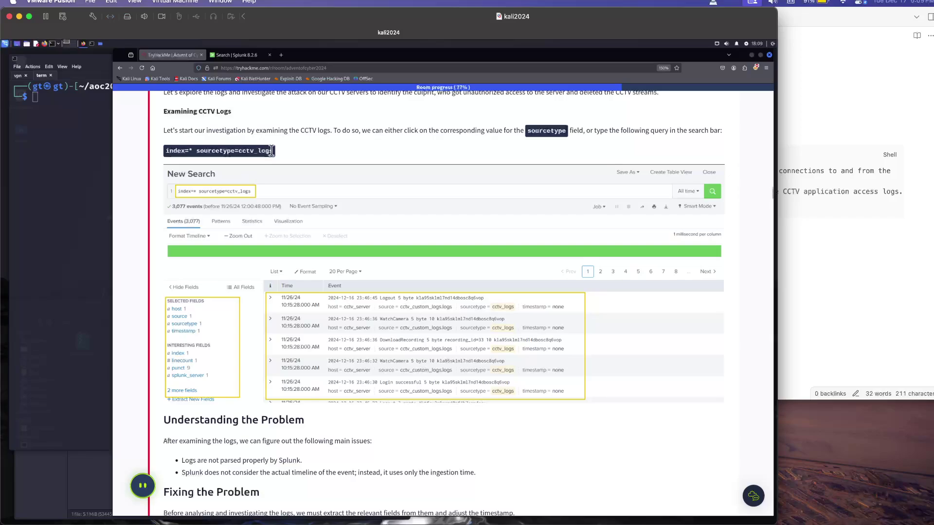
click(239, 58)
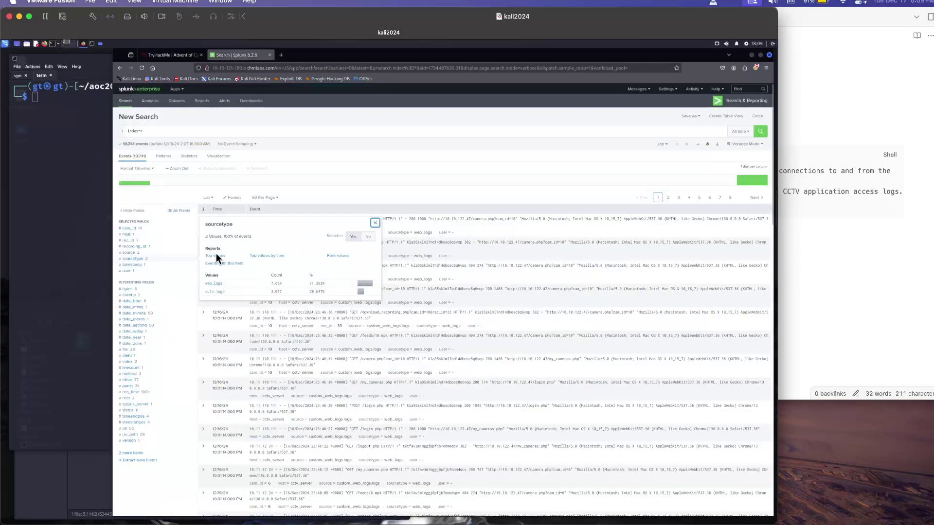
click(215, 292)
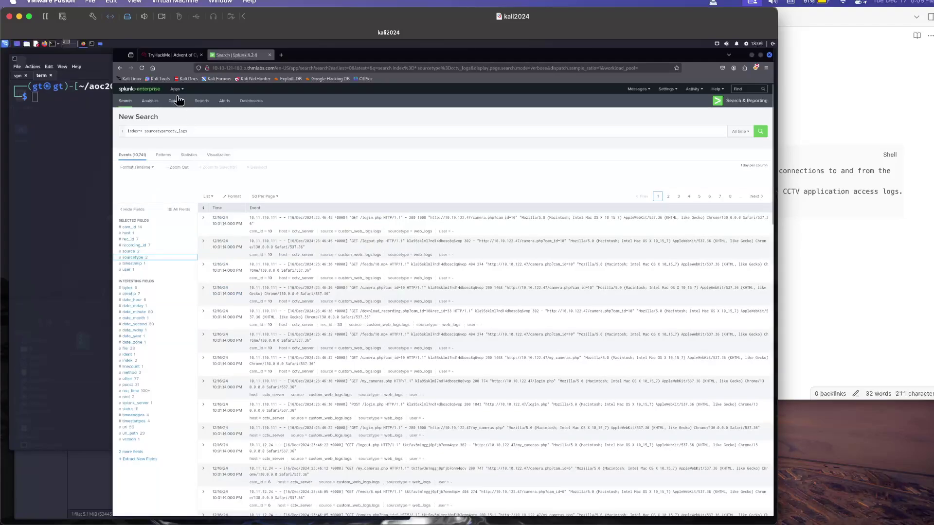
Step: Read the task page's sections on understanding the log parsing problem, fixing it and extracting new fields
click(169, 56)
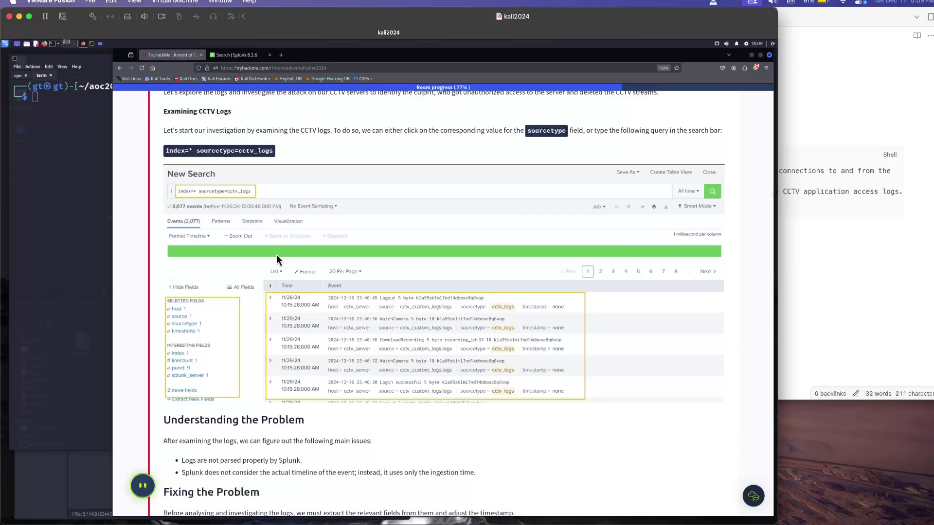
scroll(331, 256, down, 5)
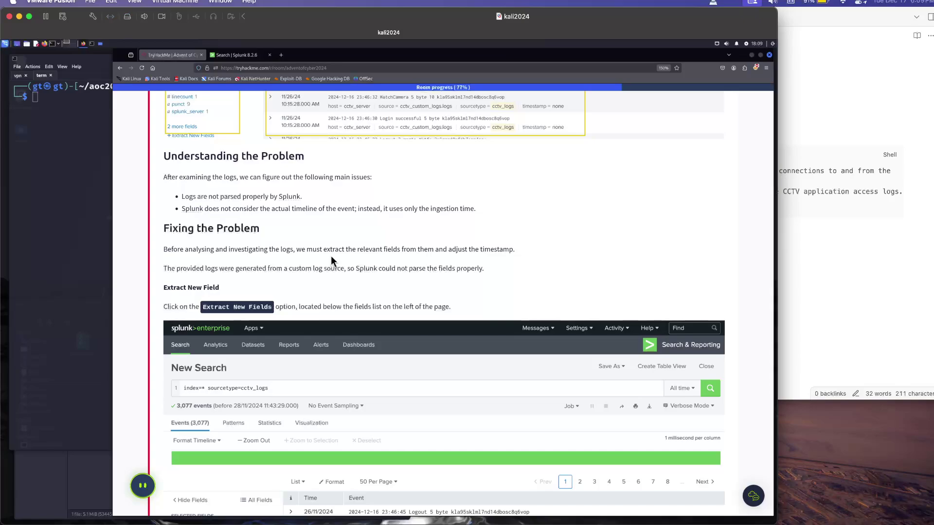
scroll(331, 255, up, 3)
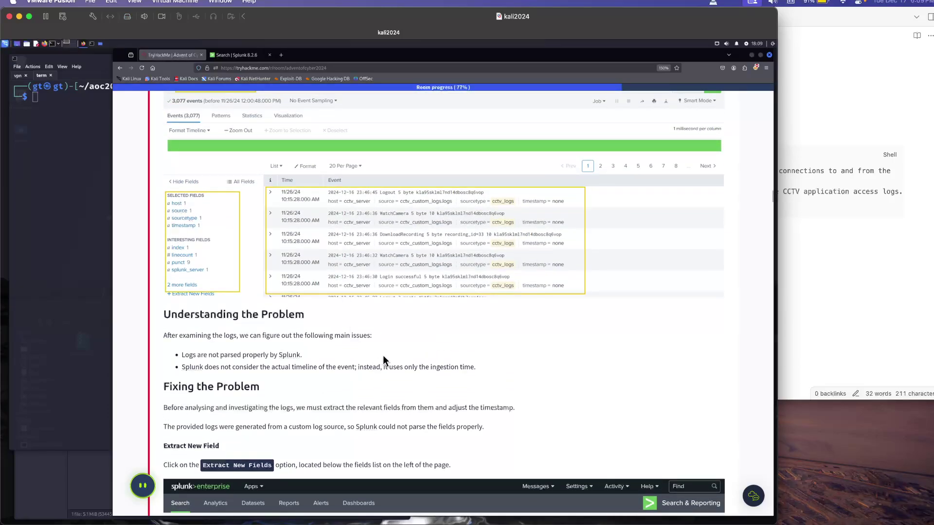
scroll(393, 384, down, 1)
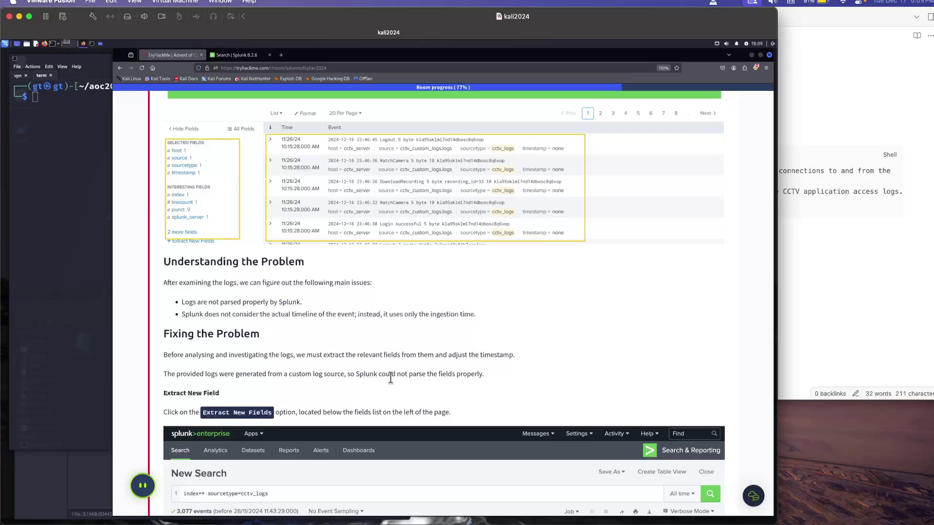
scroll(390, 378, down, 3)
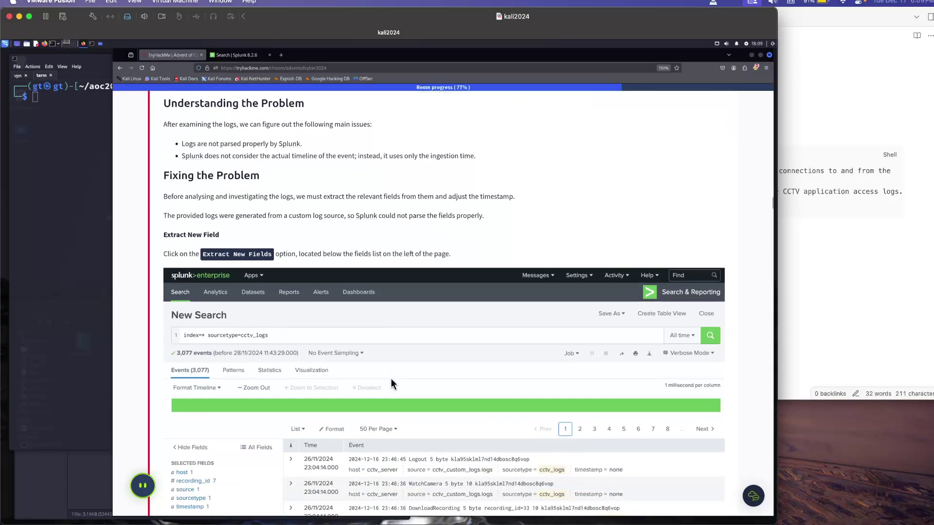
scroll(391, 380, down, 1)
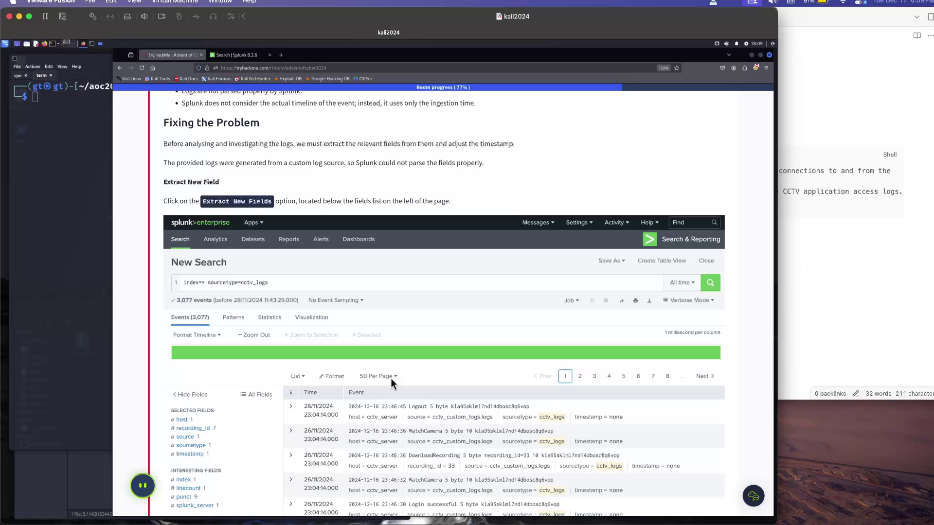
scroll(391, 382, down, 1)
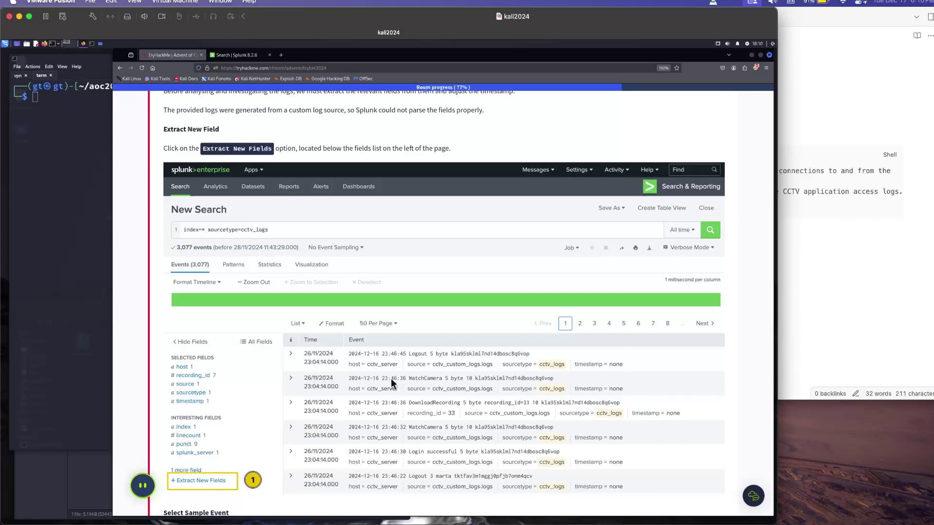
scroll(390, 378, down, 3)
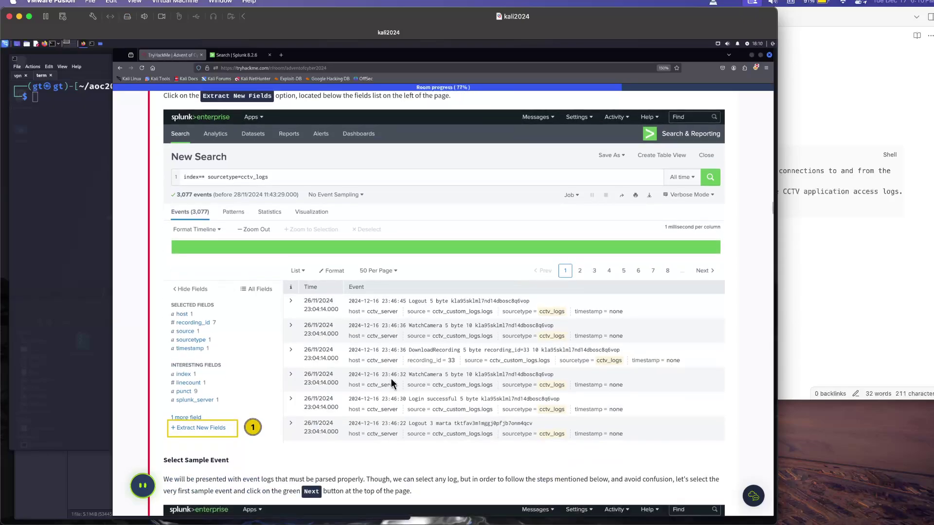
scroll(390, 378, down, 2)
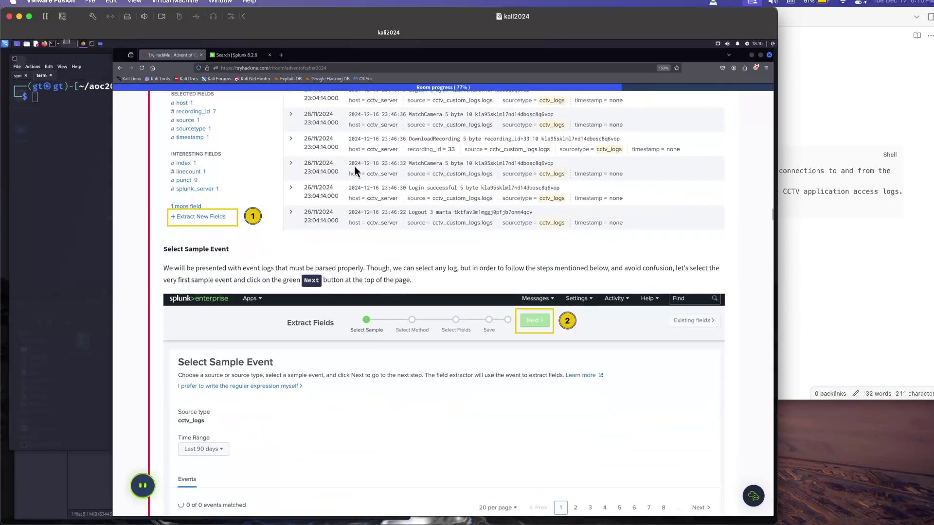
Step: Open Splunk's field extractor from the cctv_logs search results
click(238, 57)
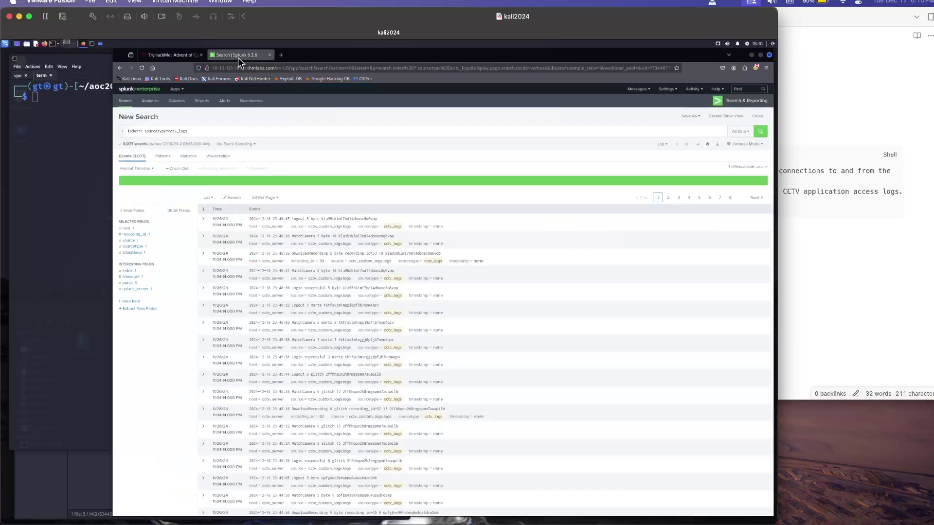
click(133, 312)
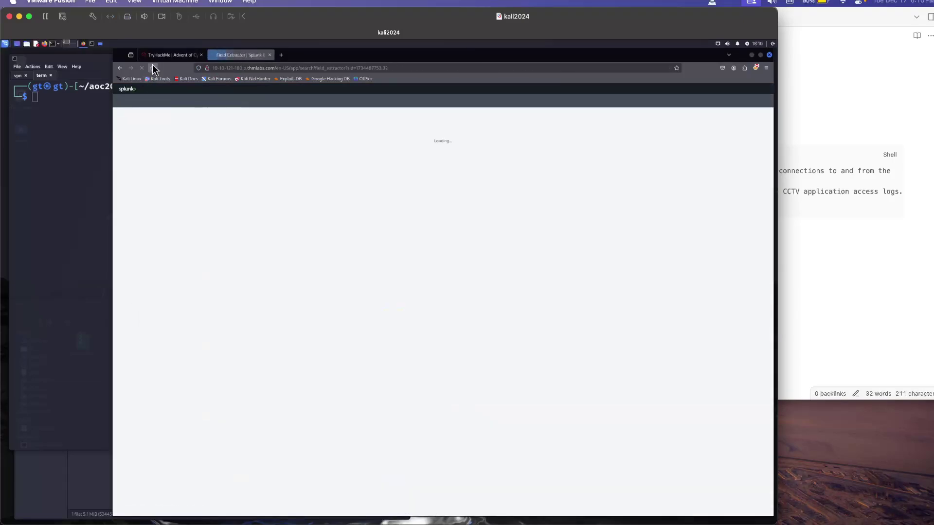
Step: Read the task page's Select Sample Event instructions and compare them with the event list in Splunk's field extractor
click(159, 54)
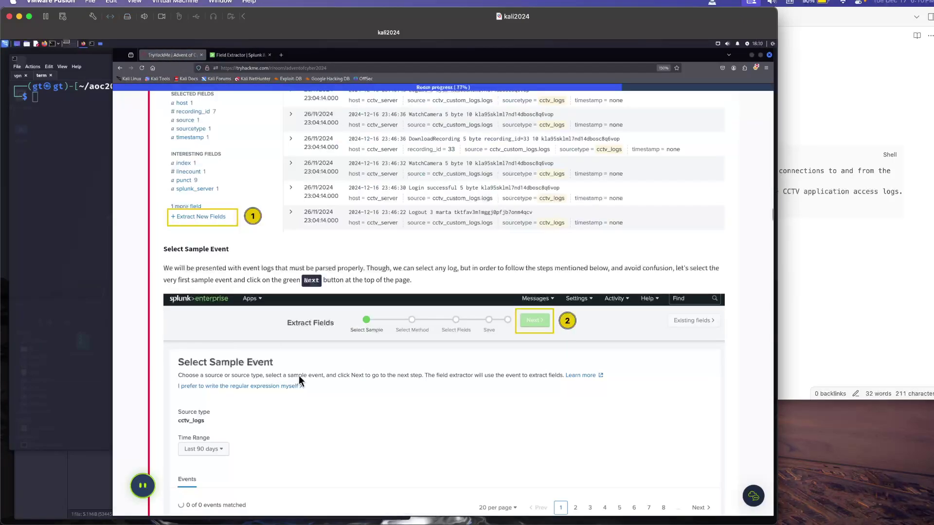
scroll(299, 376, down, 2)
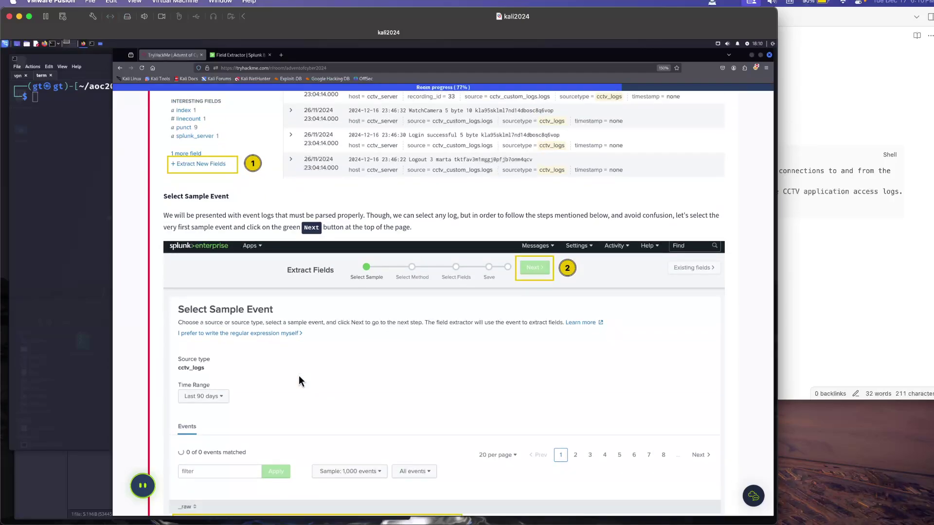
scroll(299, 376, down, 2)
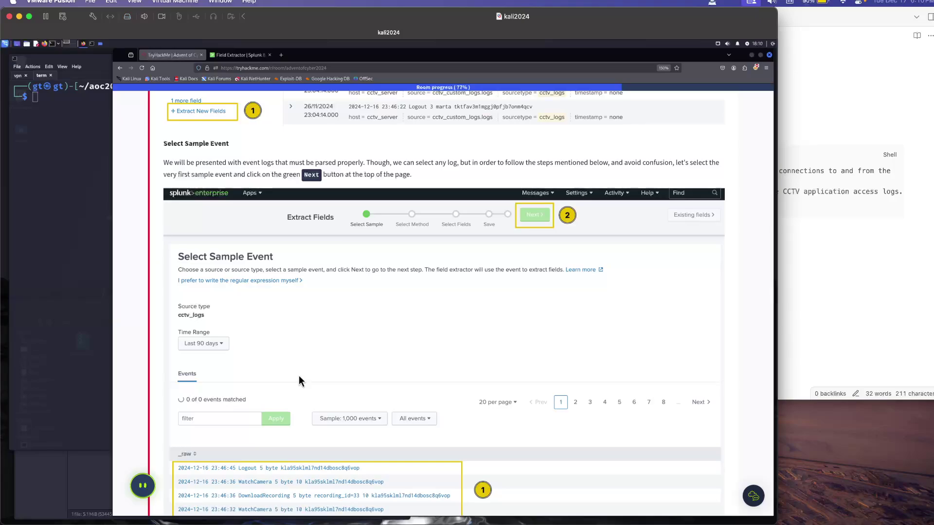
scroll(299, 376, down, 2)
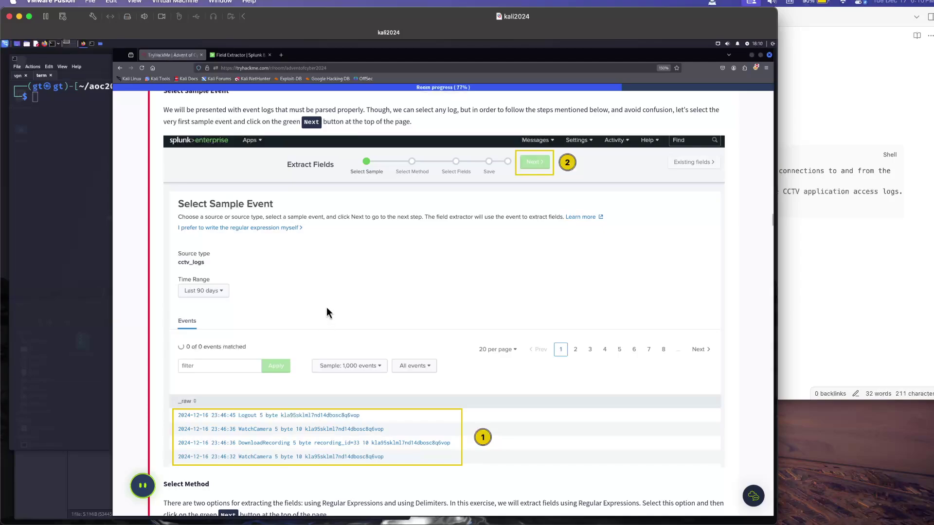
click(232, 54)
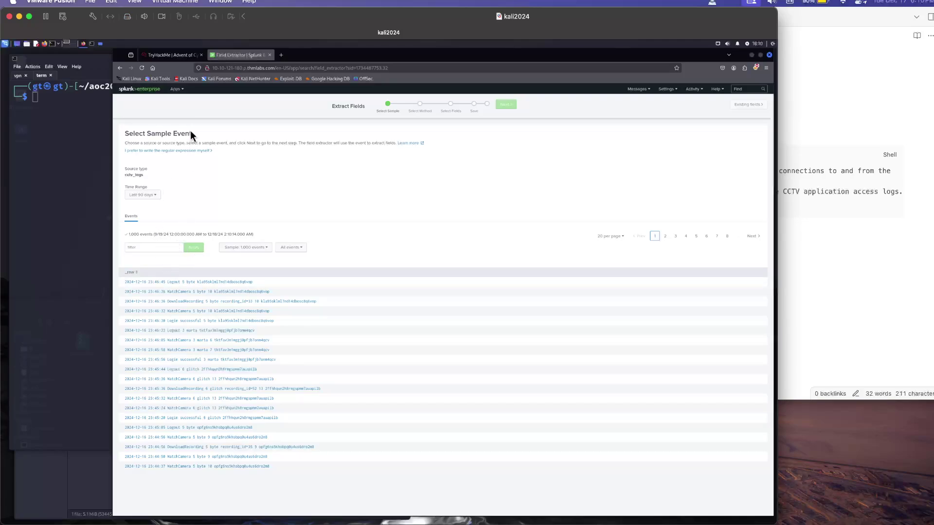
click(176, 54)
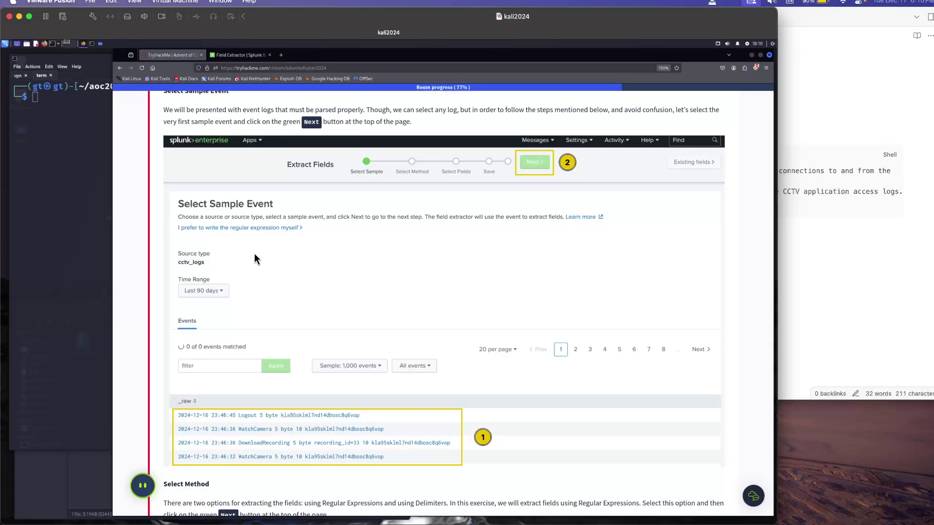
scroll(255, 257, up, 2)
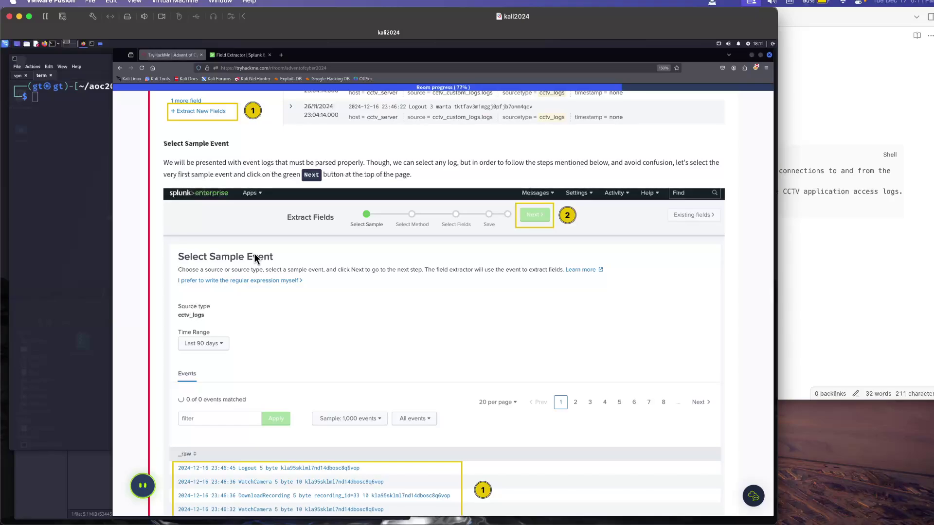
scroll(254, 254, down, 2)
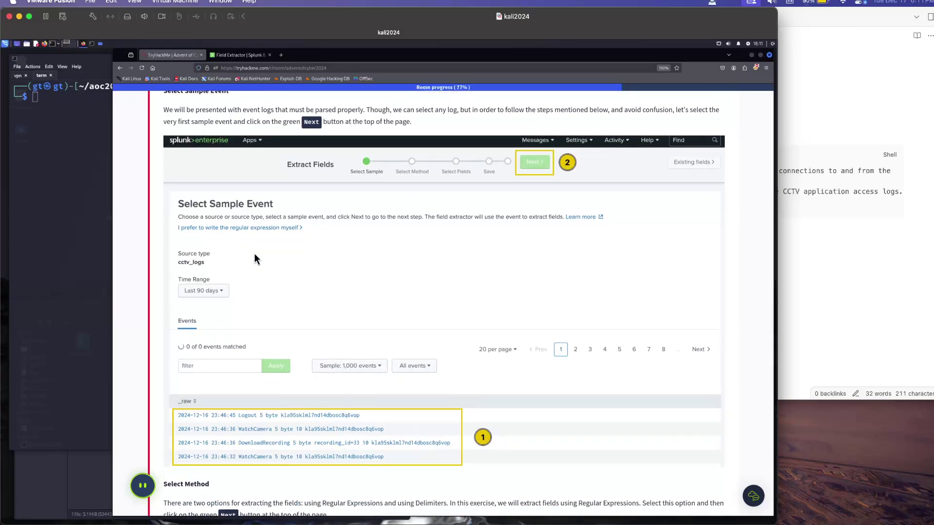
click(222, 57)
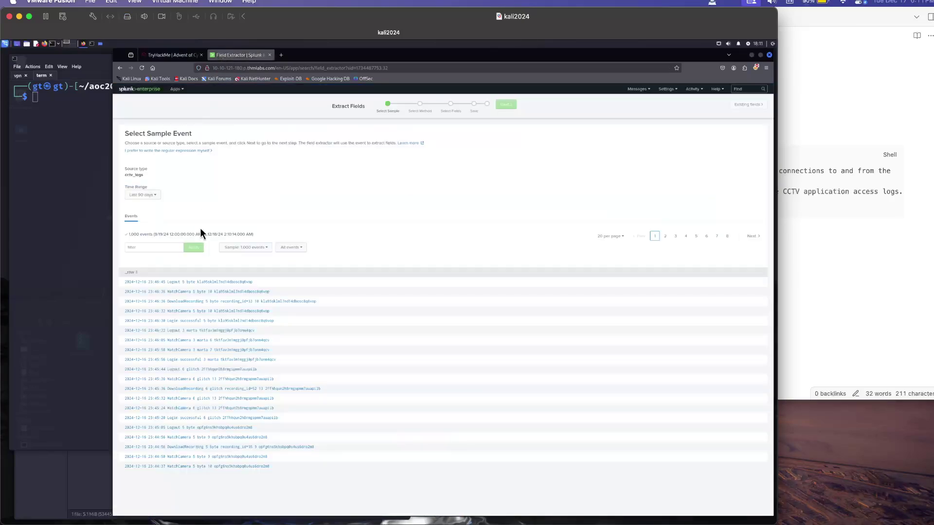
click(204, 274)
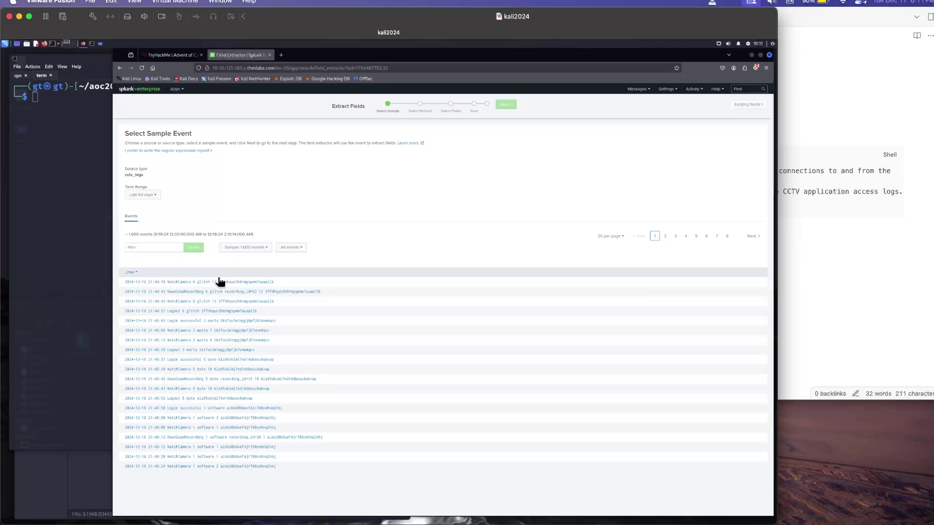
click(140, 273)
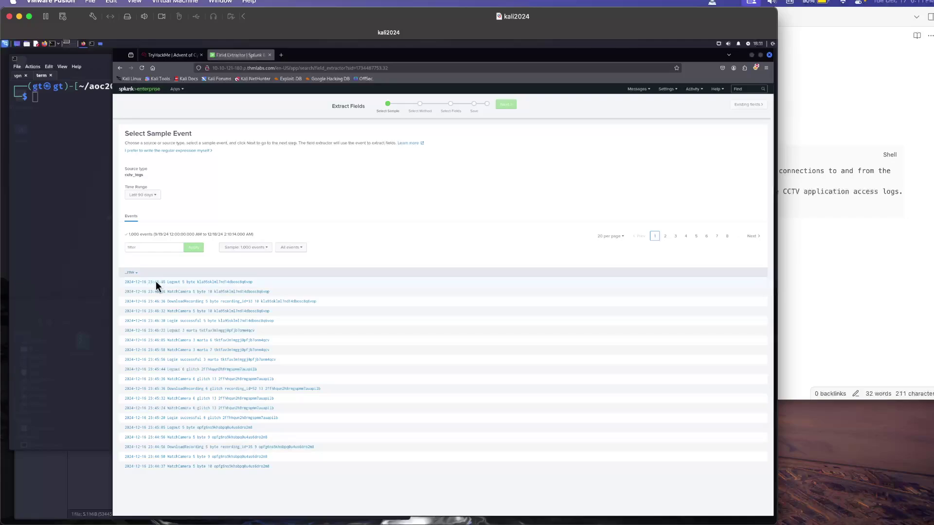
click(155, 281)
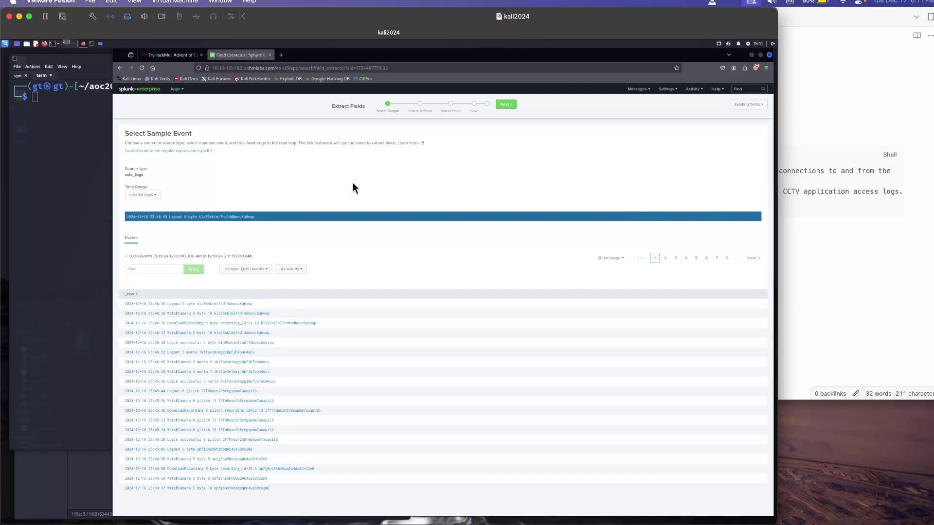
Step: Check the task page's Select Sample Event instructions and advance Splunk's field extractor to the method selection stage
click(158, 56)
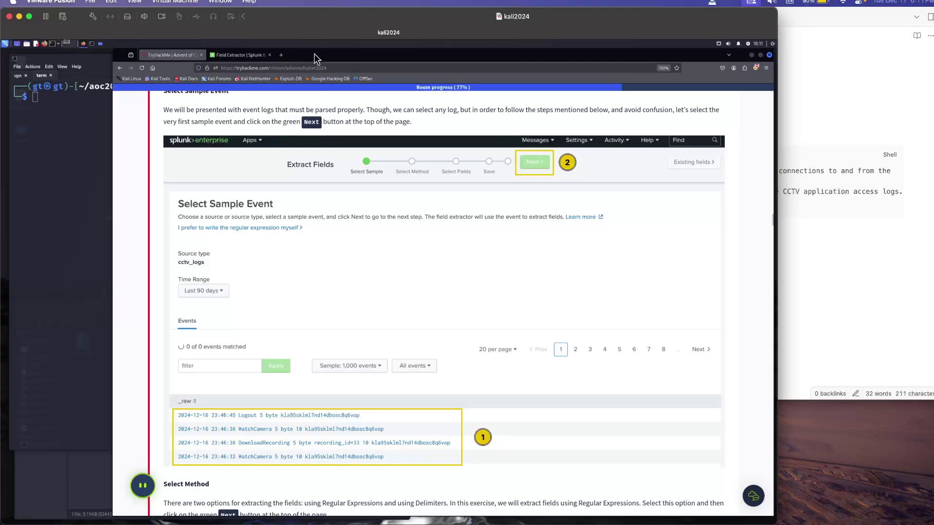
scroll(383, 280, down, 2)
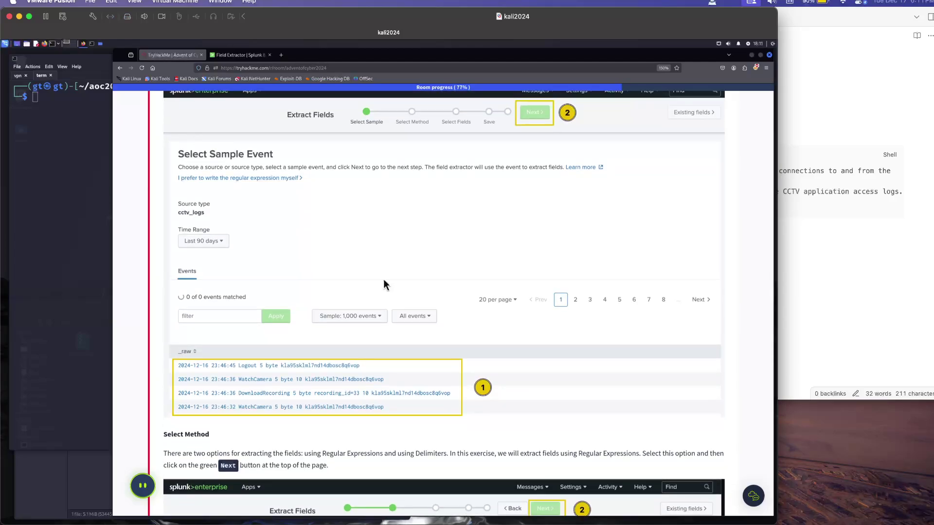
scroll(383, 282, up, 2)
scroll(383, 281, down, 8)
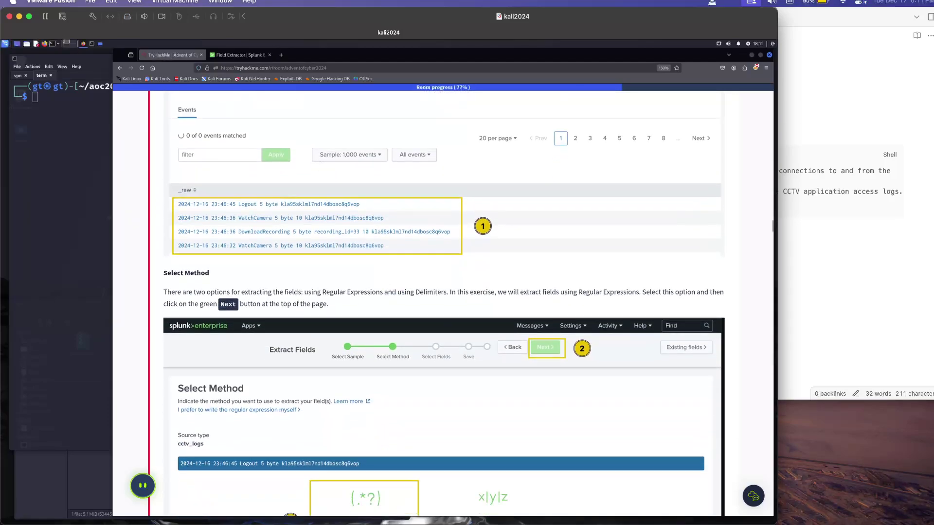
click(245, 51)
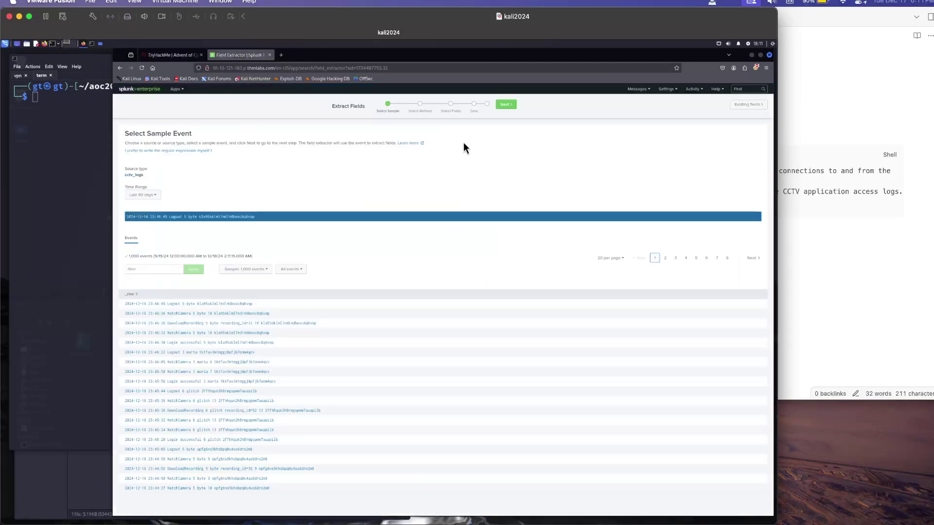
click(506, 104)
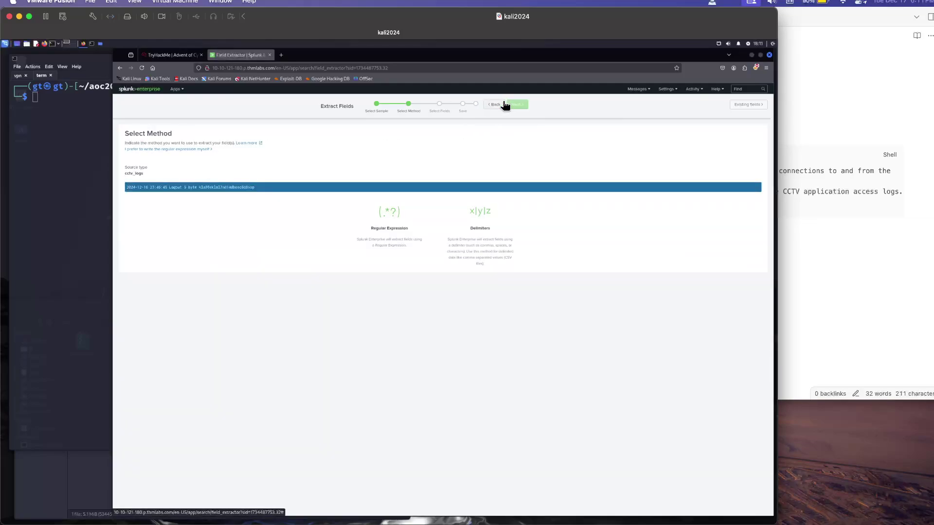
Step: Read the task page's Select Method instructions, choose Regular Expression as Splunk's extraction method and proceed to field selection
click(175, 57)
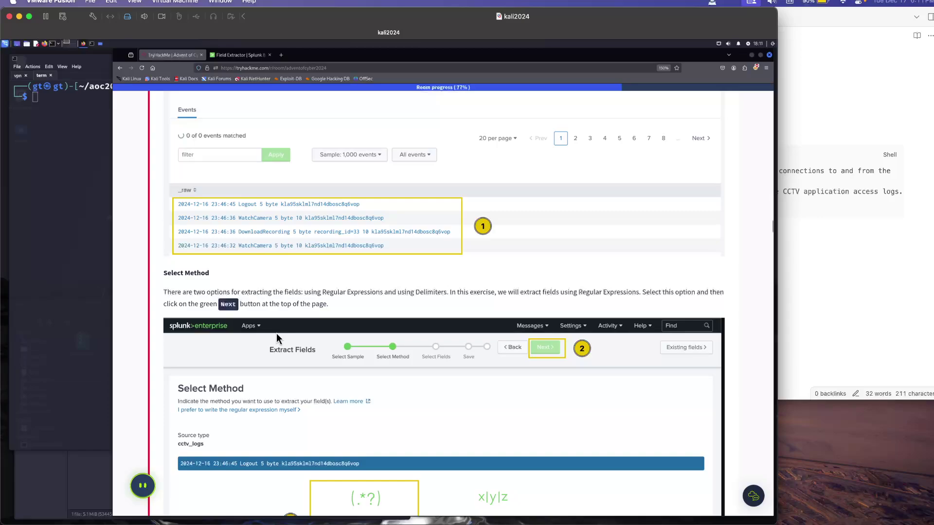
click(238, 57)
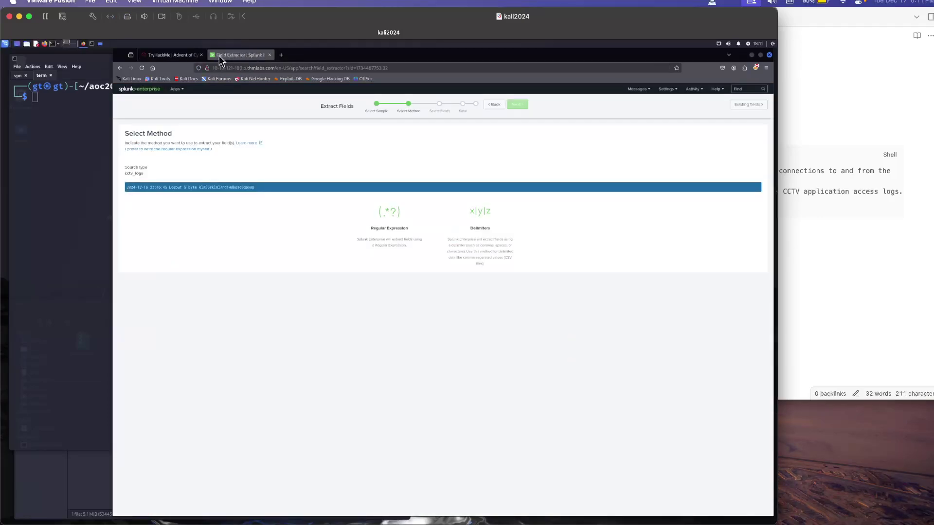
click(178, 53)
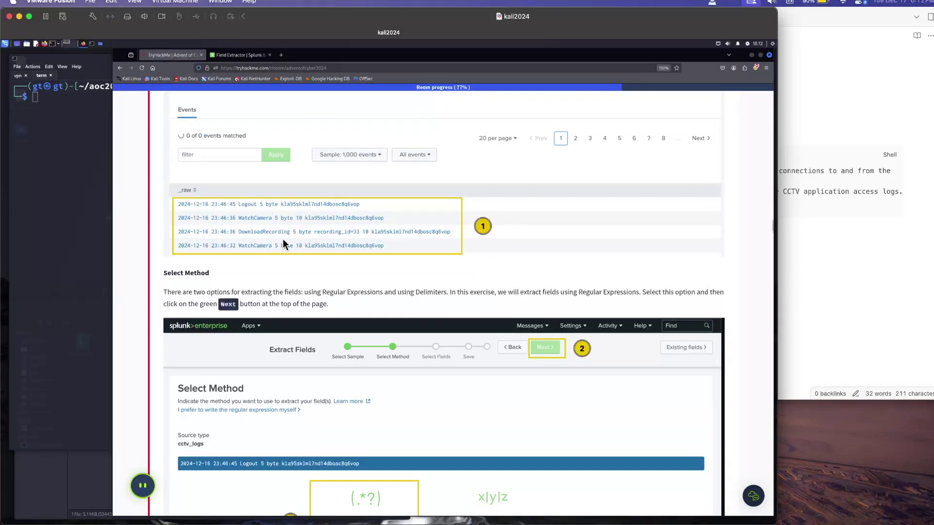
scroll(296, 282, down, 2)
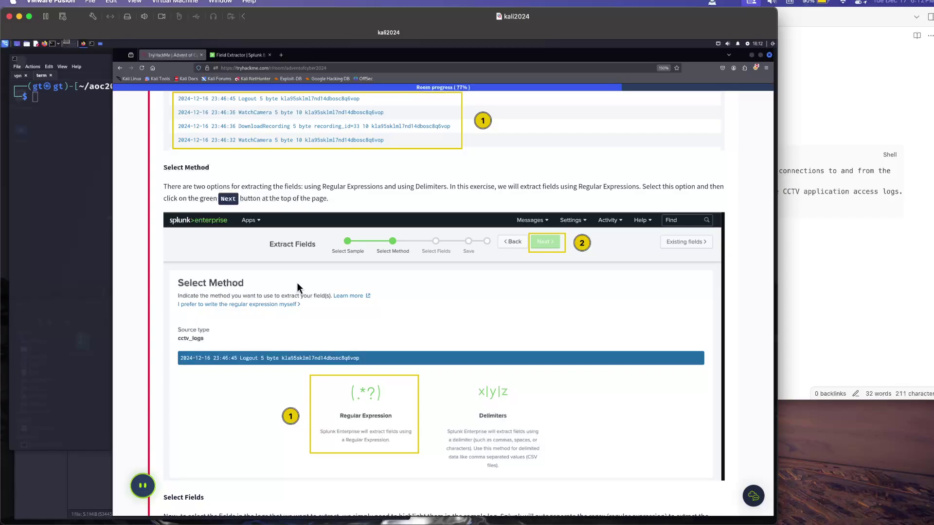
scroll(297, 284, down, 1)
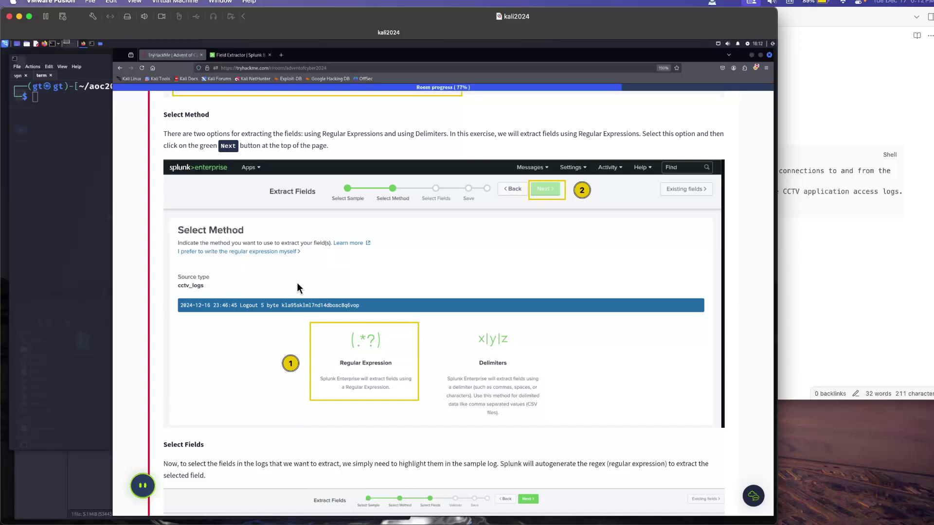
scroll(296, 287, down, 2)
click(243, 58)
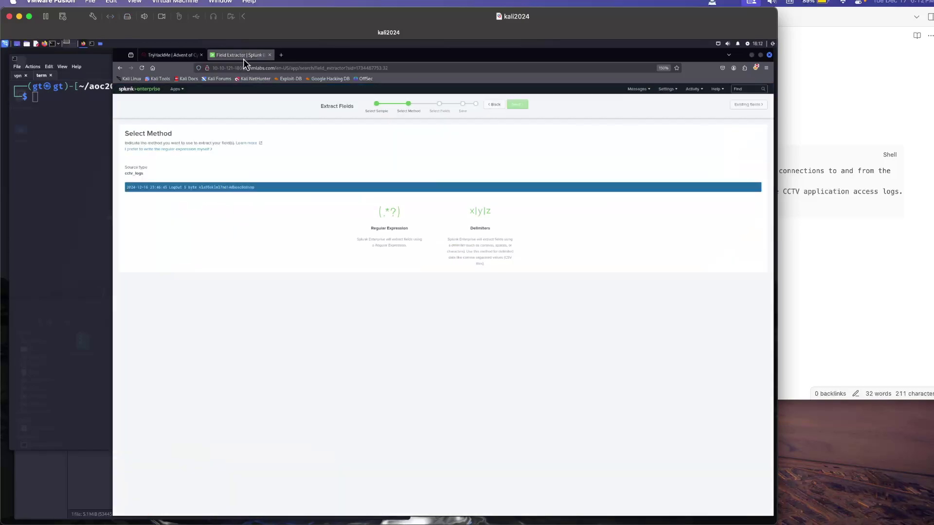
click(389, 216)
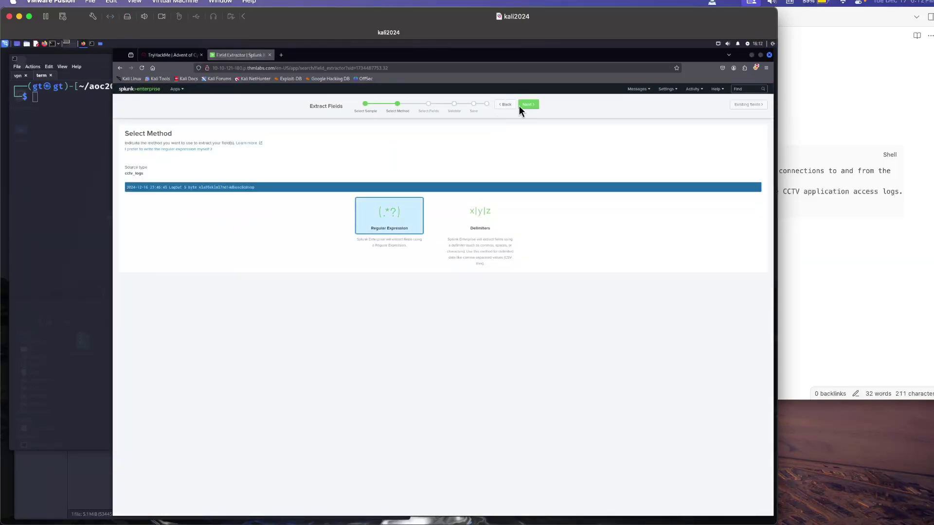
click(520, 105)
Step: Review the task page's Select Fields demonstration and extract the sample event's date and time in Splunk as a field named timestamp
click(172, 52)
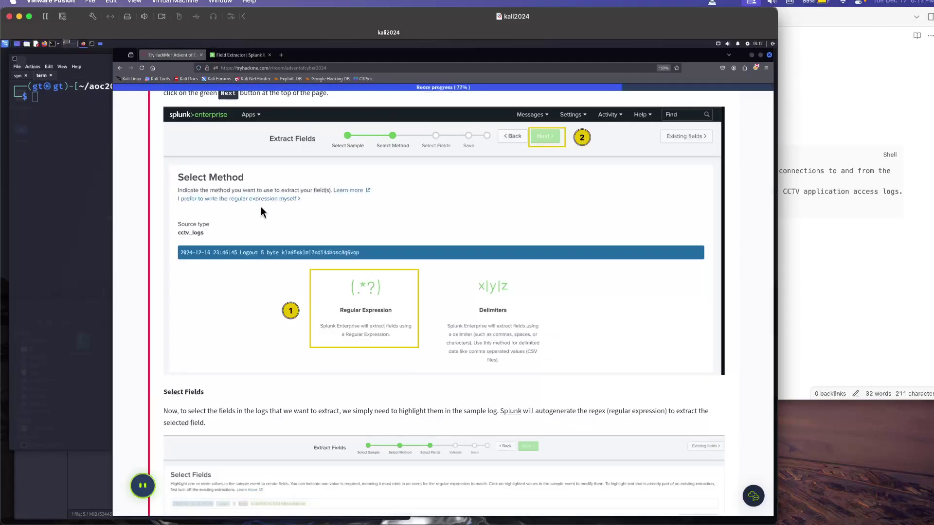
scroll(365, 333, down, 4)
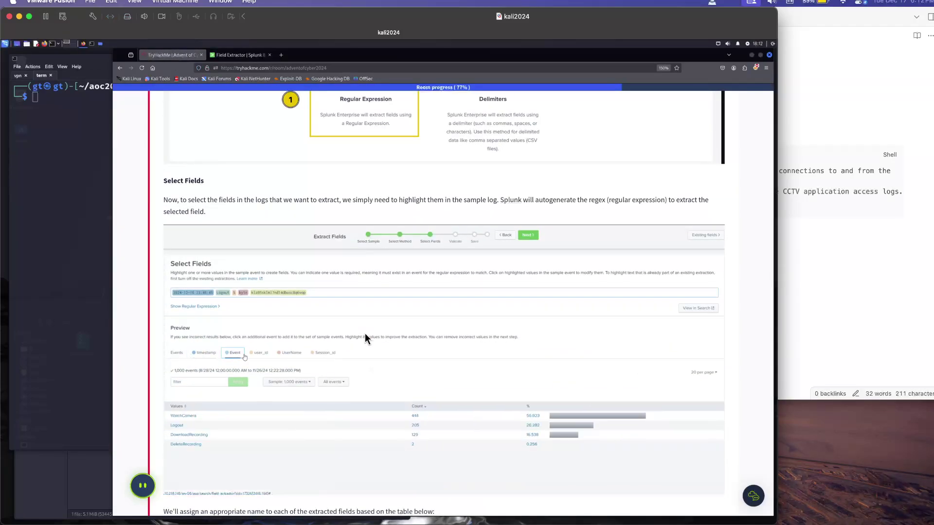
scroll(365, 333, down, 1)
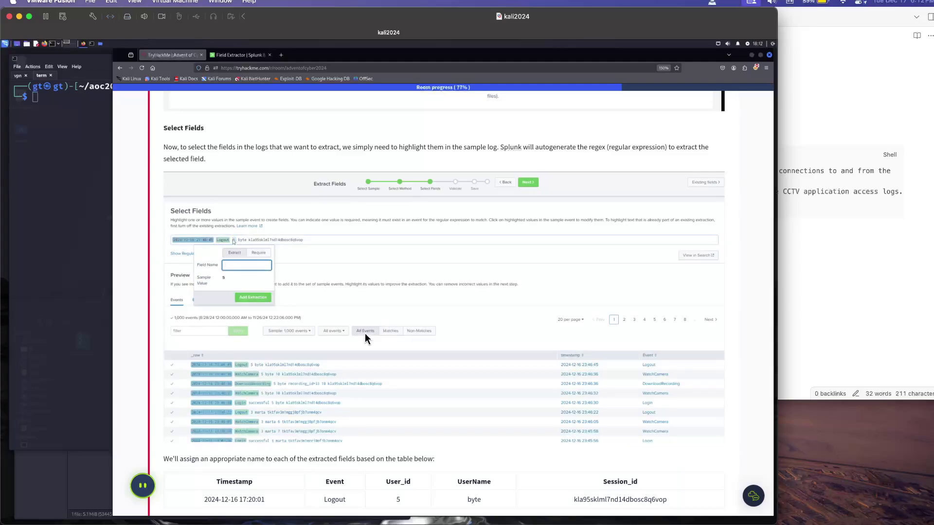
scroll(364, 339, down, 2)
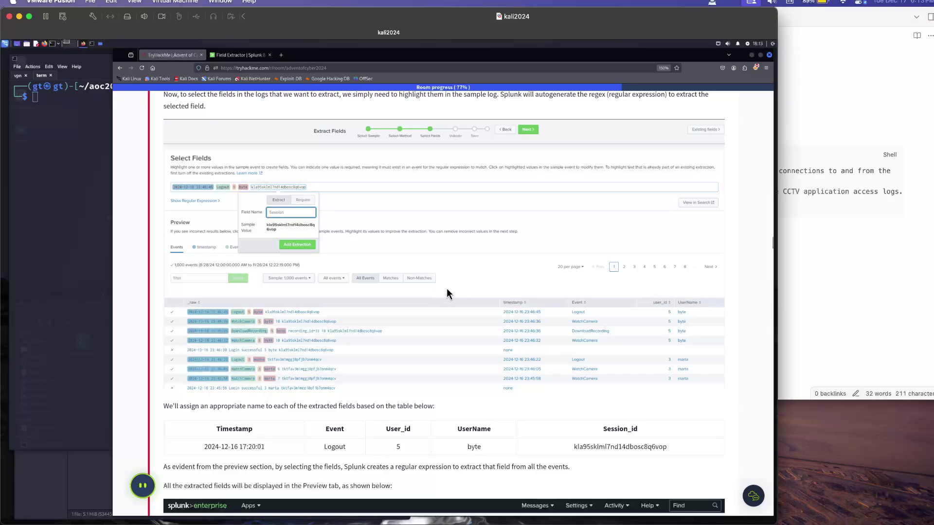
click(424, 282)
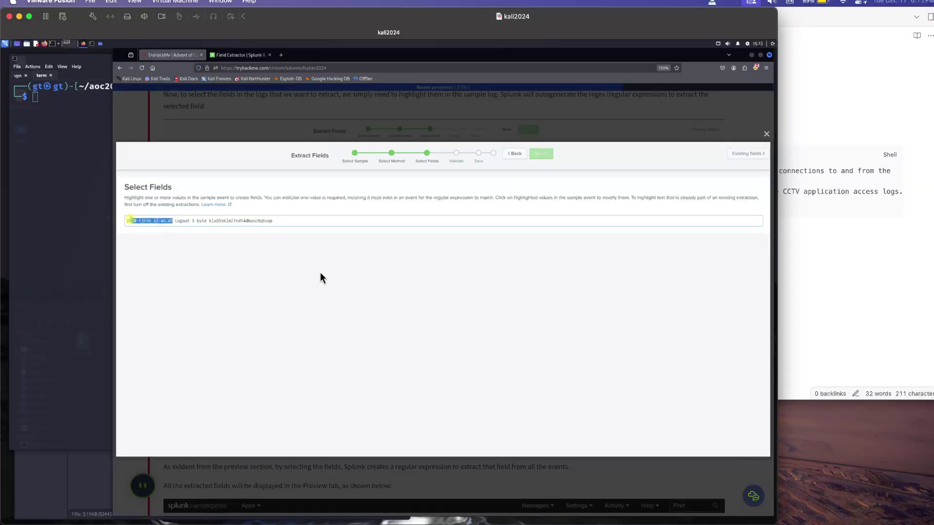
click(237, 55)
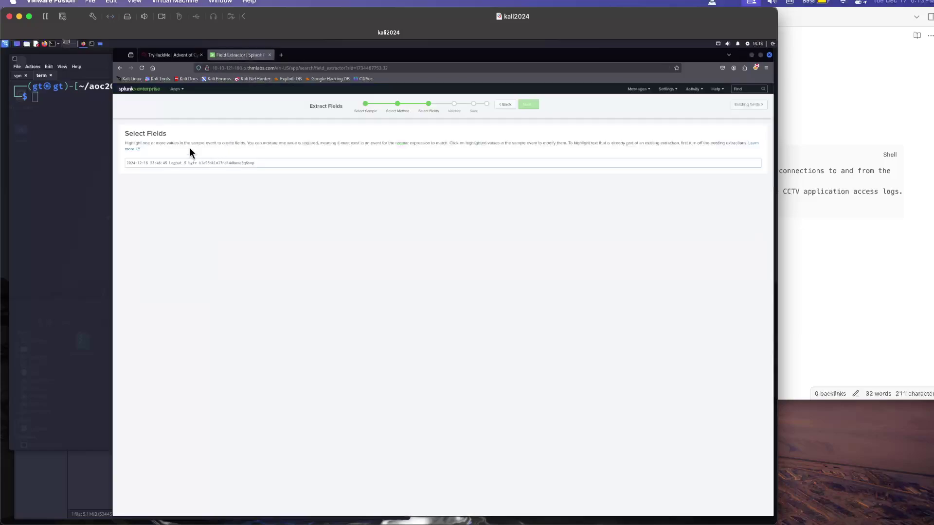
drag(167, 163, 126, 165)
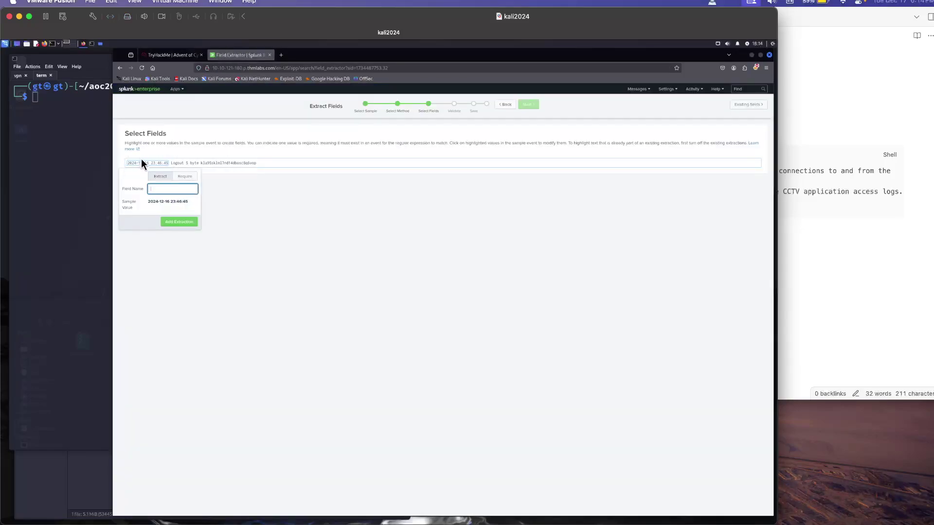
click(150, 189)
text(timestamo)
key(BackSpace)
click(183, 222)
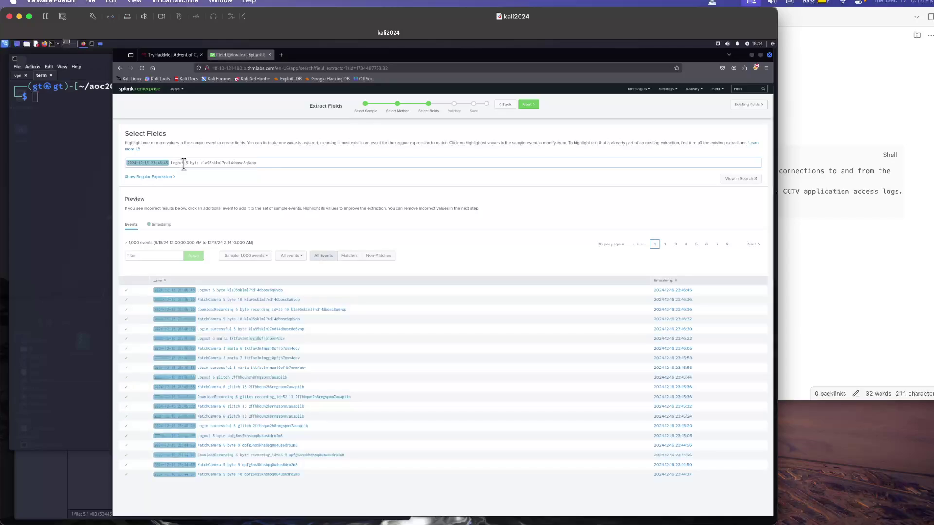
Step: Extract the value Logout from the sample event as a field named Event
drag(183, 163, 172, 162)
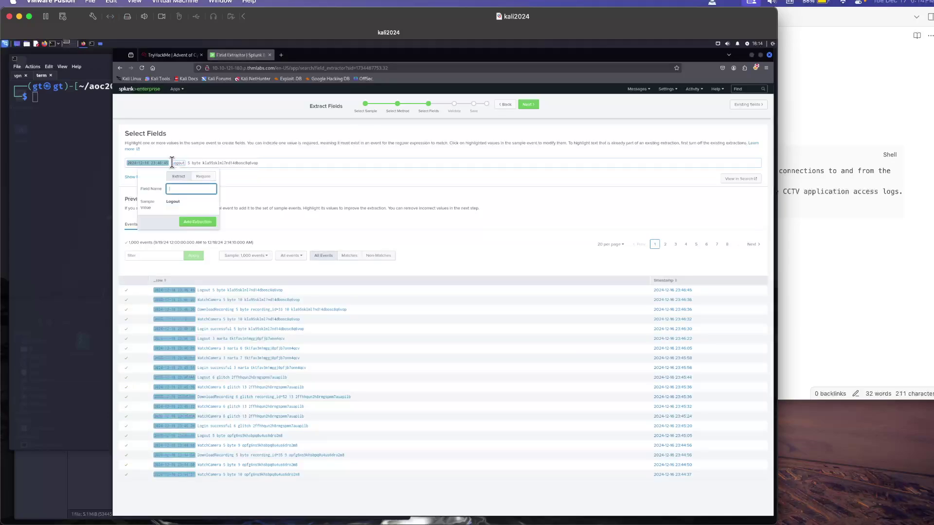
text(Event)
click(206, 222)
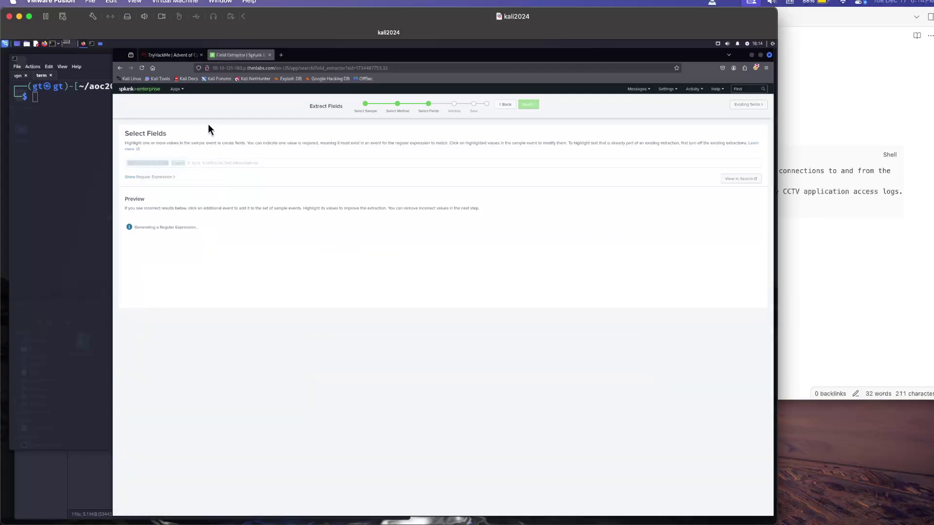
Step: Check the task page's demonstration, and extract the sample event's value 5 as User_id and the value byte as User_name
click(174, 54)
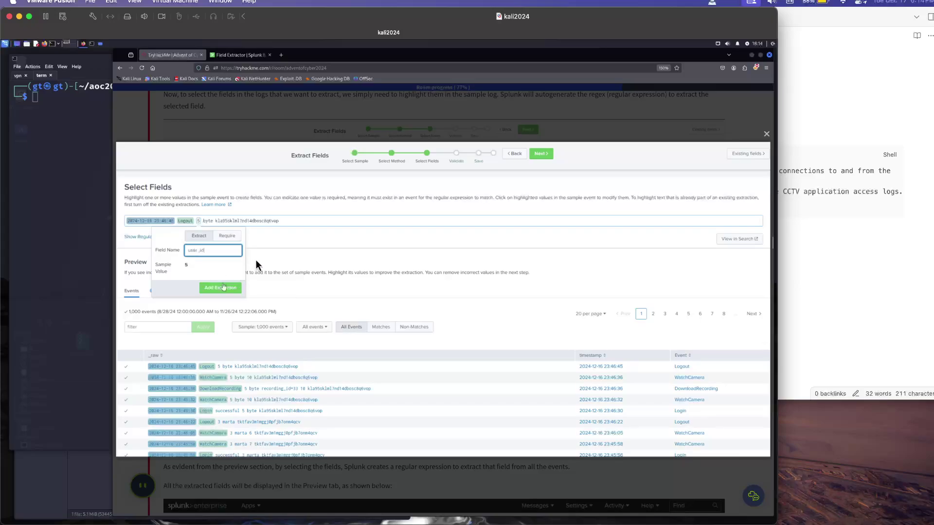
click(239, 54)
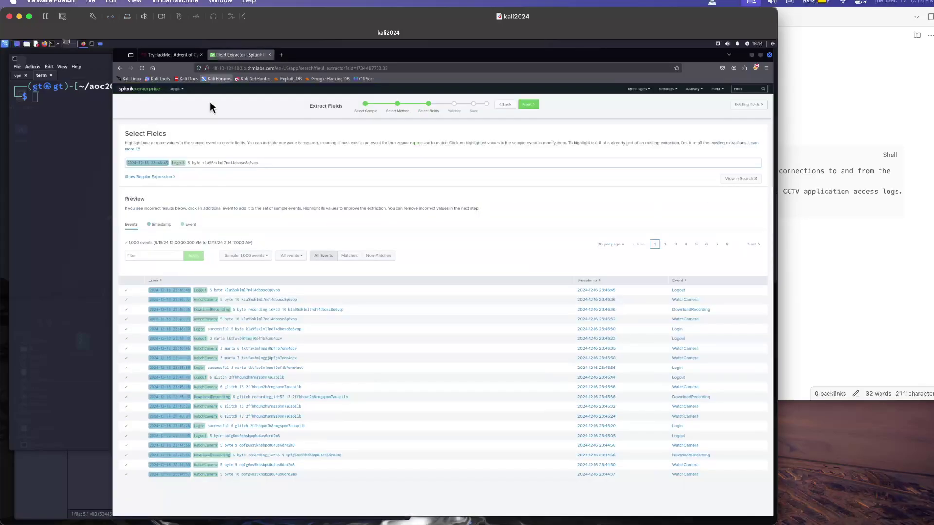
double_click(187, 163)
click(188, 163)
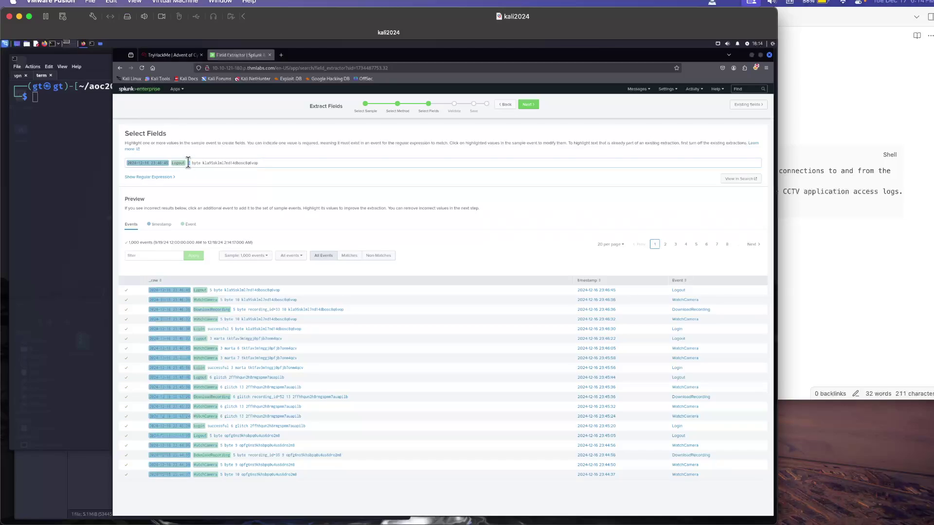
double_click(188, 163)
text(u)
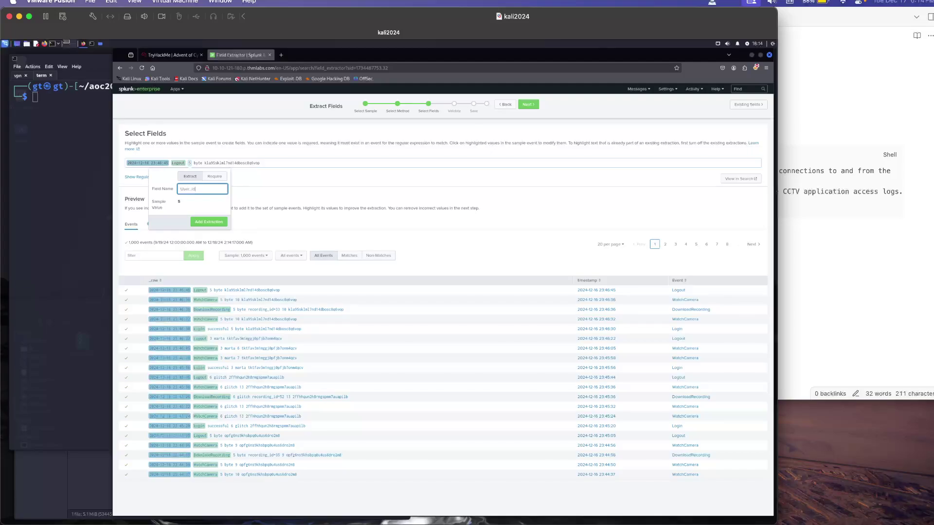
text(ser_id)
click(209, 221)
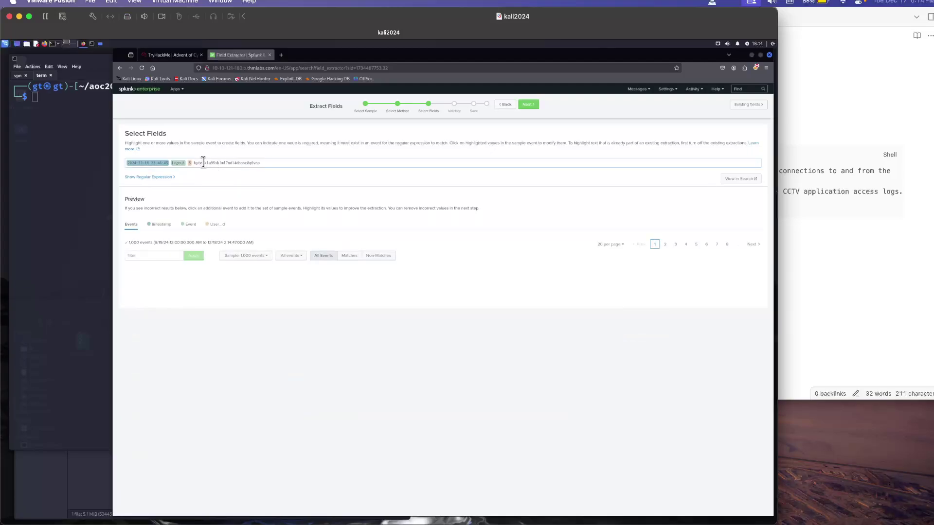
double_click(199, 163)
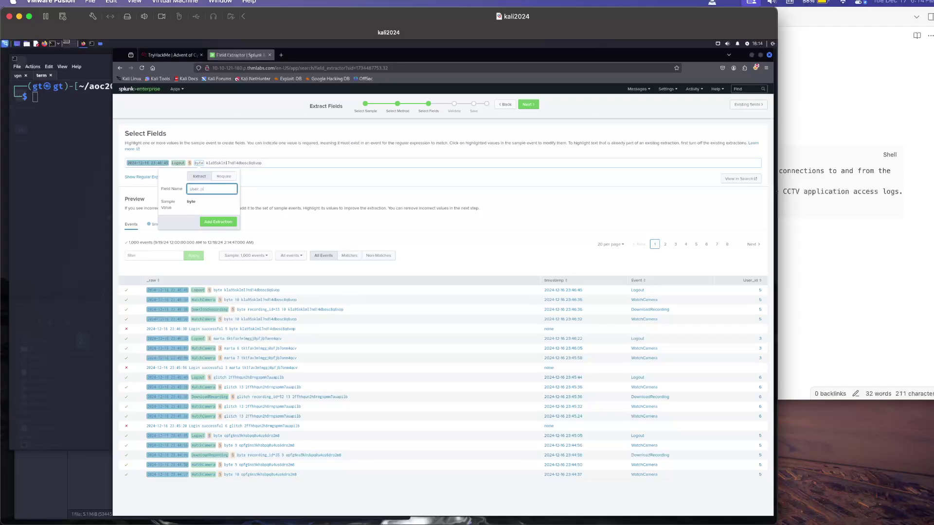
key(Return)
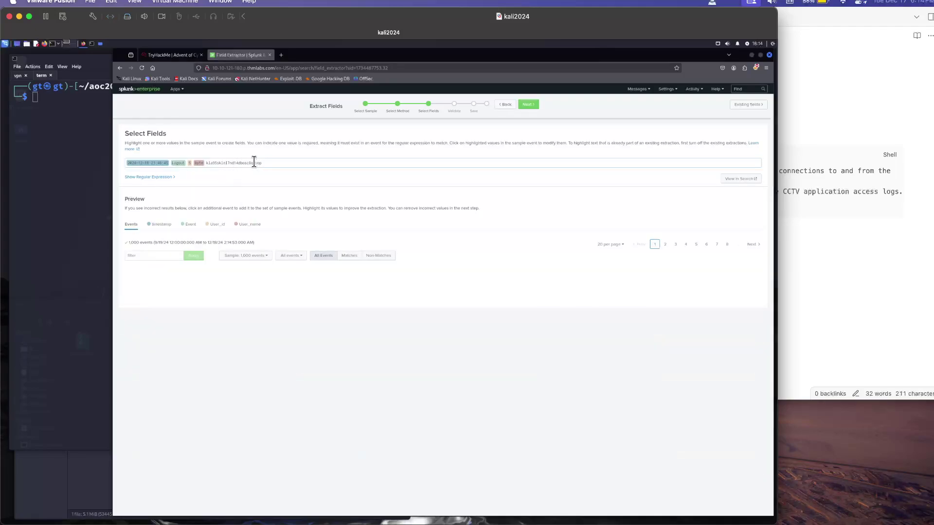
Step: Check the task page's field naming and extract the session string at the end of the sample event as Session_id
click(181, 57)
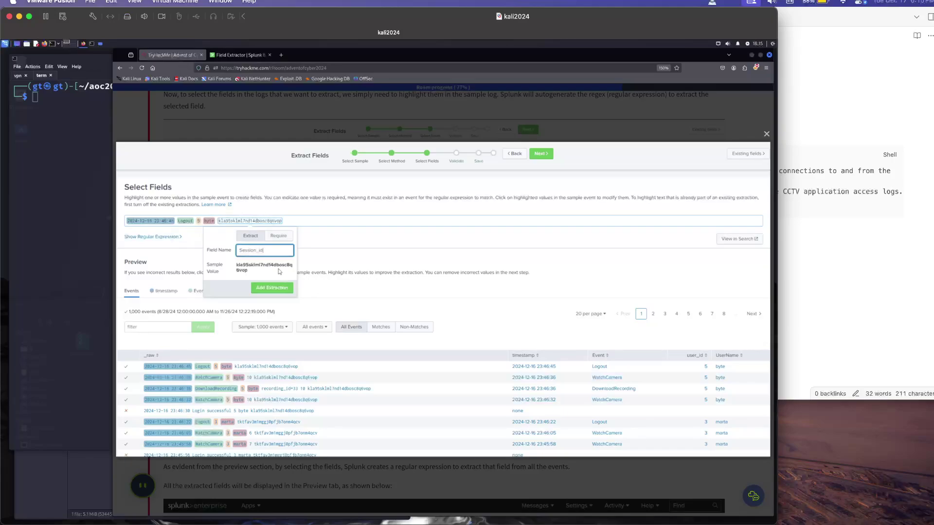
click(239, 55)
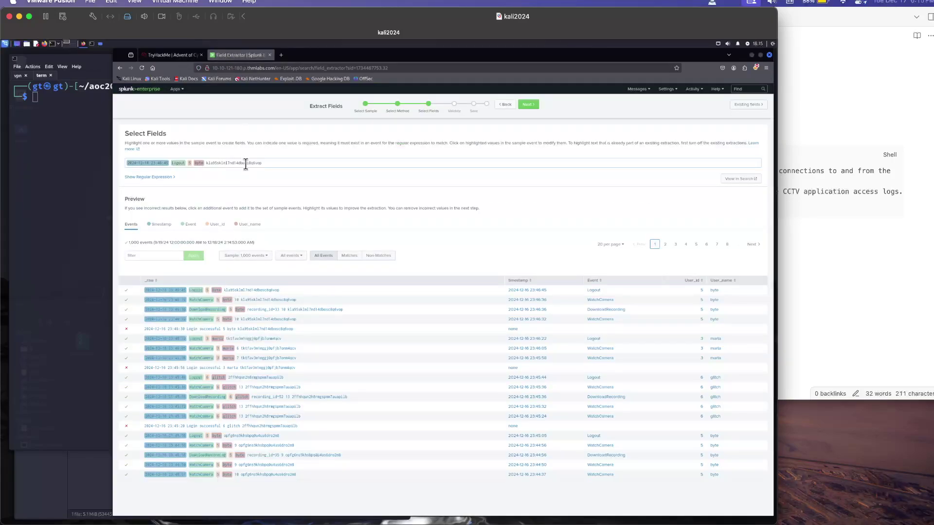
double_click(248, 163)
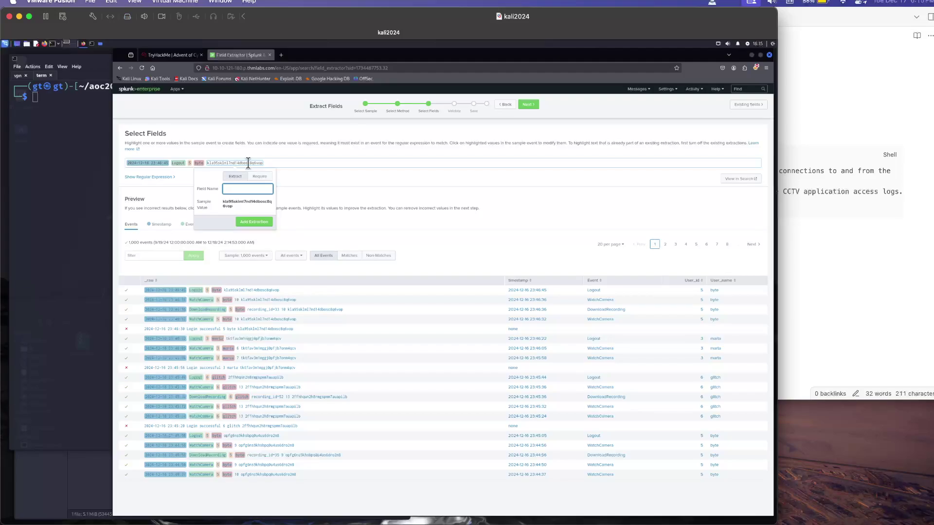
text(Session_id)
key(Return)
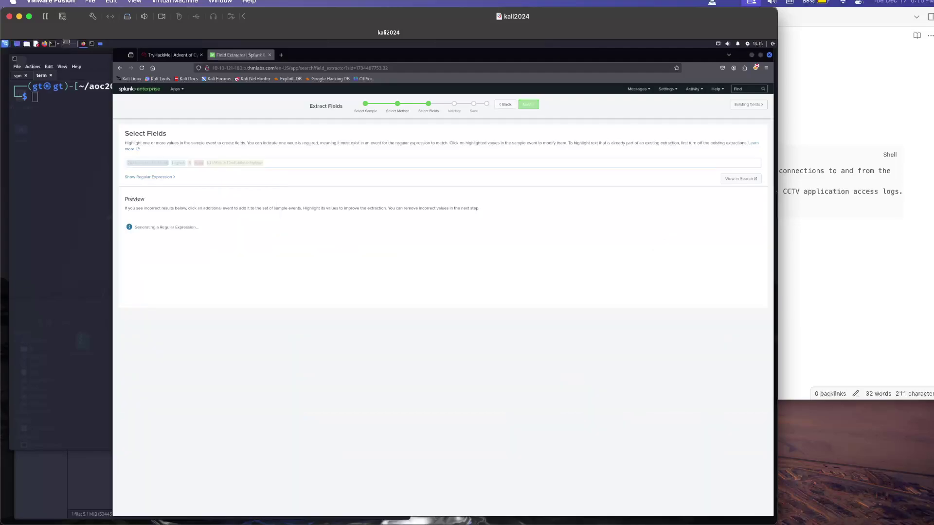
Step: Rename the User_name field extracted from the sample event's value byte to UserName
click(200, 164)
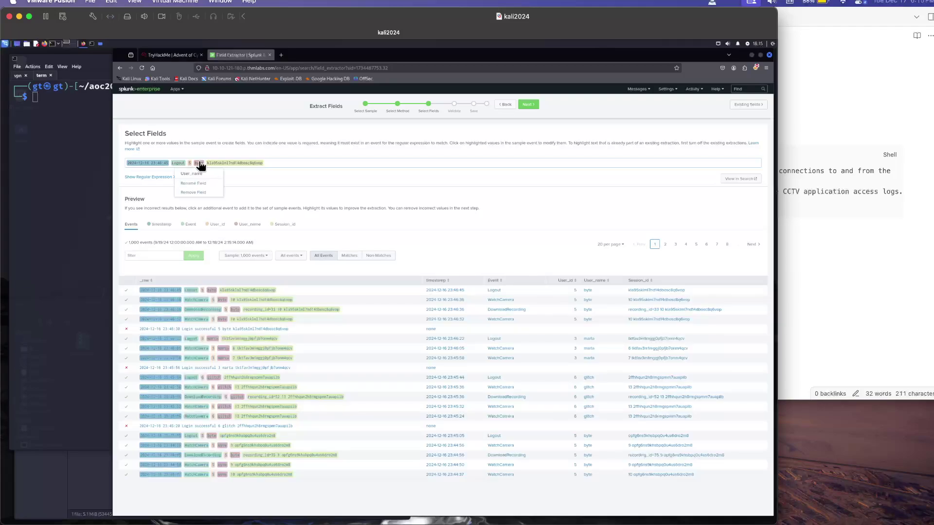
click(193, 184)
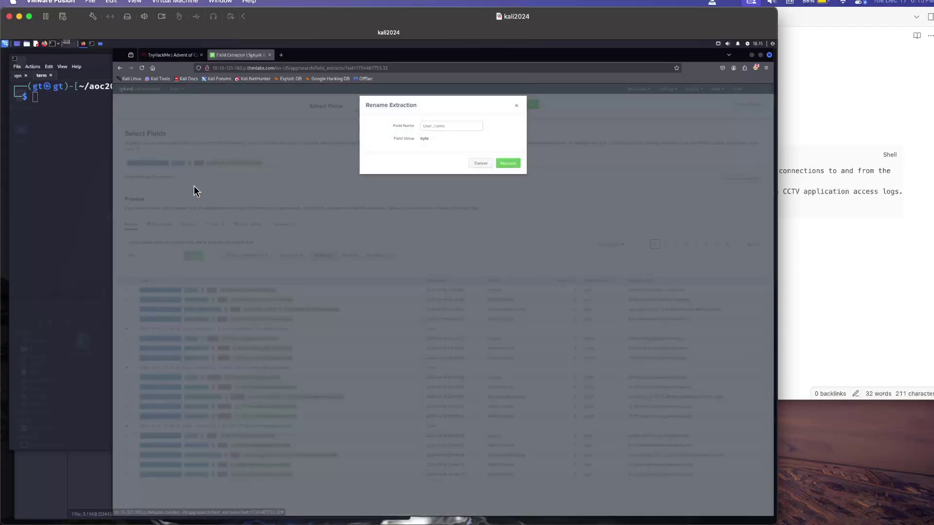
click(437, 127)
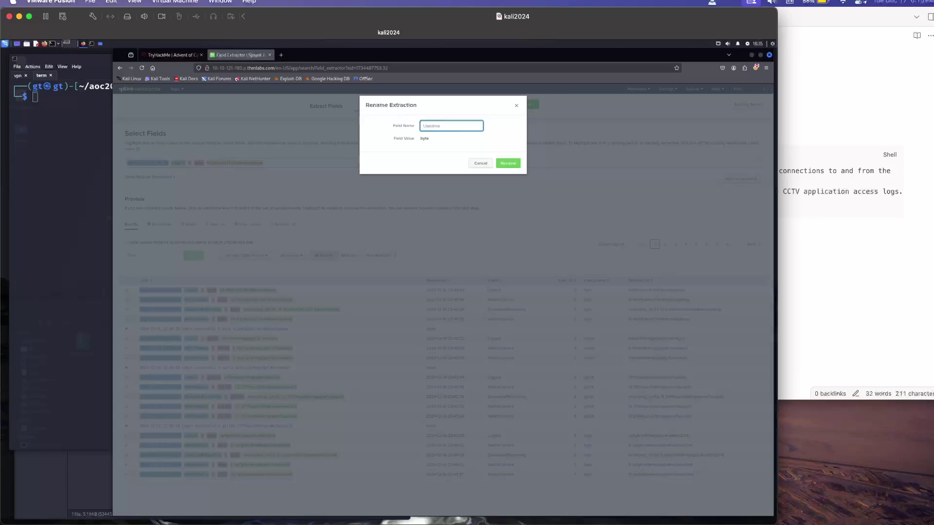
click(509, 164)
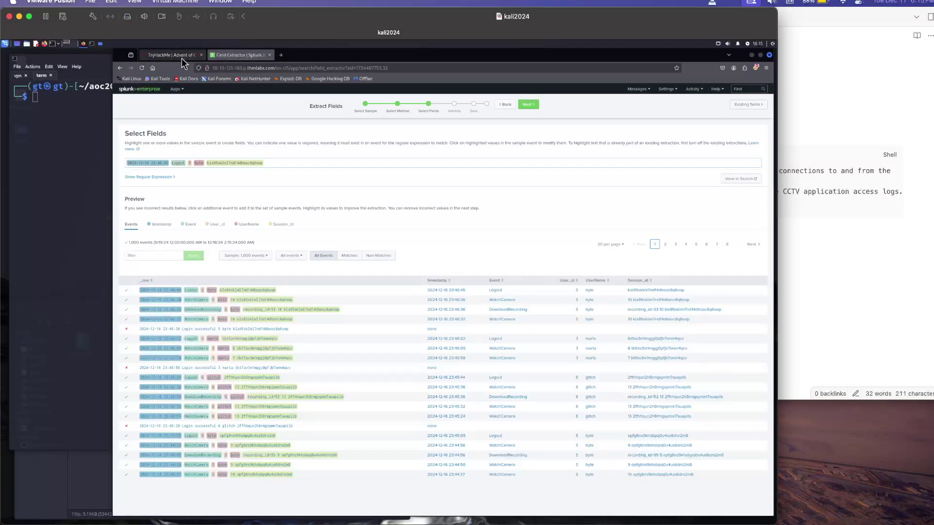
Step: Close the enlarged demonstration on the task page and review its field naming table and the expected Select Fields preview
click(182, 56)
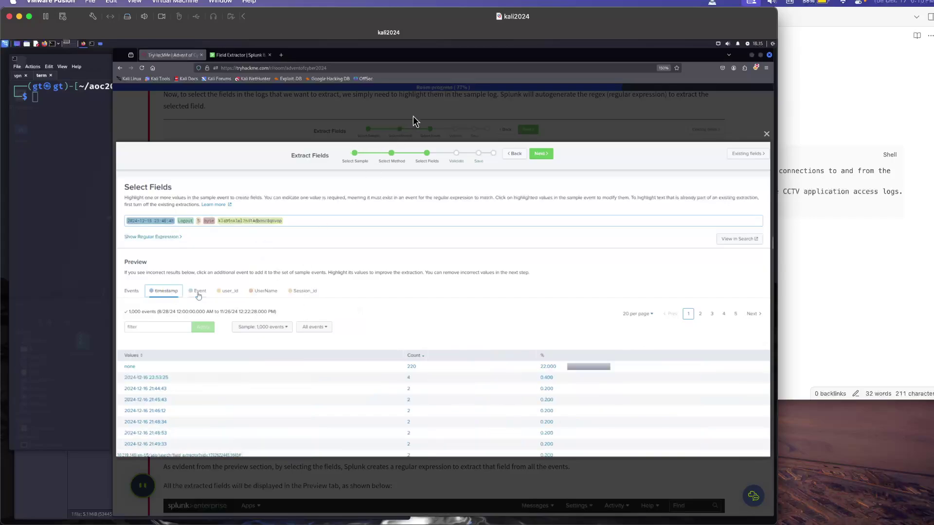
click(413, 116)
scroll(466, 249, down, 2)
scroll(466, 249, down, 2)
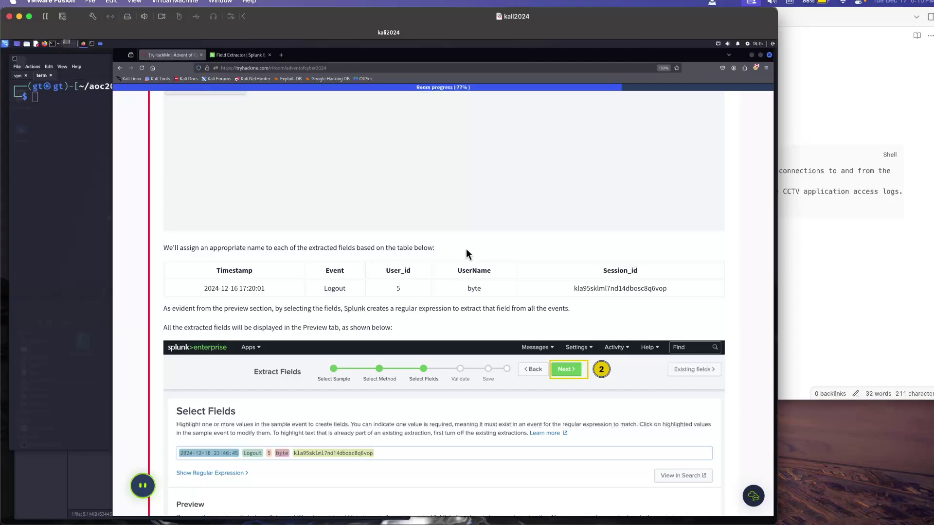
scroll(466, 249, down, 3)
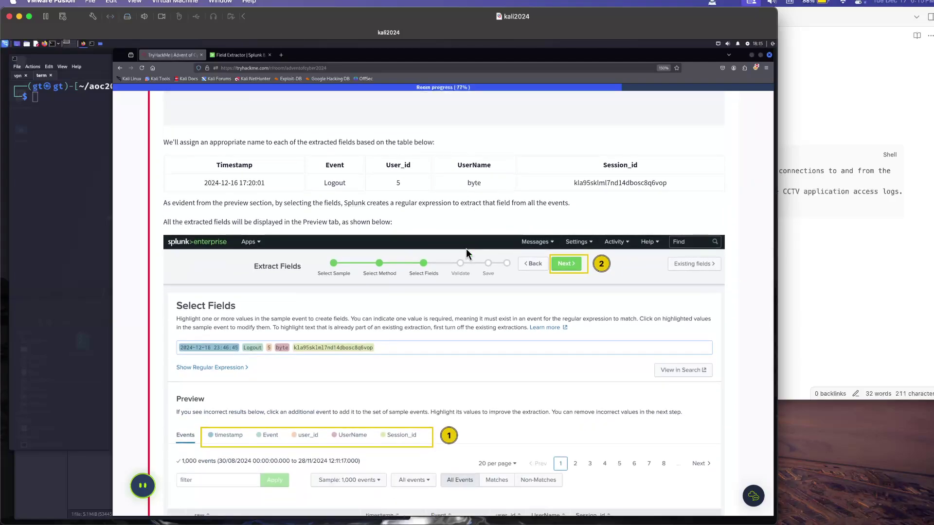
scroll(466, 249, down, 2)
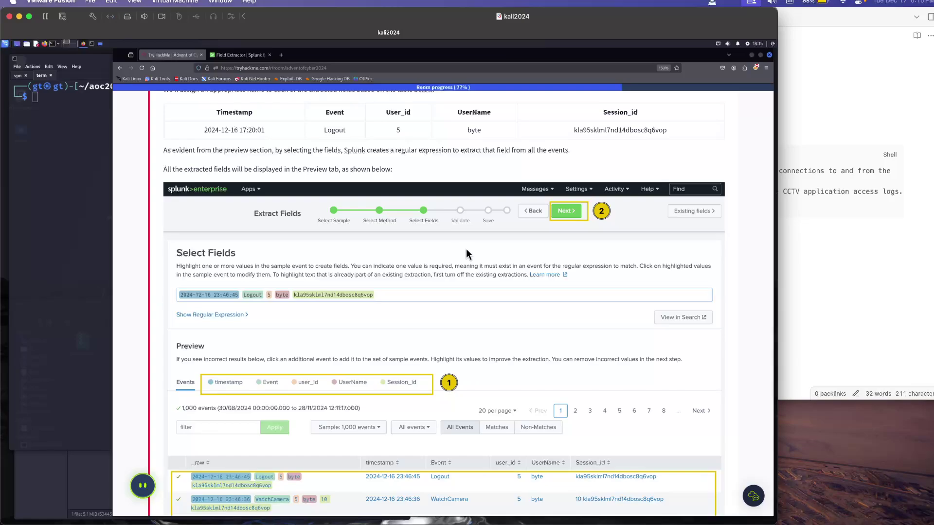
scroll(466, 250, down, 2)
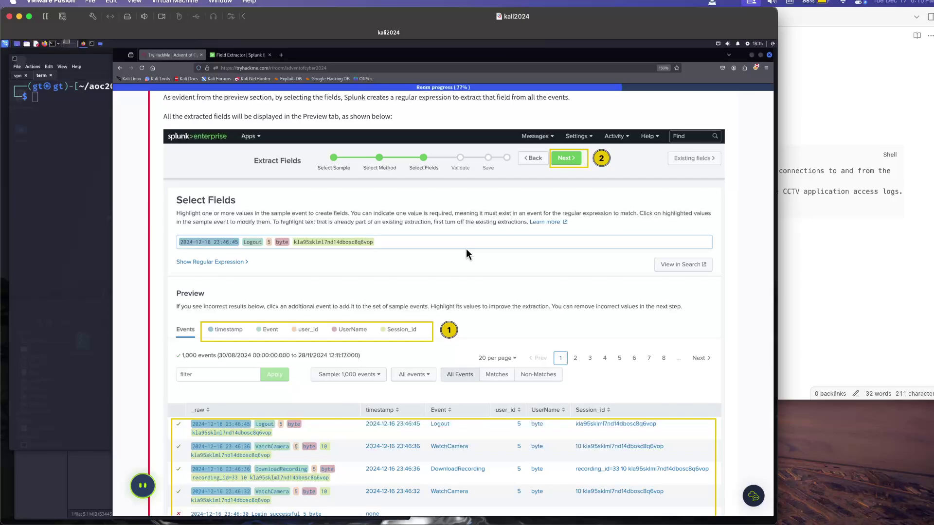
Step: Compare the unmatched Login successful events in Splunk's preview with the task page's example and its note on differing log formats
click(251, 55)
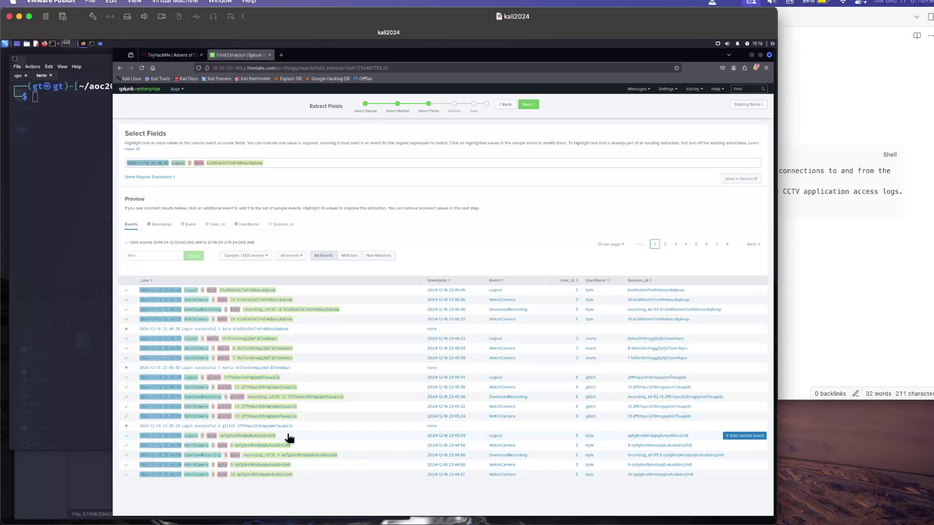
mouse_move(288, 432)
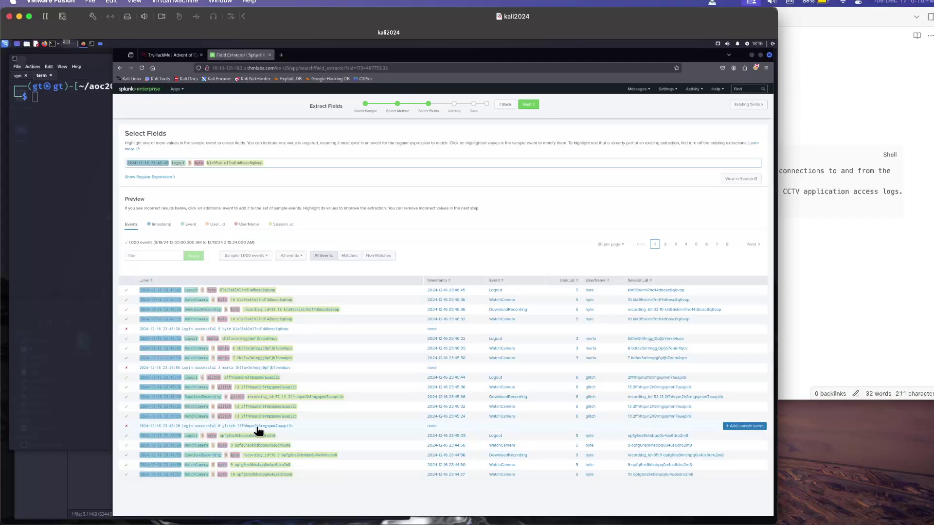
click(173, 55)
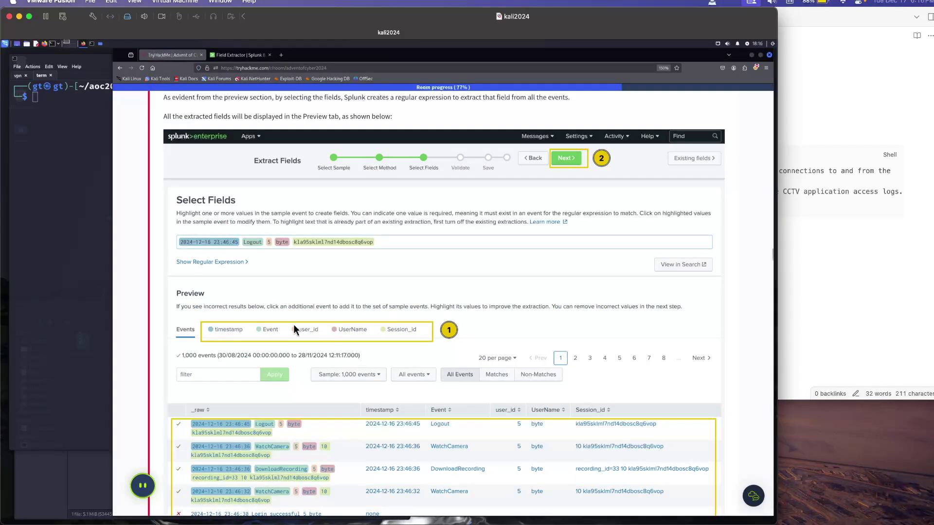
scroll(293, 324, down, 10)
scroll(293, 324, up, 6)
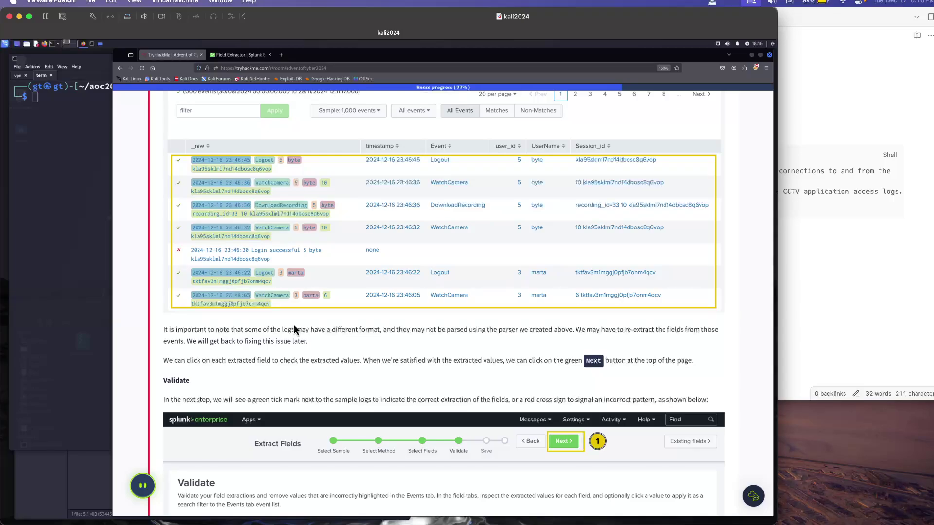
scroll(294, 324, up, 2)
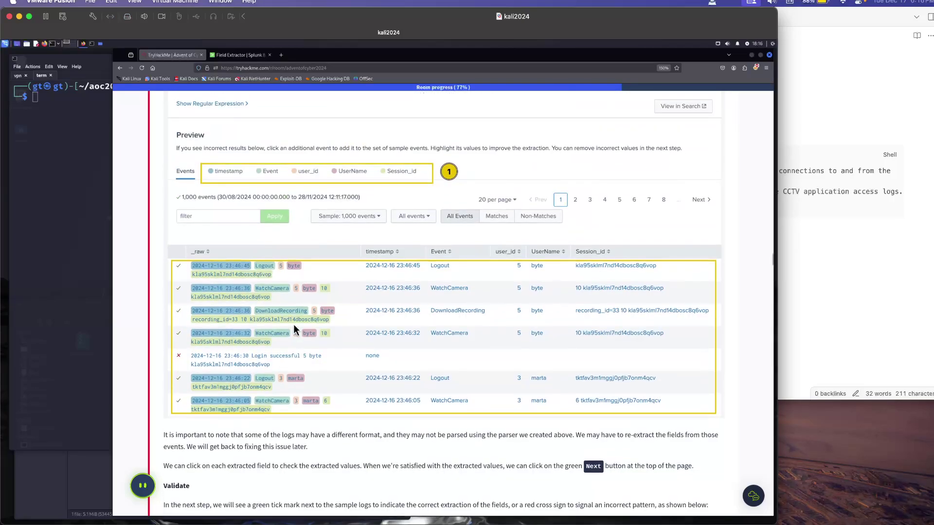
scroll(293, 324, up, 4)
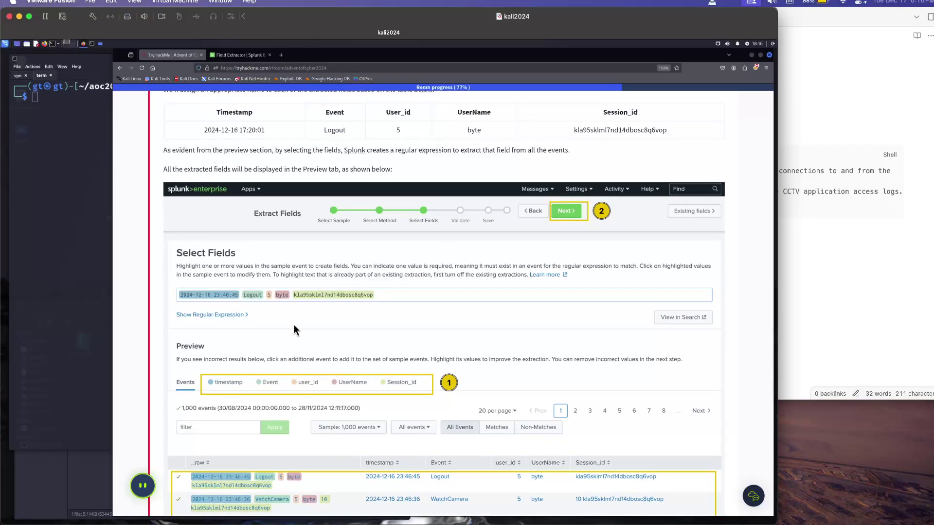
Step: Inspect the extracted values of timestamp, Event, User_id, UserName and Session_id in Splunk's field preview
click(244, 59)
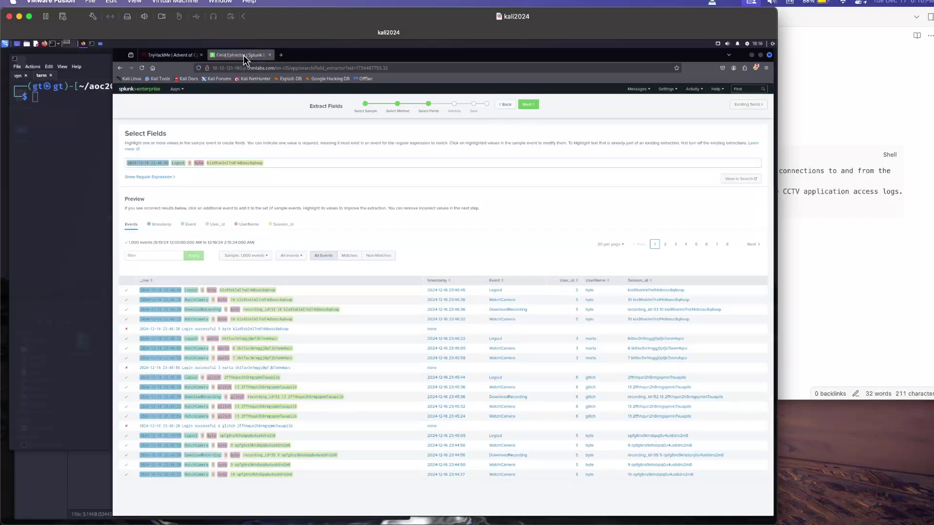
click(163, 226)
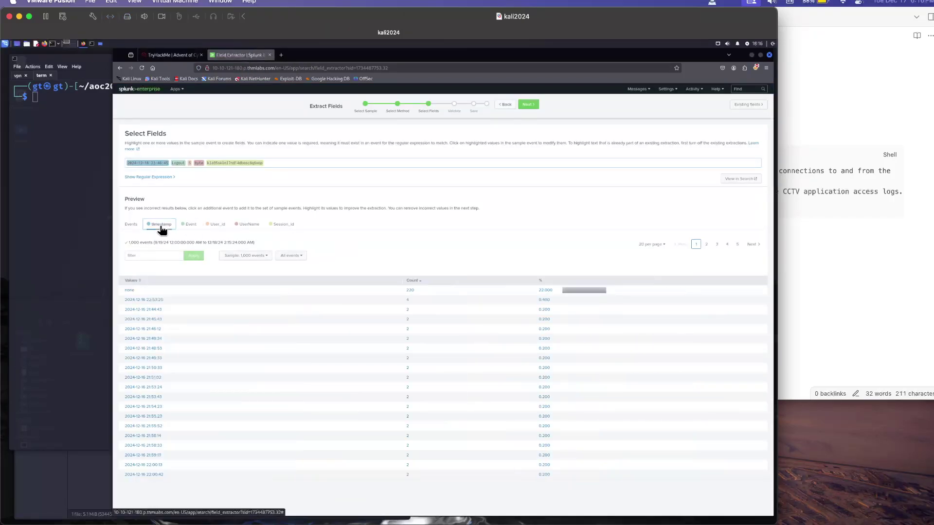
click(189, 225)
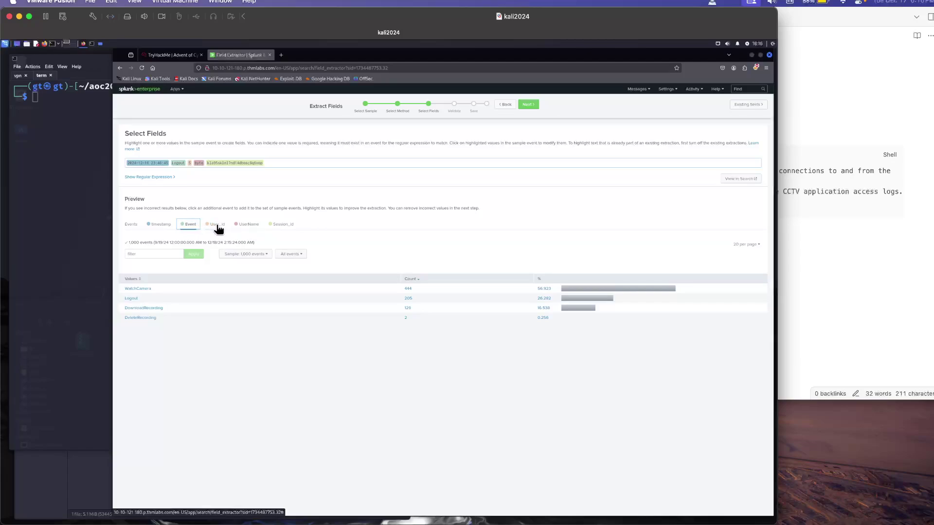
click(217, 226)
click(244, 225)
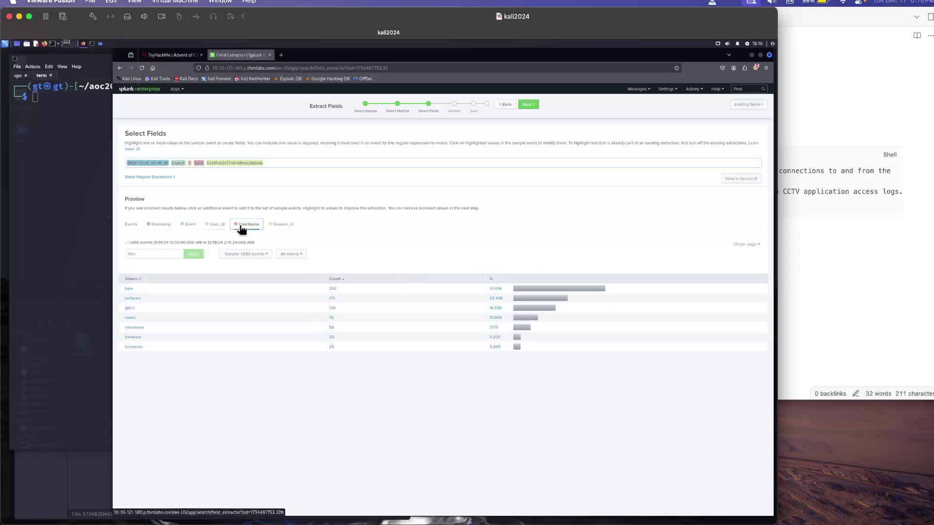
click(279, 226)
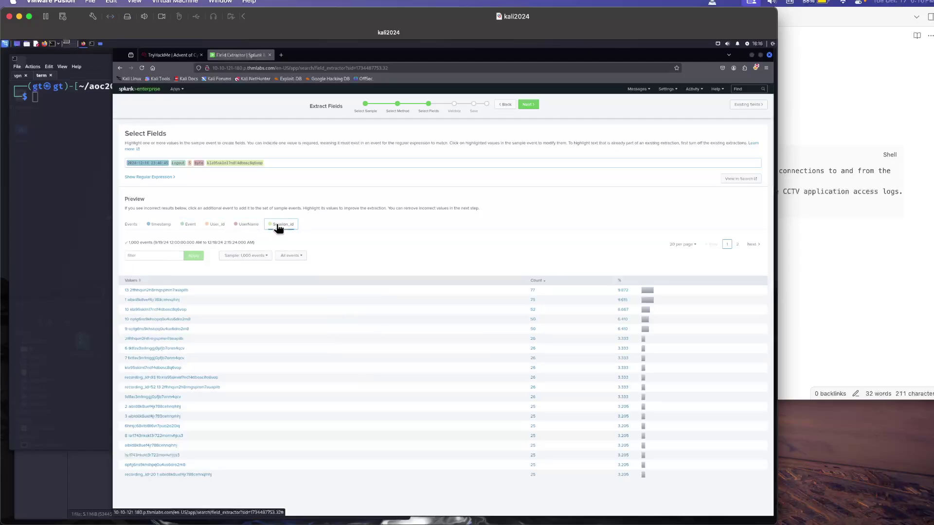
Step: Read the task page's Validate instructions, and advance the Splunk field extraction to the Validate stage with its events listed
click(169, 56)
scroll(311, 256, down, 2)
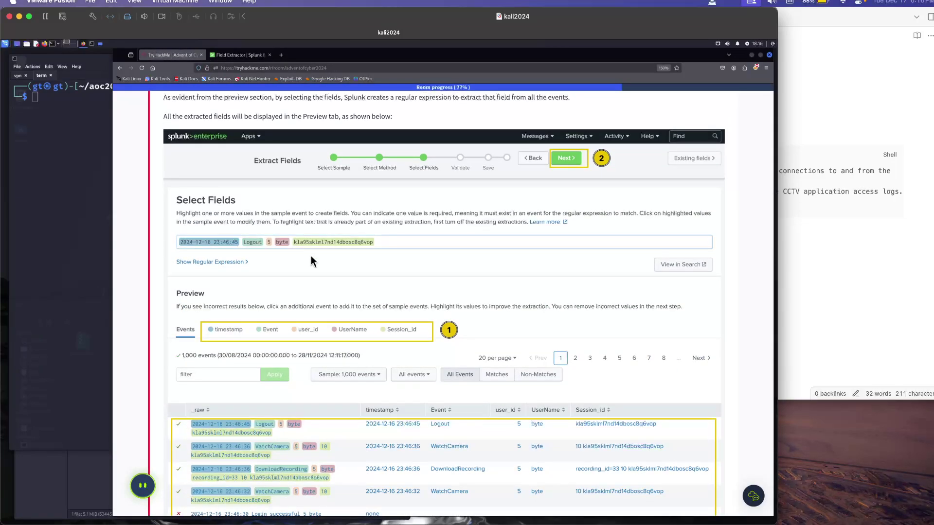
scroll(311, 261, down, 4)
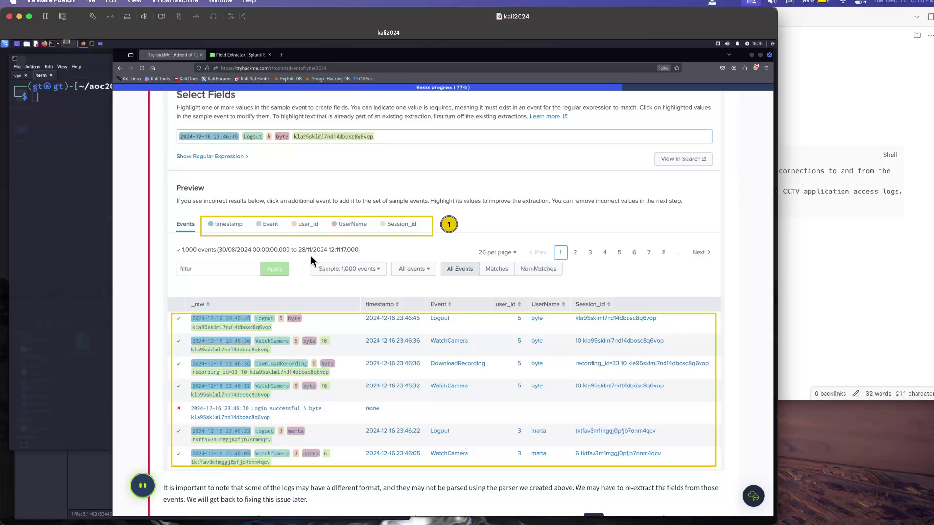
scroll(311, 256, down, 5)
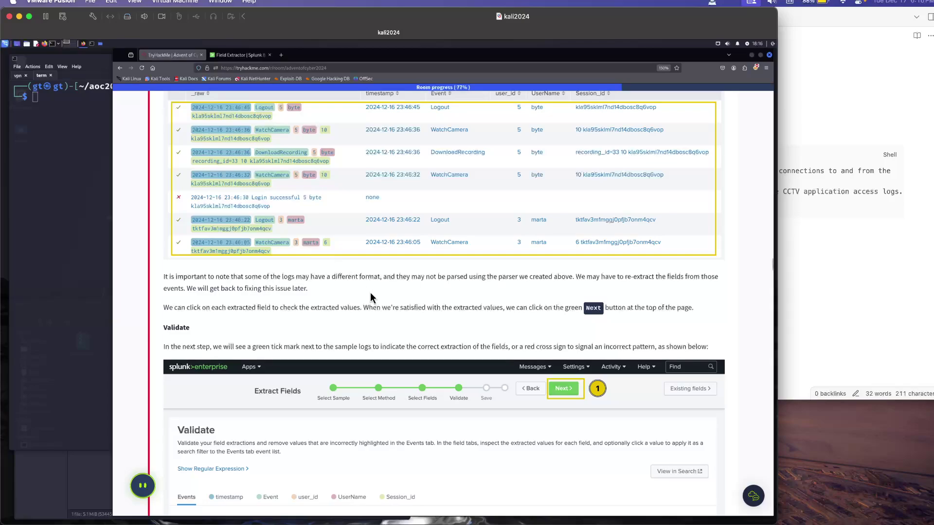
scroll(371, 296, down, 1)
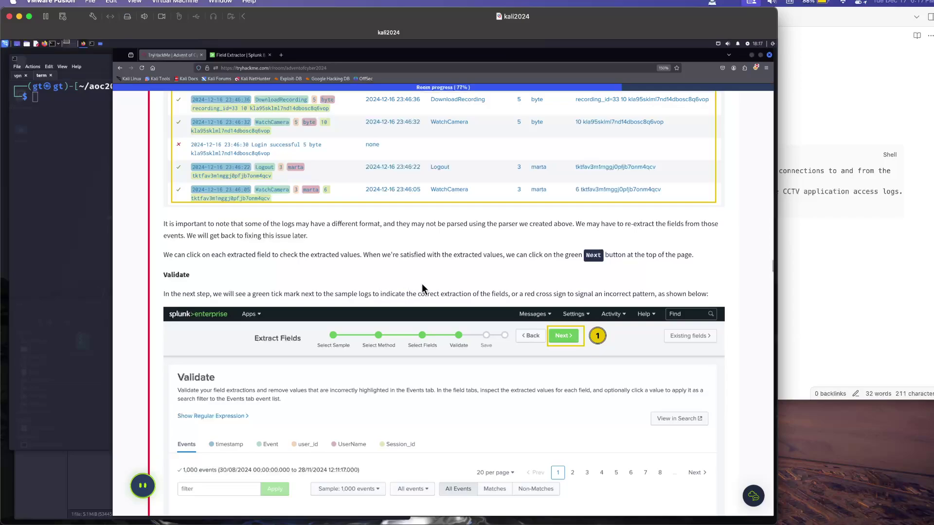
scroll(421, 286, down, 5)
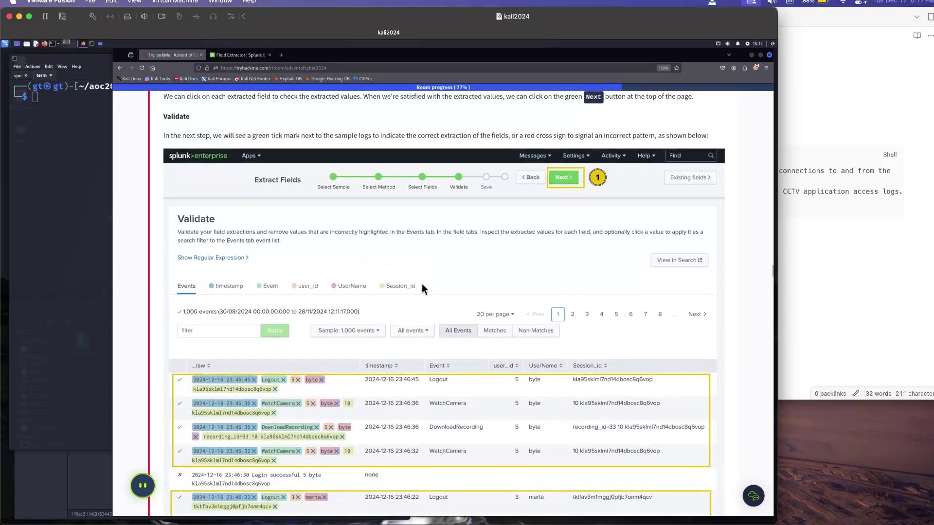
scroll(422, 288, up, 2)
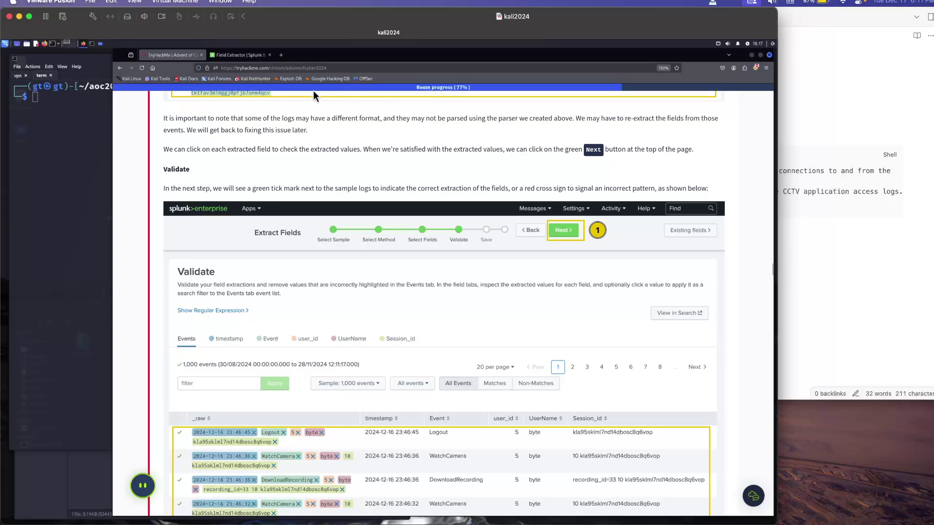
click(247, 53)
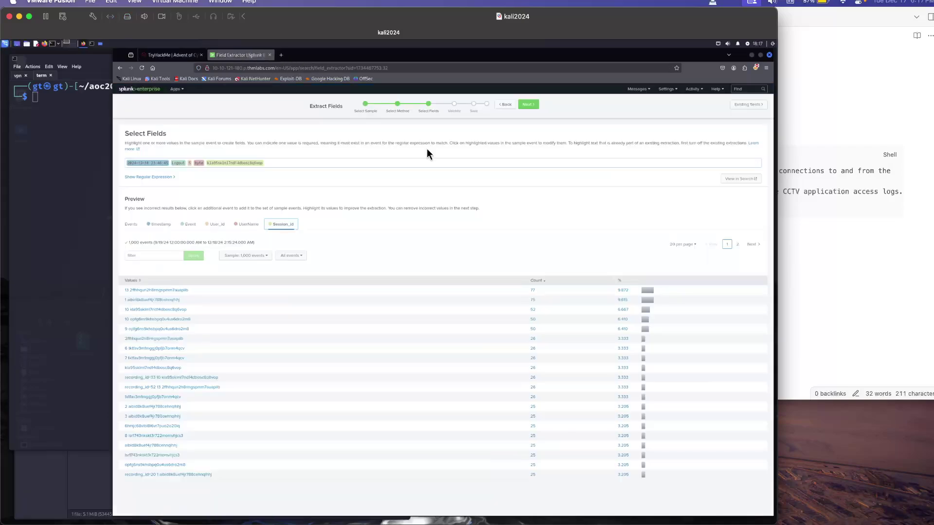
click(533, 104)
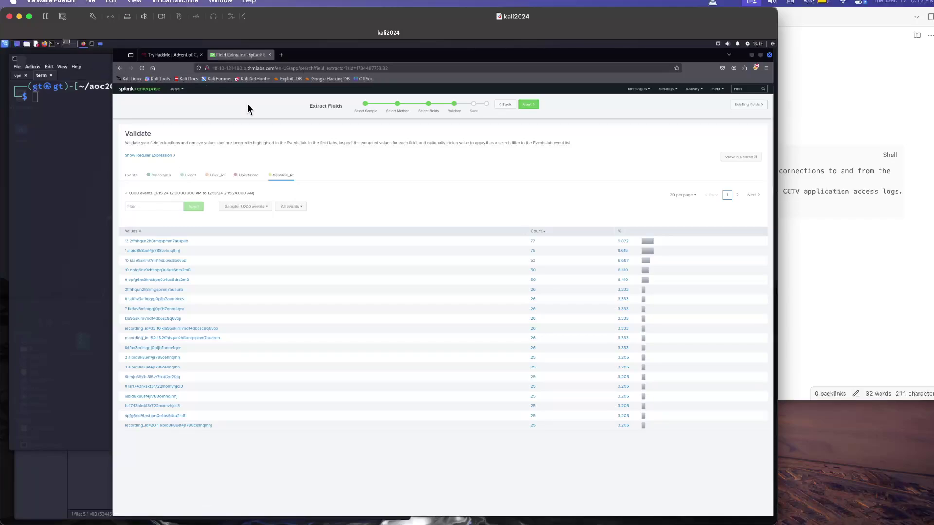
click(129, 175)
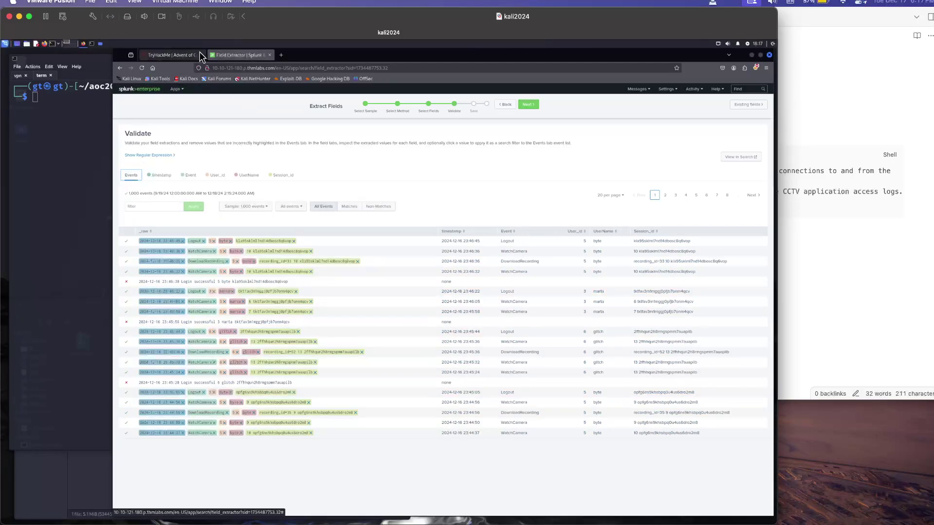
Step: Compare Splunk's validation results with the task page's Validate example and check where its Save and Analyse section begins
click(182, 54)
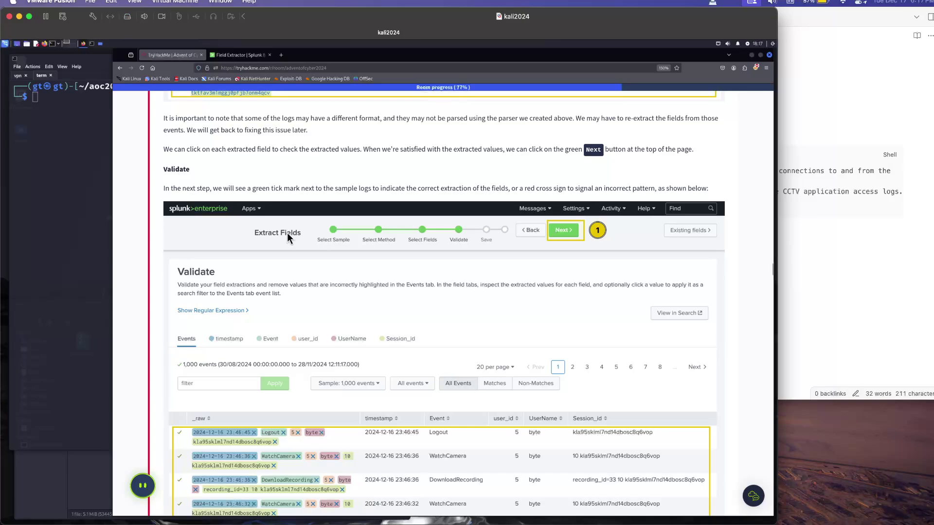
click(241, 52)
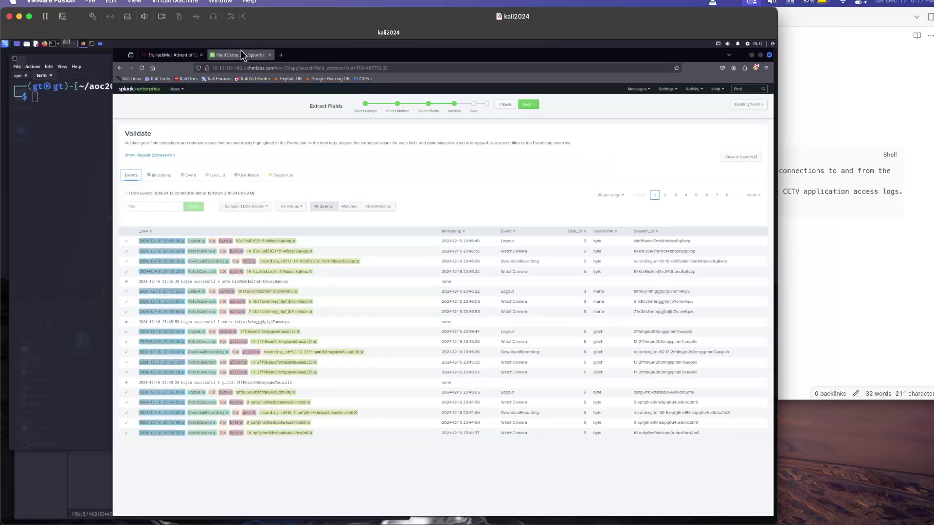
click(173, 54)
scroll(260, 263, down, 2)
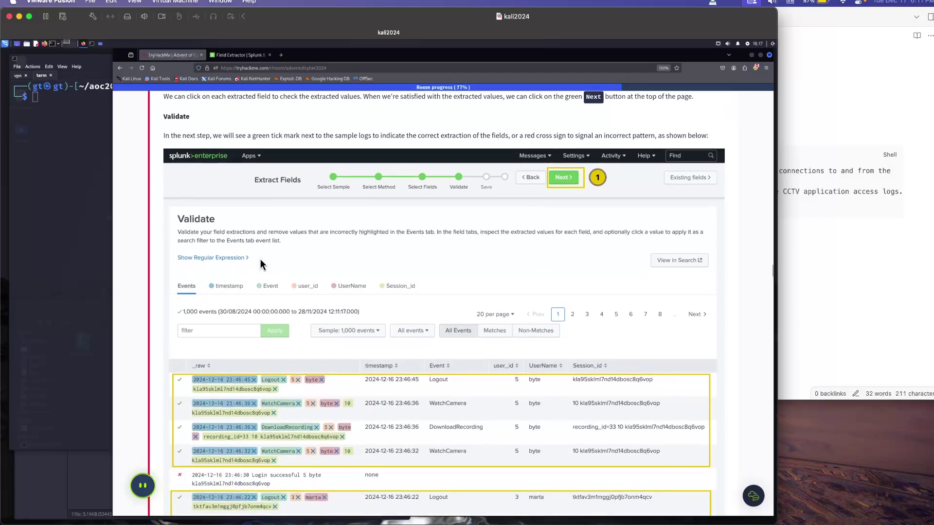
scroll(261, 264, down, 2)
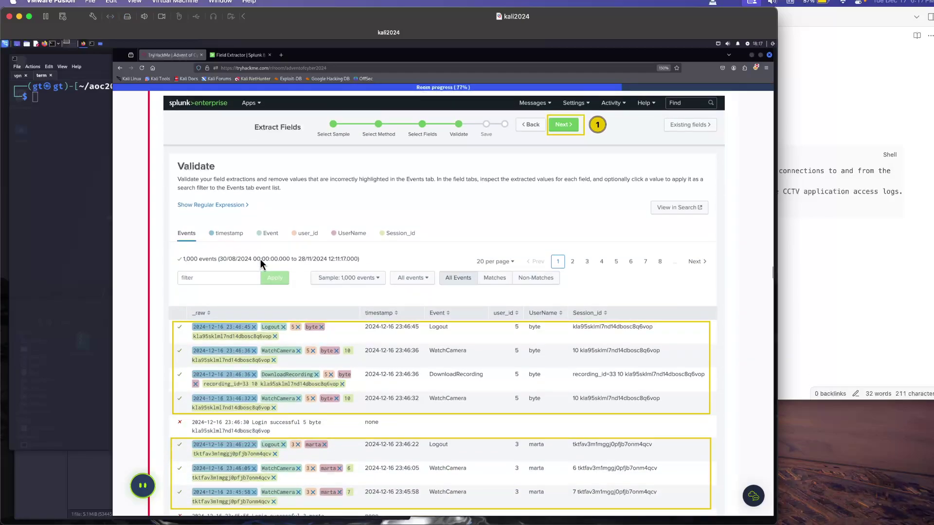
scroll(261, 264, down, 2)
scroll(260, 259, down, 2)
scroll(261, 259, down, 2)
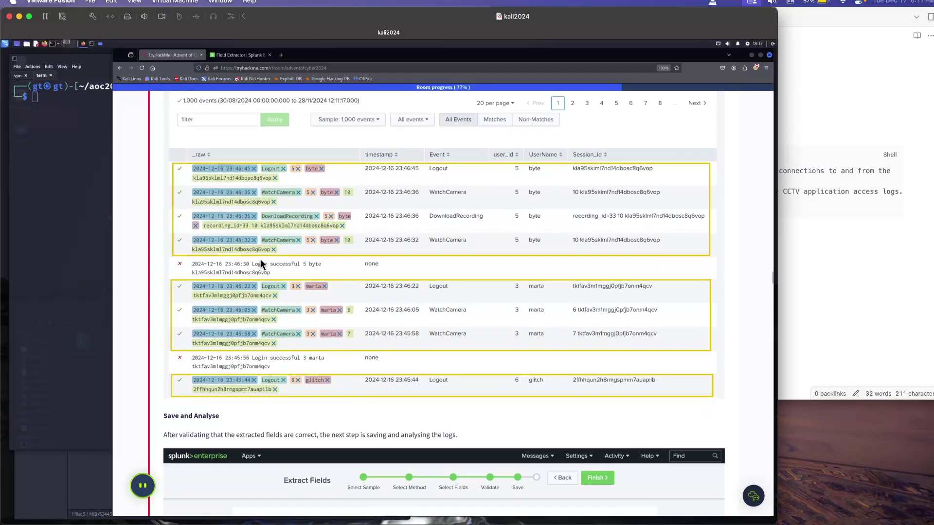
scroll(260, 259, up, 12)
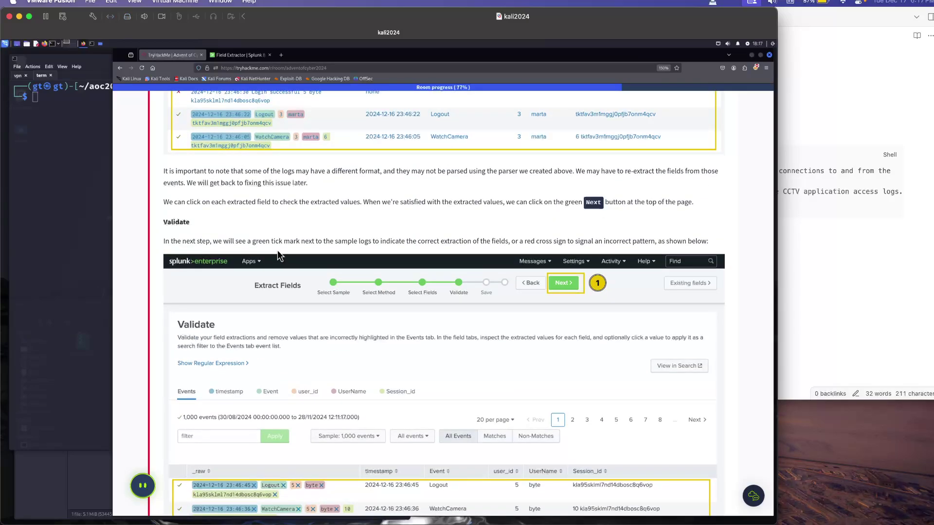
Step: Review the task page's Validate example up to Save and Analyse, and advance the Splunk field extraction to the Save stage
scroll(277, 255, down, 2)
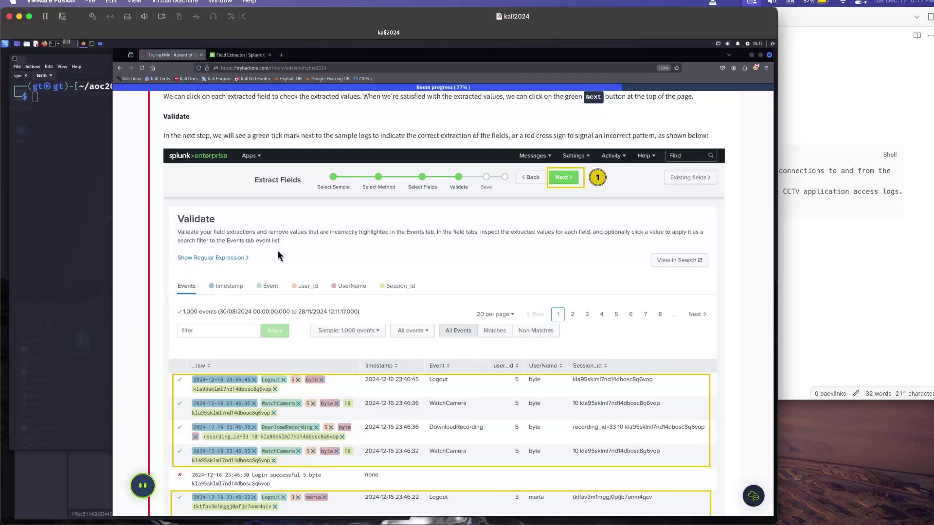
scroll(278, 251, down, 2)
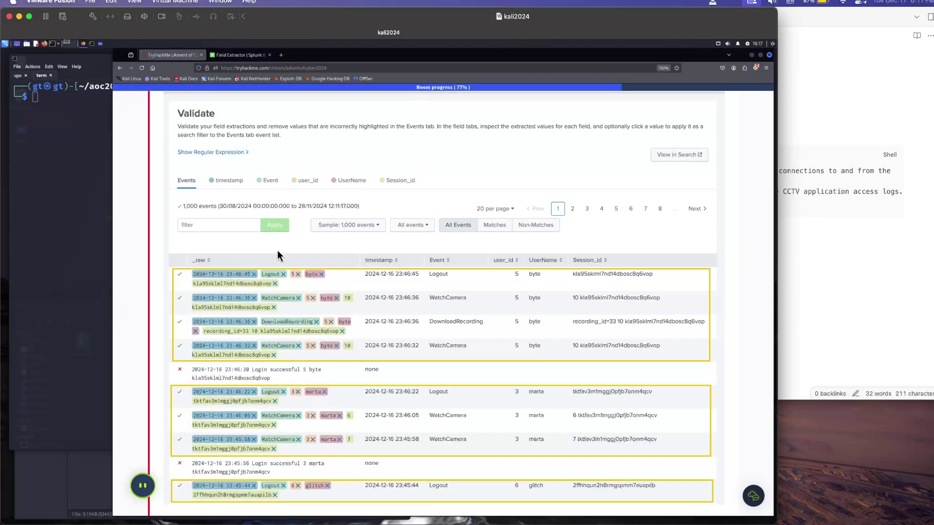
scroll(278, 250, down, 3)
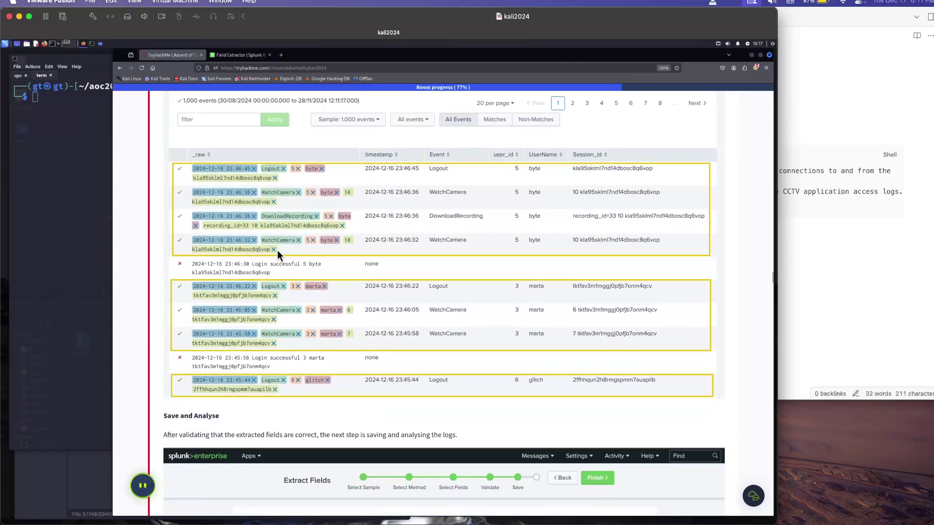
scroll(277, 250, down, 2)
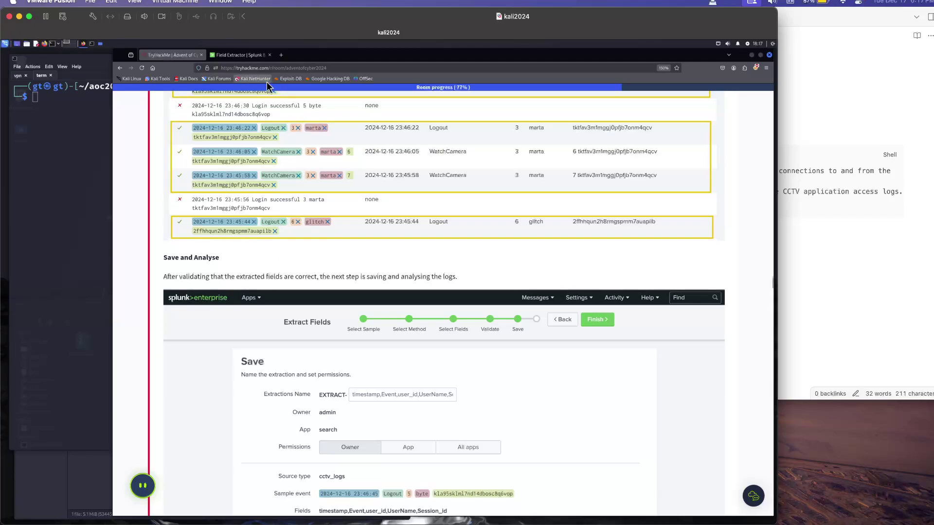
click(237, 56)
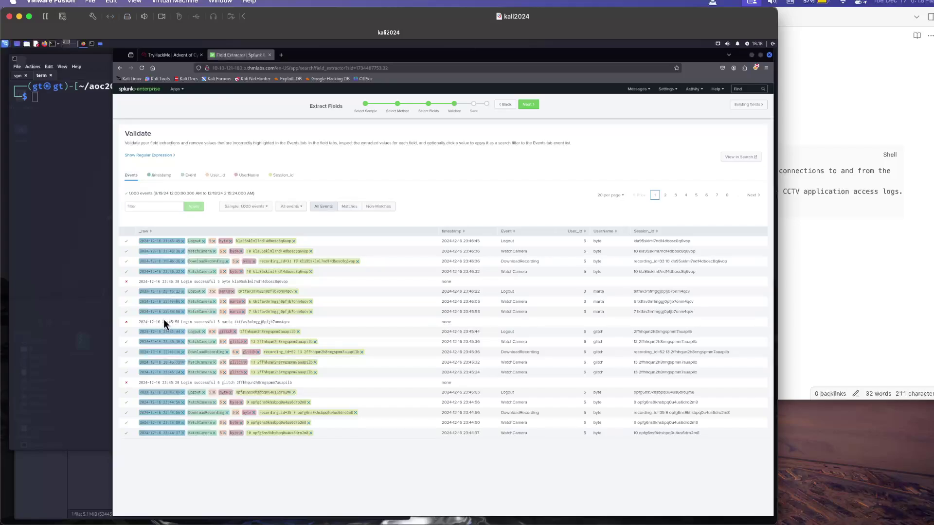
click(528, 105)
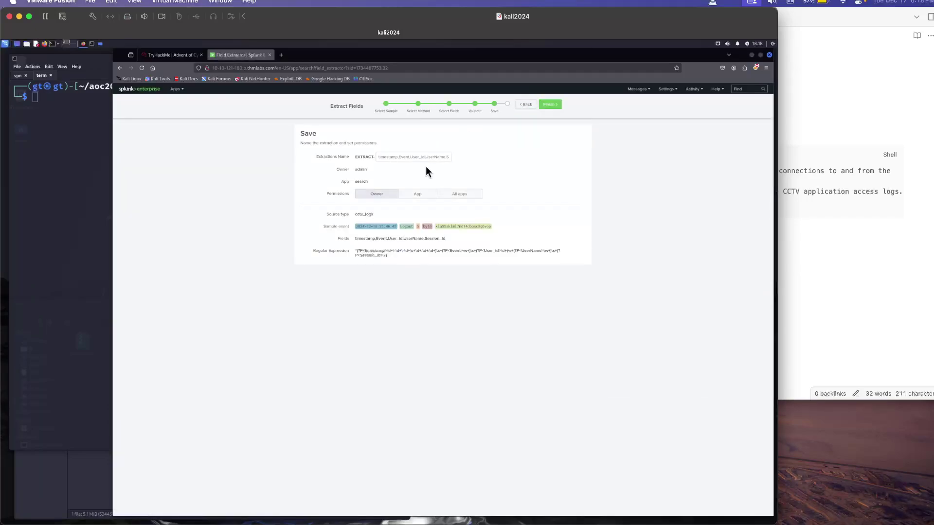
Step: Following the task page's Save and Analyse instructions, finish the field extraction and explore the created fields in Splunk Search
click(184, 58)
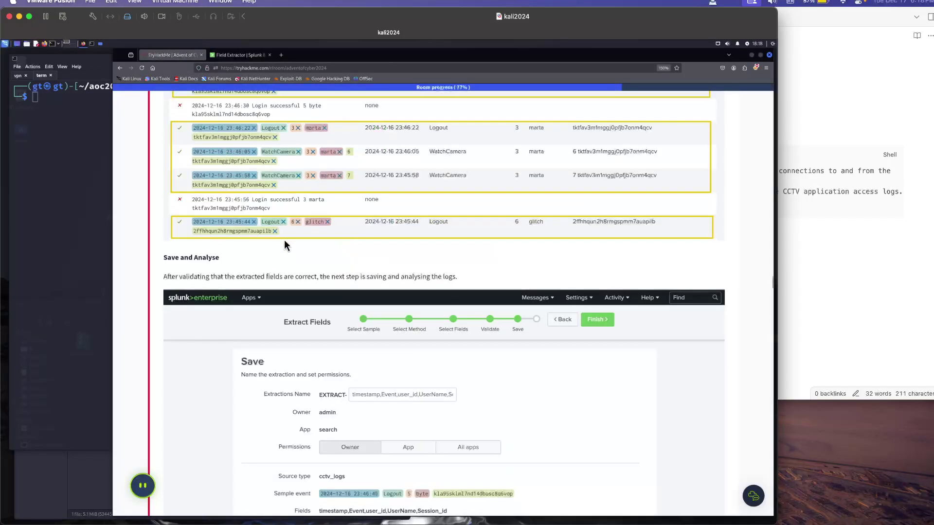
scroll(284, 240, down, 3)
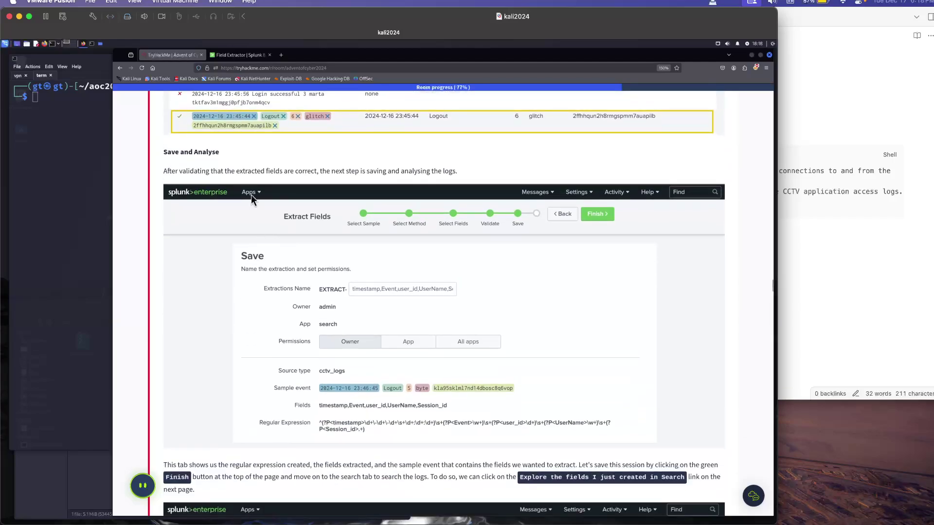
scroll(331, 281, down, 3)
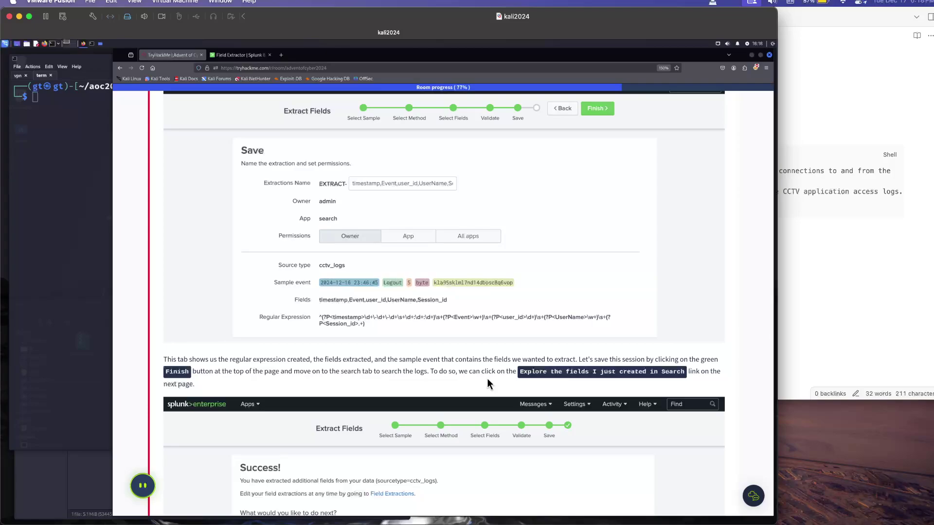
scroll(488, 381, down, 3)
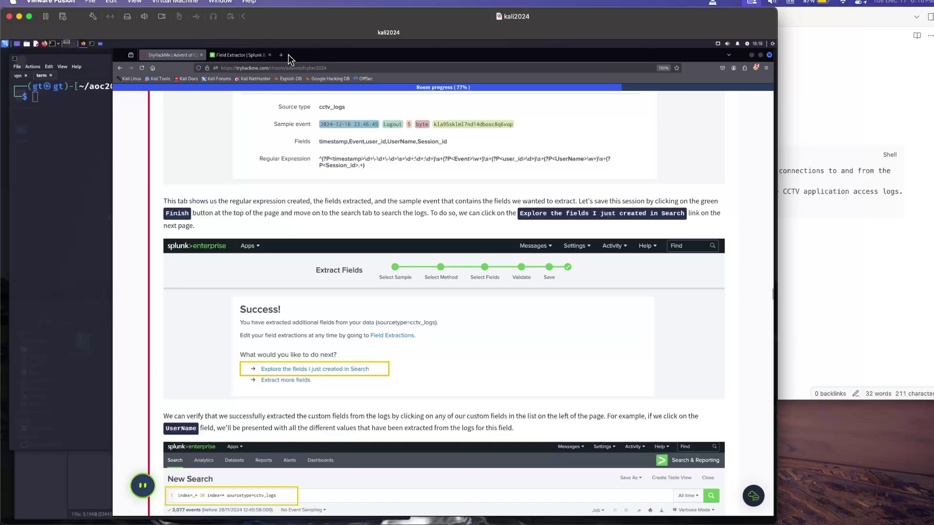
click(239, 54)
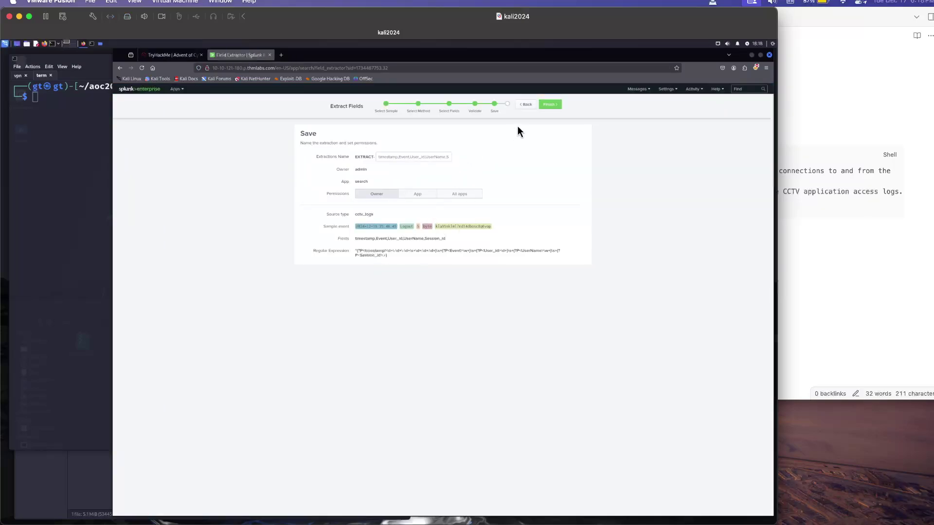
click(551, 105)
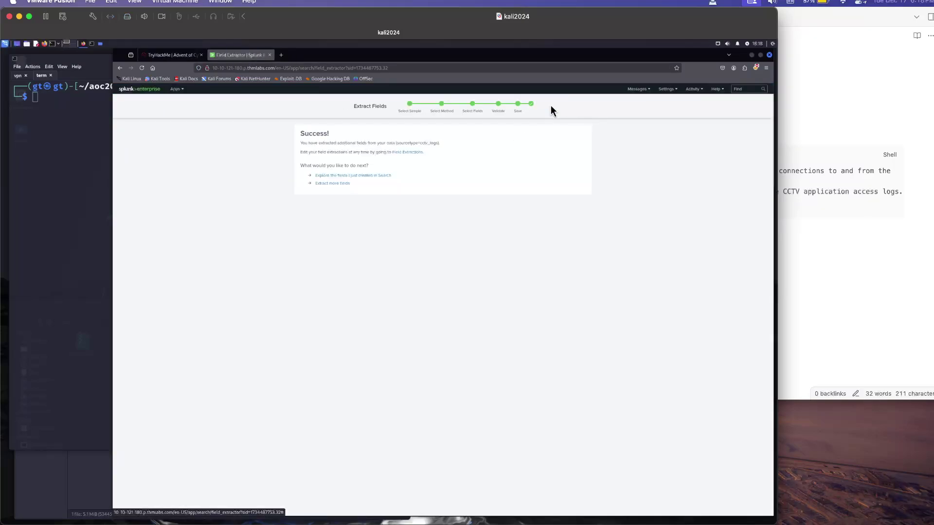
click(384, 176)
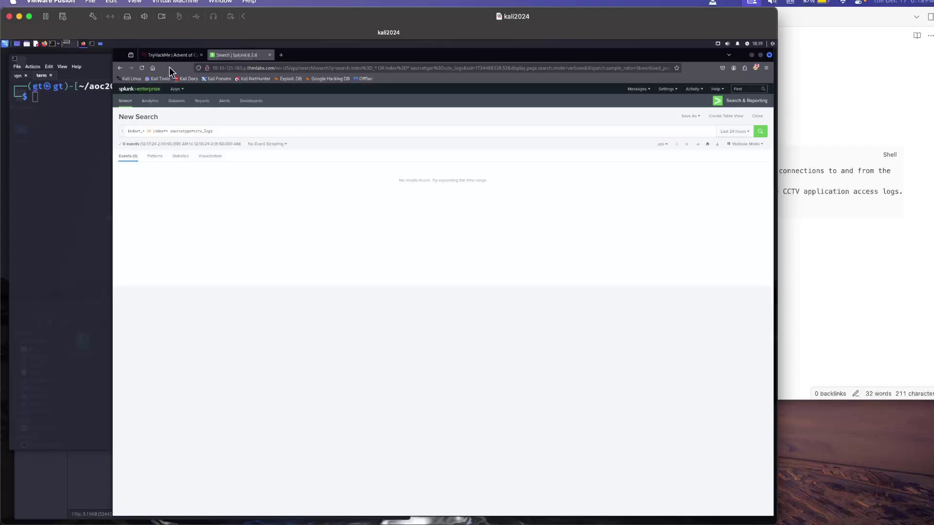
Step: Compare Splunk's cctv_logs search with the task page's example of verifying the extracted UserName values
click(165, 55)
scroll(282, 317, down, 5)
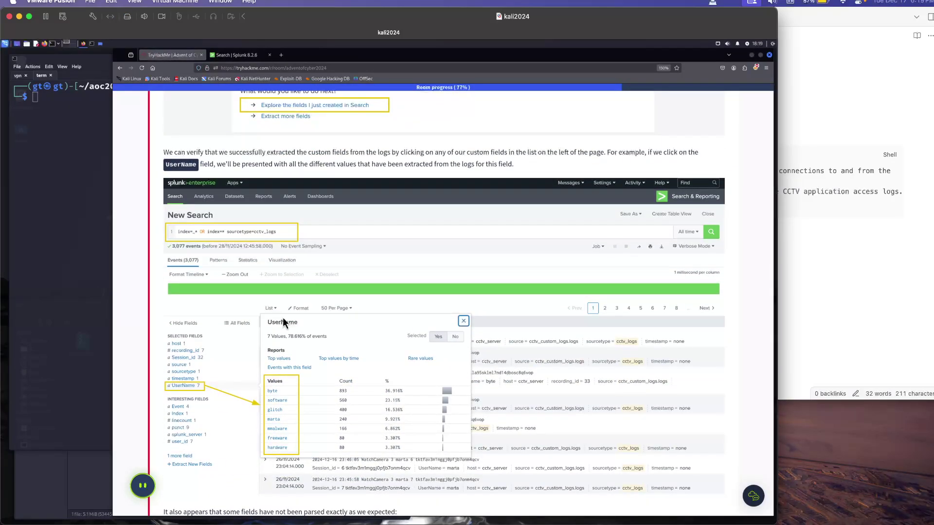
scroll(282, 317, up, 2)
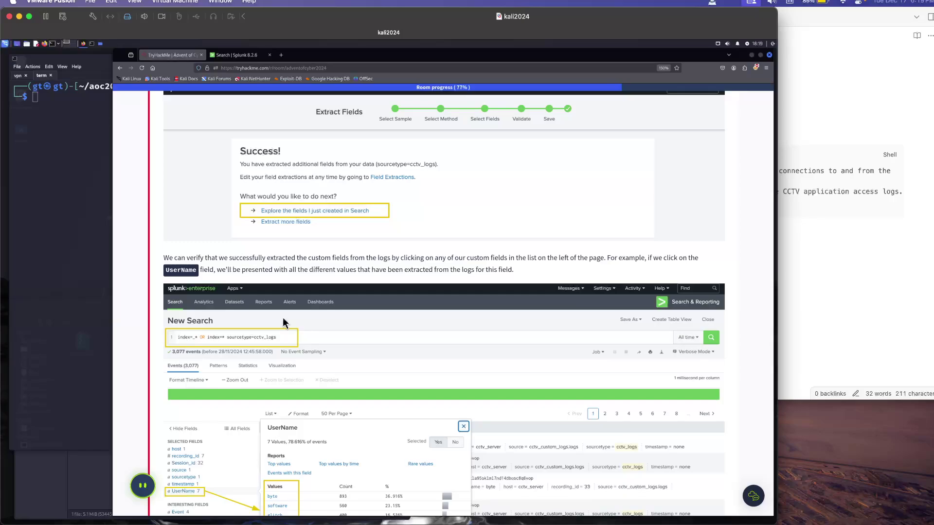
scroll(282, 317, down, 1)
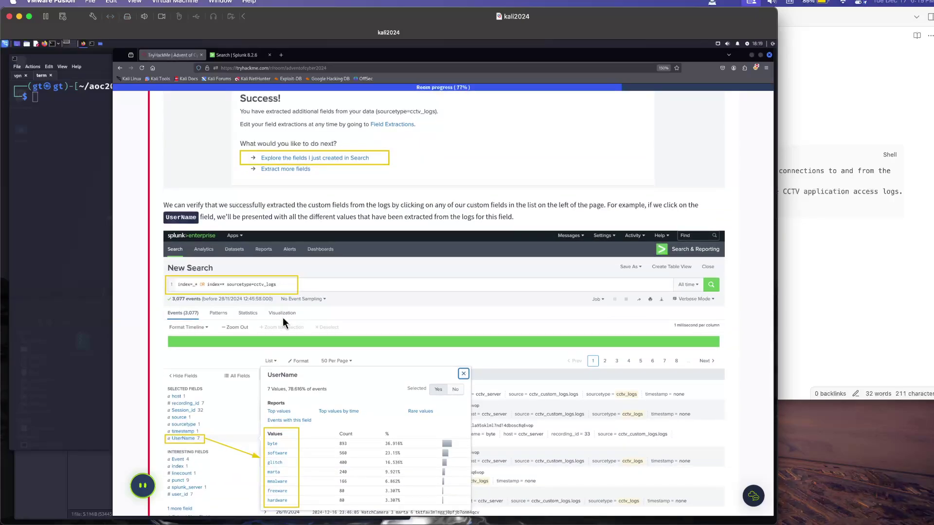
scroll(282, 317, down, 1)
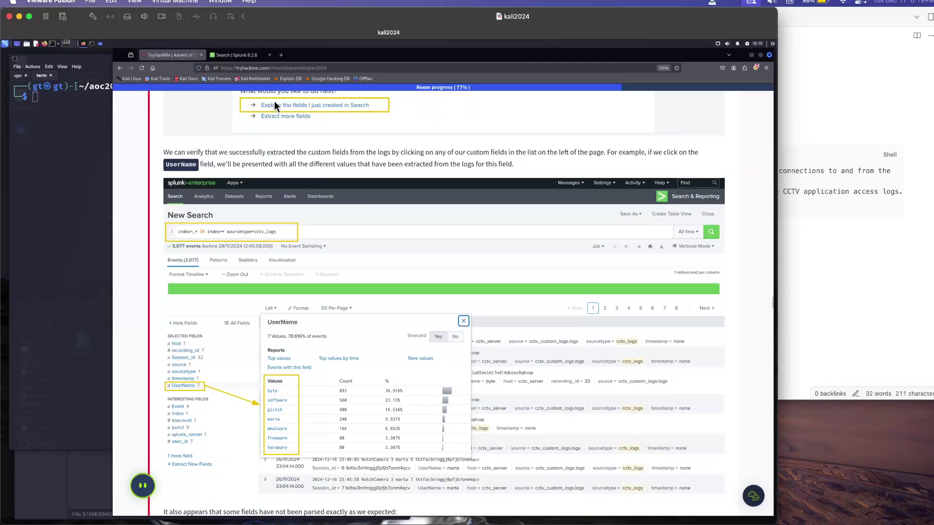
click(241, 57)
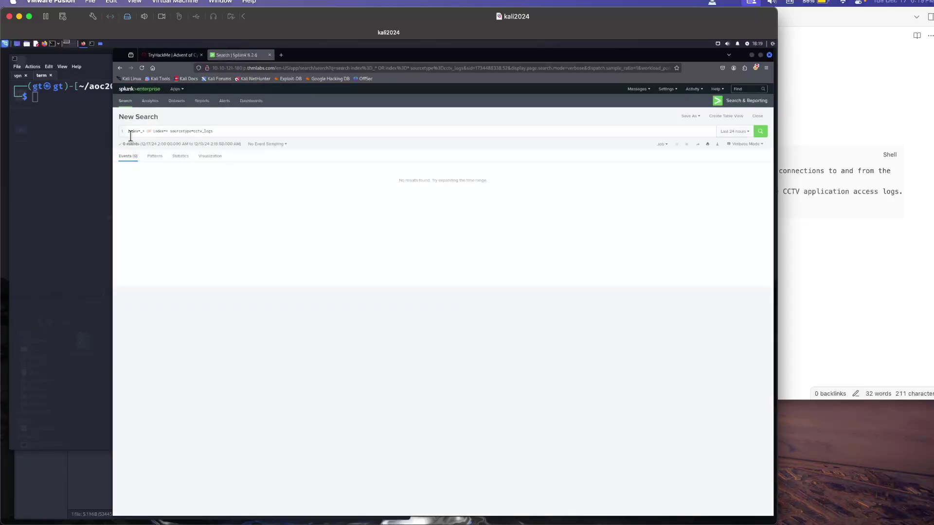
Step: Rerun the query index=_* OR index=* sourcetype=cctv_logs from Splunk's search history over the last 24 hours
click(131, 103)
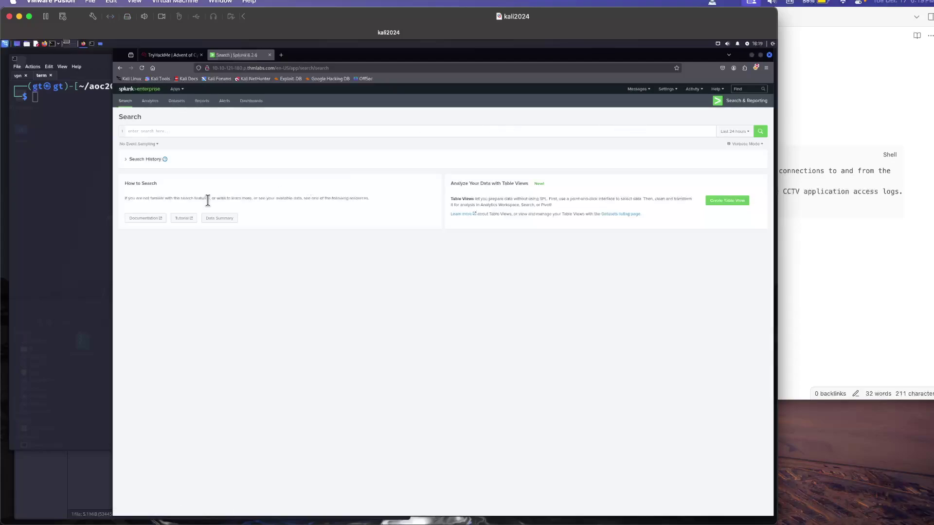
click(128, 160)
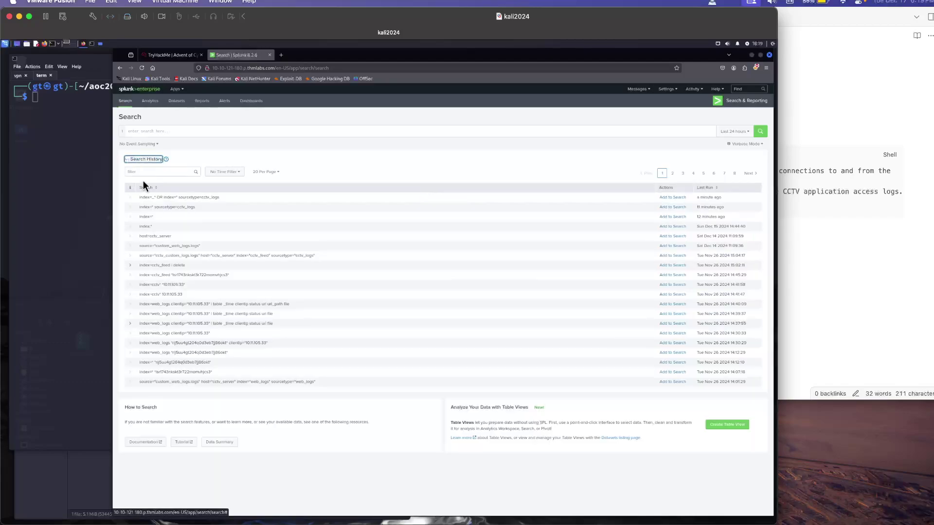
click(171, 196)
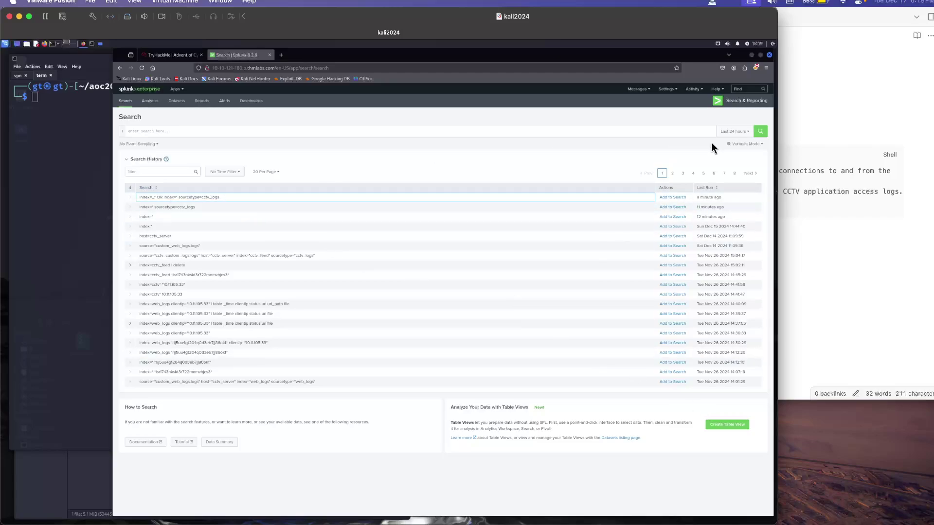
double_click(398, 197)
click(676, 197)
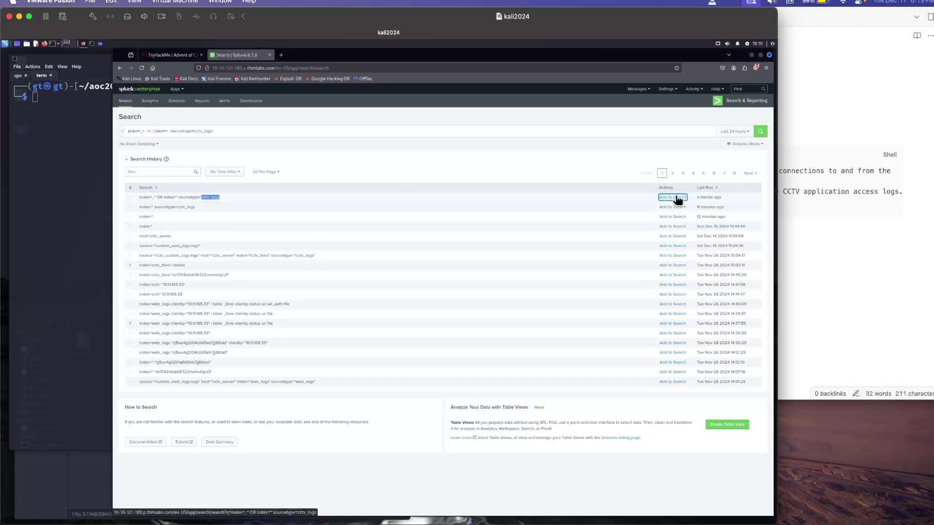
click(759, 135)
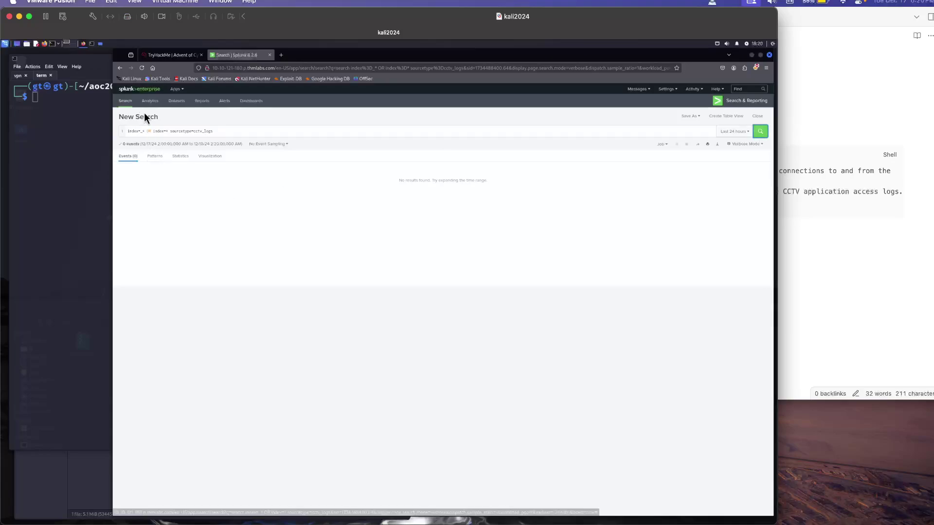
Step: Check Splunk's Analytics workspace against the task page's example, and return to a blank search page
click(151, 102)
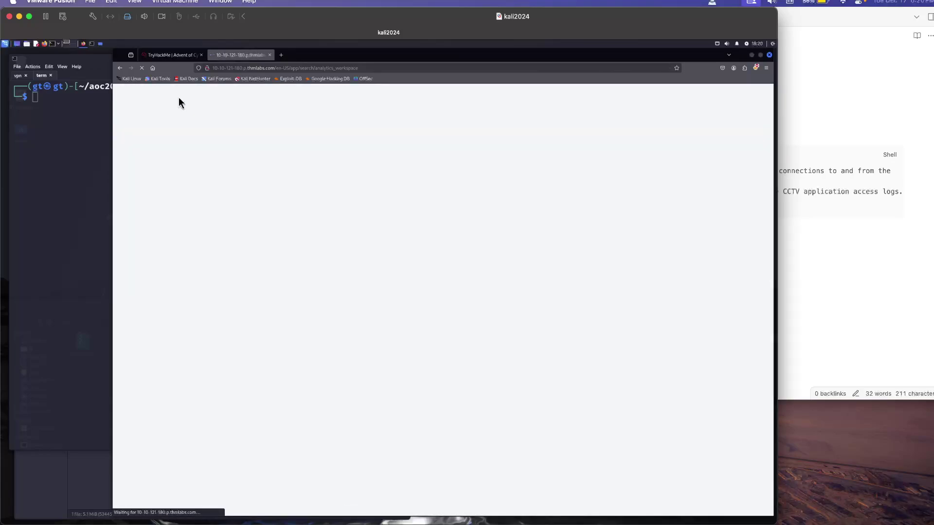
click(165, 55)
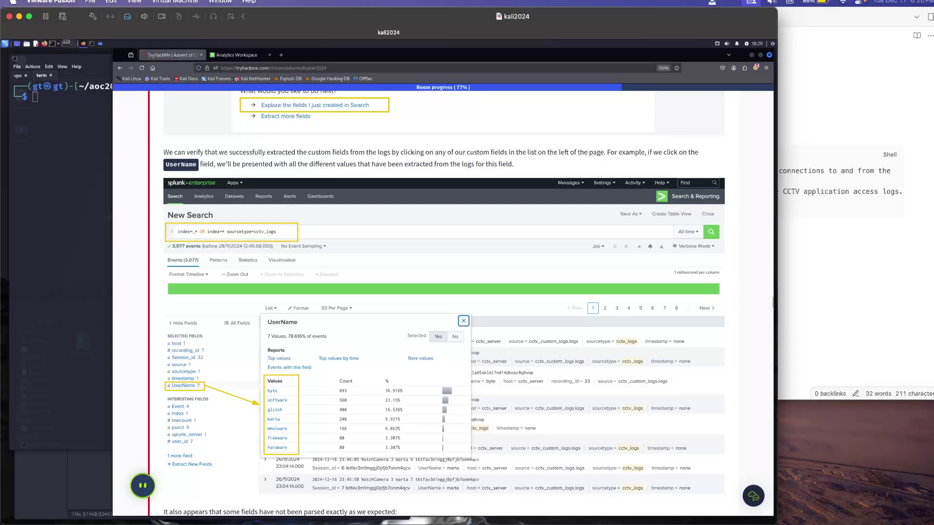
click(225, 56)
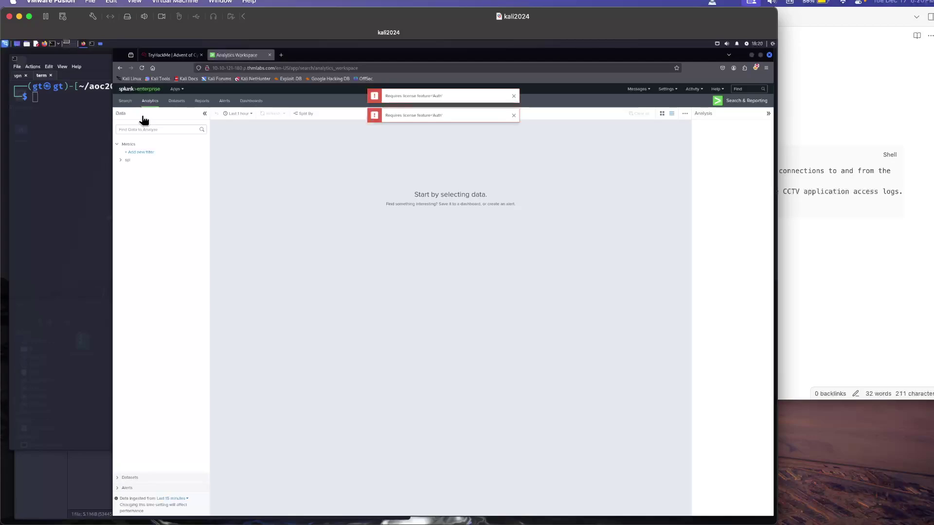
click(126, 101)
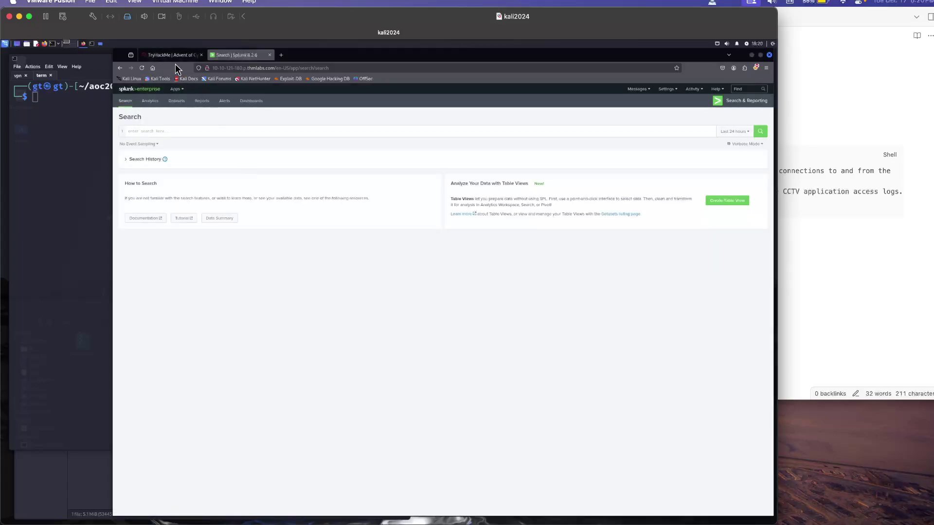
click(251, 65)
key(Return)
click(742, 102)
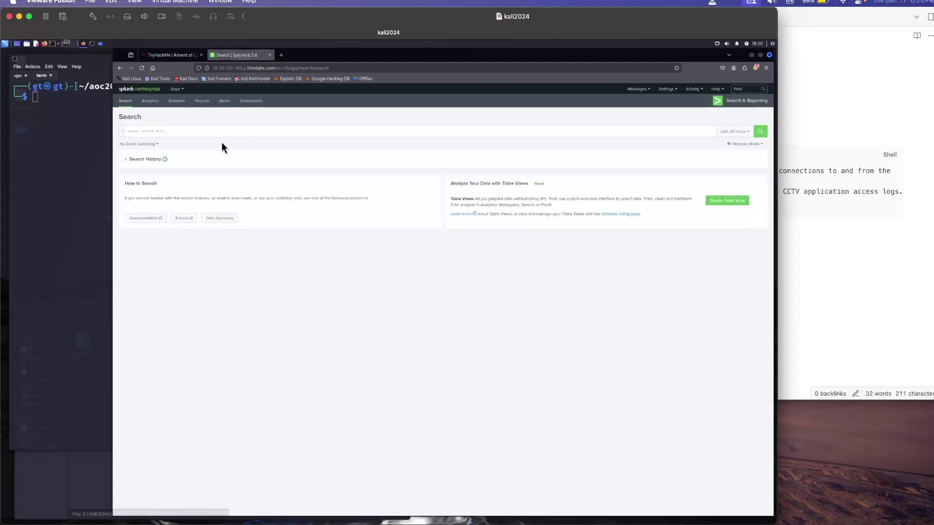
Step: Run the earlier index=* query from the search history over the last 24 hours
click(130, 161)
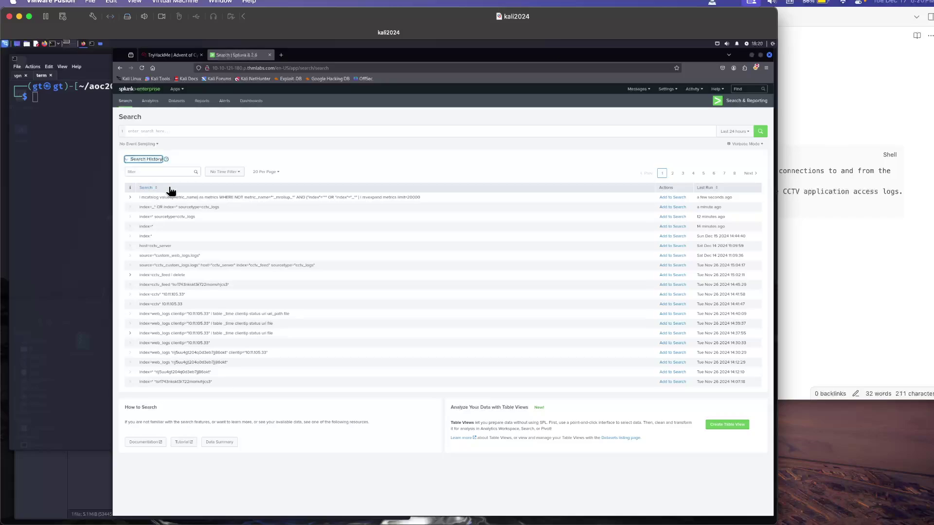
click(156, 225)
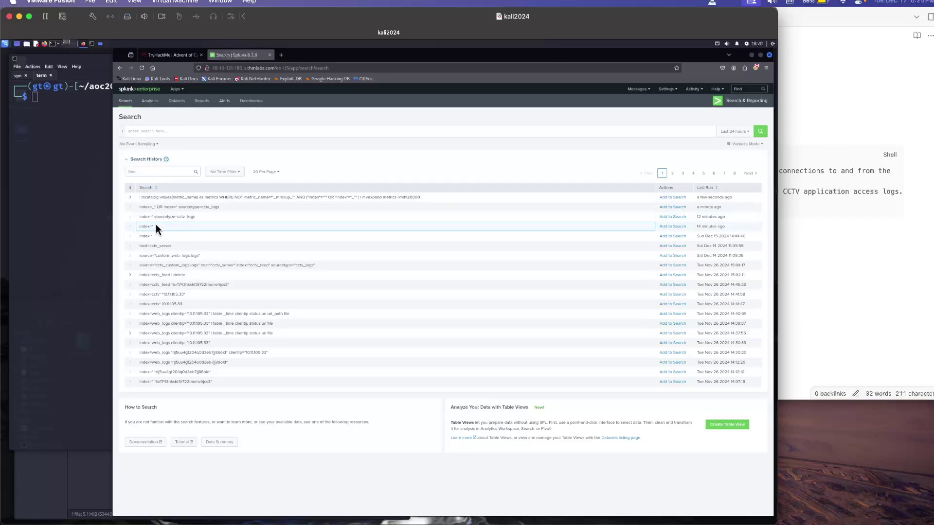
click(676, 227)
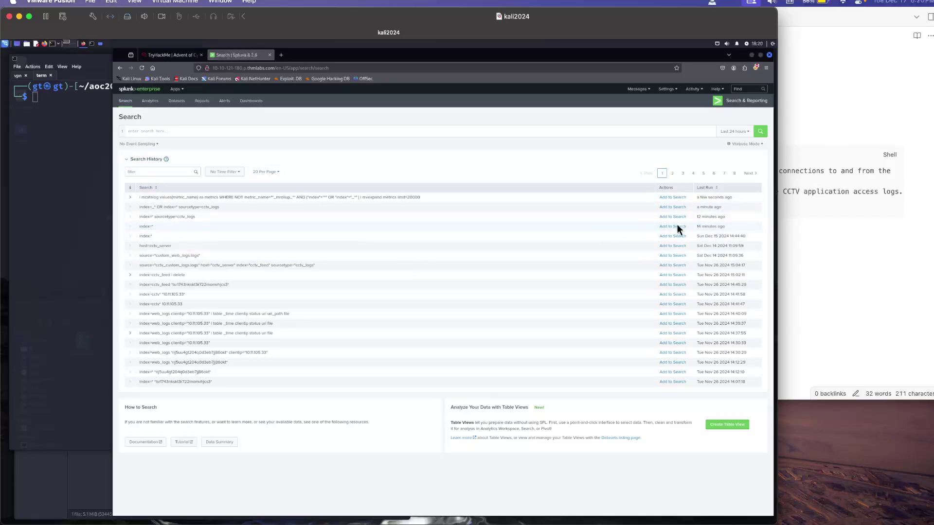
click(764, 132)
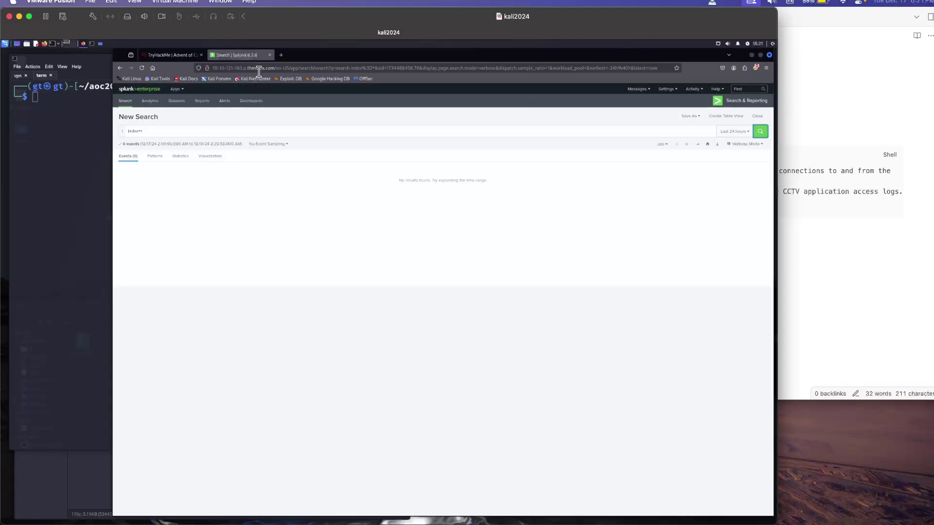
Step: Compare the index=* search with the task page's example, and check its save options and Patterns view
click(171, 55)
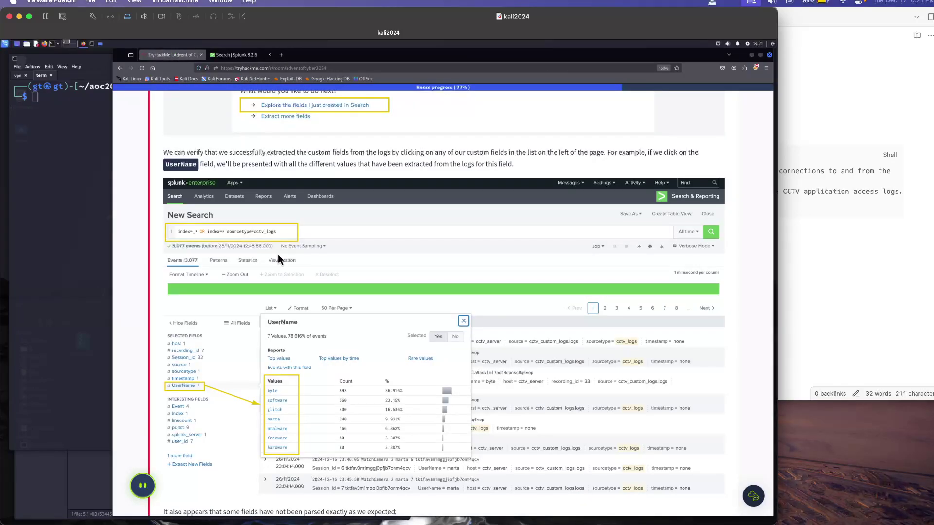
click(240, 55)
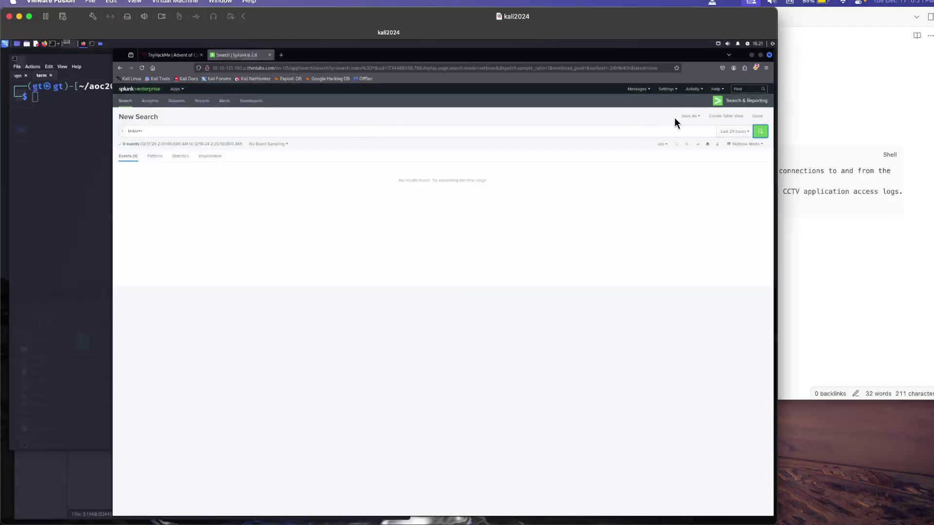
click(696, 116)
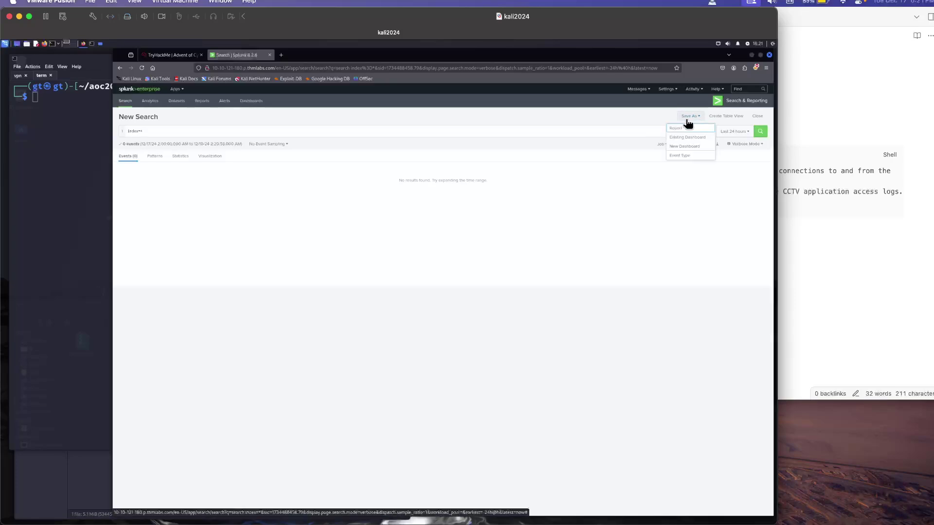
click(444, 267)
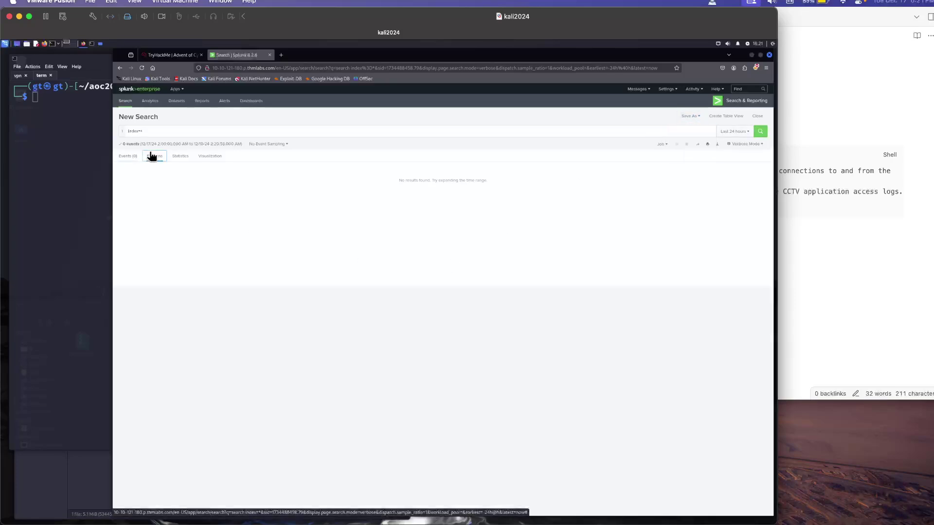
click(127, 161)
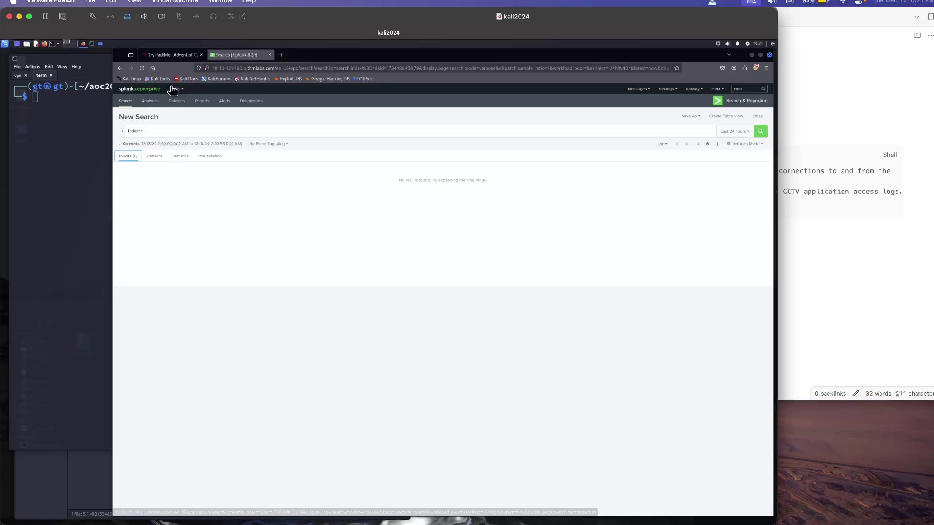
Step: Reload Splunk from its base address and open the Search & Reporting app with a blank search
click(278, 68)
click(288, 67)
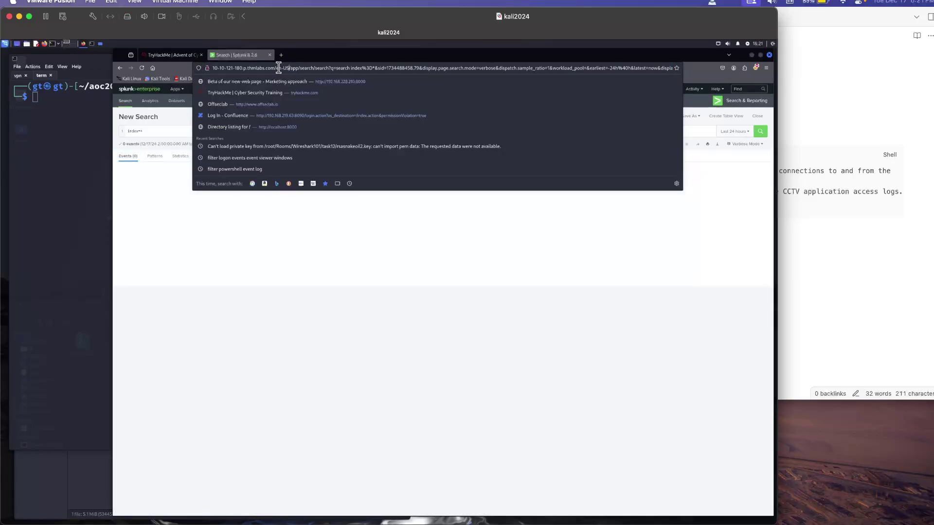
drag(276, 68, 598, 99)
text(=)
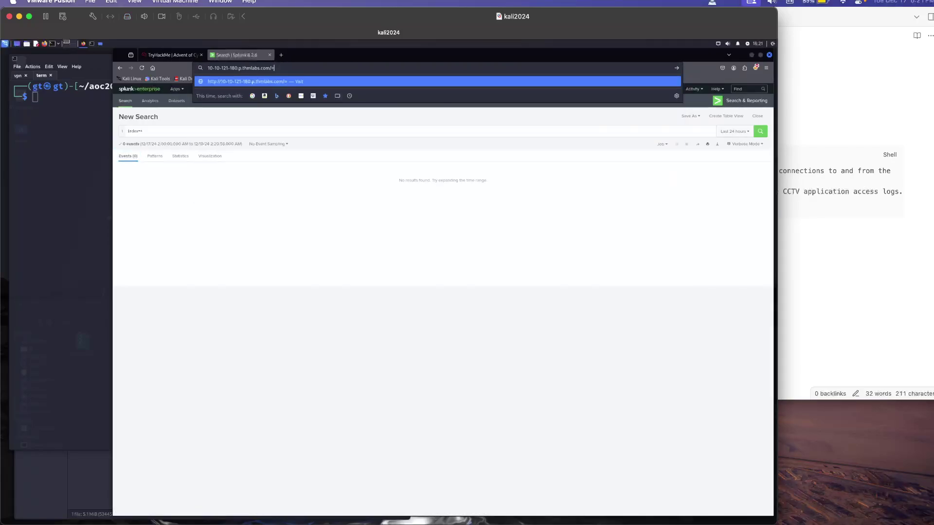
text('==)
key(BackSpace)
key(BackSpace)
key(BackSpace)
key(BackSpace)
key(Return)
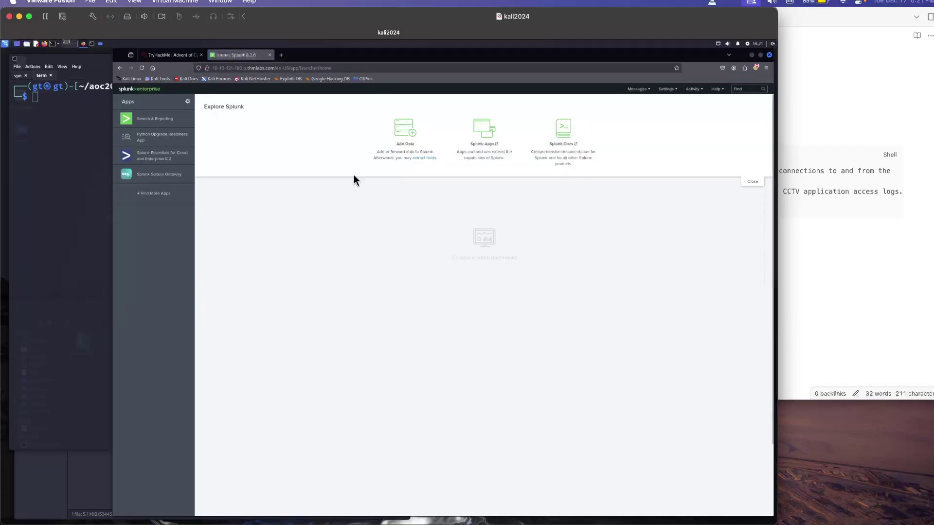
click(155, 123)
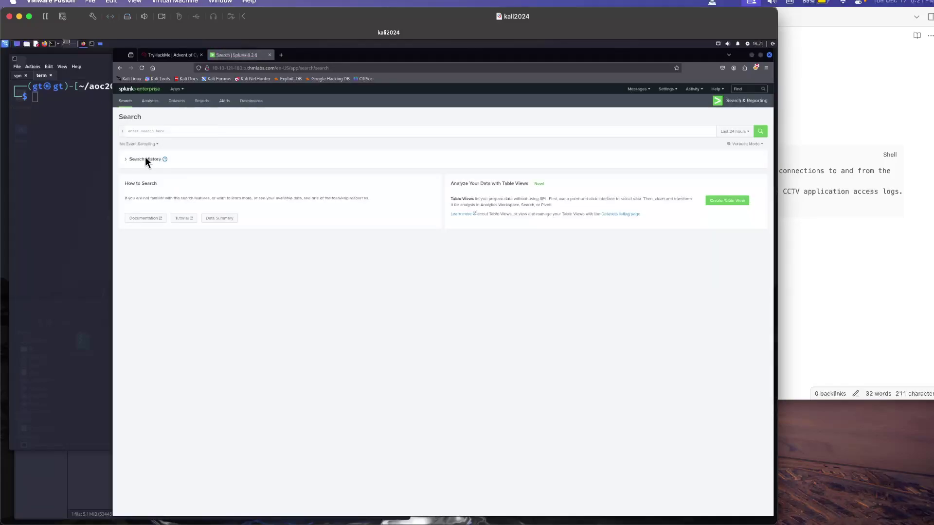
Step: Enter index=_* OR index=* as the start of the search query, following the task page's example
click(165, 130)
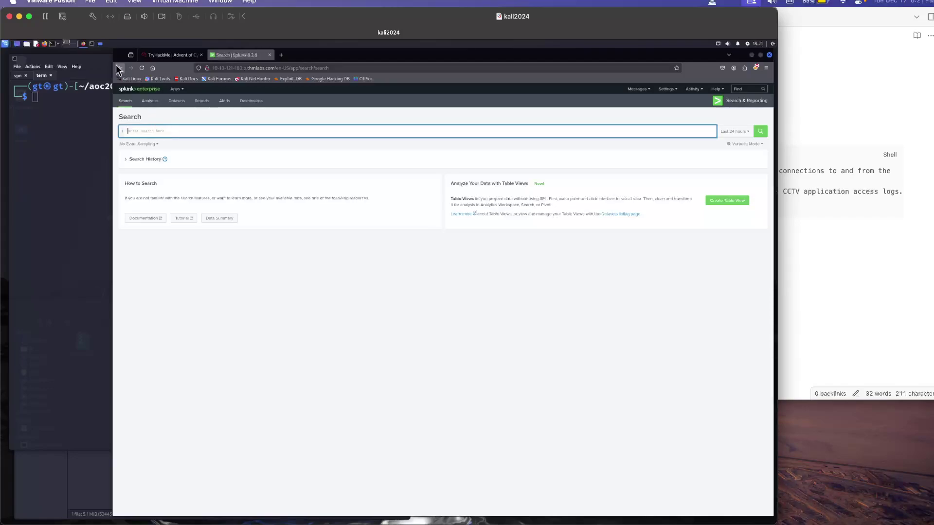
click(155, 53)
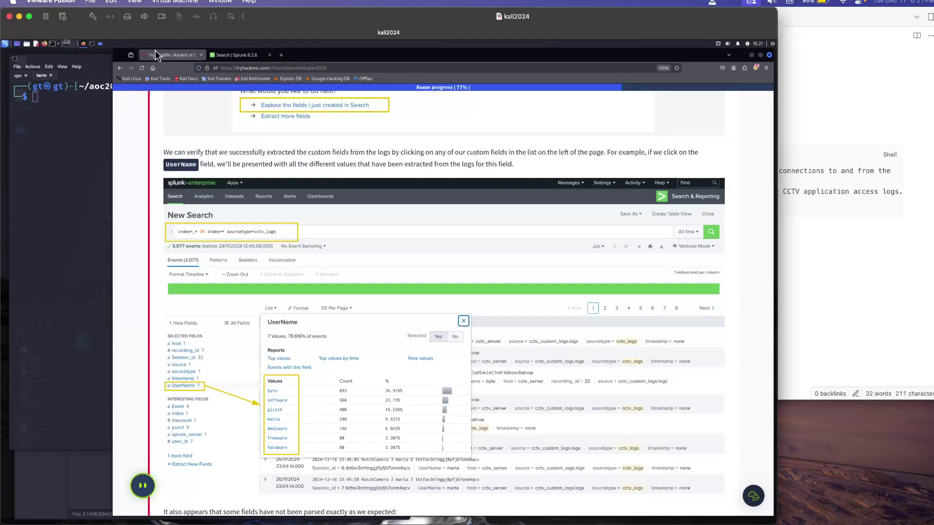
click(217, 53)
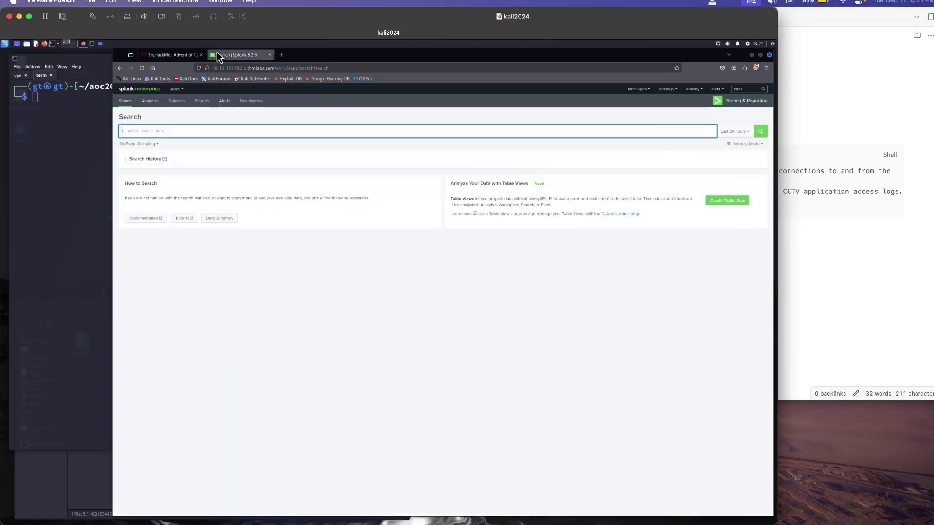
text(index=)
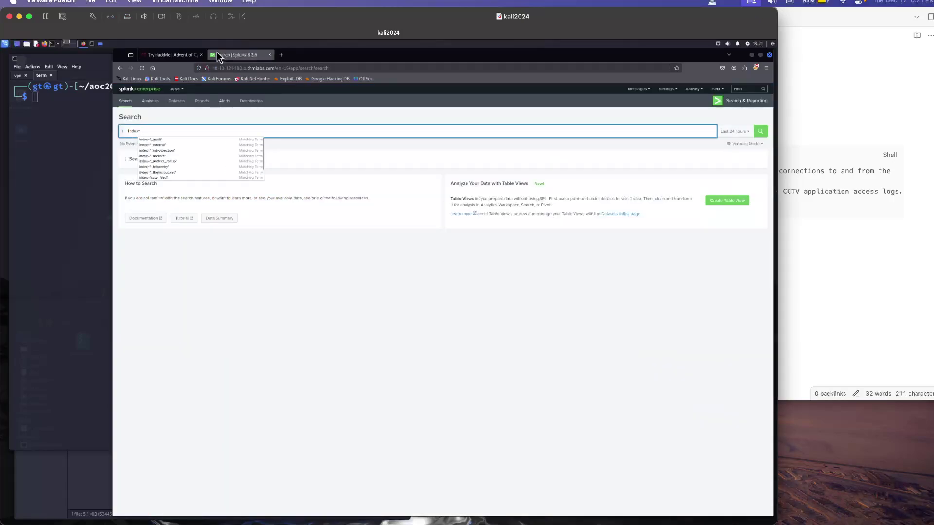
text(_*)
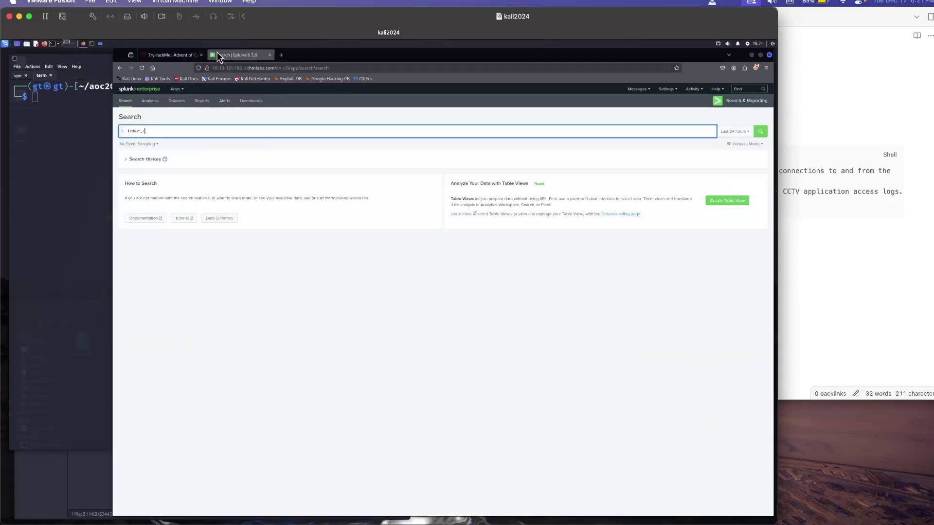
click(171, 55)
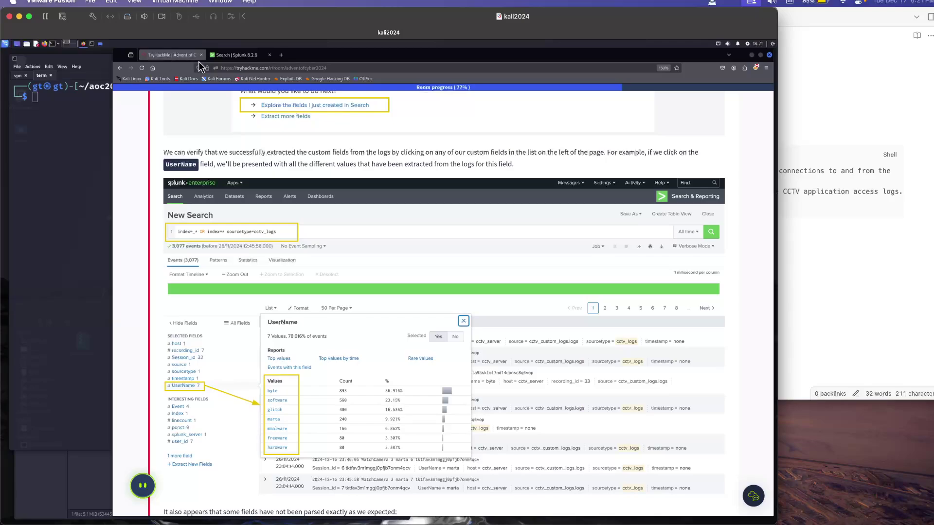
click(218, 56)
text(O)
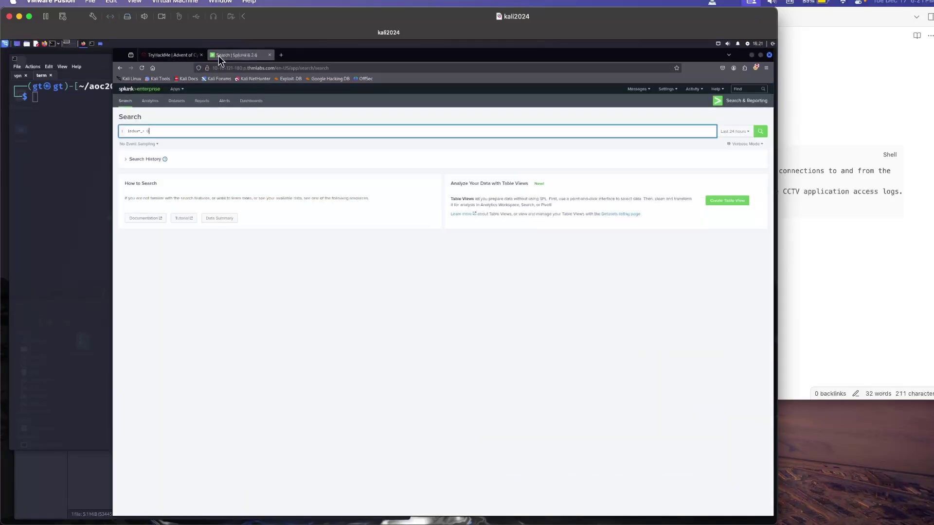
text(R index=*)
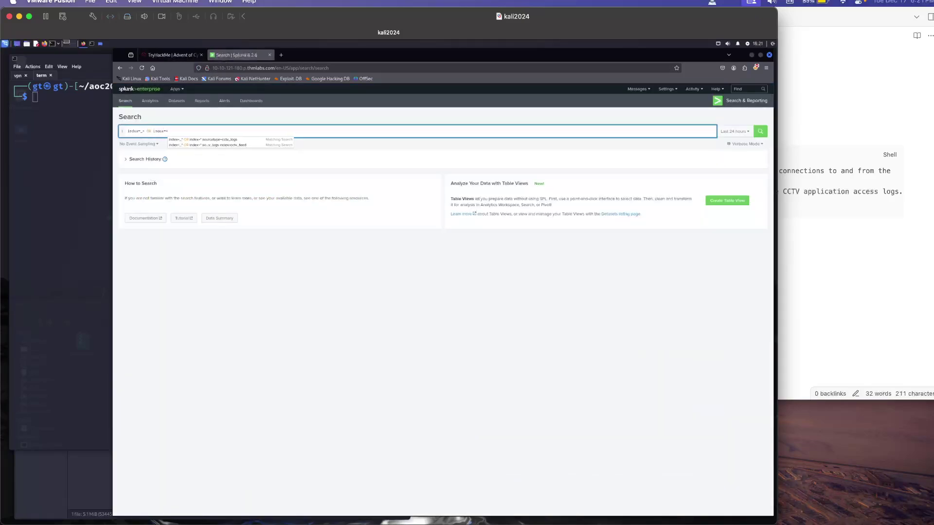
Step: Complete the query with sourcetype=cctv_logs and run it over all time
click(160, 55)
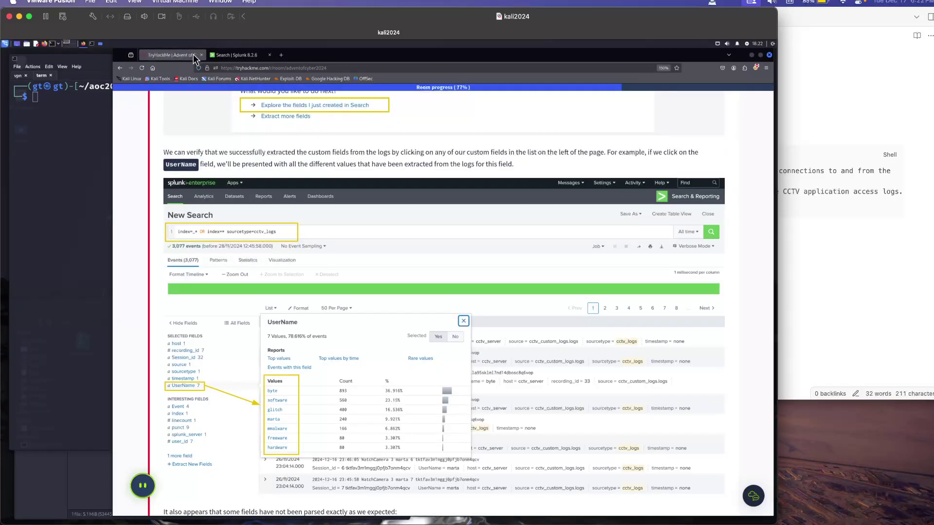
click(223, 55)
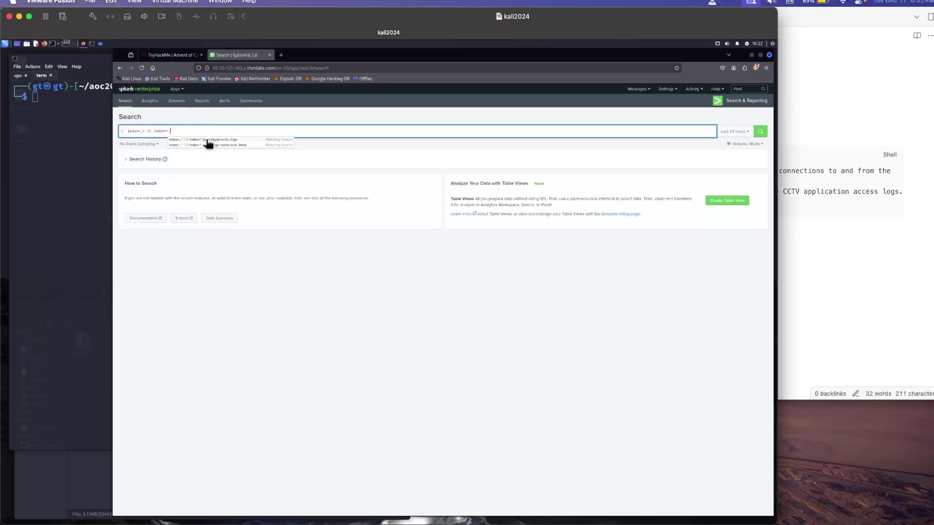
click(207, 140)
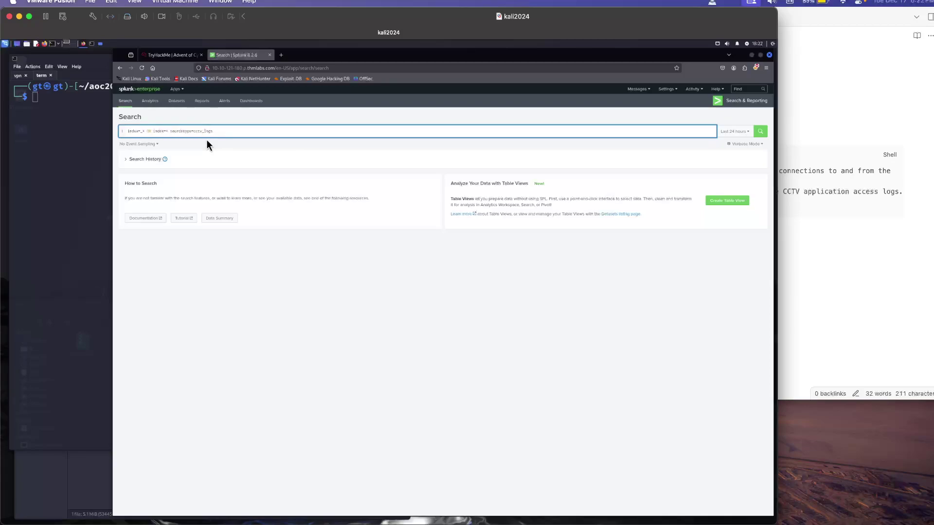
click(759, 136)
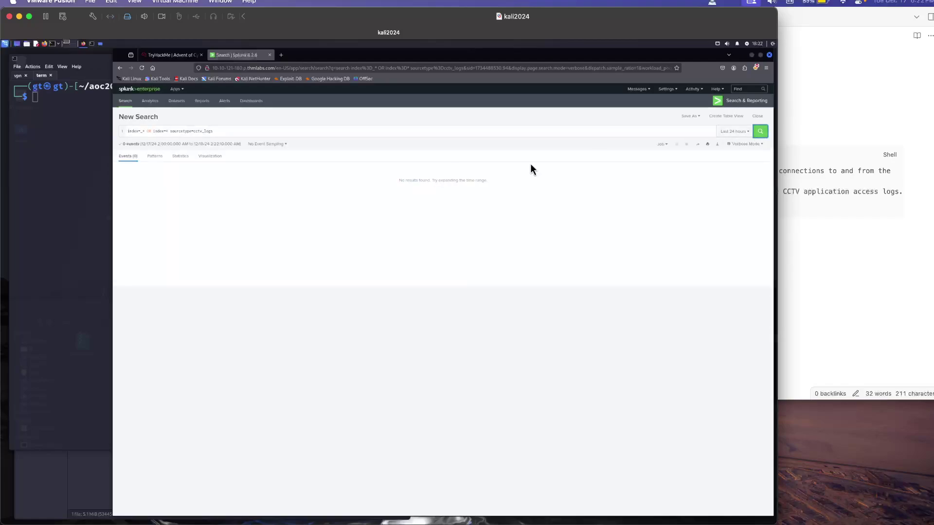
click(743, 135)
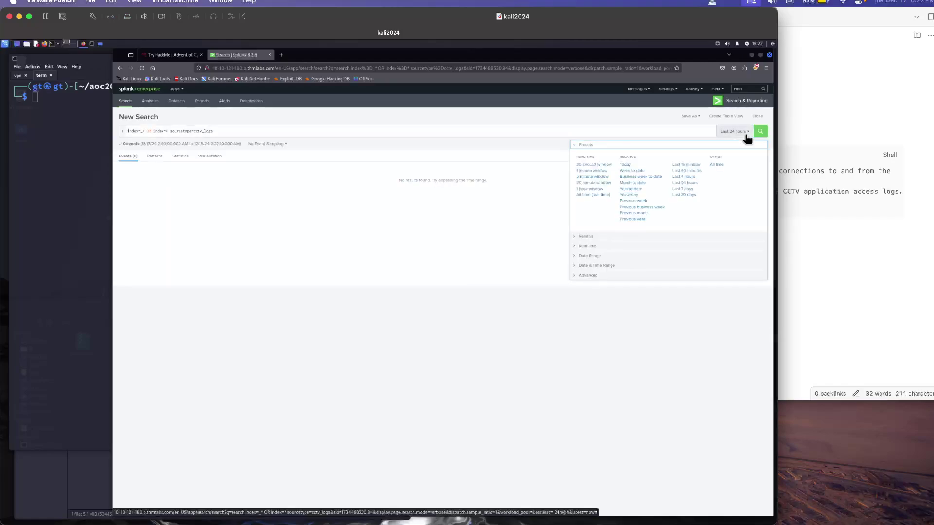
click(715, 167)
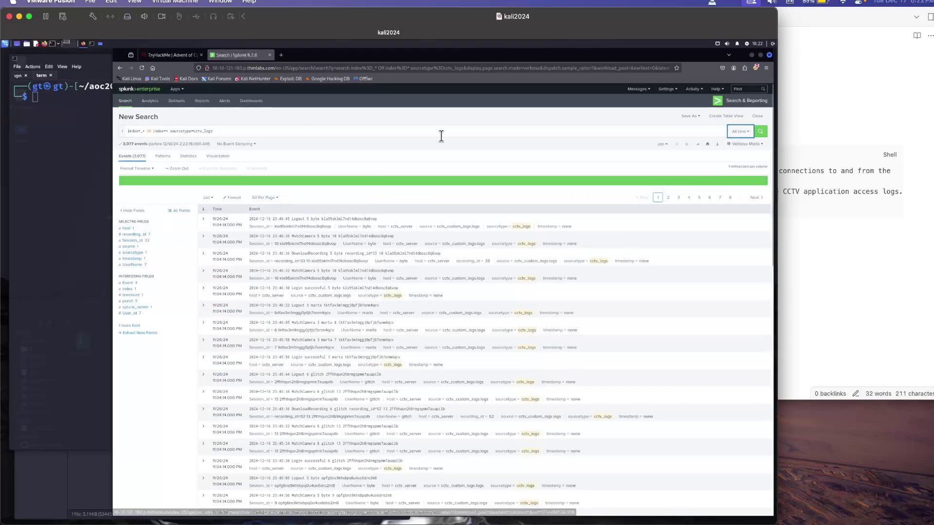
Step: Compare the search results with the task page and inspect the values extracted for the UserName field
click(170, 56)
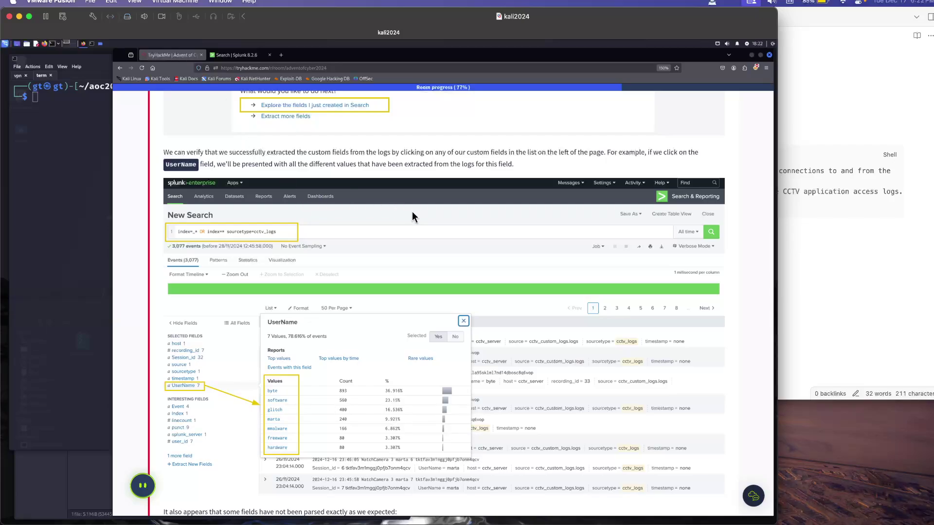
click(234, 55)
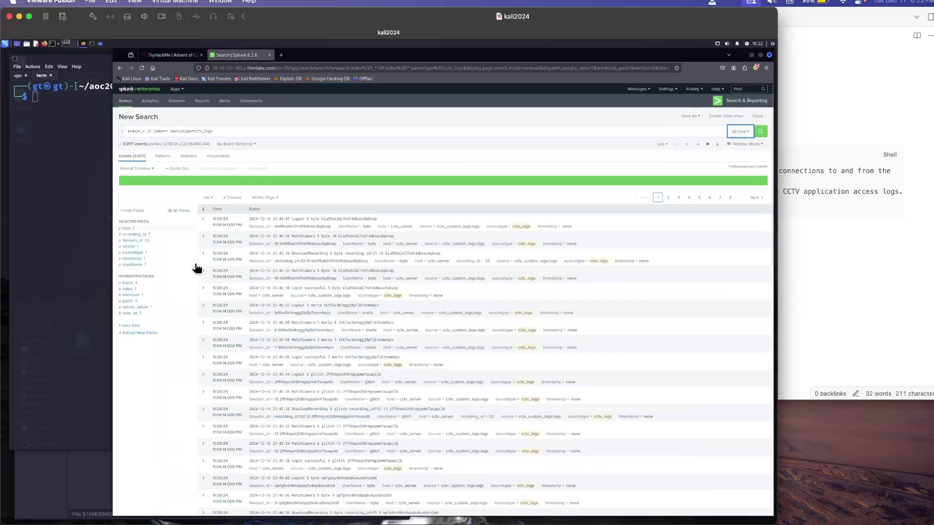
click(135, 265)
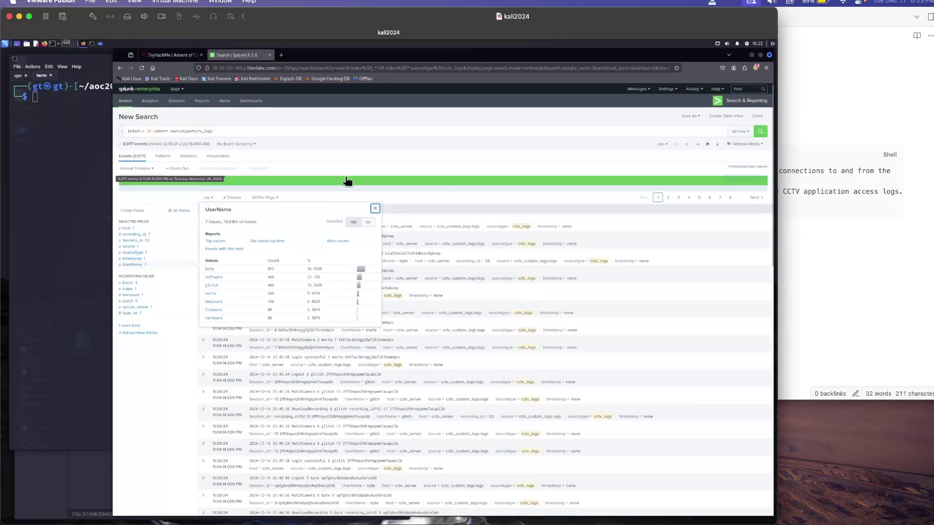
click(366, 161)
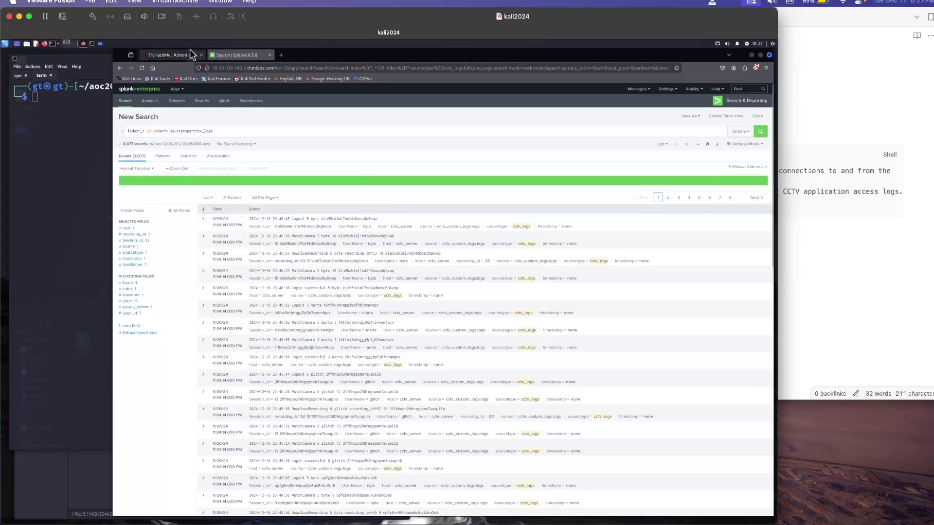
Step: Read the task page's example of incorrectly parsed fields and inspect the top Session_id values in Splunk
click(170, 55)
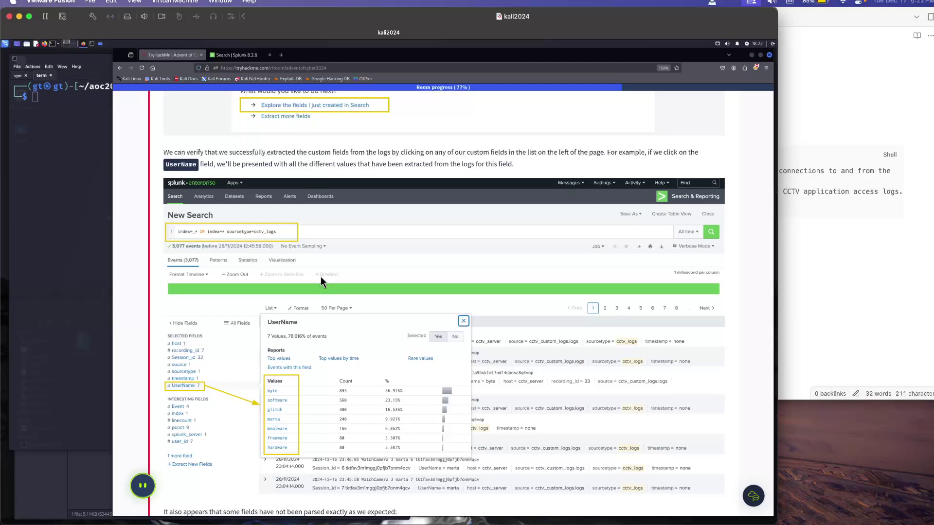
scroll(320, 276, down, 6)
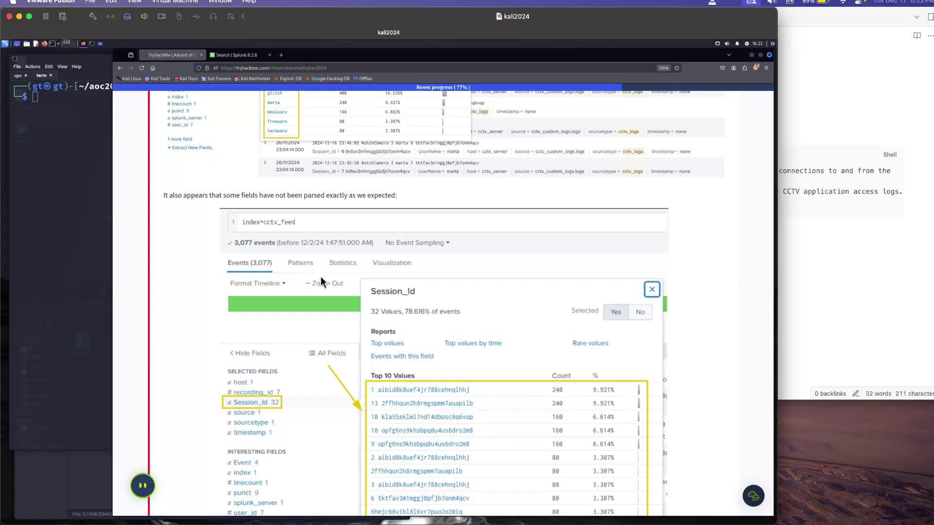
scroll(321, 282, down, 1)
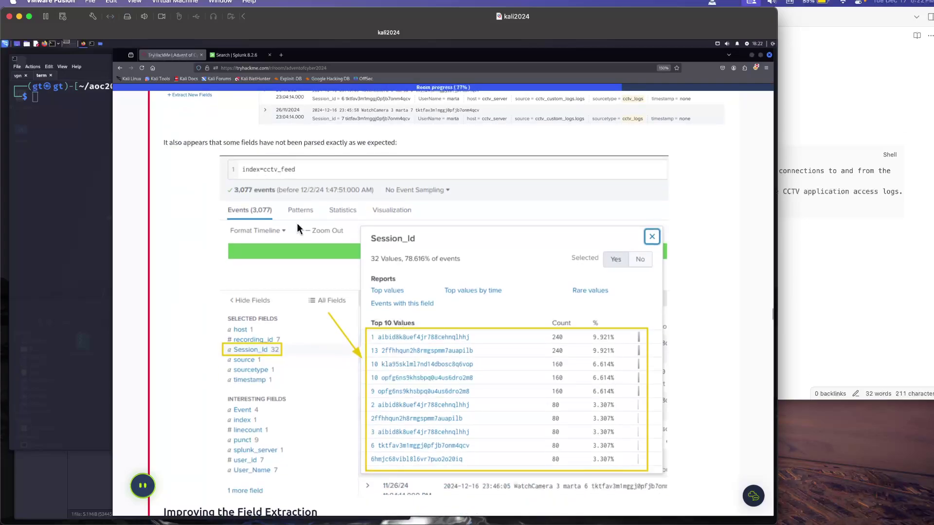
scroll(298, 229, down, 2)
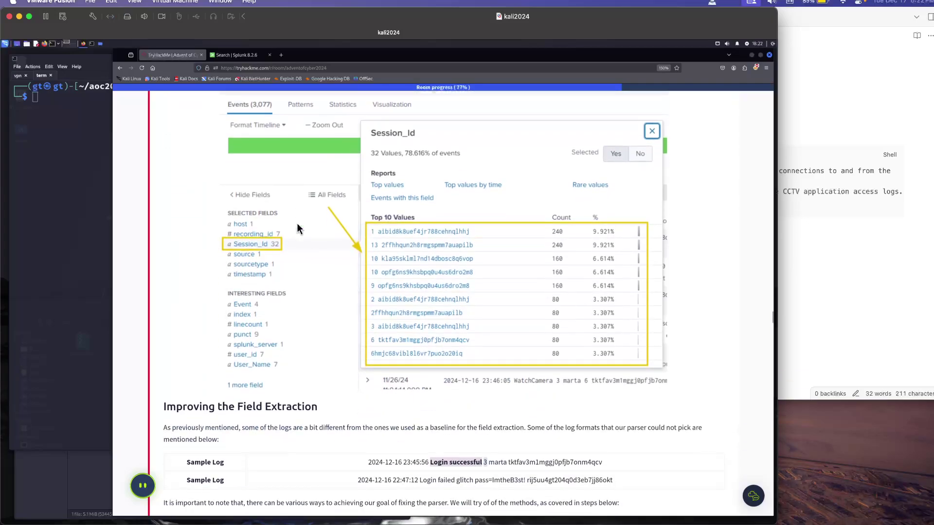
click(236, 55)
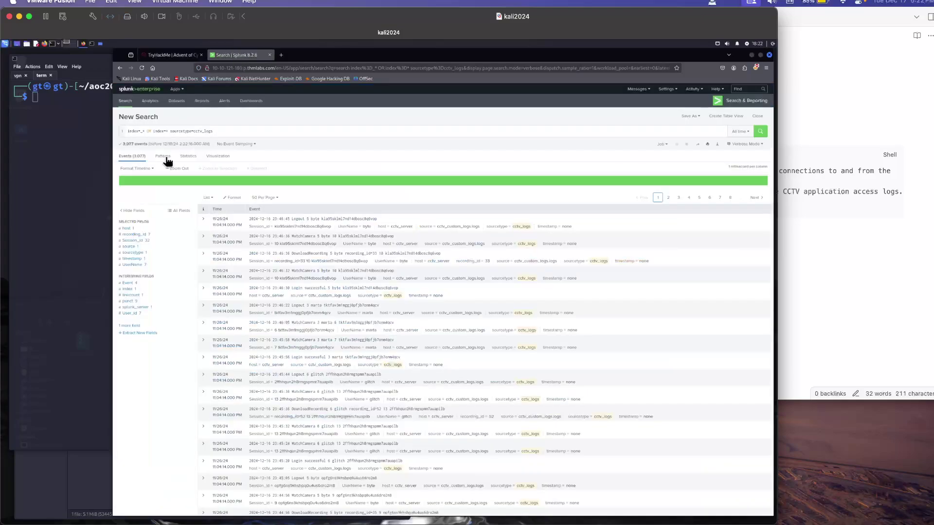
click(136, 241)
scroll(236, 247, down, 2)
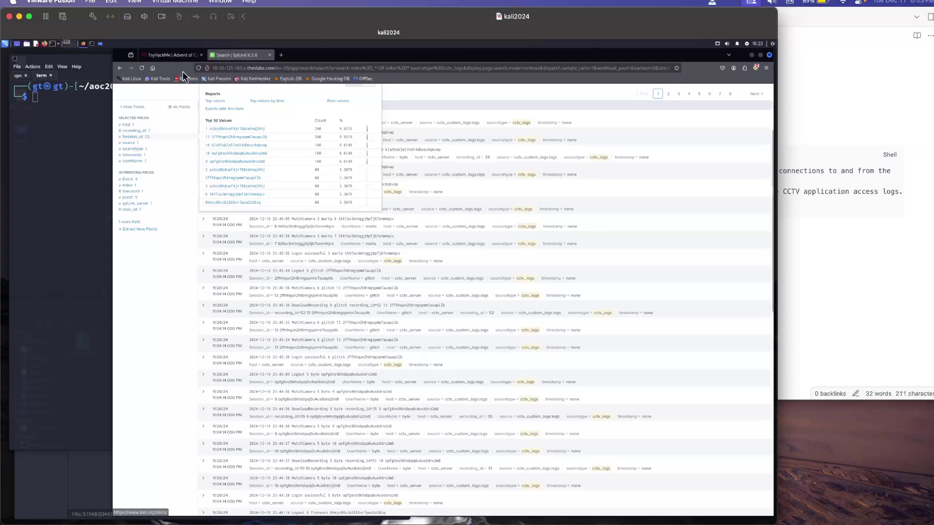
Step: Read the task page's Improving the Field Extraction section up to the instructions for removing the fields extraction
click(173, 61)
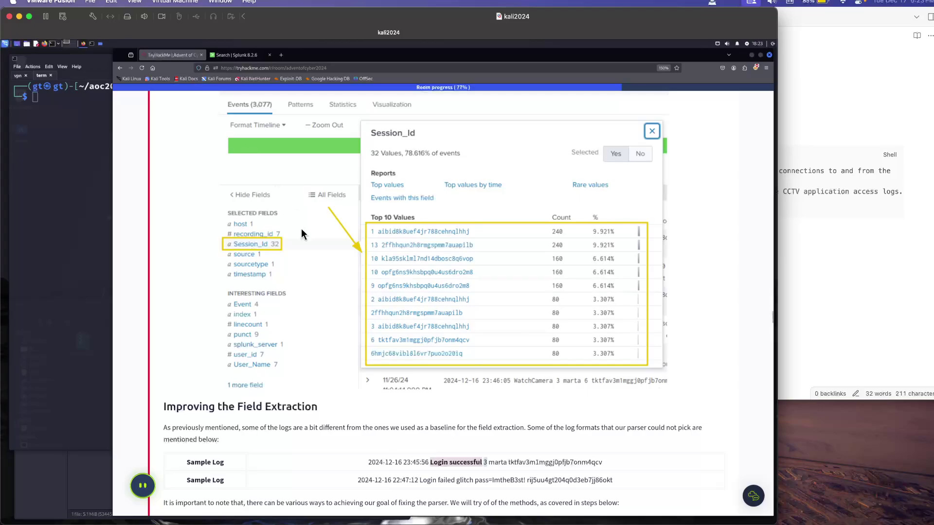
scroll(403, 348, down, 4)
scroll(403, 347, down, 4)
scroll(403, 347, up, 3)
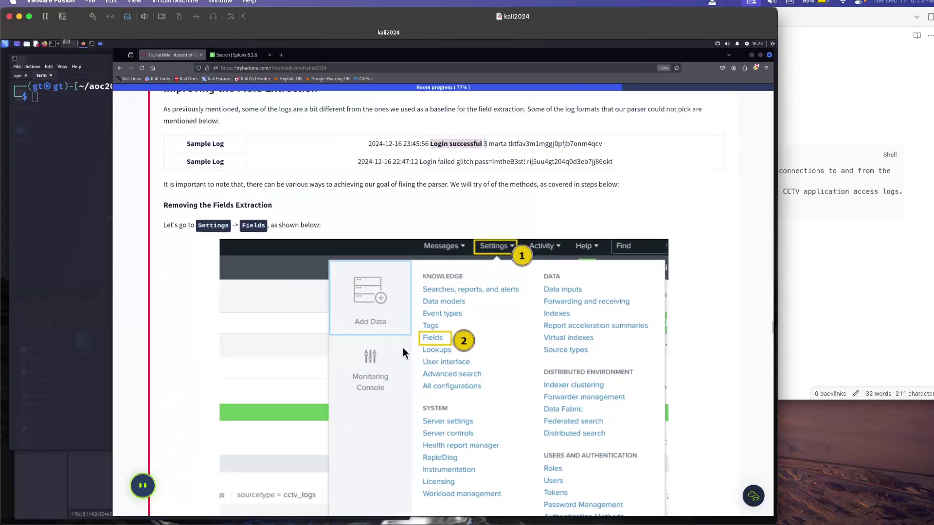
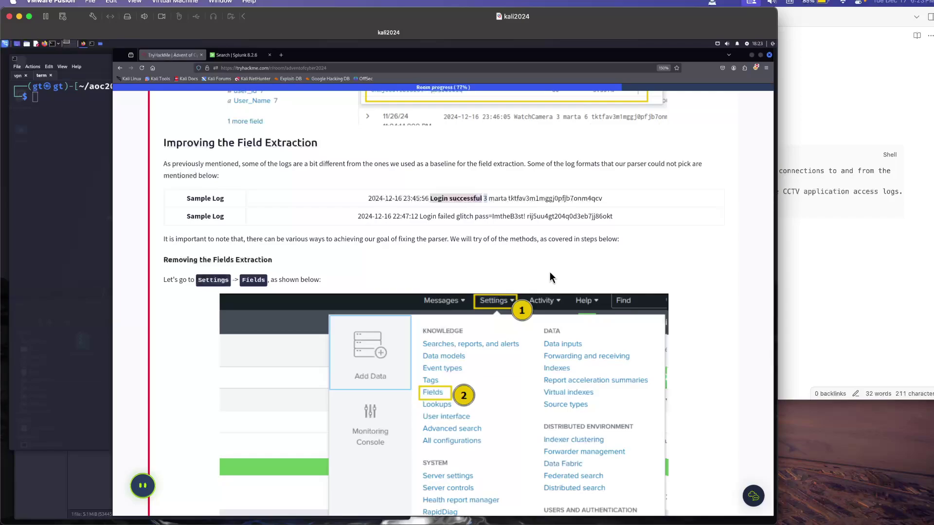
Step: Read the task page's Removing the Fields Extraction instructions and open the Fields settings page in Splunk
scroll(551, 277, down, 2)
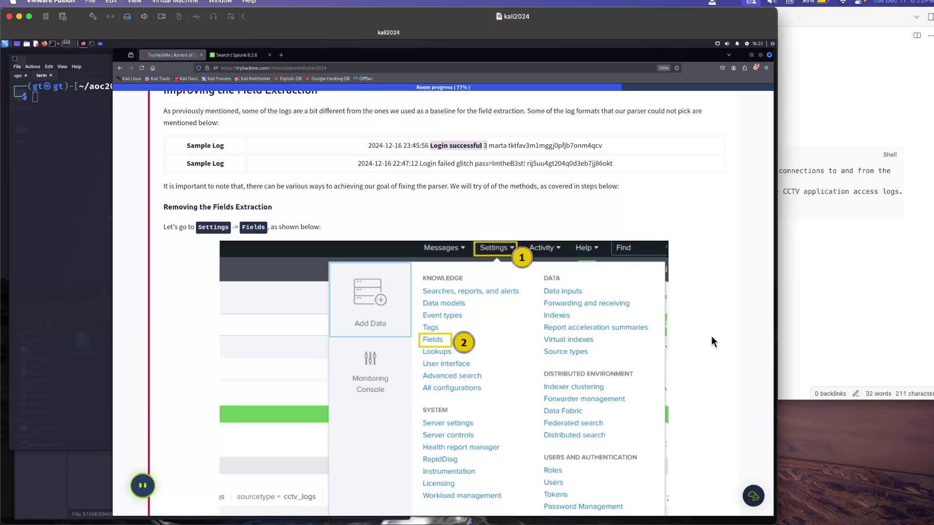
scroll(712, 337, down, 2)
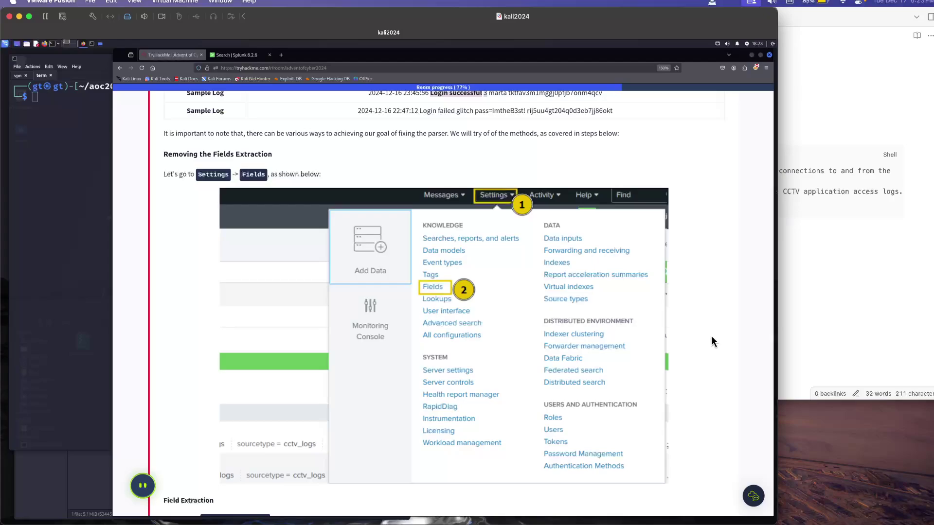
scroll(712, 337, down, 2)
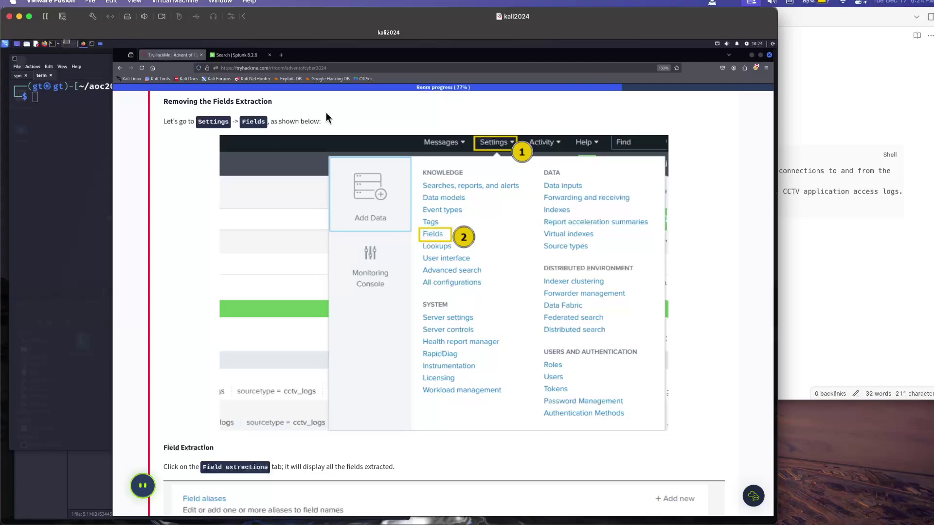
click(222, 53)
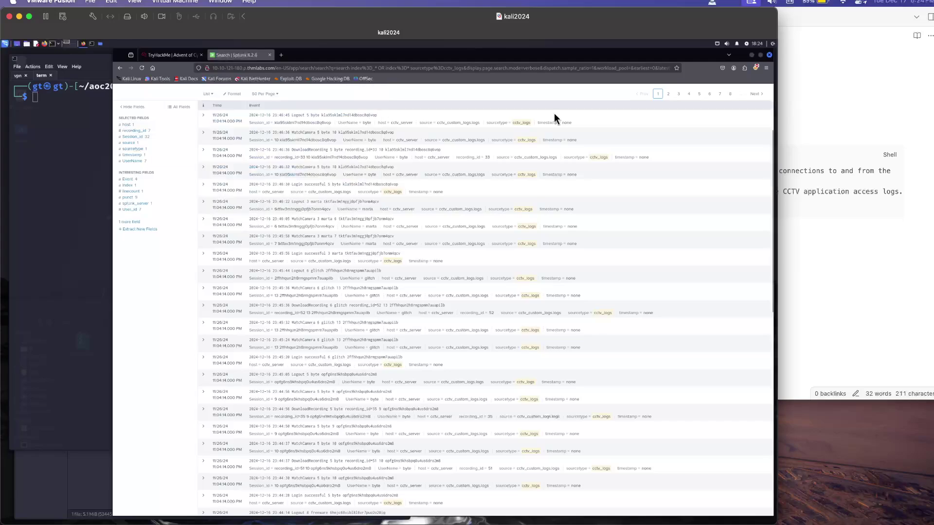
scroll(556, 112, up, 2)
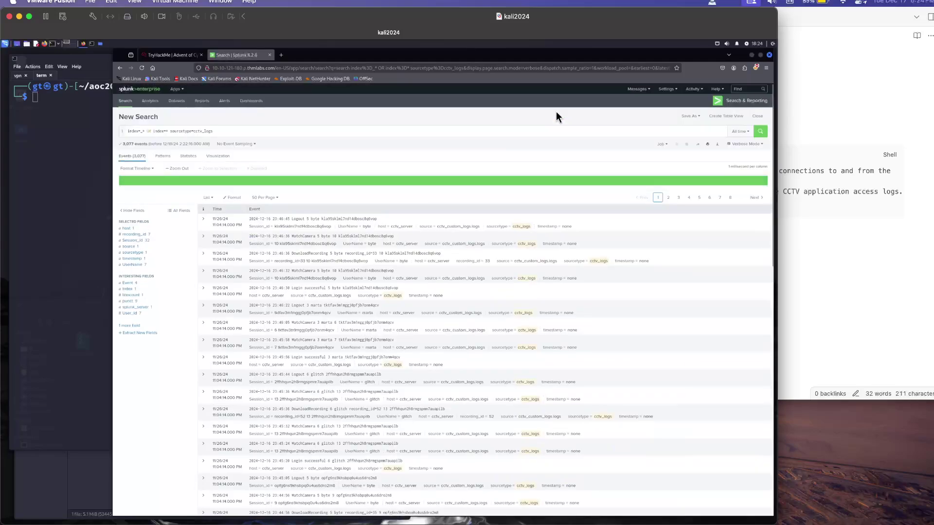
click(671, 90)
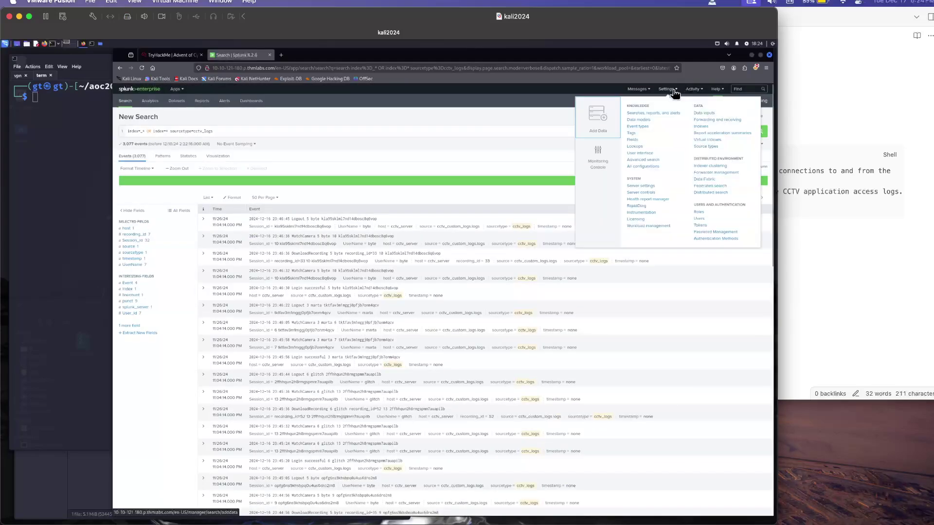
click(636, 140)
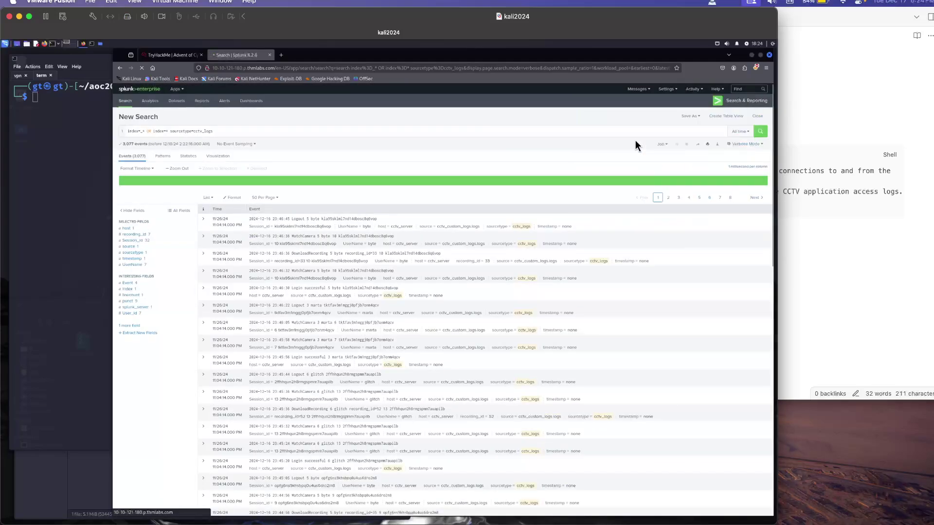
Step: Read the task page's Field Extraction instructions and open the list of field extractions in Splunk
click(172, 55)
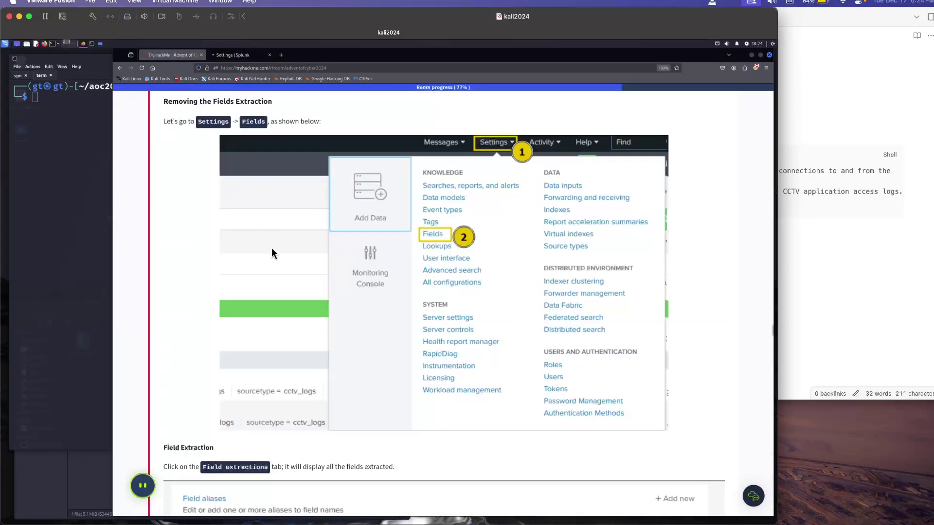
scroll(267, 253, down, 3)
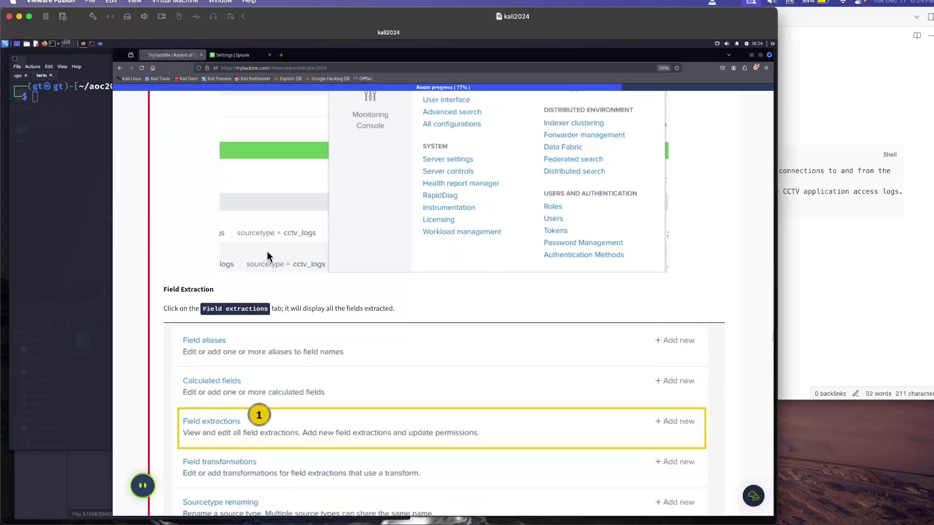
scroll(267, 257, down, 1)
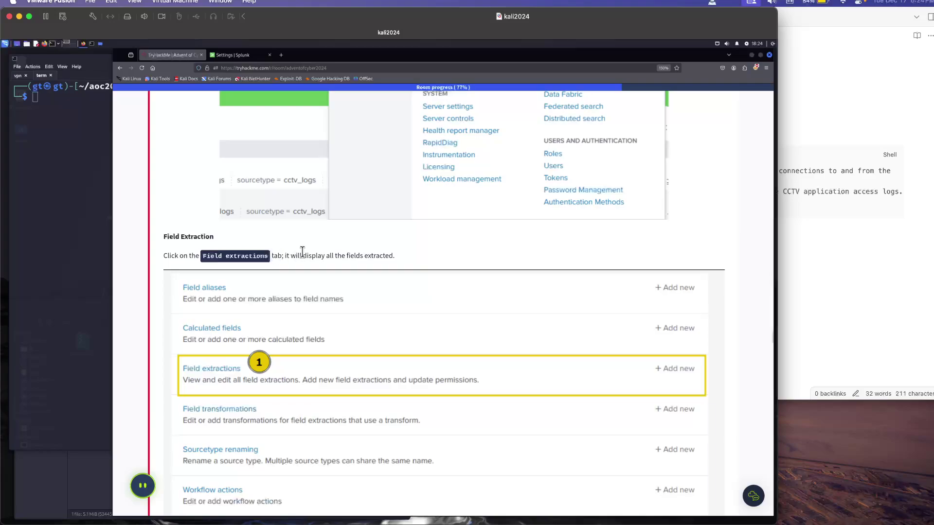
scroll(345, 268, down, 2)
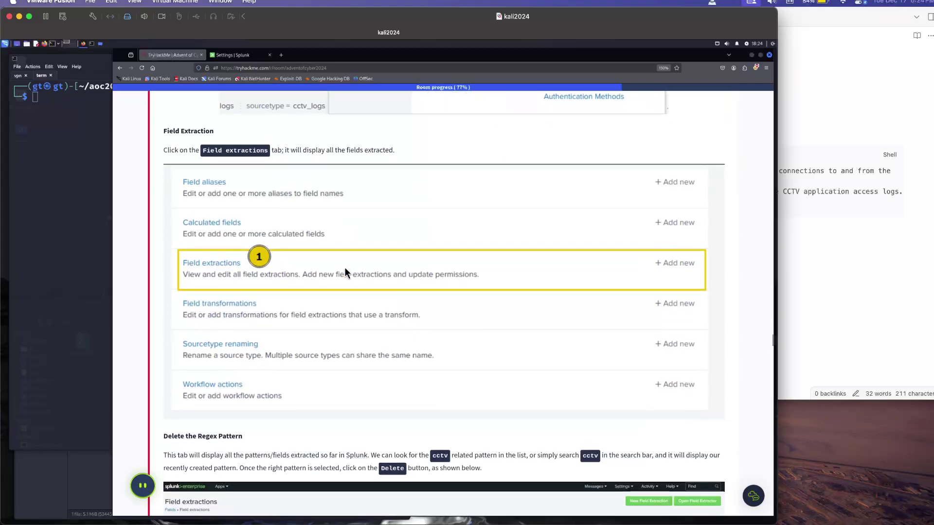
click(227, 55)
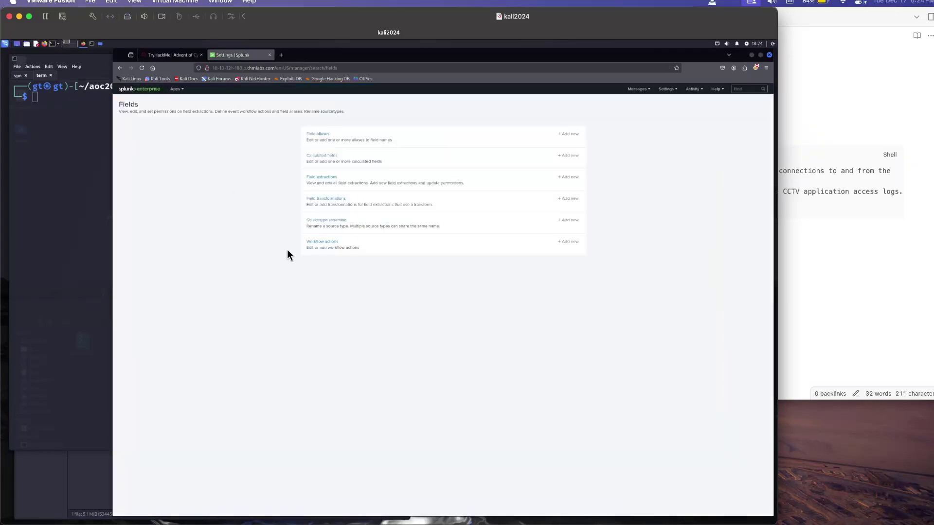
click(323, 179)
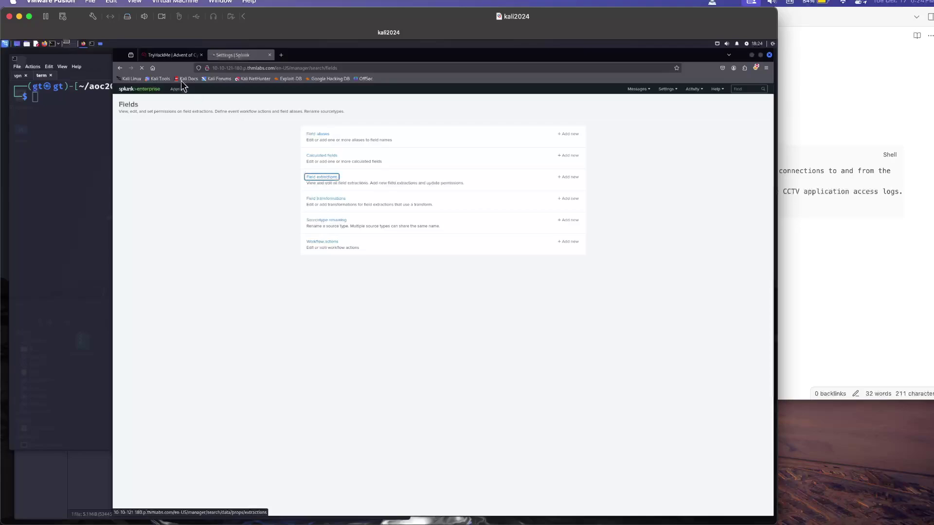
Step: Read the Delete the Regex Pattern instructions and delete the cctv_logs extraction for timestamp, Event, User_id, UserName and Session_id in Splunk
click(169, 52)
scroll(327, 311, down, 4)
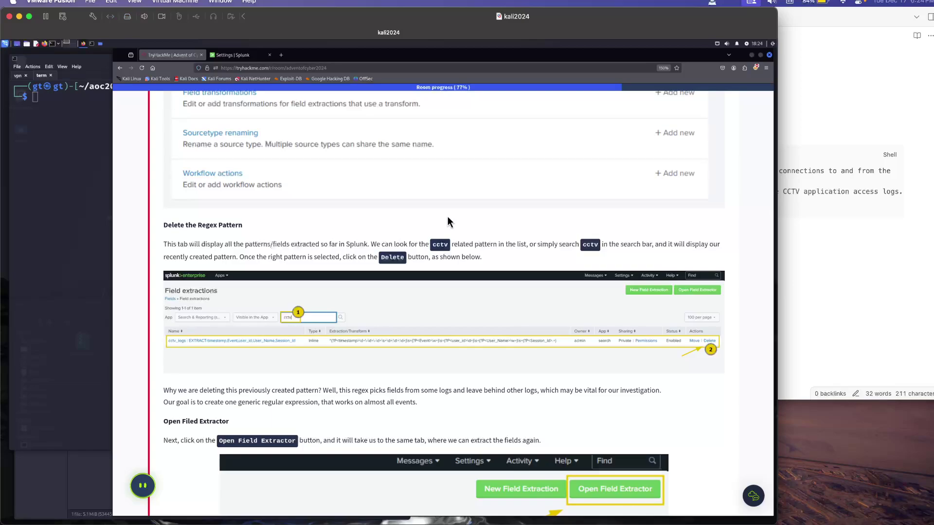
scroll(447, 217, down, 3)
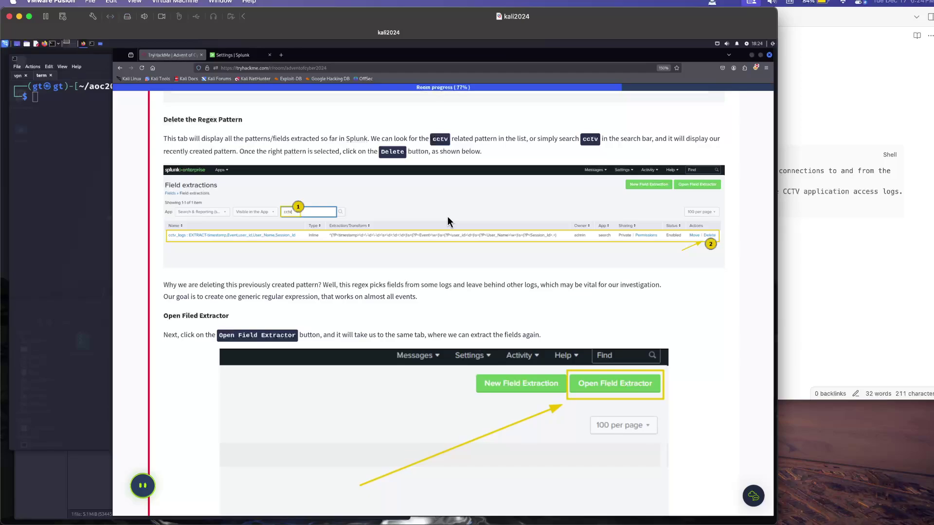
click(240, 55)
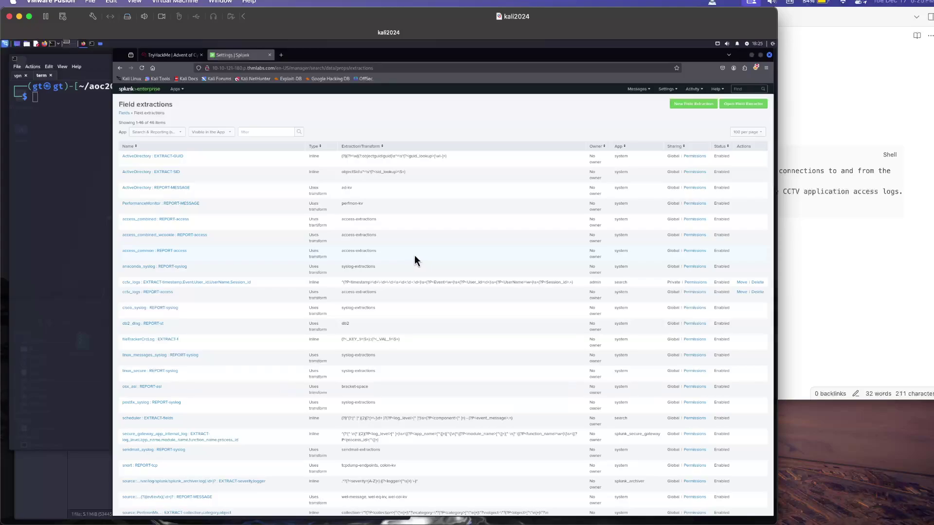
click(762, 283)
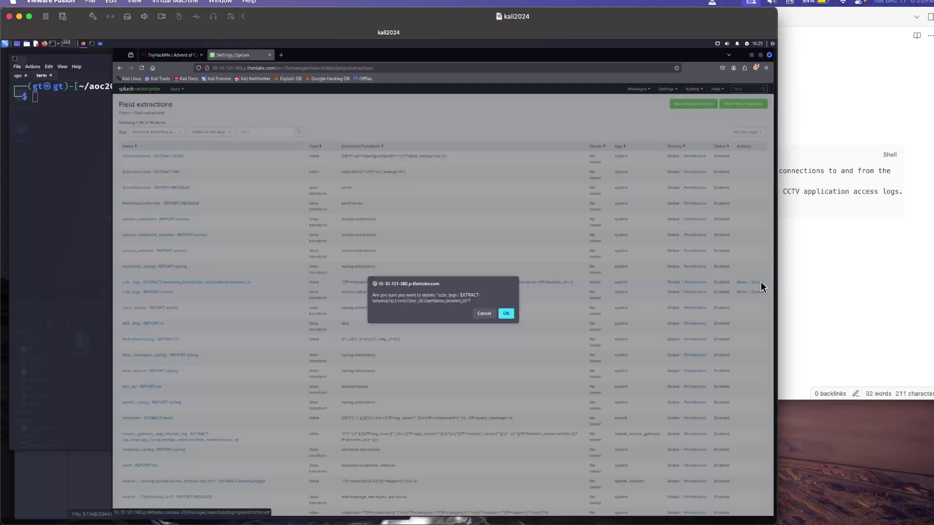
click(506, 314)
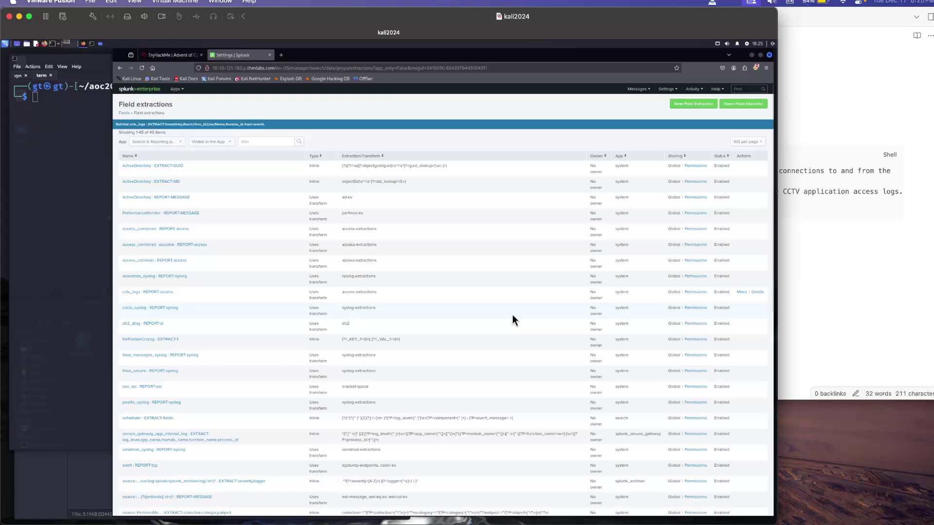
Step: Read the task page up to the Update the Regex section and open the Field Extractor in Splunk
click(180, 56)
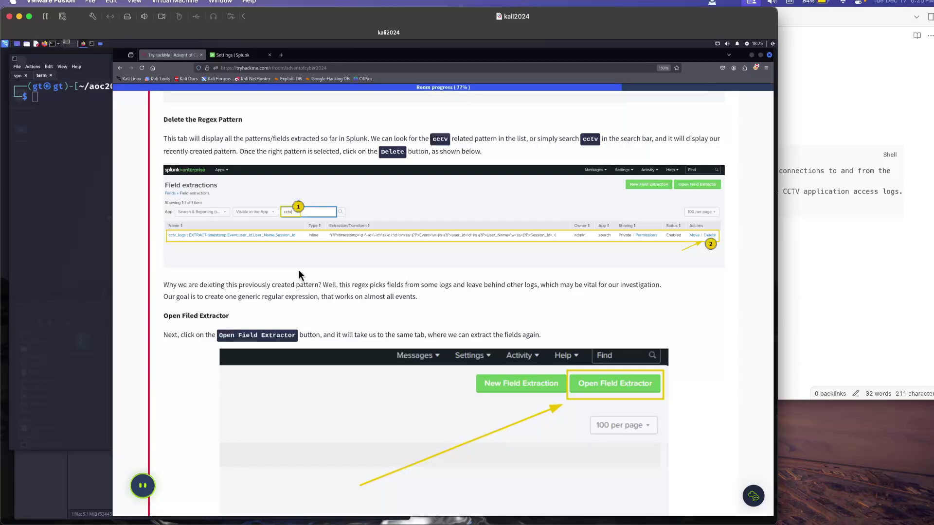
scroll(299, 271, down, 2)
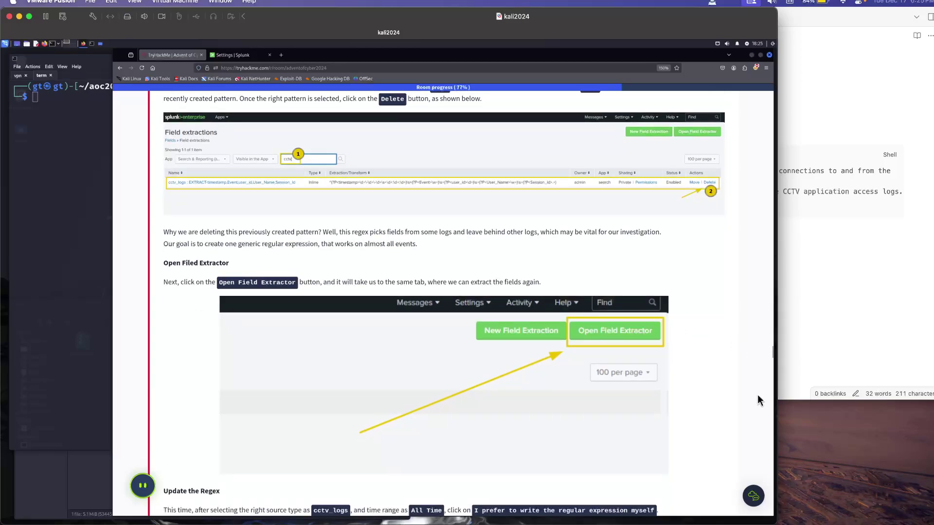
scroll(758, 395, down, 4)
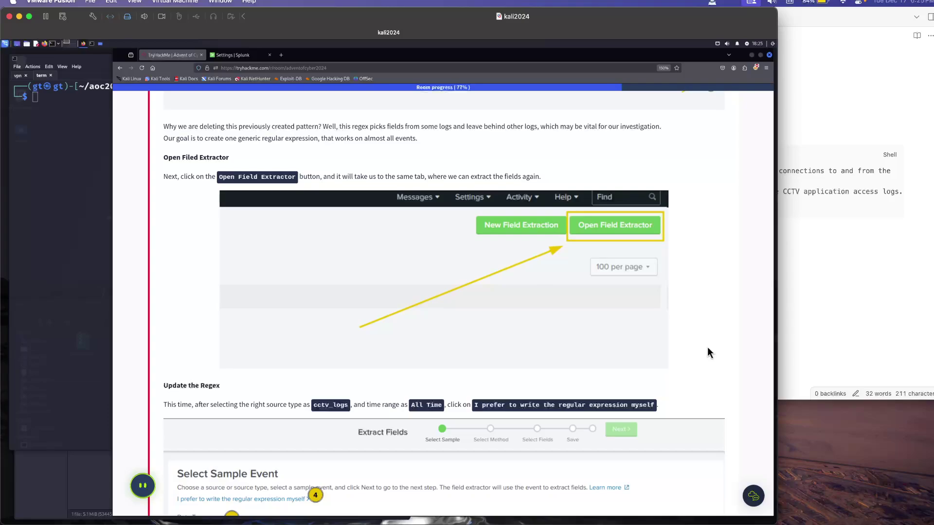
scroll(708, 348, down, 2)
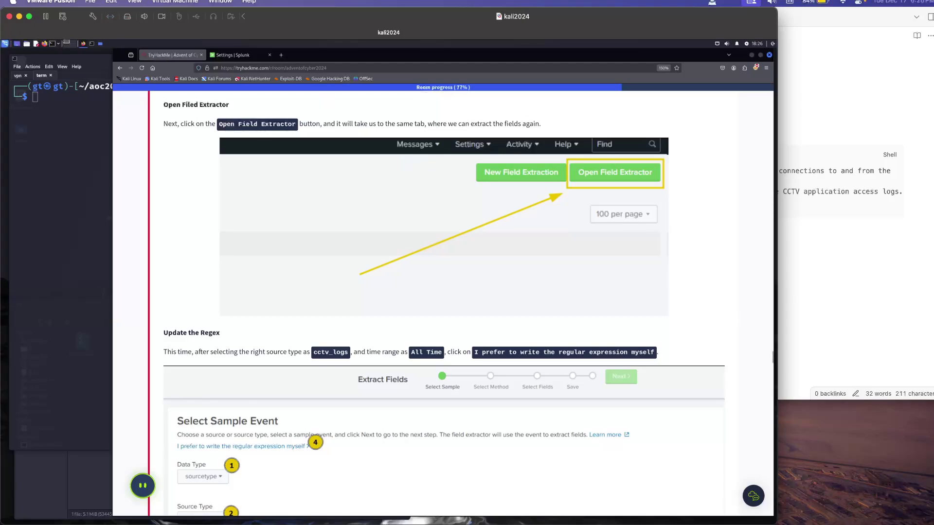
click(243, 57)
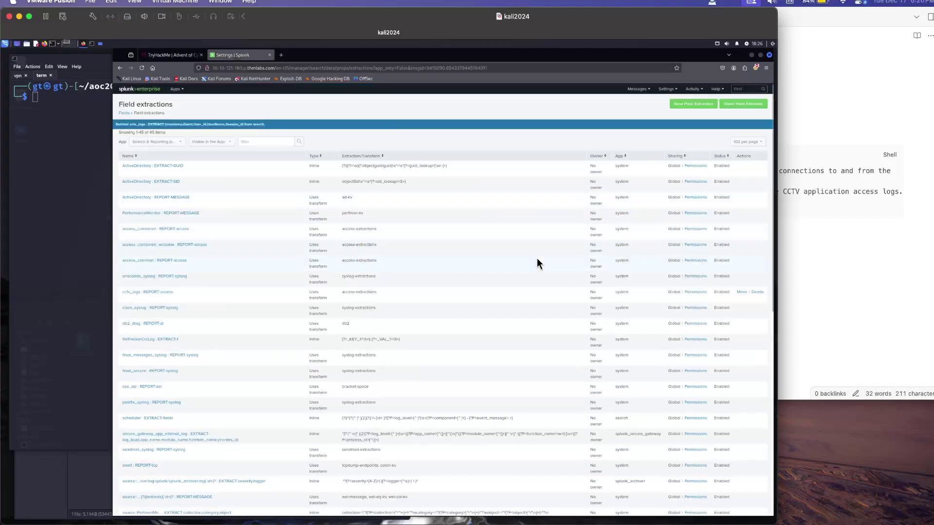
click(741, 107)
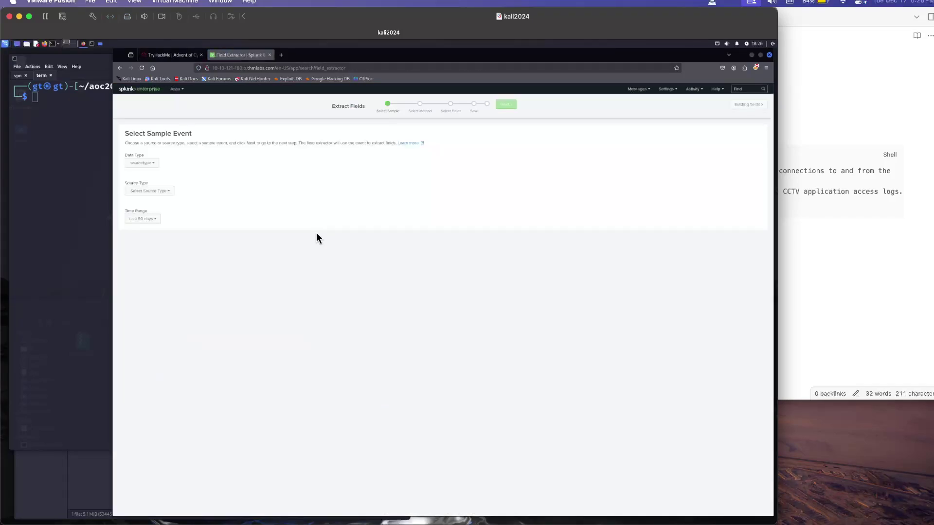
Step: Check the sample event settings shown in the Update the Regex section and look through the extractor's data type and source type choices
click(169, 54)
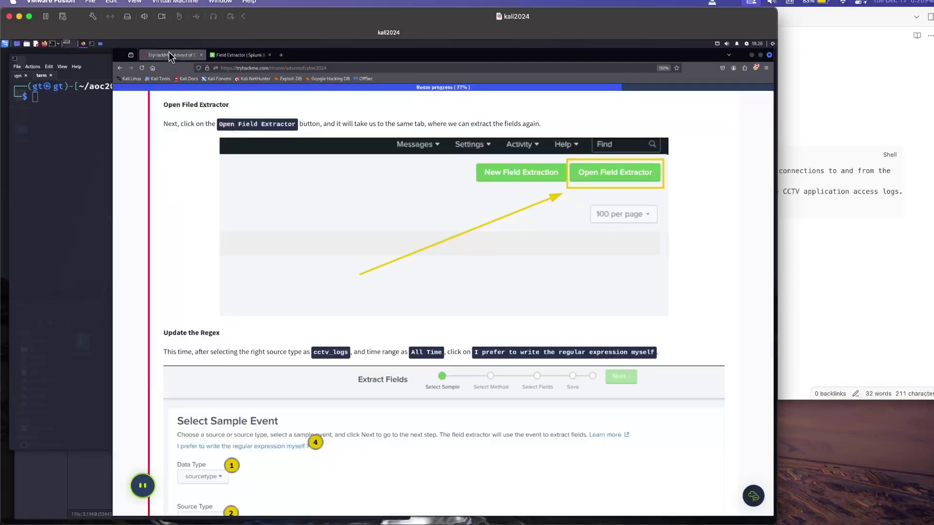
scroll(317, 303, down, 3)
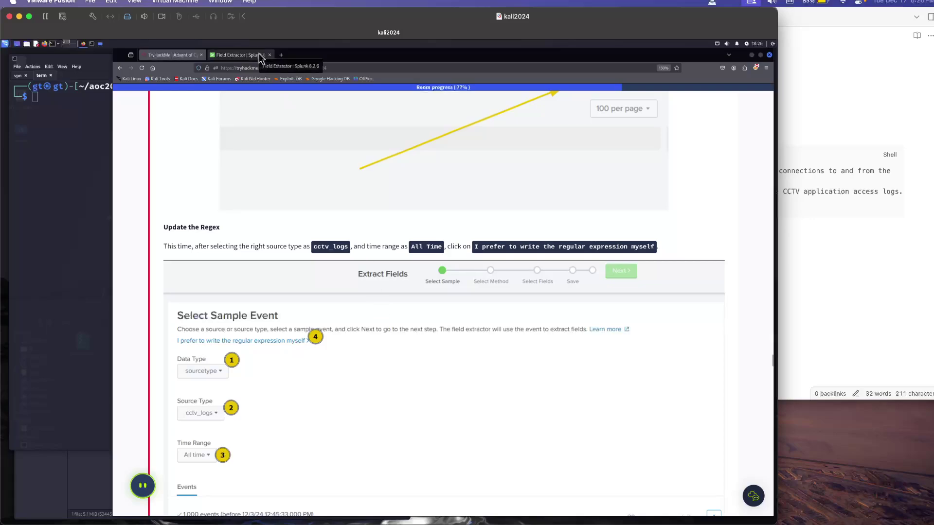
click(238, 53)
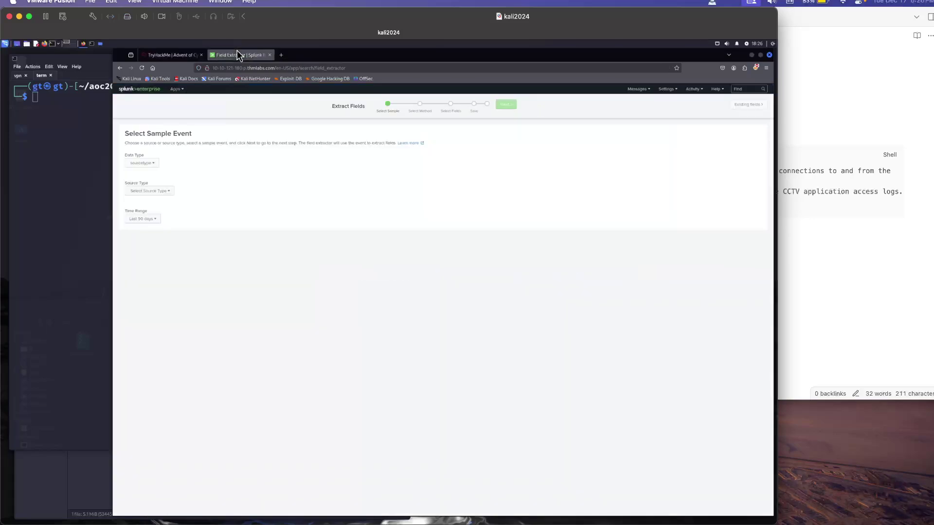
click(141, 164)
click(276, 163)
click(171, 192)
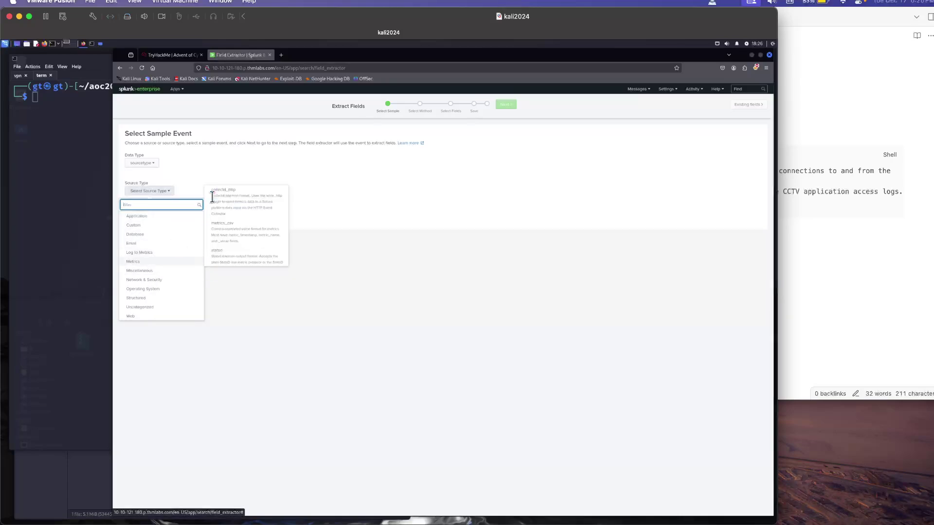
click(284, 169)
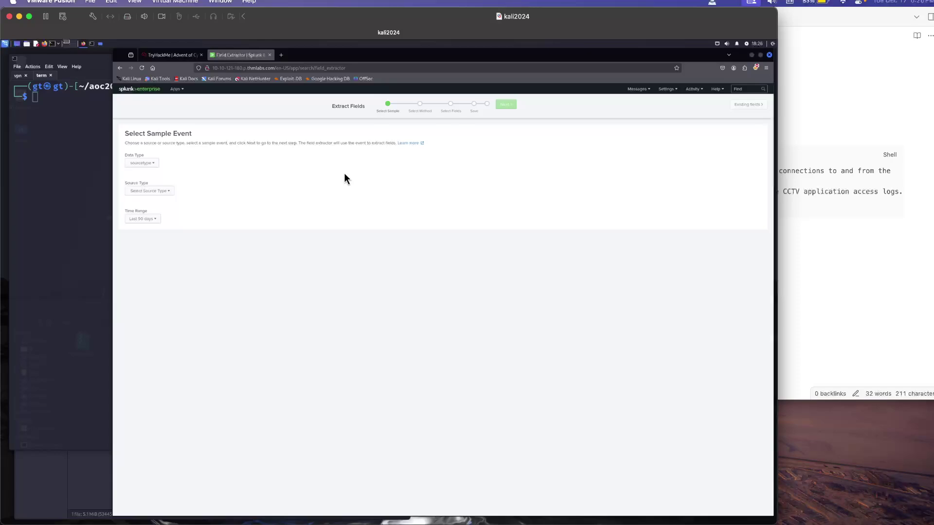
Step: Try to load sample events with the data type source and source name cctv_logs, and return to the task page's example
click(146, 164)
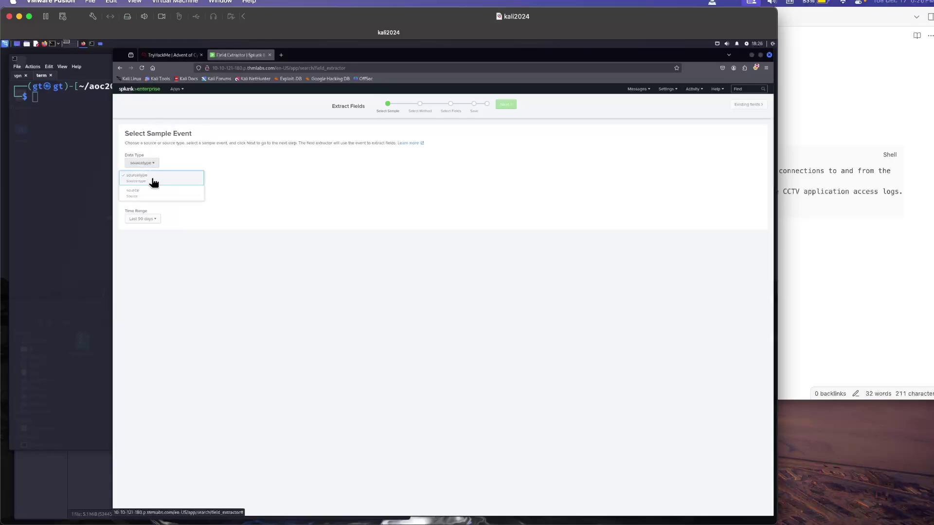
click(152, 184)
click(145, 163)
click(148, 193)
click(178, 183)
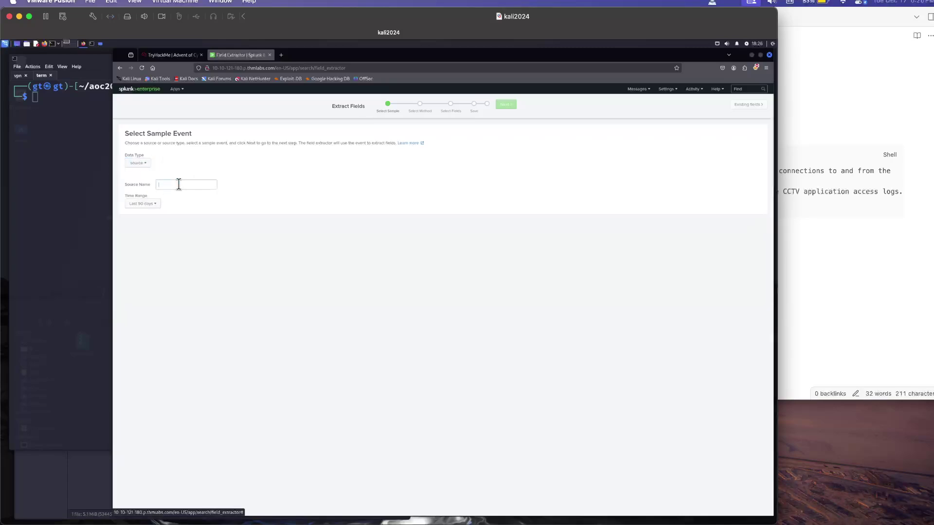
text(cctv_logs)
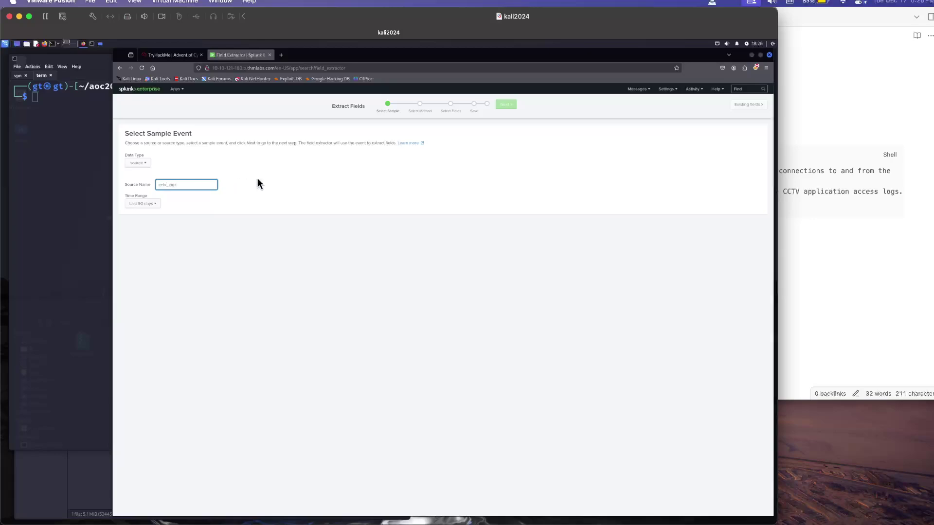
click(260, 178)
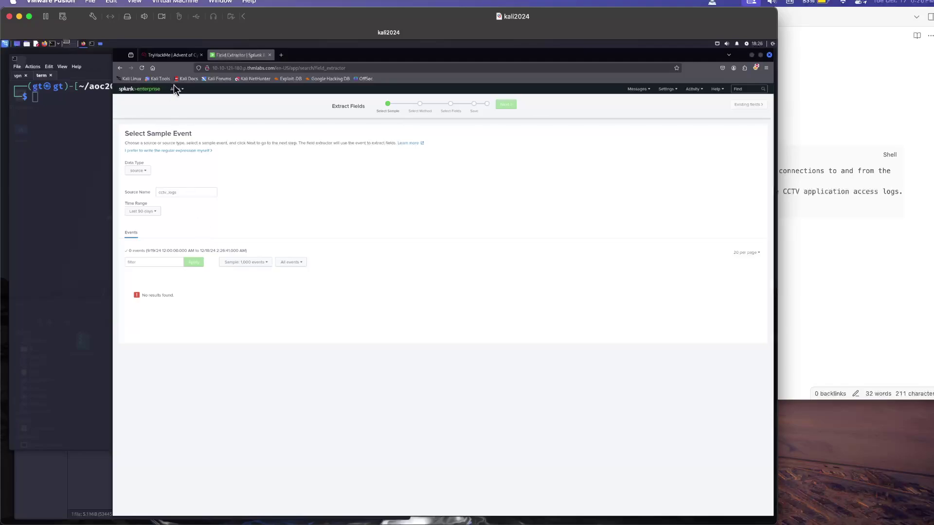
click(164, 56)
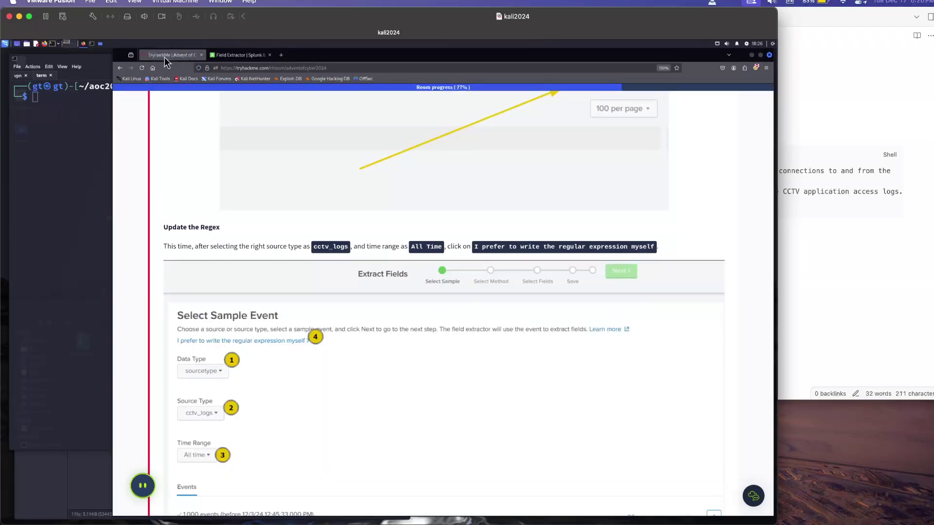
Step: Return to Splunk, open the Search & Reporting app and set the search time range to All time
click(228, 54)
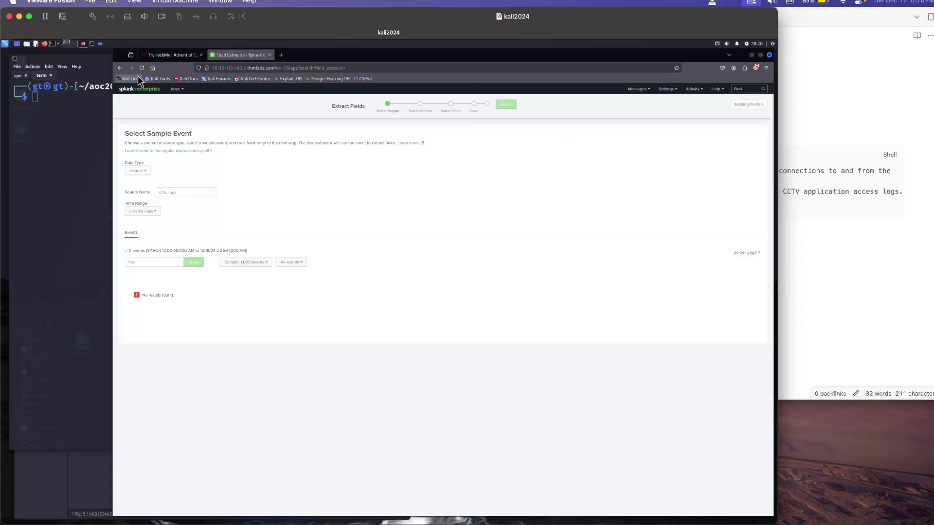
click(130, 90)
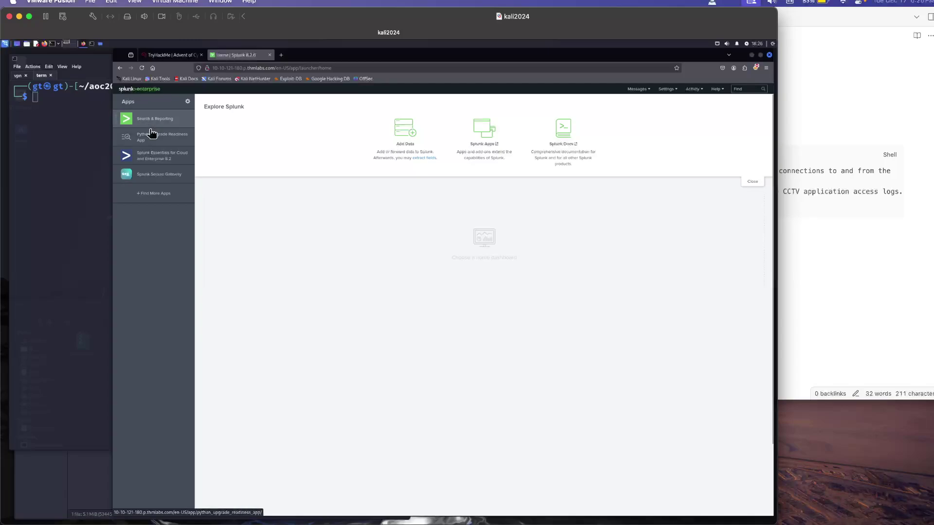
click(154, 126)
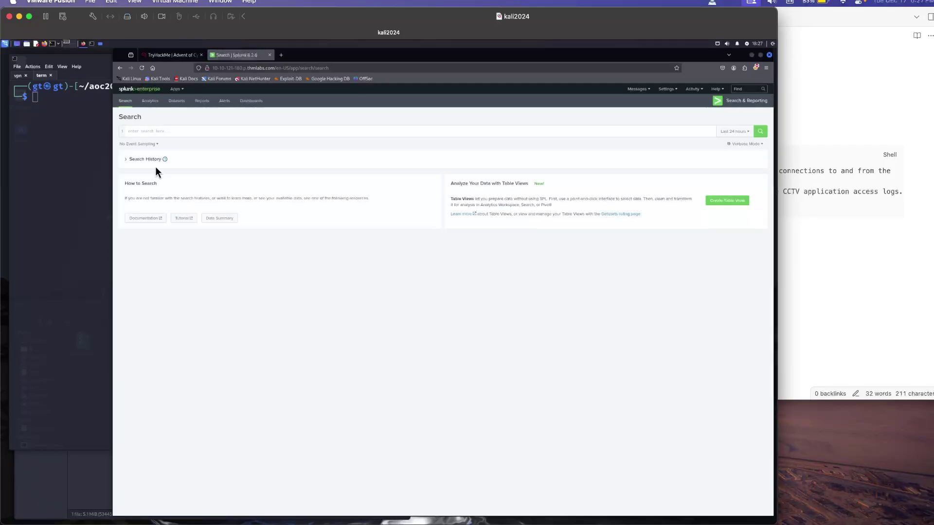
click(743, 136)
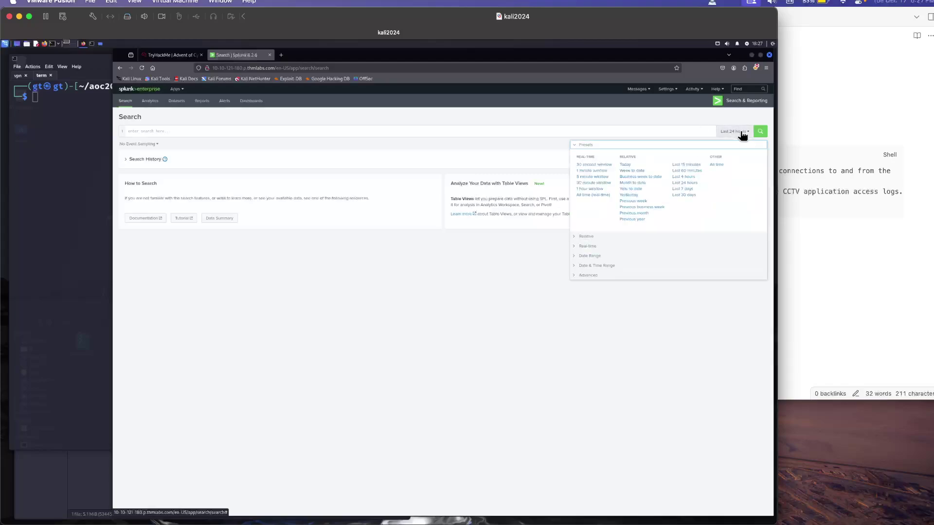
click(718, 162)
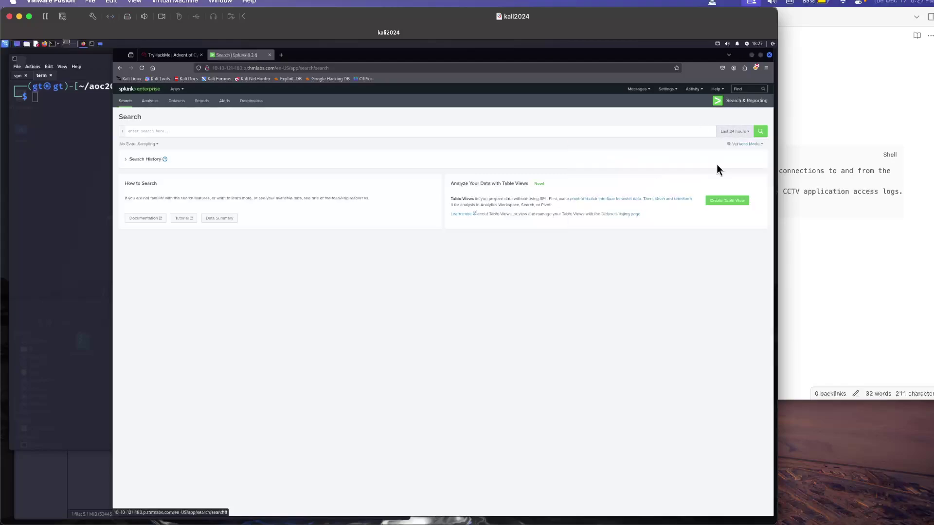
Step: Search for index=* and narrow the events to the sourcetype cctv_logs
click(231, 130)
text(index=)
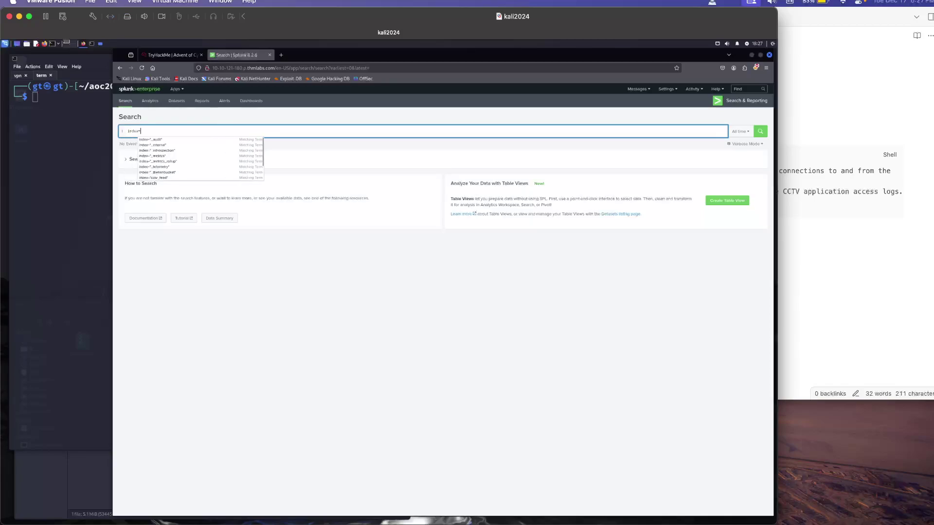
text(*)
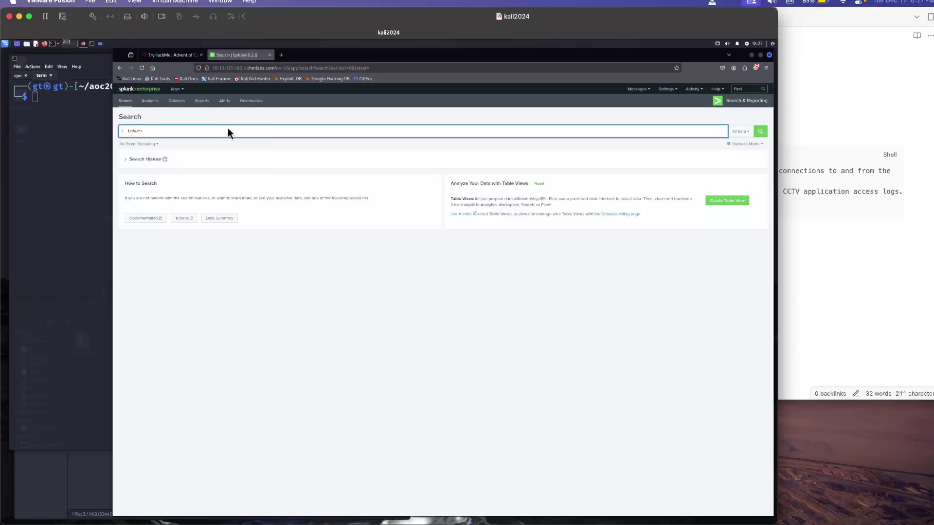
click(759, 136)
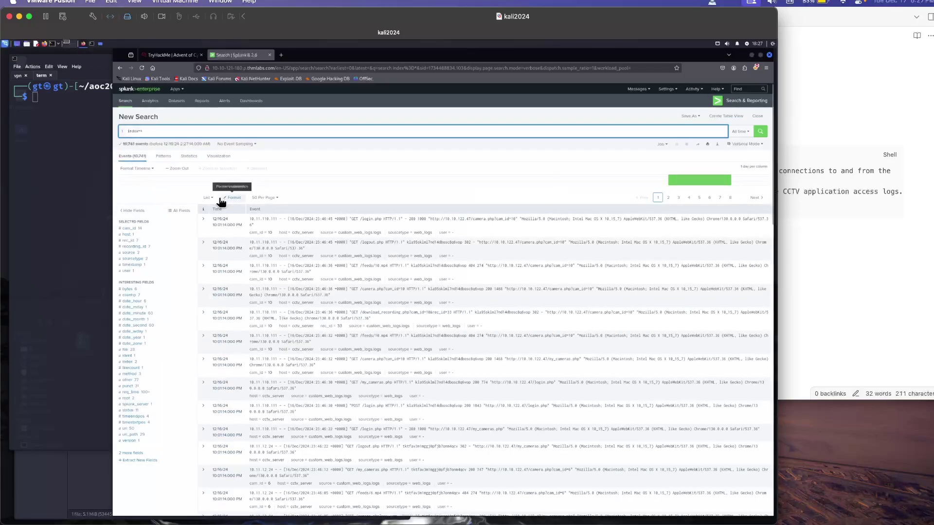
click(137, 260)
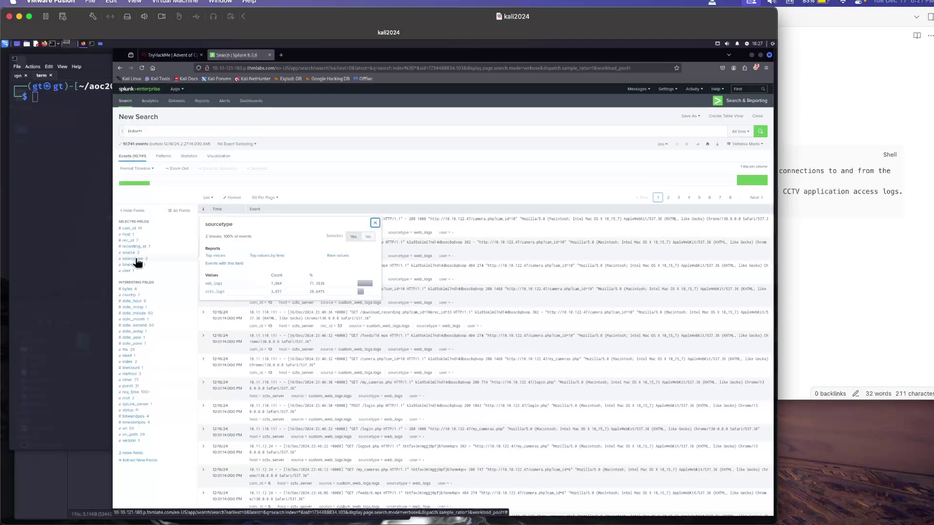
click(216, 292)
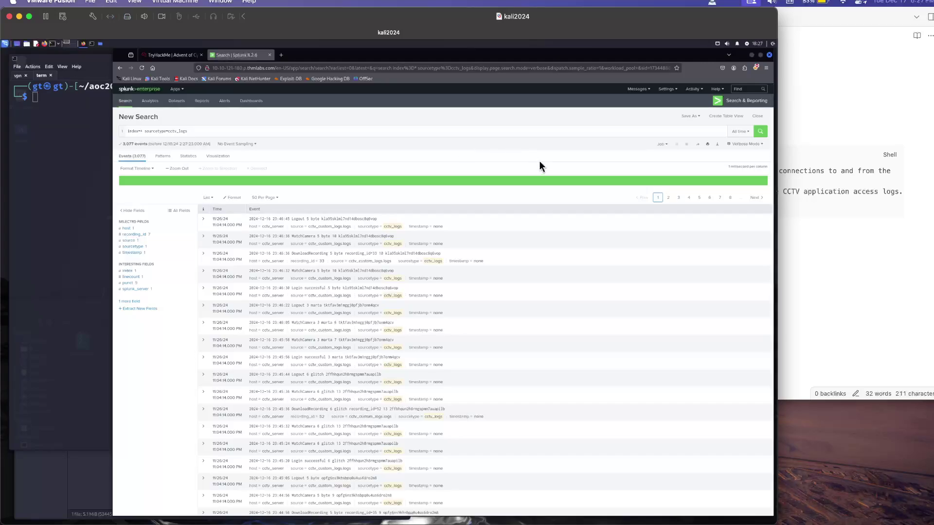
Step: Compare the task page's Examining CCTV Logs example with the Splunk search, and read through to the Extract New Field instructions
click(168, 52)
scroll(390, 345, up, 20)
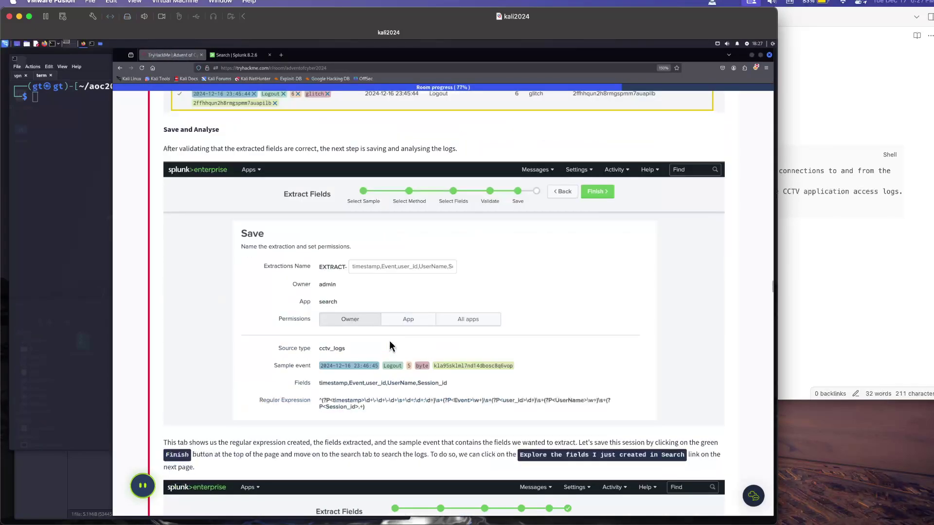
scroll(389, 345, up, 15)
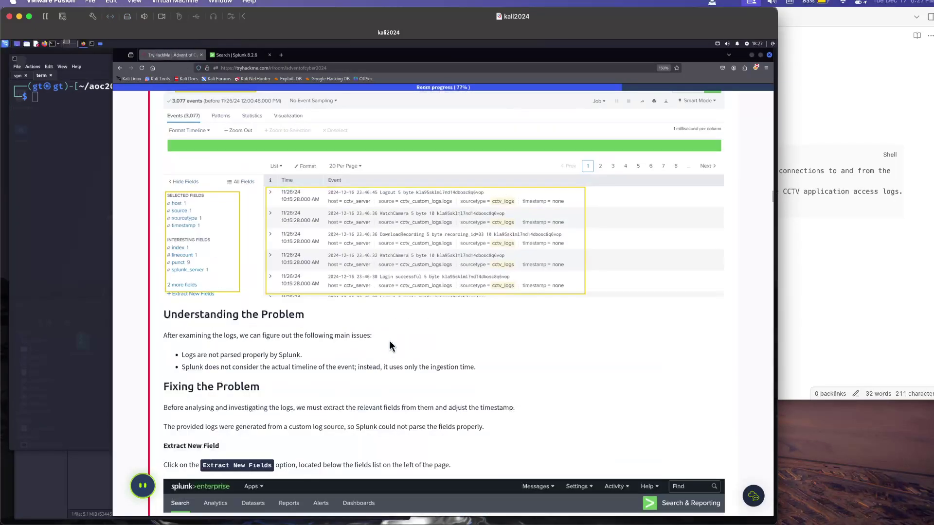
scroll(390, 346, up, 4)
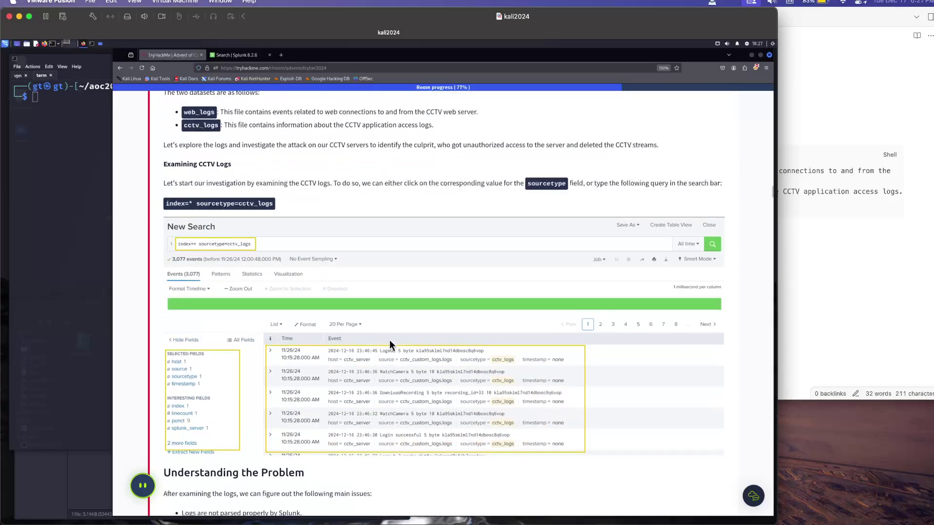
click(242, 55)
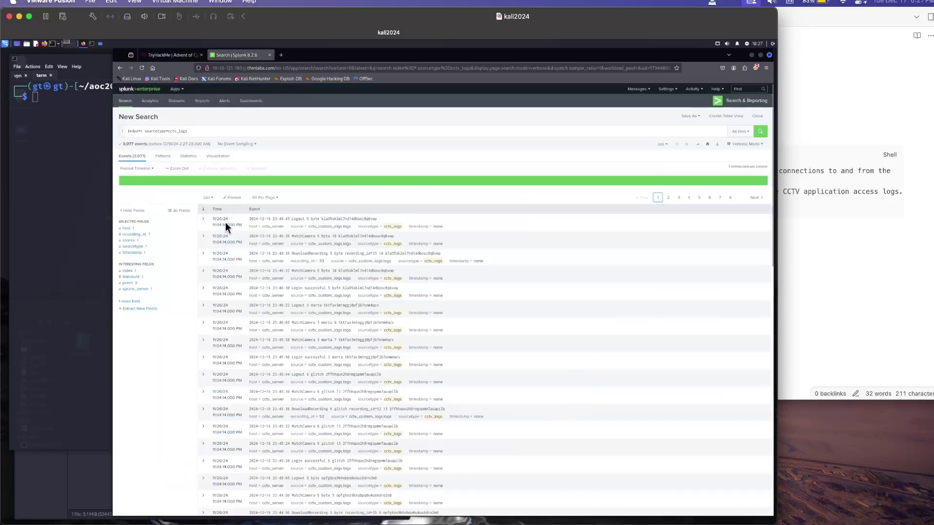
click(152, 55)
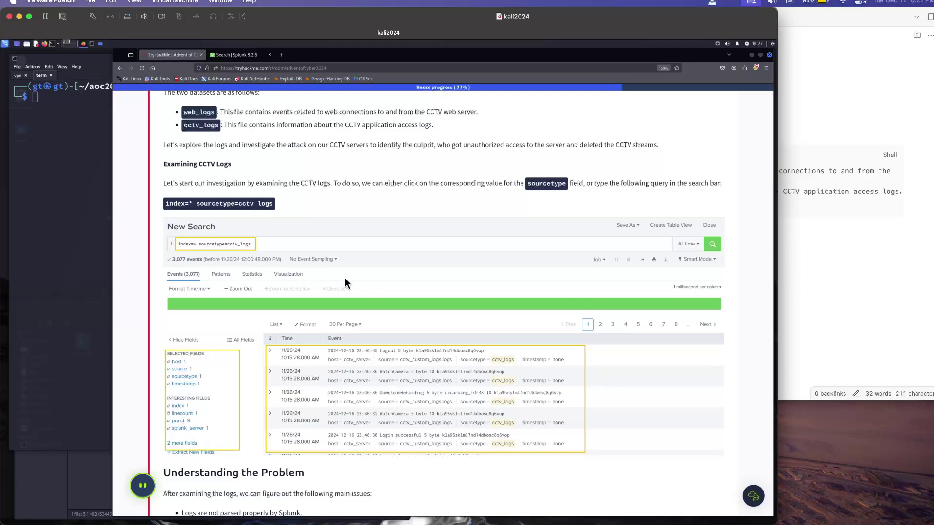
click(212, 55)
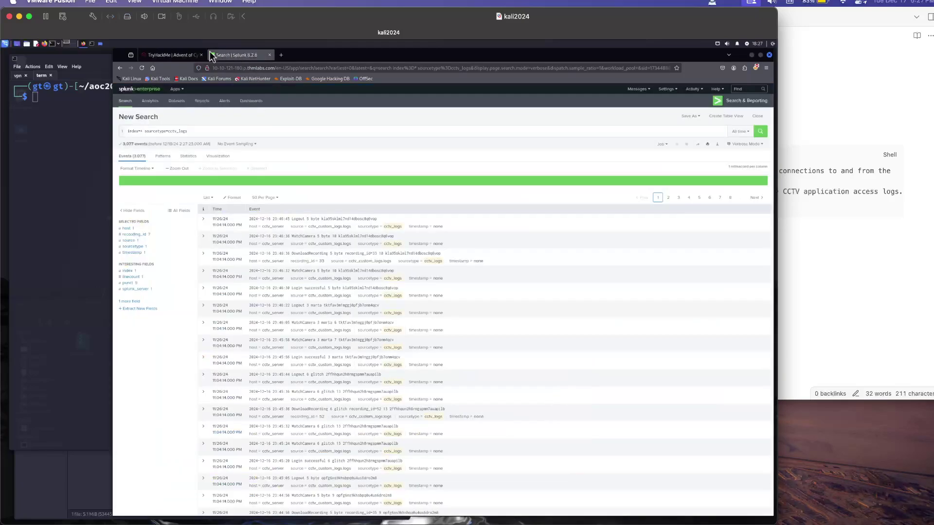
click(180, 54)
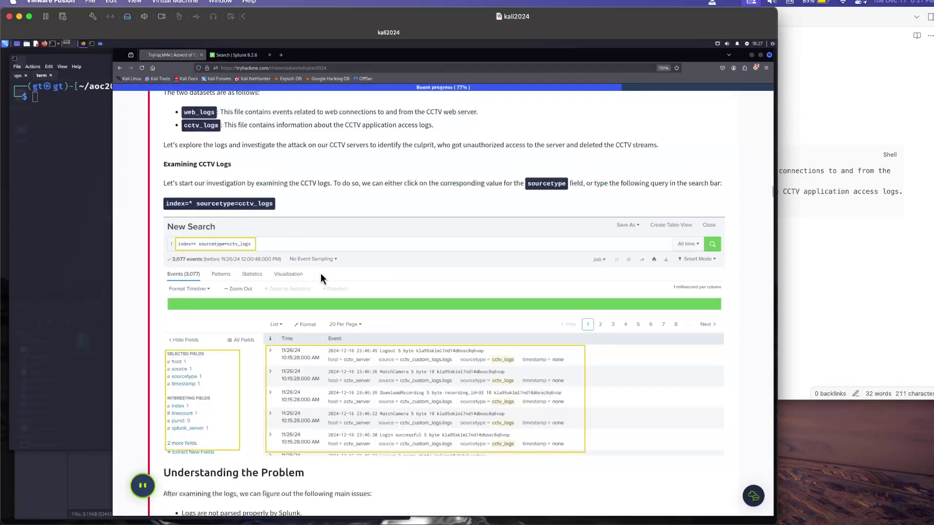
scroll(321, 278, down, 3)
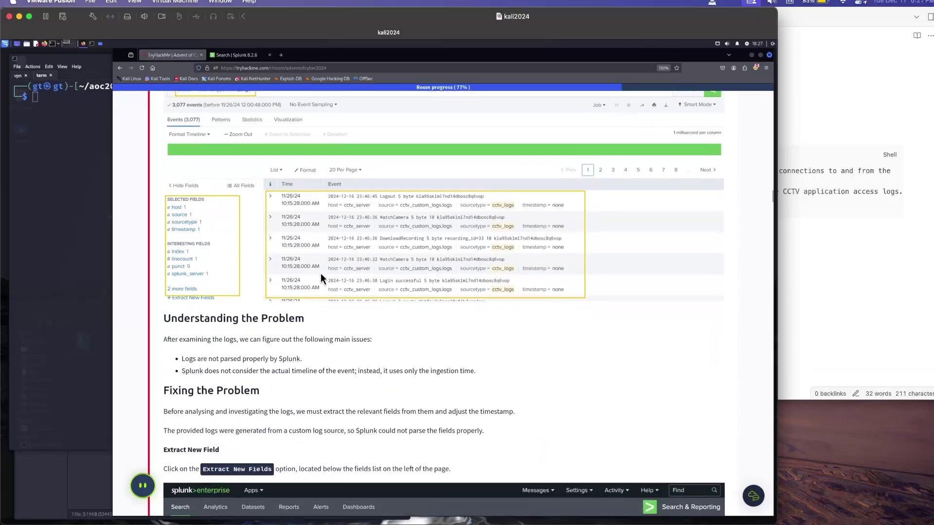
scroll(321, 278, down, 6)
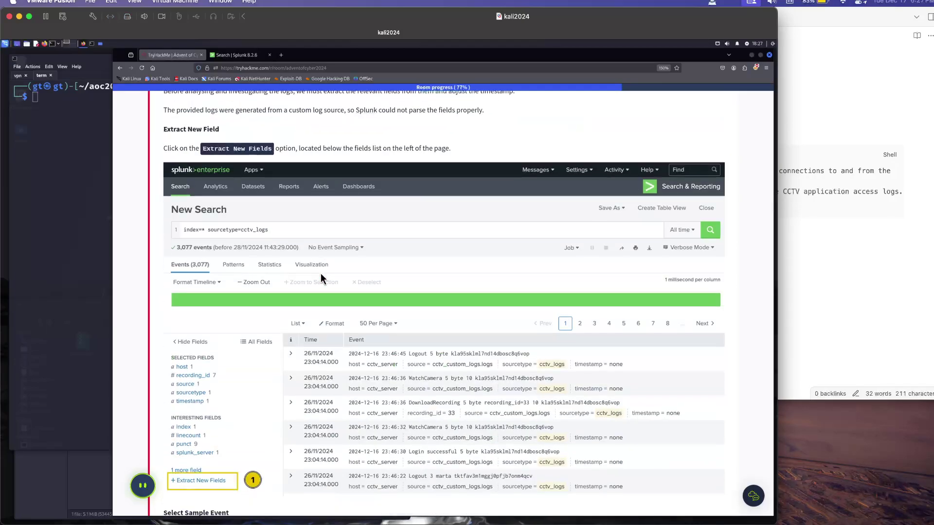
scroll(320, 273, down, 2)
Step: Start a new field extraction from the cctv_logs search in Splunk, using the first Logout event as sample and Regular Expression as method
click(245, 58)
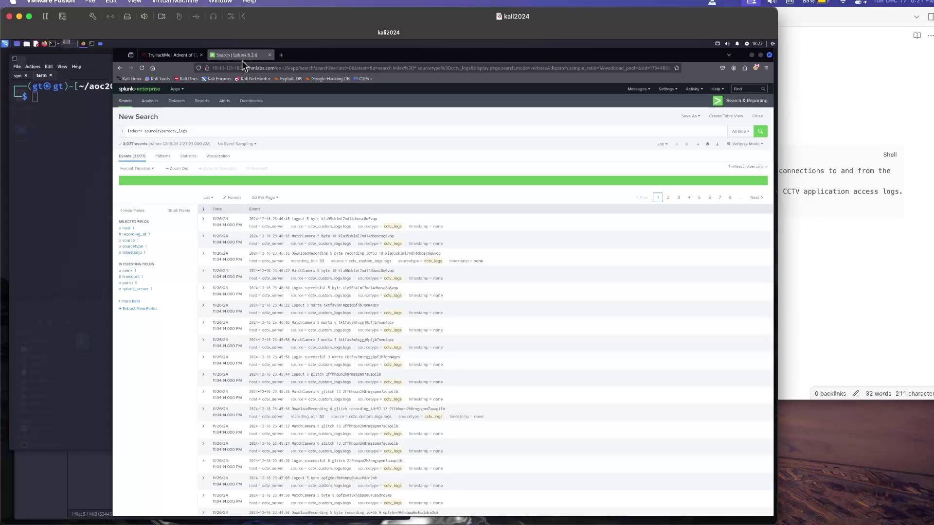
click(144, 310)
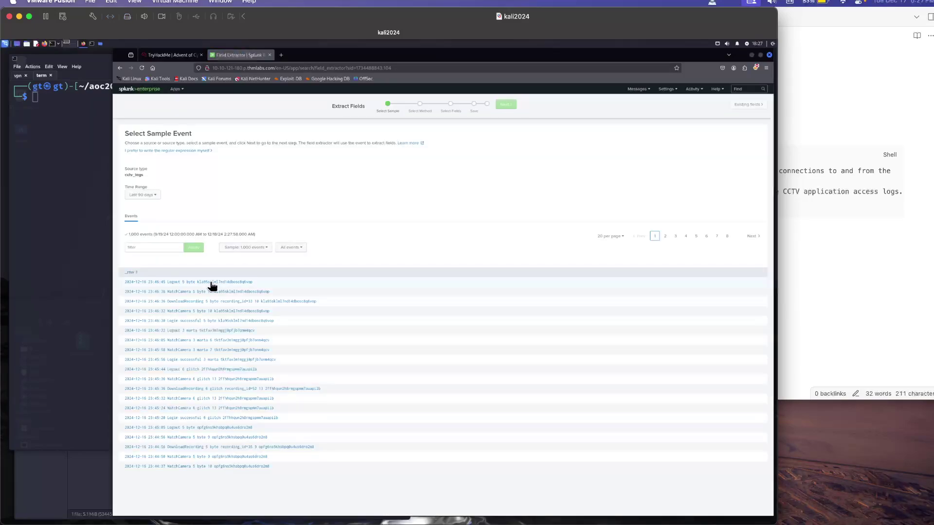
click(172, 283)
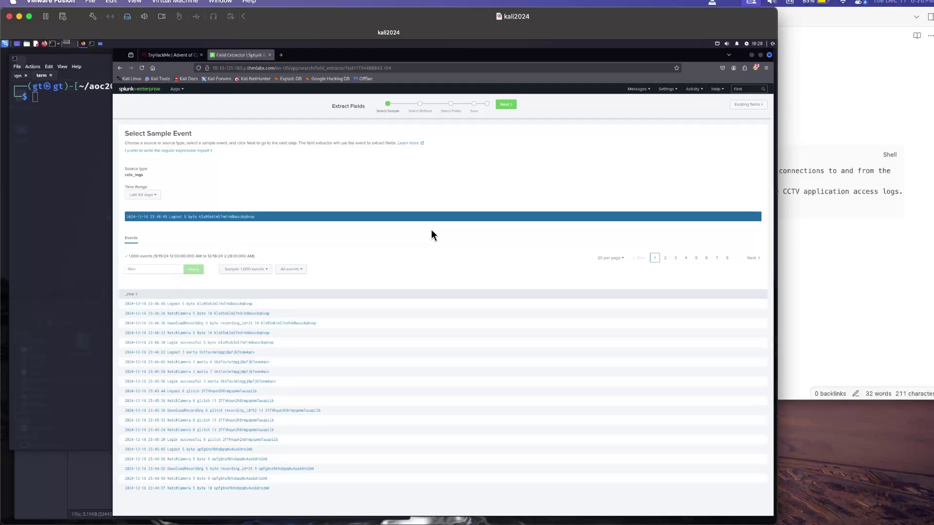
click(506, 104)
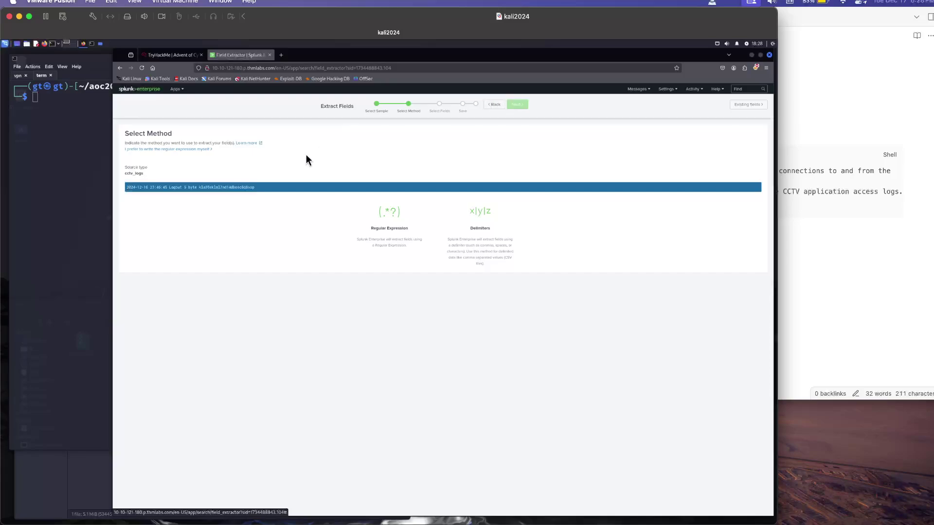
click(397, 214)
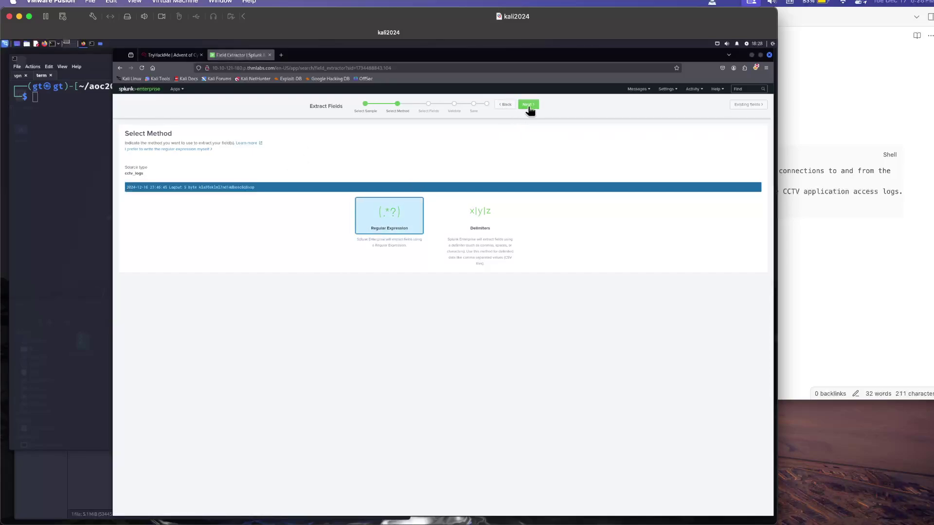
click(531, 104)
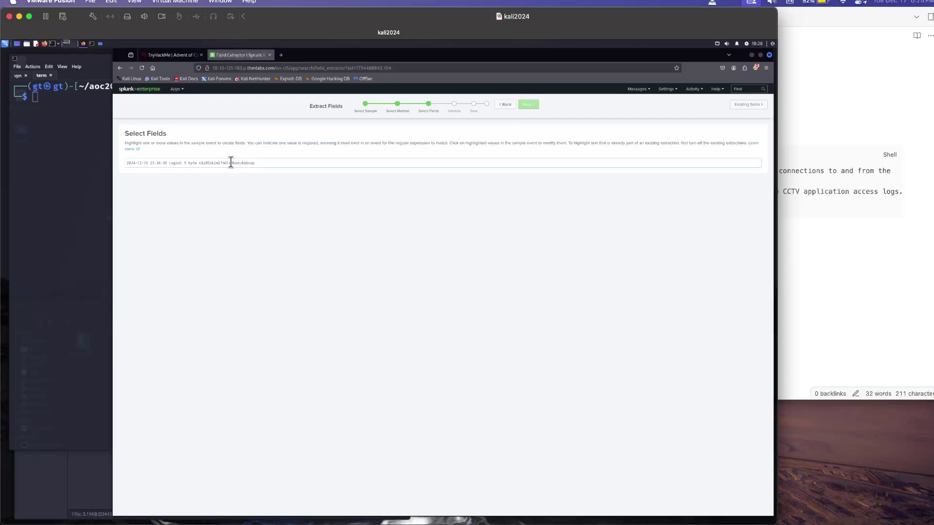
triple_click(150, 163)
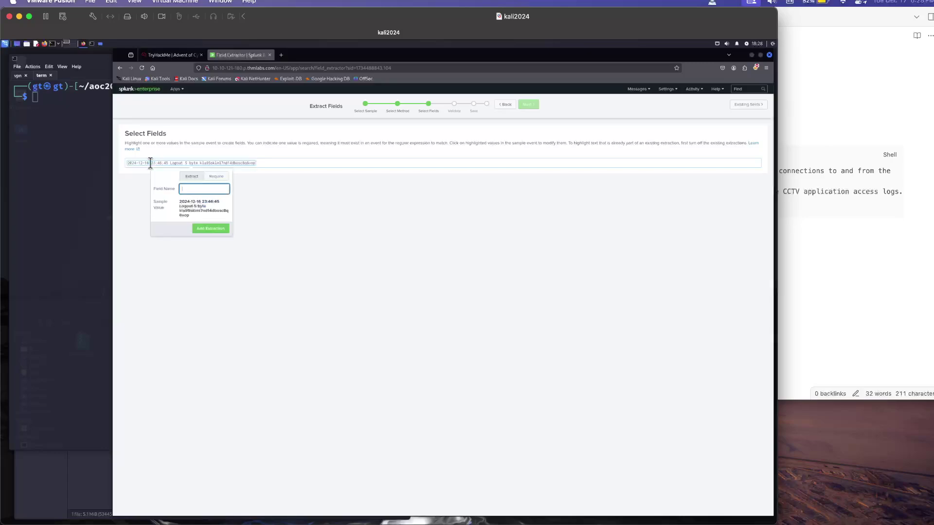
click(272, 182)
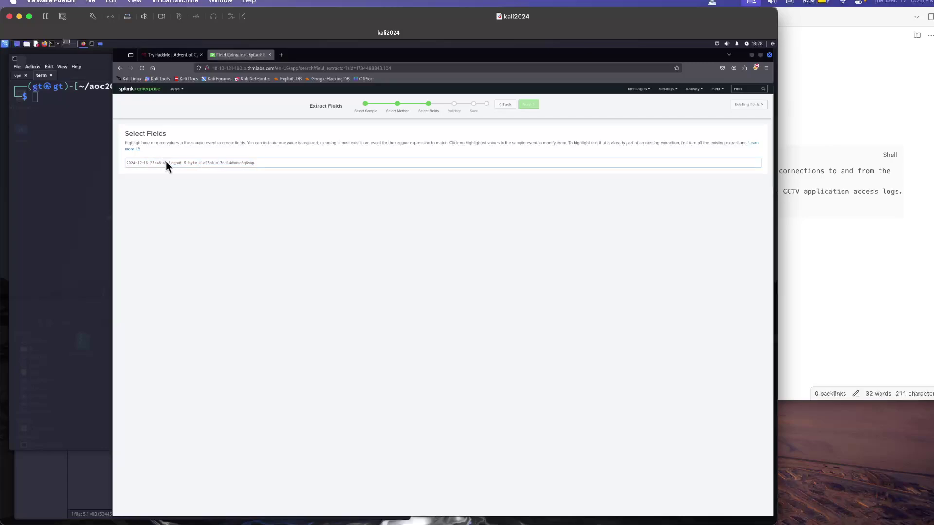
drag(164, 162, 113, 160)
click(169, 162)
drag(168, 162, 124, 164)
click(140, 162)
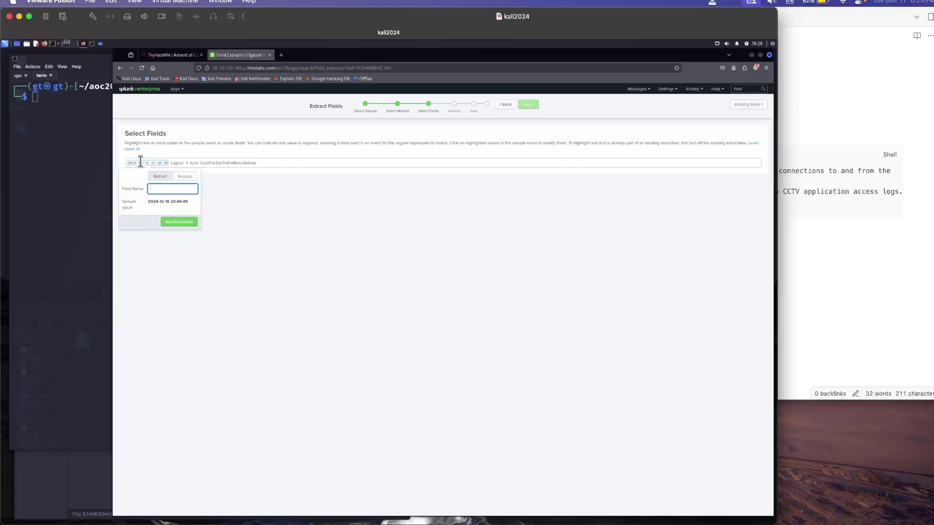
text(timestamp)
click(179, 222)
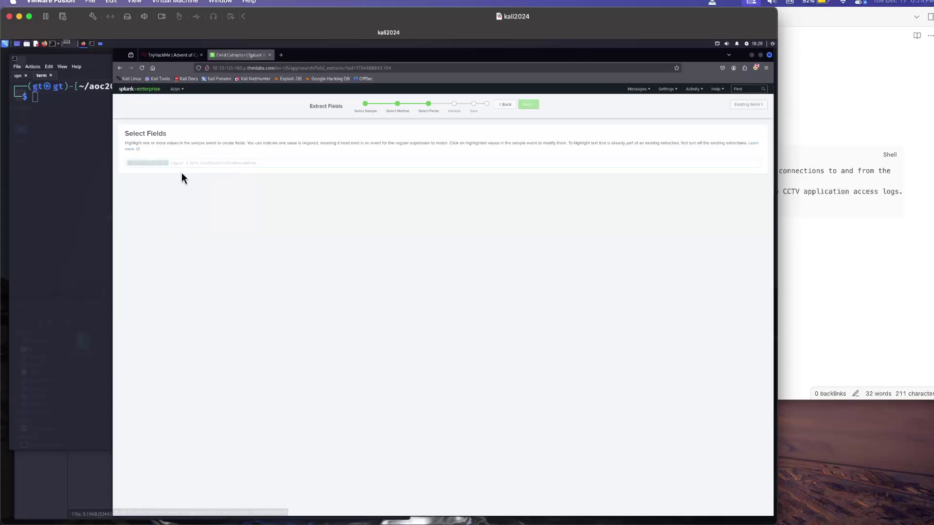
Step: Extract Logout in the sample event as the field event and the value 5 as user_id
double_click(176, 162)
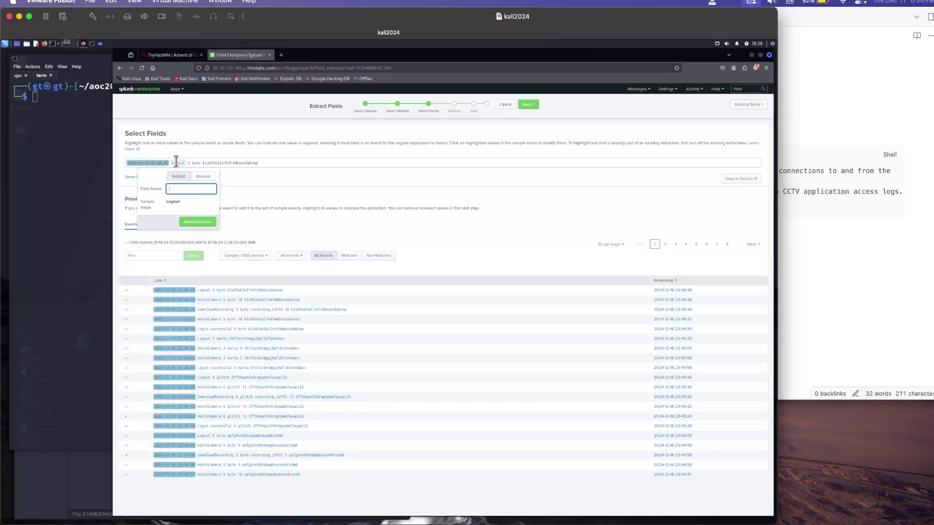
text(event)
key(Return)
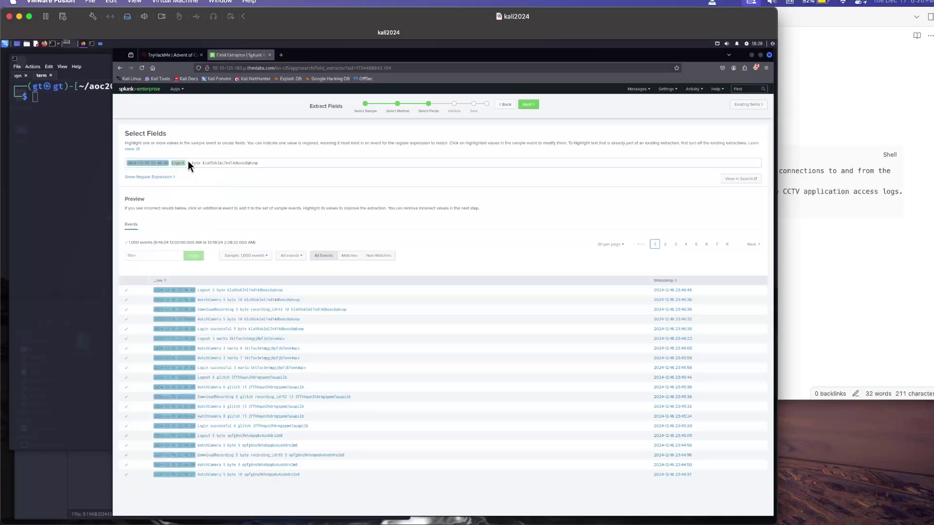
double_click(190, 162)
text(ud)
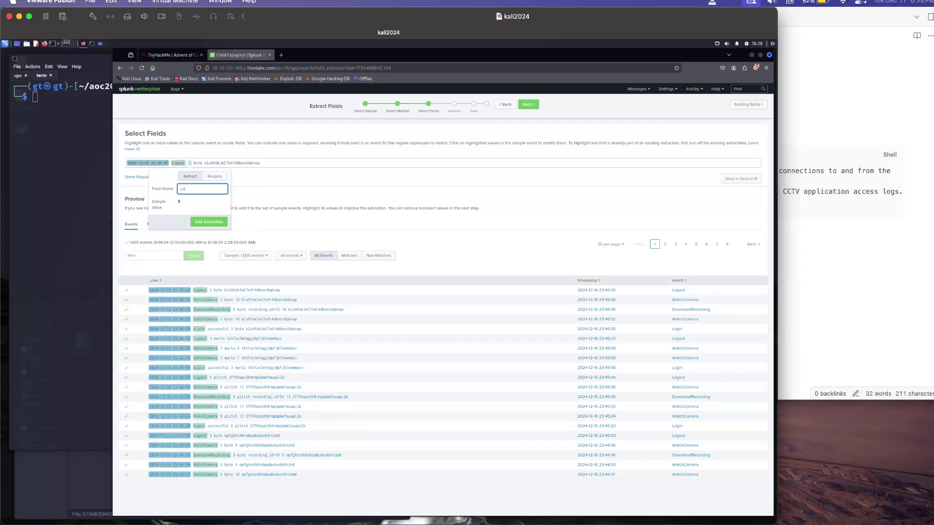
text(er_i)
key(Return)
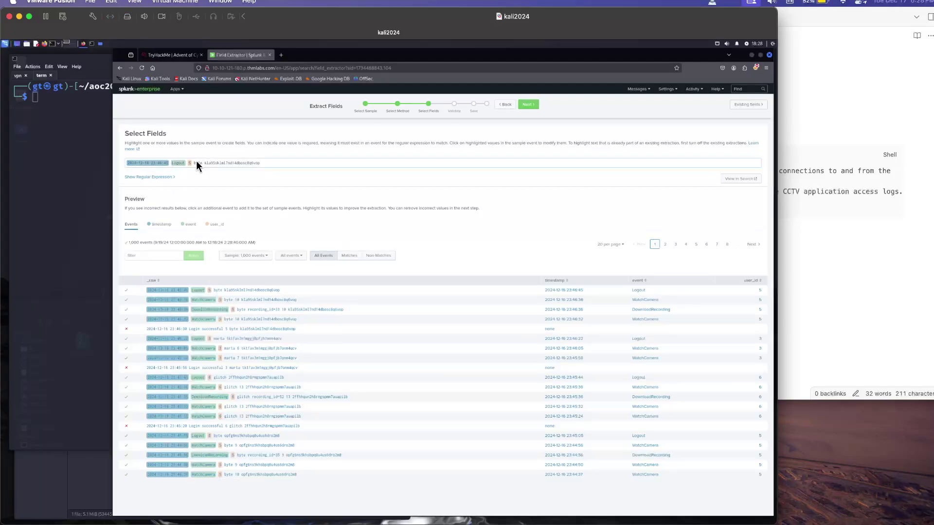
Step: Extract the account name following the user ID in the sample event as the field userName
double_click(196, 163)
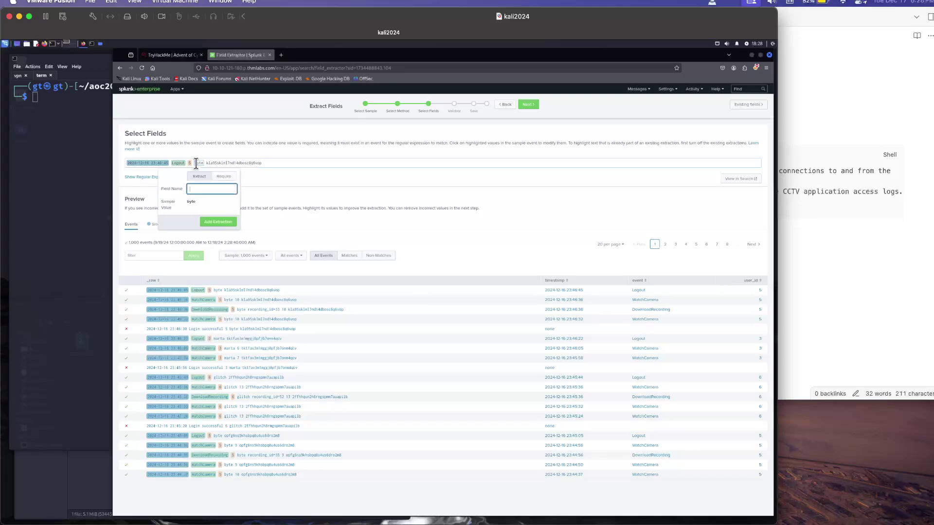
text(userName)
key(Return)
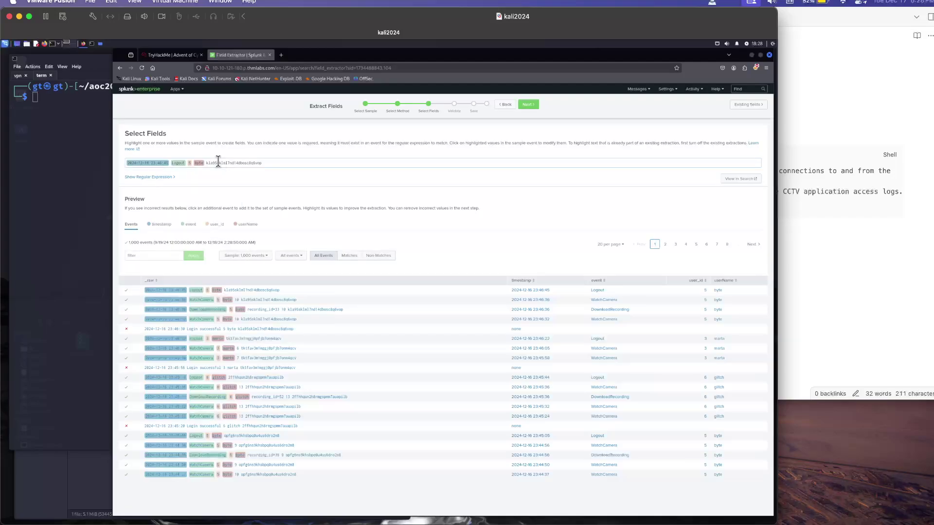
Step: Extract the session string at the end of the sample event as the field session
double_click(219, 163)
text(sedsio)
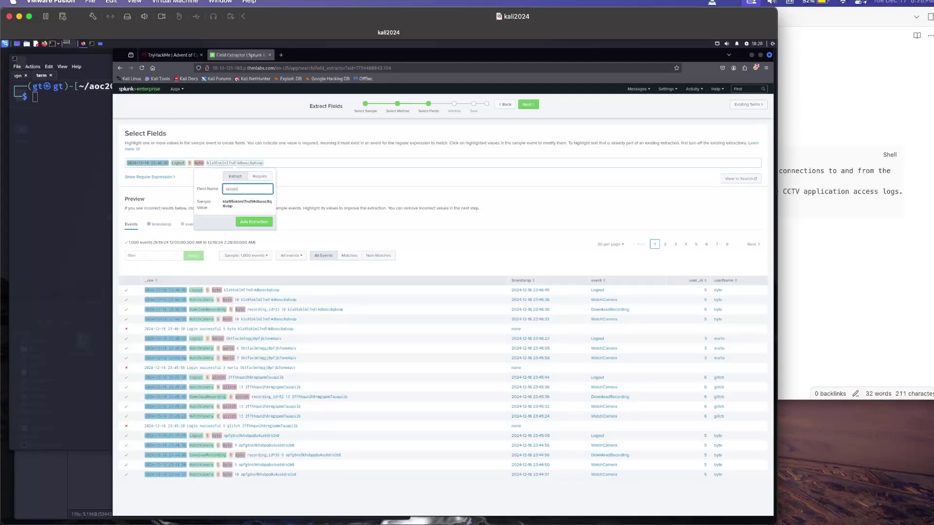
text(n)
click(249, 221)
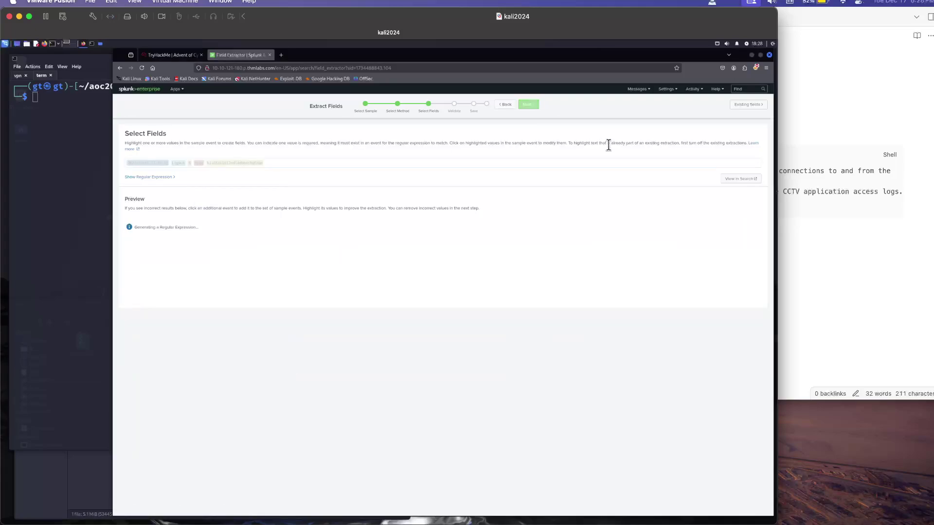
Step: Accept the validated fields and save the cctv_logs extraction with the default name and Owner permission
click(527, 105)
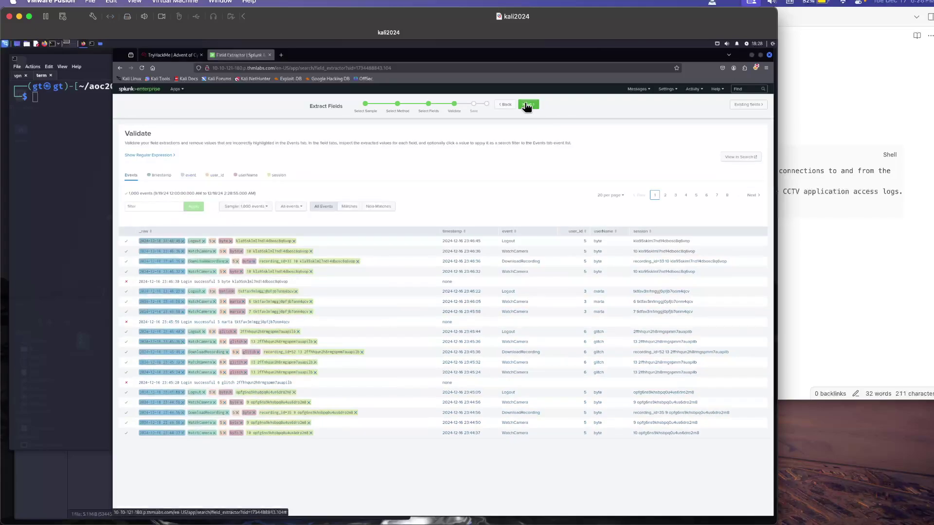
click(528, 105)
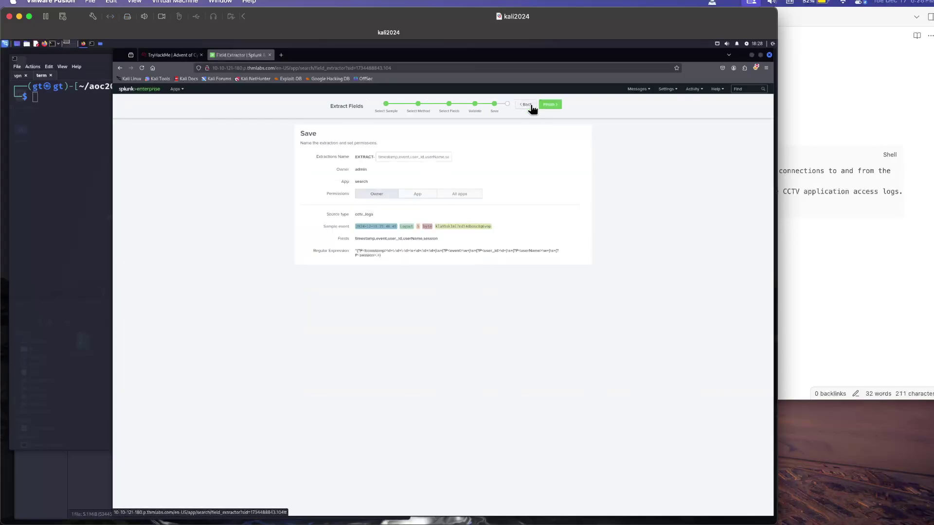
click(556, 106)
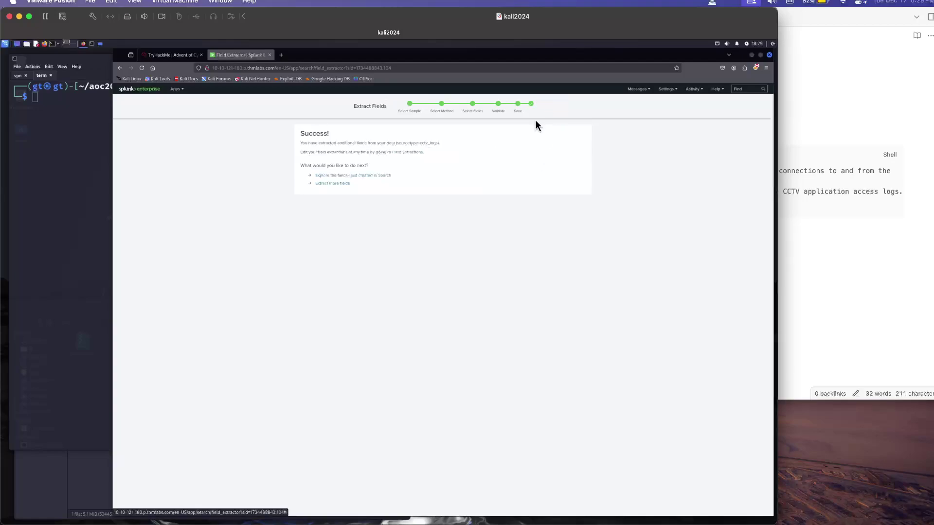
Step: Explore the newly extracted fields in a cctv_logs search with the time range set to All time
click(353, 175)
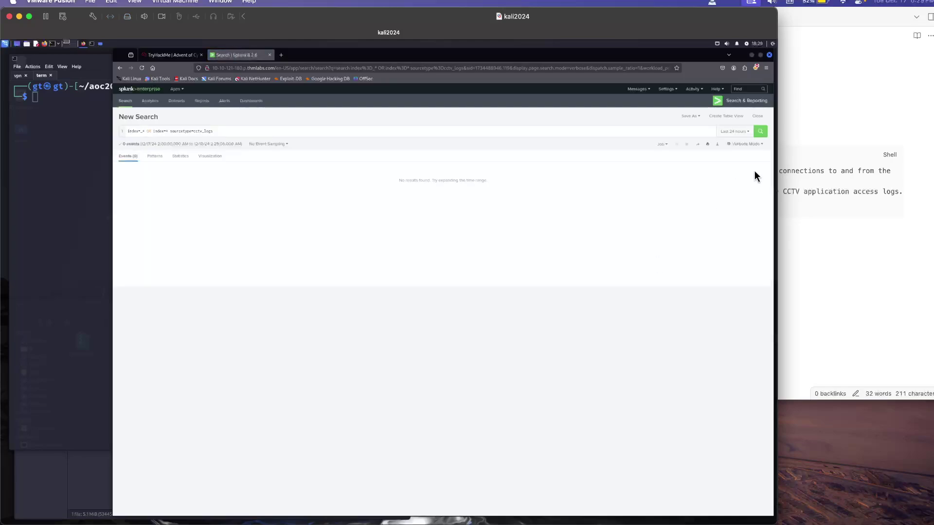
click(743, 131)
click(716, 165)
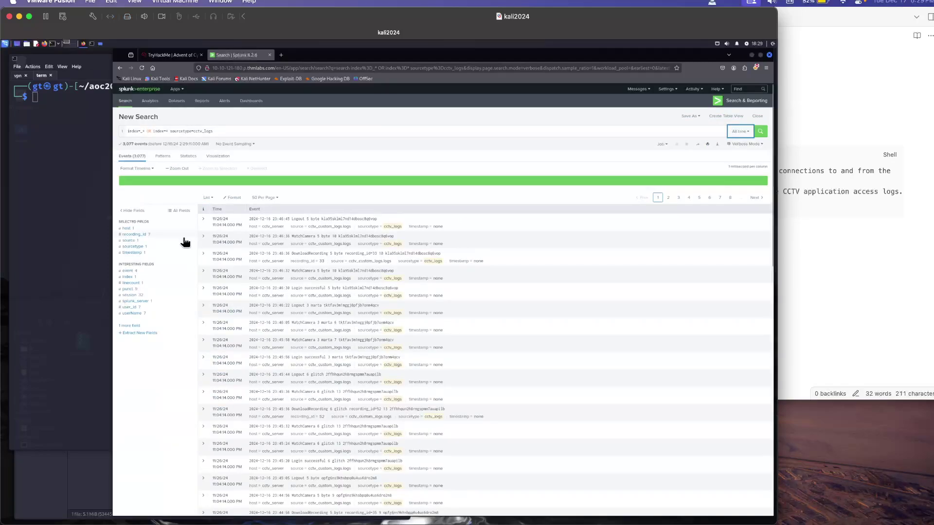
Step: Read the TryHackMe task's guidance on wrongly parsed fields and removing the field extraction, and return to the Splunk search
click(168, 56)
scroll(422, 395, down, 20)
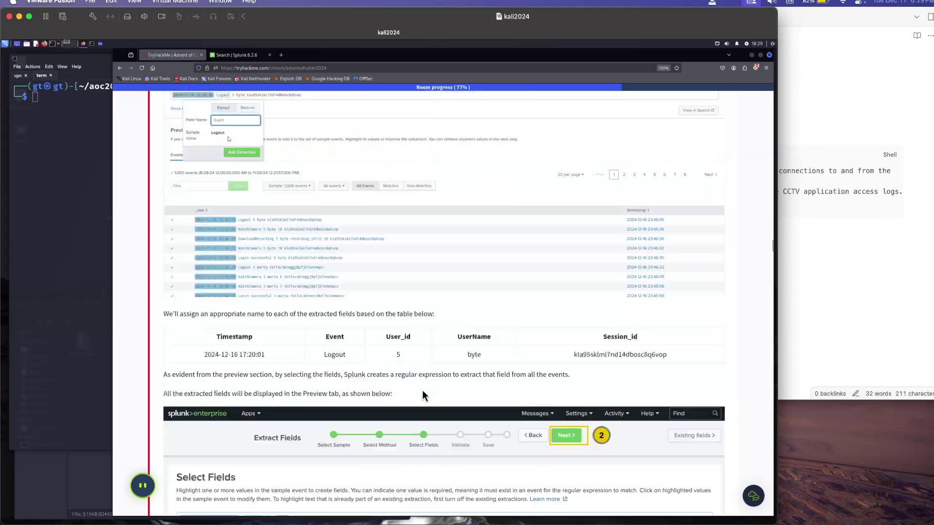
scroll(422, 395, down, 8)
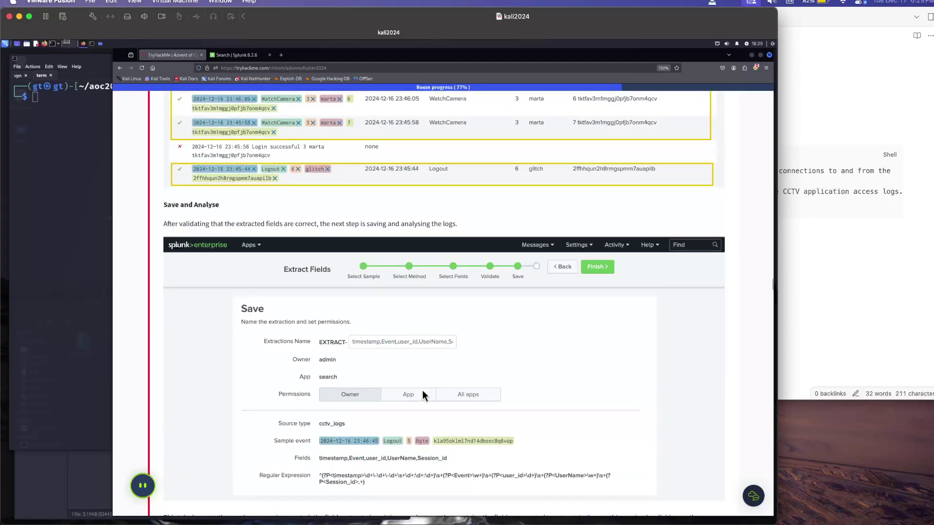
scroll(422, 395, down, 15)
scroll(422, 395, up, 5)
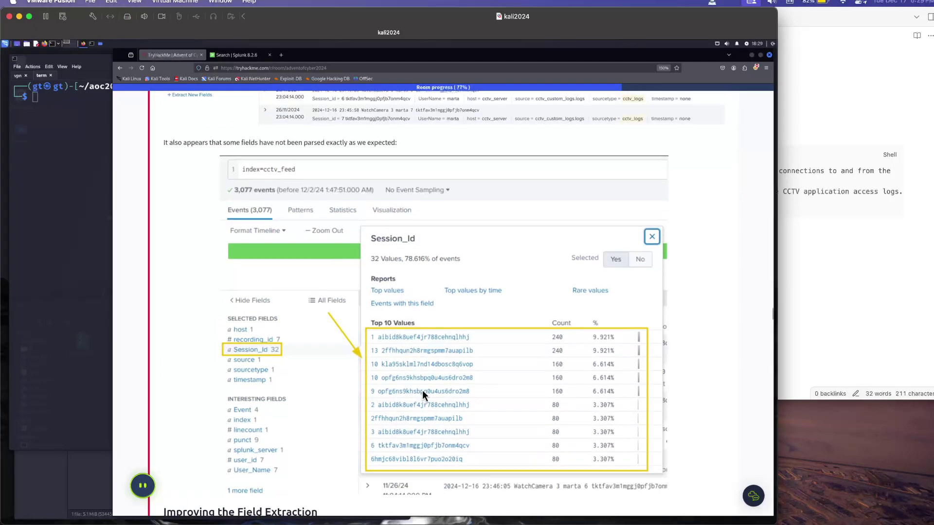
scroll(422, 395, down, 8)
scroll(423, 393, down, 10)
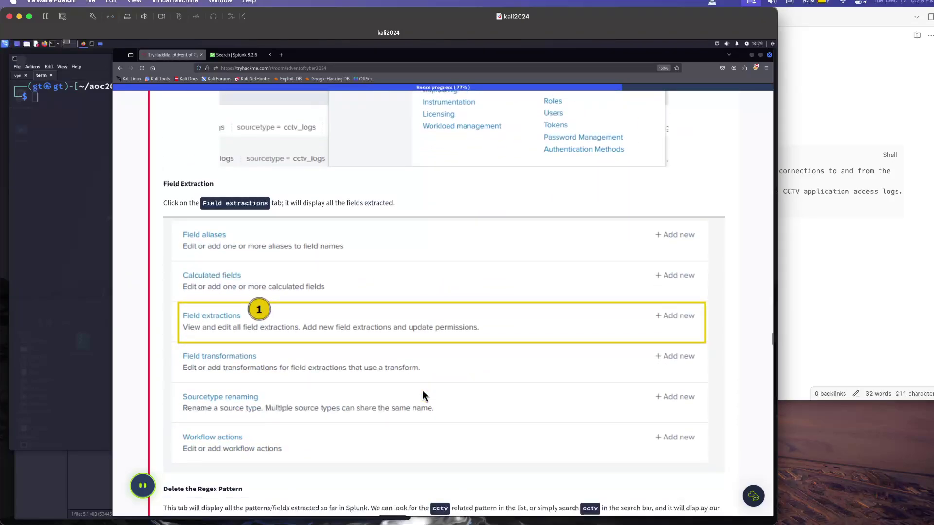
scroll(422, 392, up, 5)
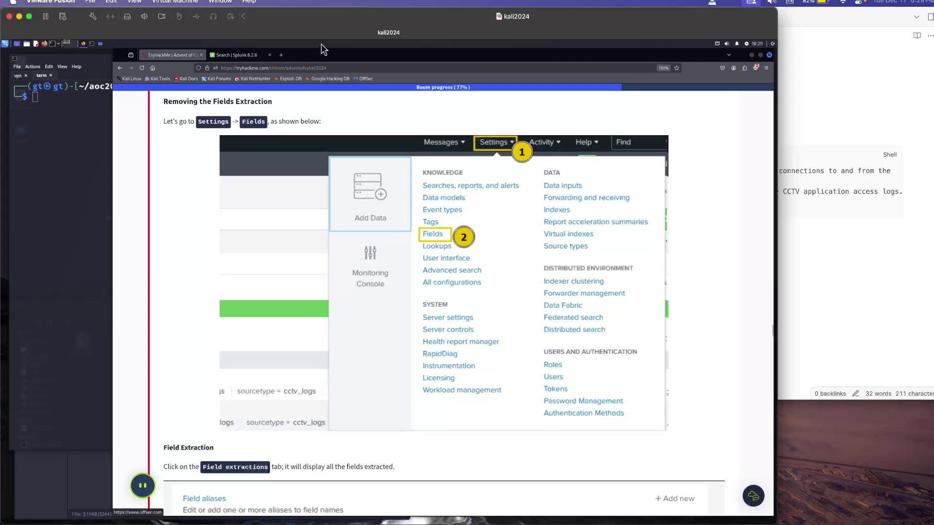
click(240, 55)
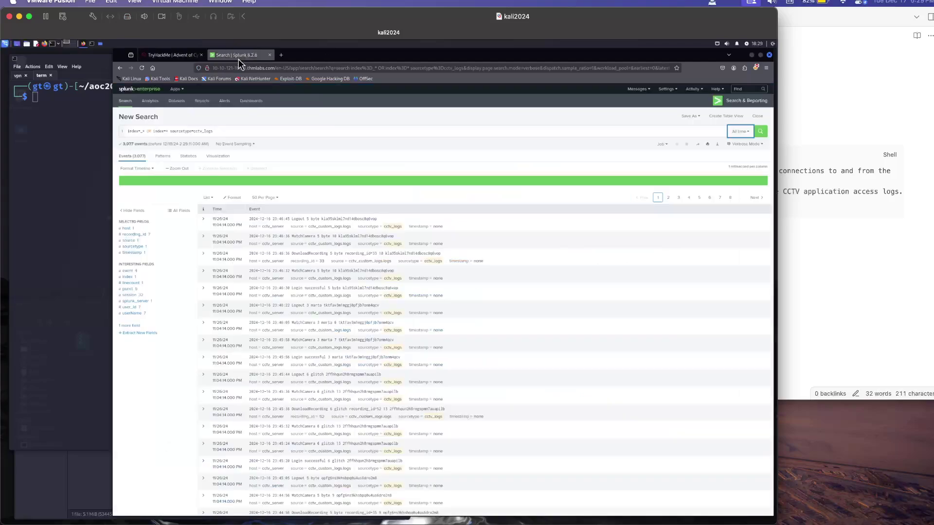
Step: Delete the inline cctv_logs EXTRACT field extraction from Splunk's field settings and open the Field Extractor
click(667, 89)
click(635, 140)
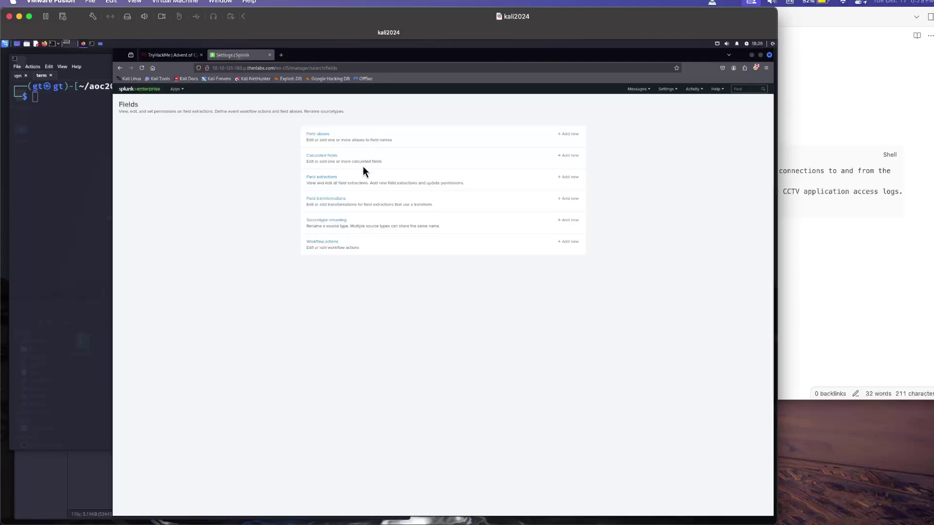
click(324, 176)
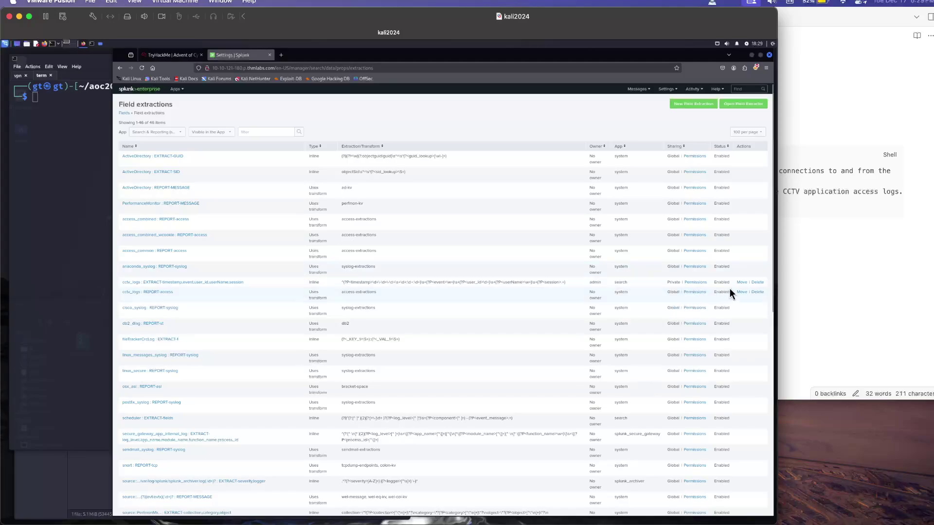
click(757, 283)
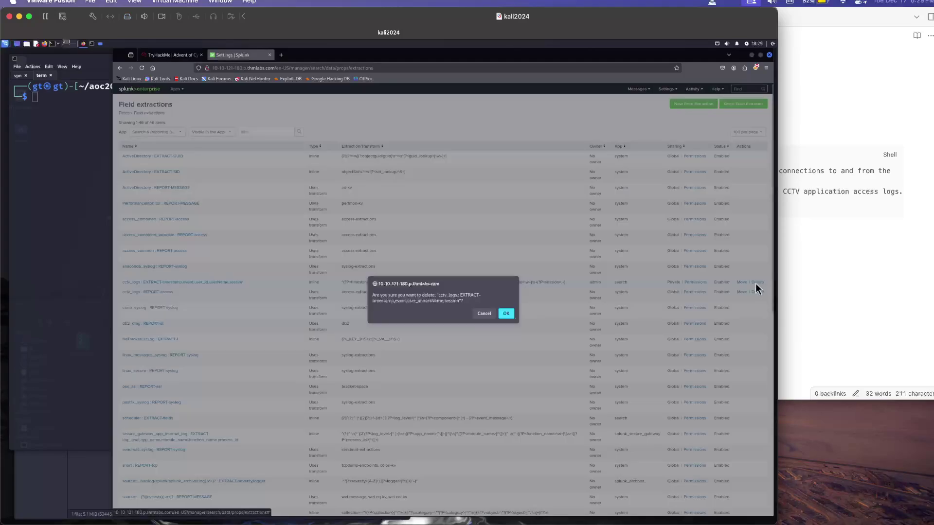
click(506, 313)
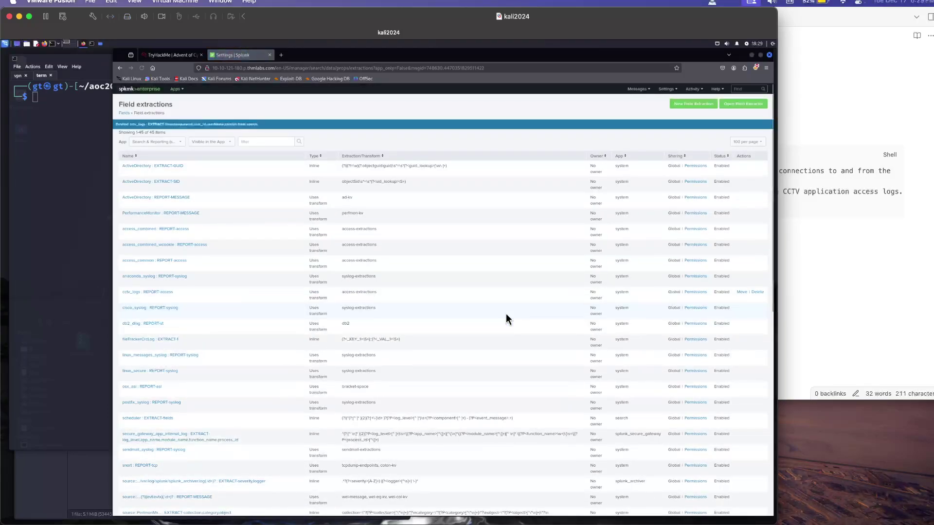
click(752, 108)
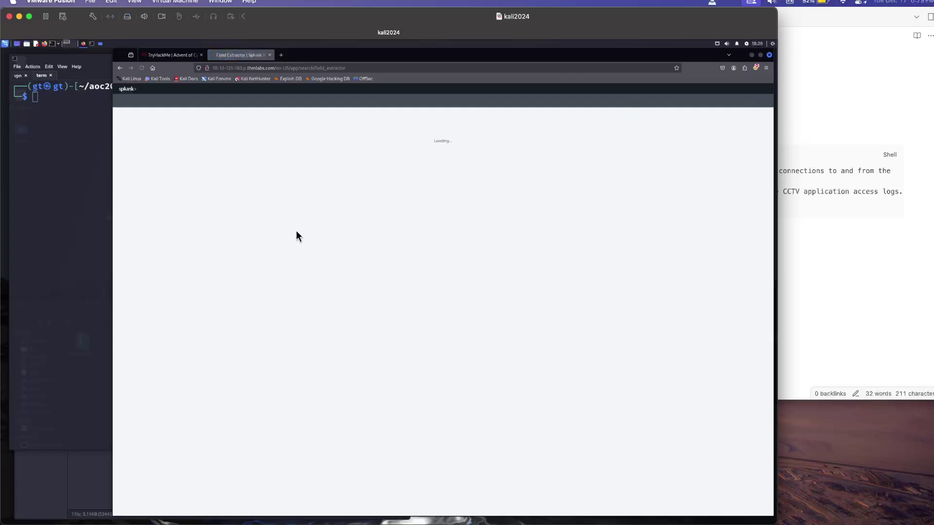
Step: Set the sample event's data type to source
click(142, 164)
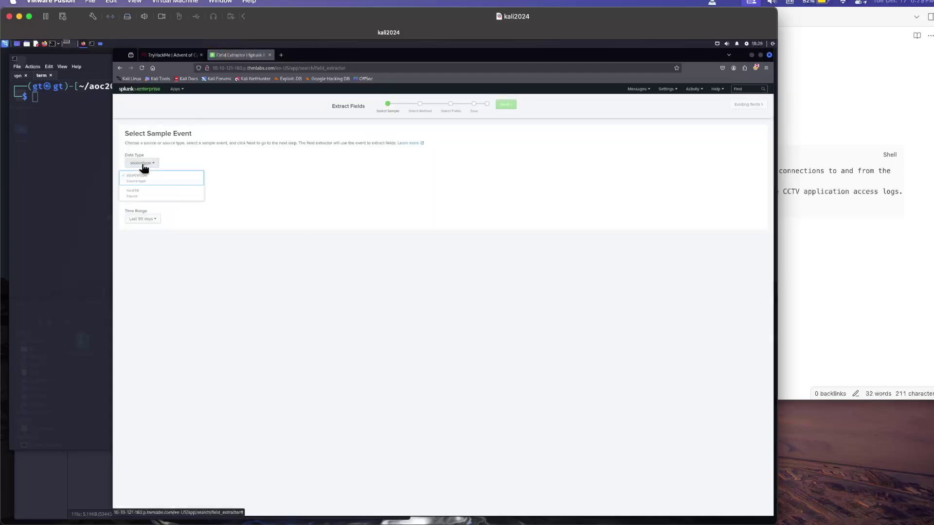
click(141, 184)
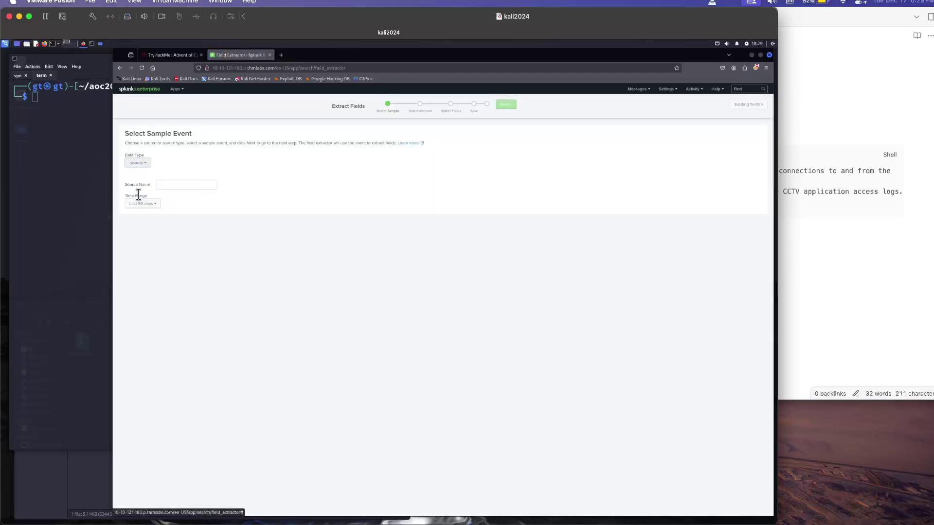
click(165, 185)
Step: Review the TryHackMe instructions on deleting the old pattern, reopening the Field Extractor and updating the regex
click(162, 54)
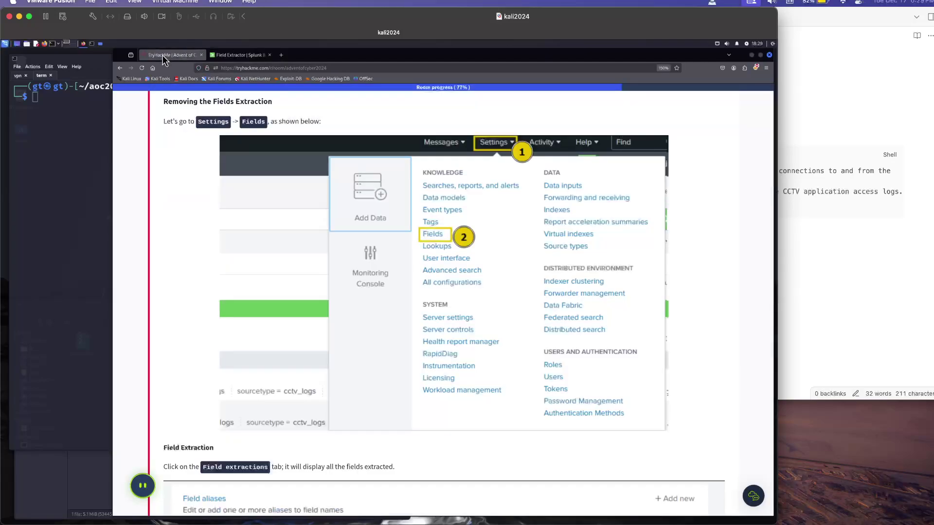
scroll(321, 325, down, 10)
scroll(321, 324, down, 14)
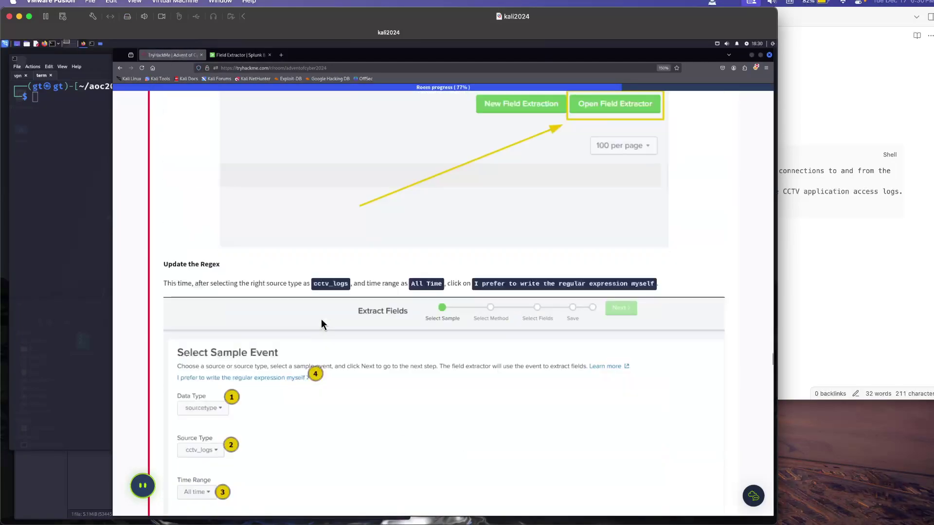
scroll(321, 325, up, 6)
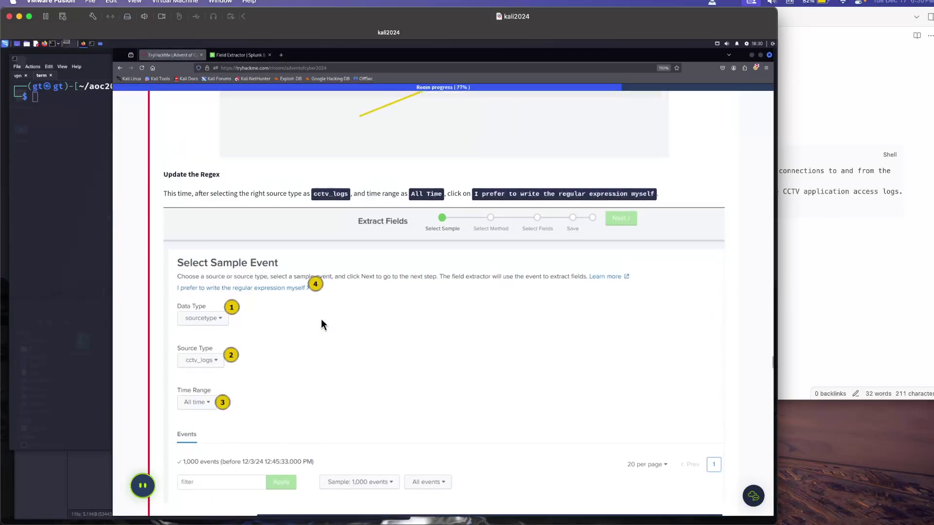
scroll(321, 324, up, 8)
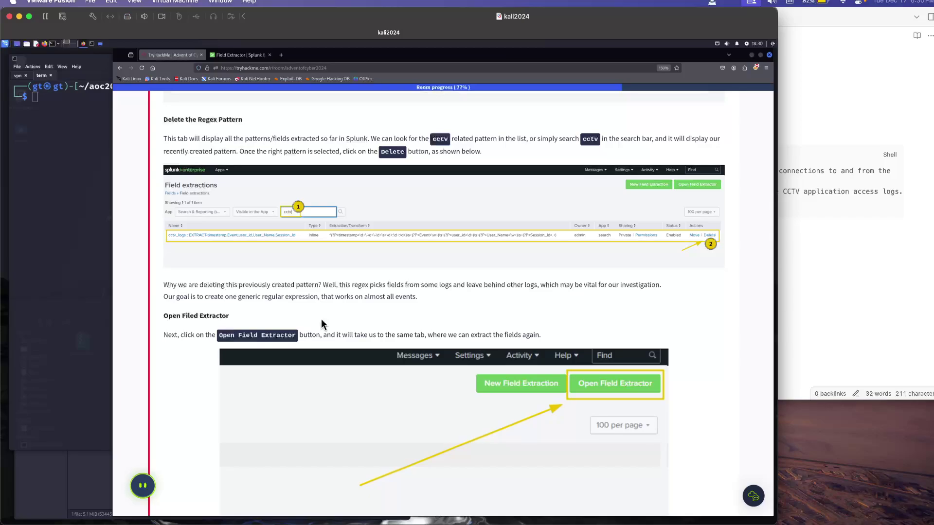
scroll(321, 320, down, 3)
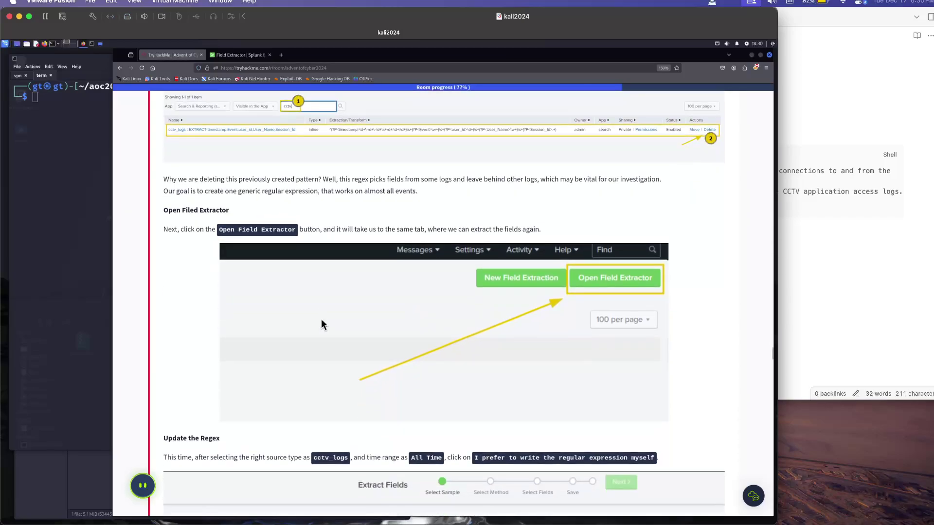
scroll(321, 319, down, 5)
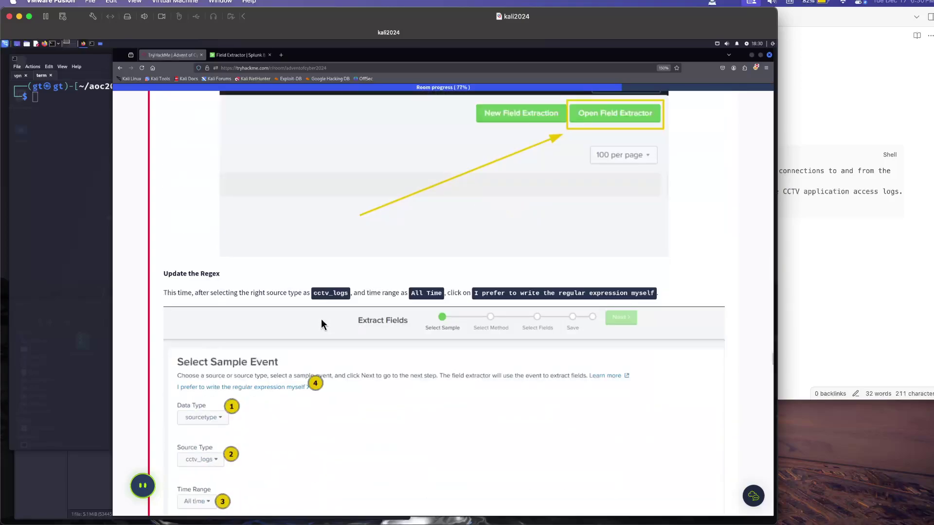
scroll(321, 321, down, 3)
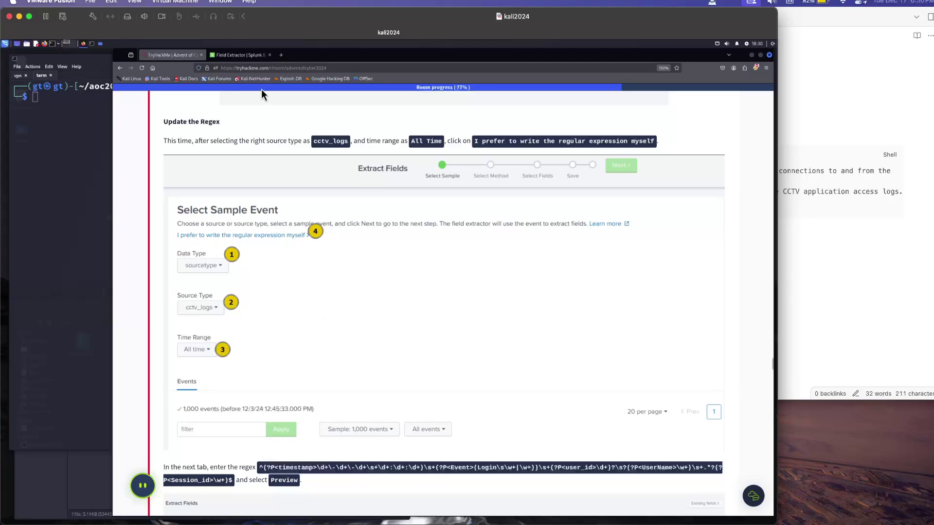
Step: Return to the Field Extractor, enter cctv_logs as the source name and look through the time range options
click(241, 55)
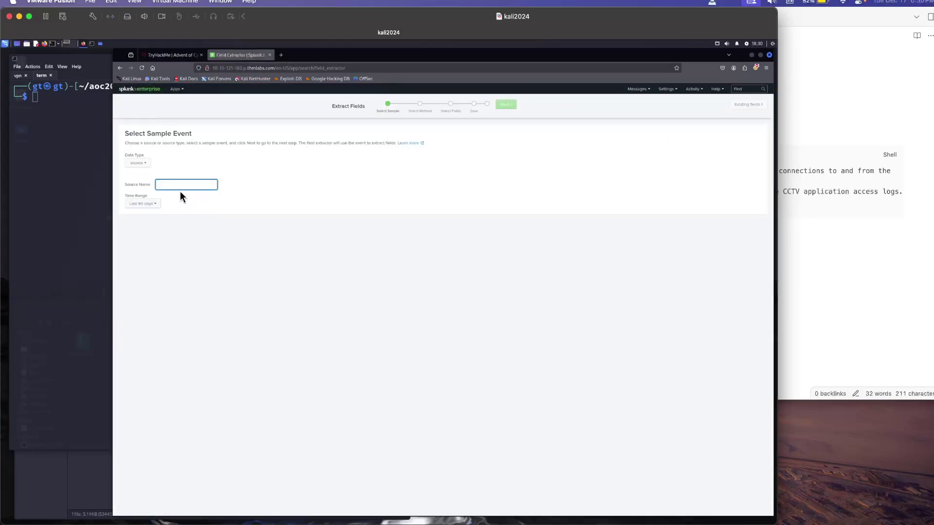
text(cctv_logs)
click(160, 206)
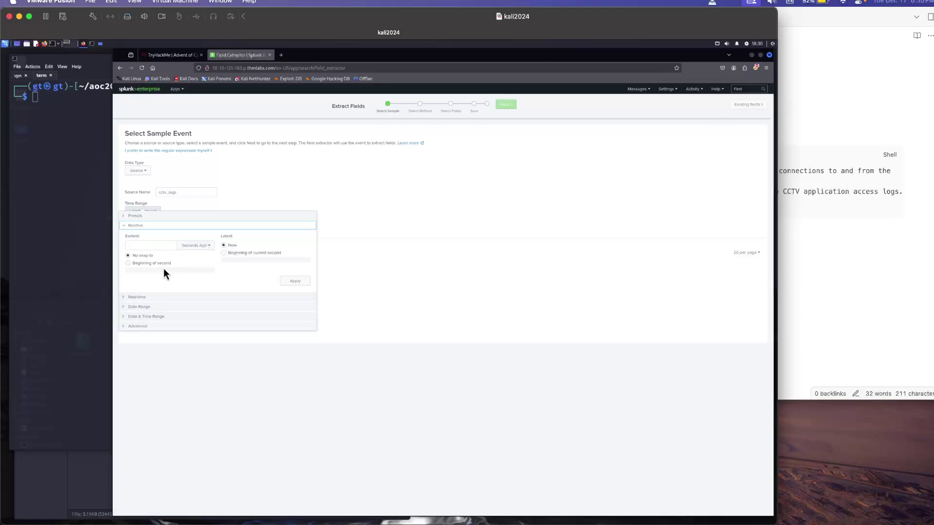
click(125, 299)
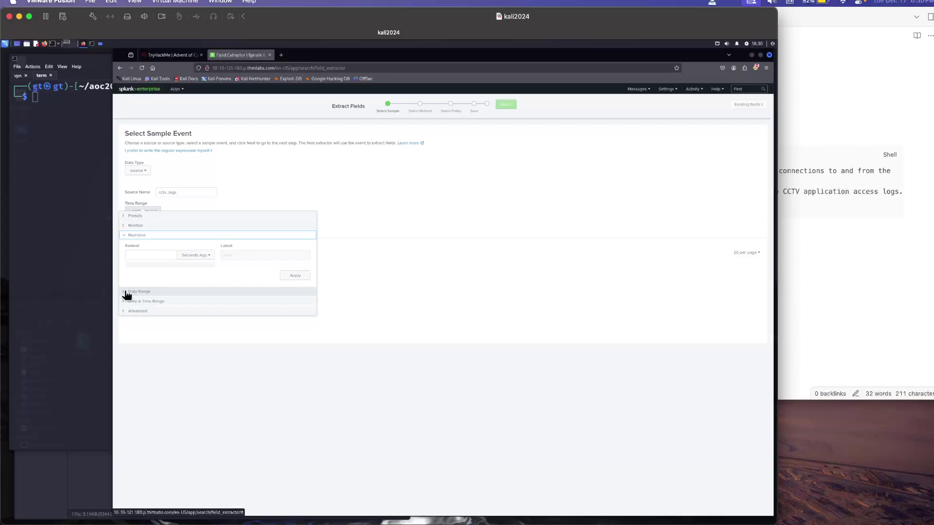
click(126, 293)
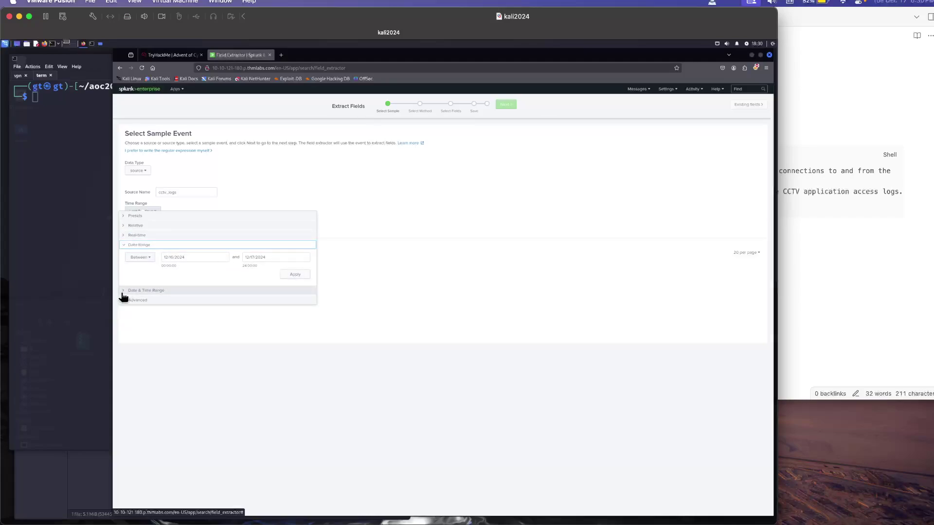
click(122, 293)
click(121, 300)
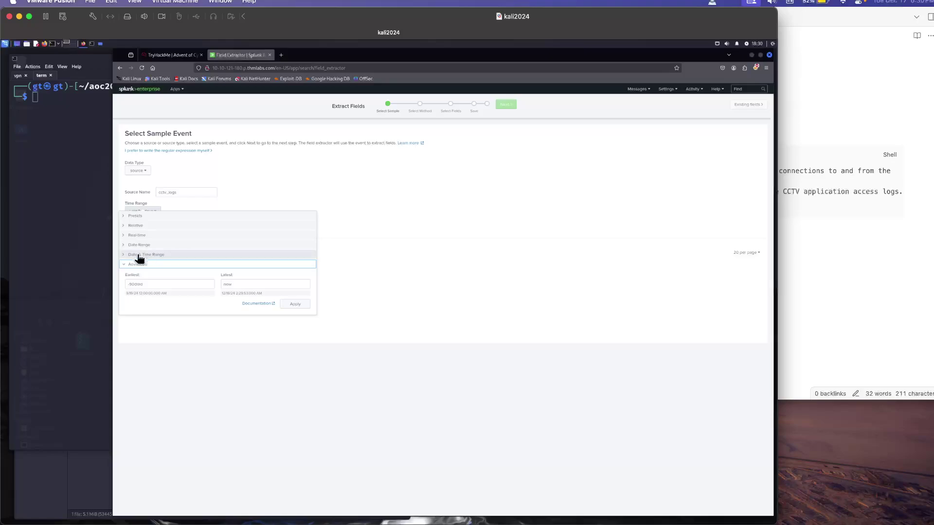
Step: Check the sample event settings in the TryHackMe guide, then set the data type to sourcetype and the source type to cctv_logs
click(174, 56)
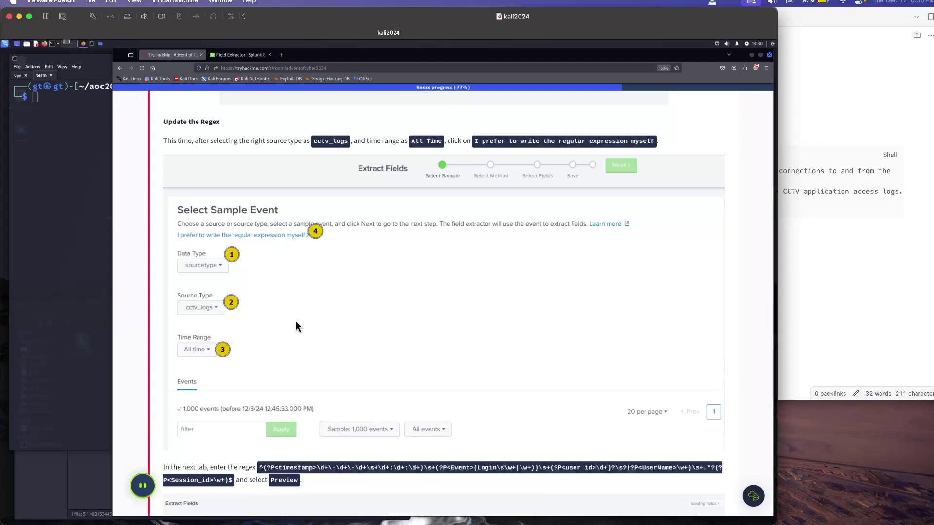
click(229, 55)
click(147, 168)
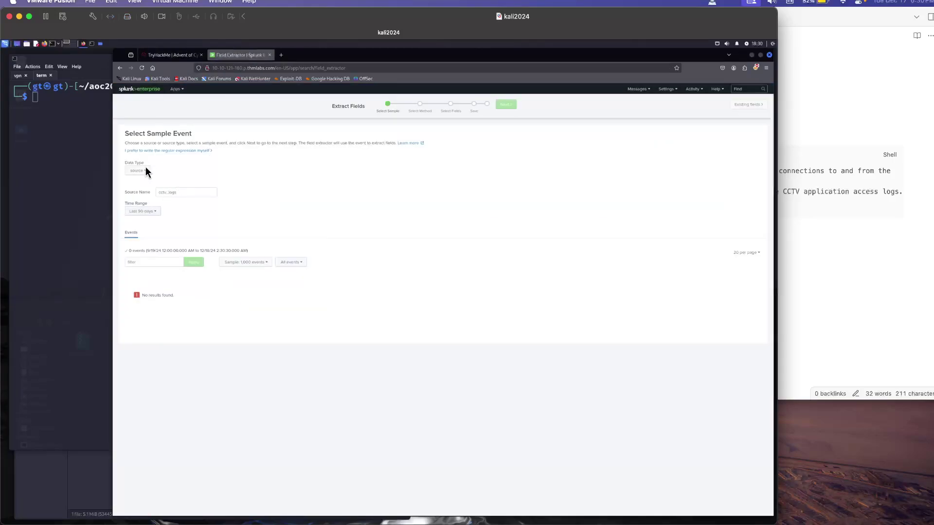
click(144, 171)
click(155, 189)
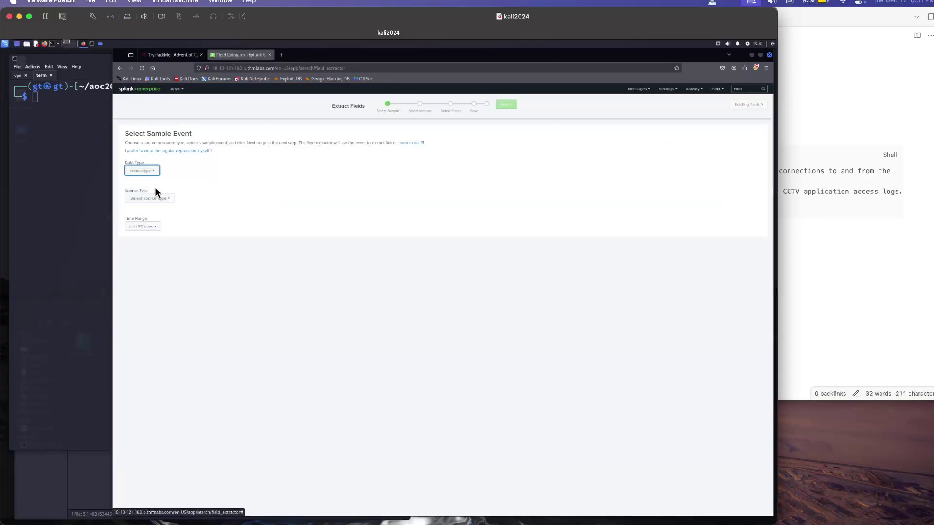
click(170, 199)
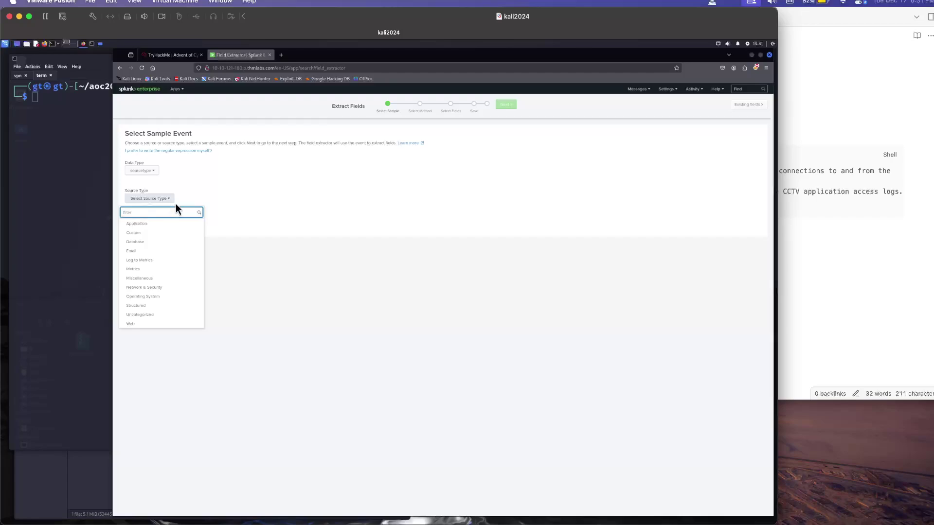
text(cct)
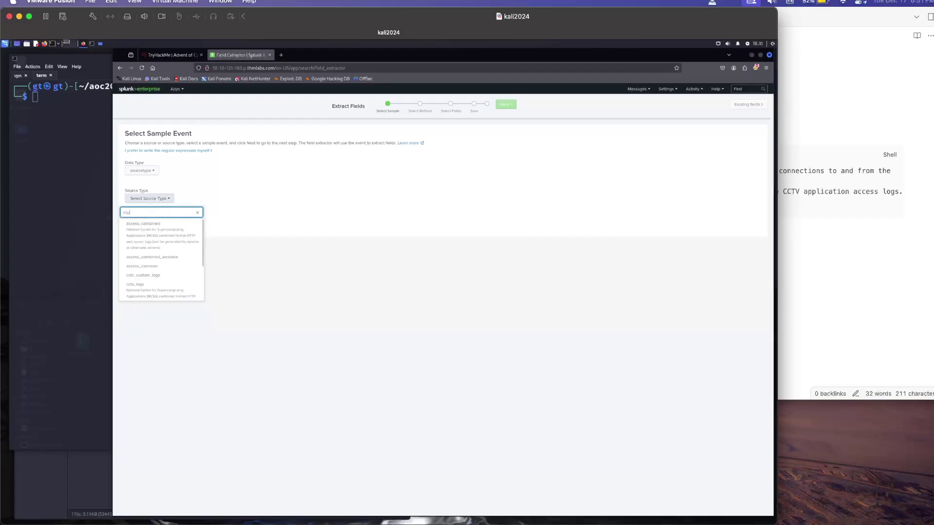
text(v)
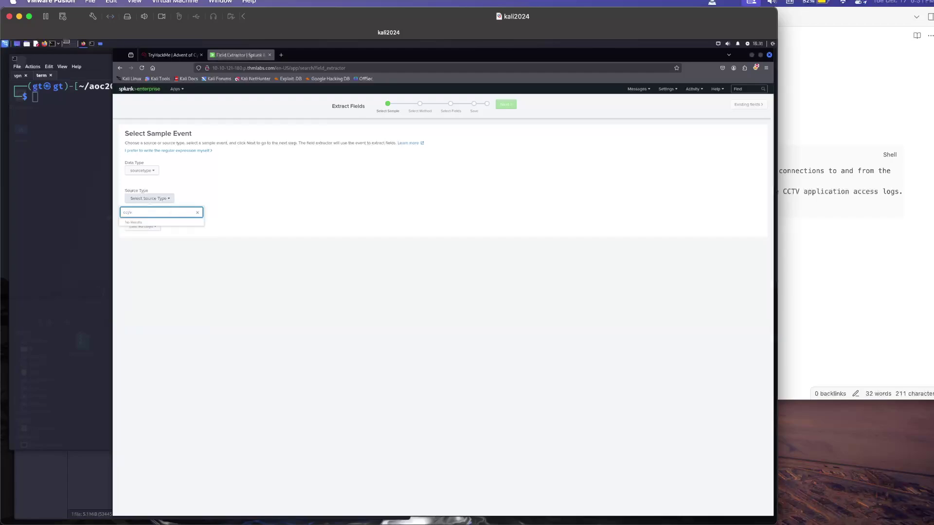
key(BackSpace)
text(v)
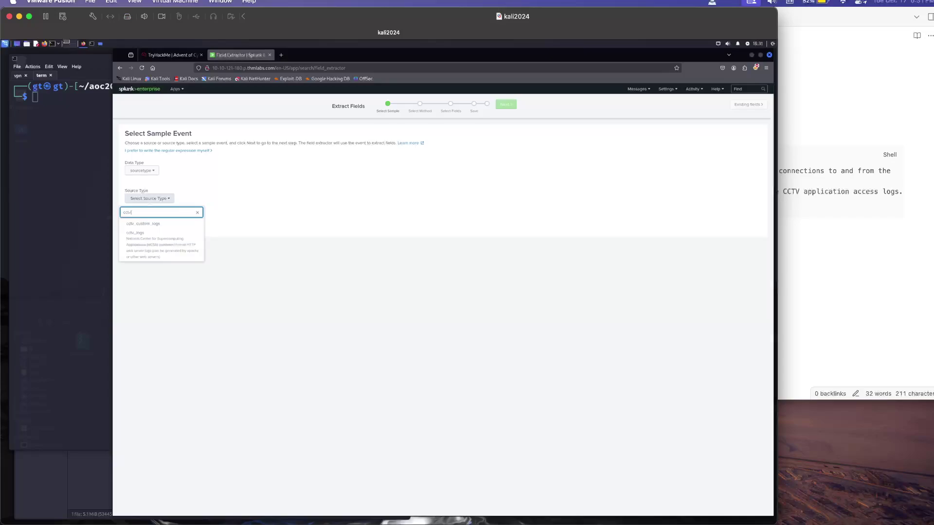
click(134, 234)
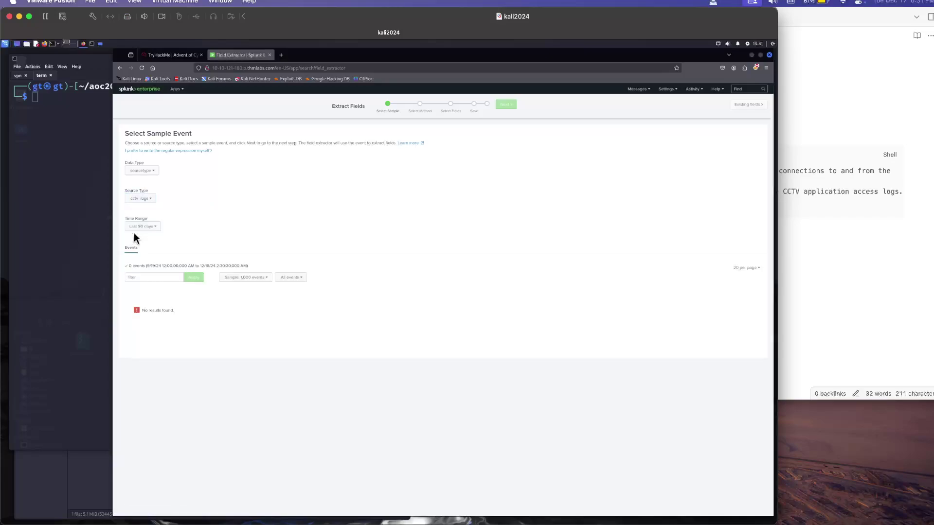
Step: Look through the time range options for the sample event and set the range to All time
click(150, 228)
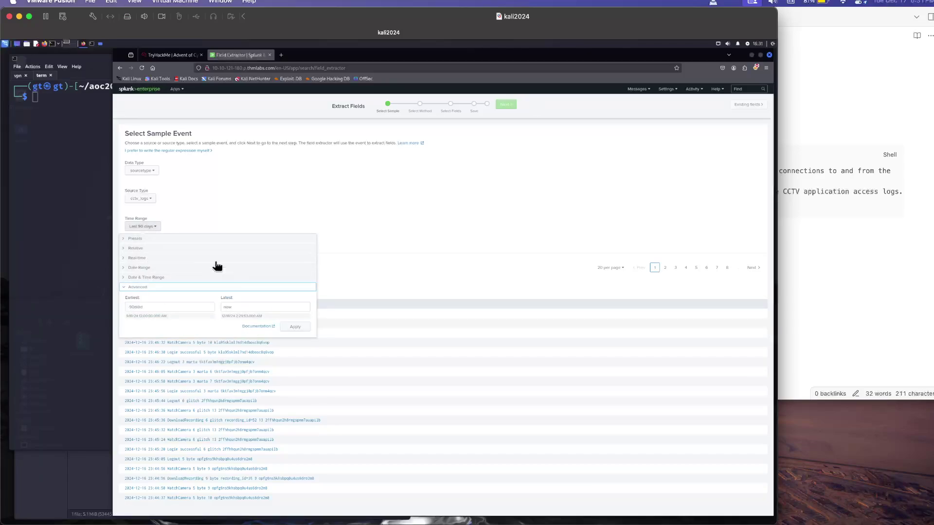
click(160, 257)
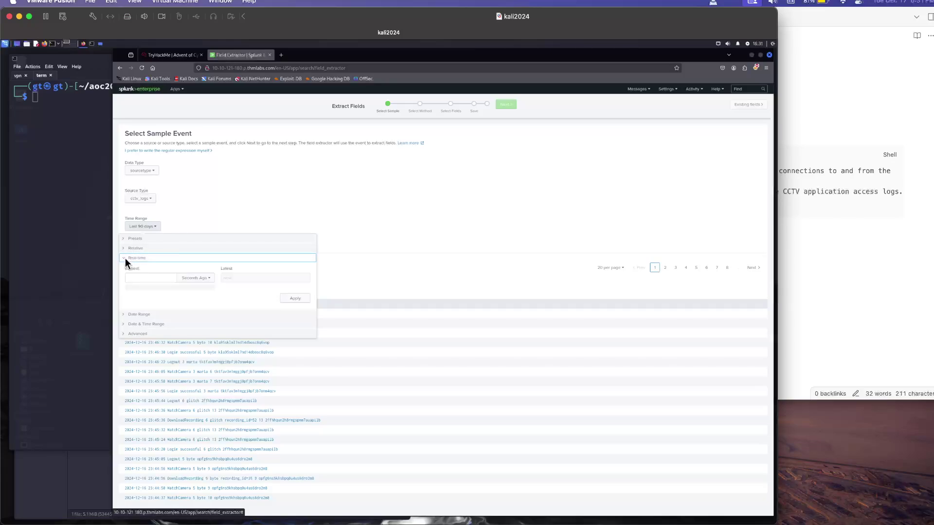
click(141, 315)
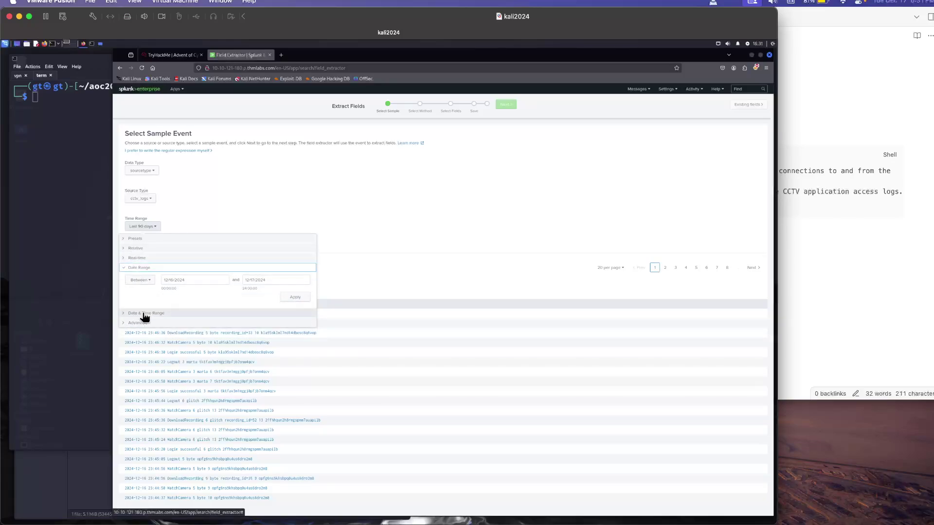
click(150, 281)
click(150, 281)
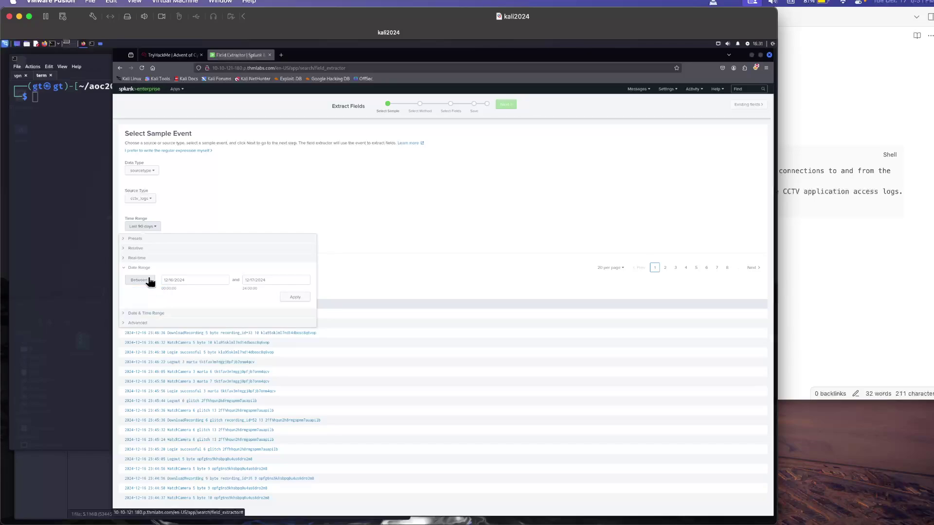
click(141, 313)
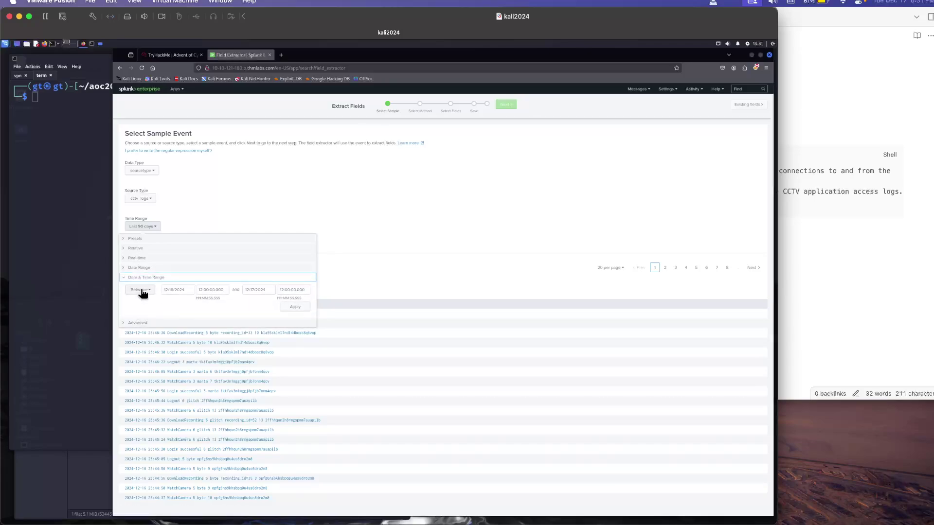
click(141, 290)
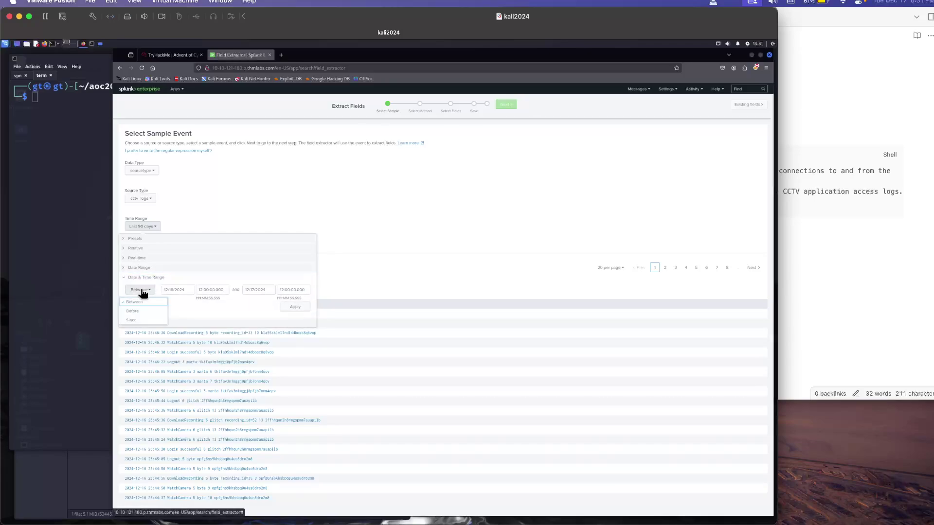
click(194, 308)
click(152, 322)
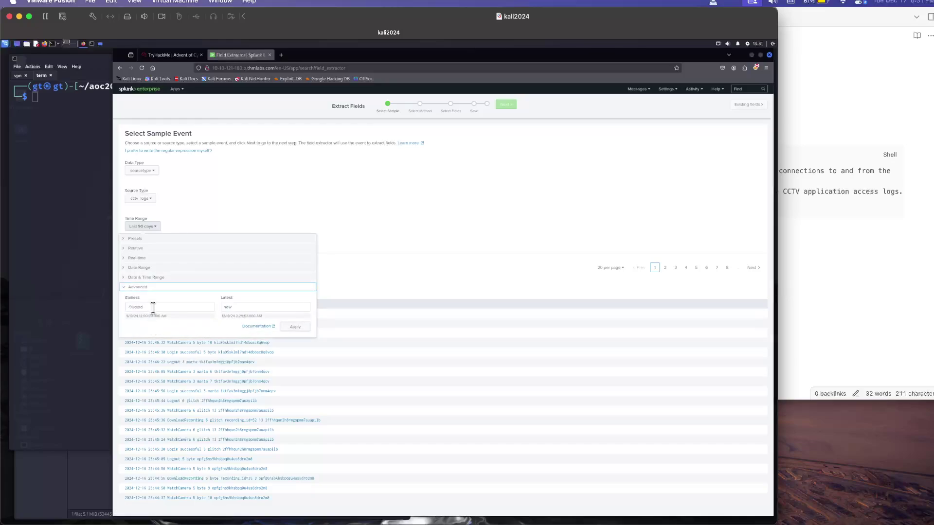
click(153, 305)
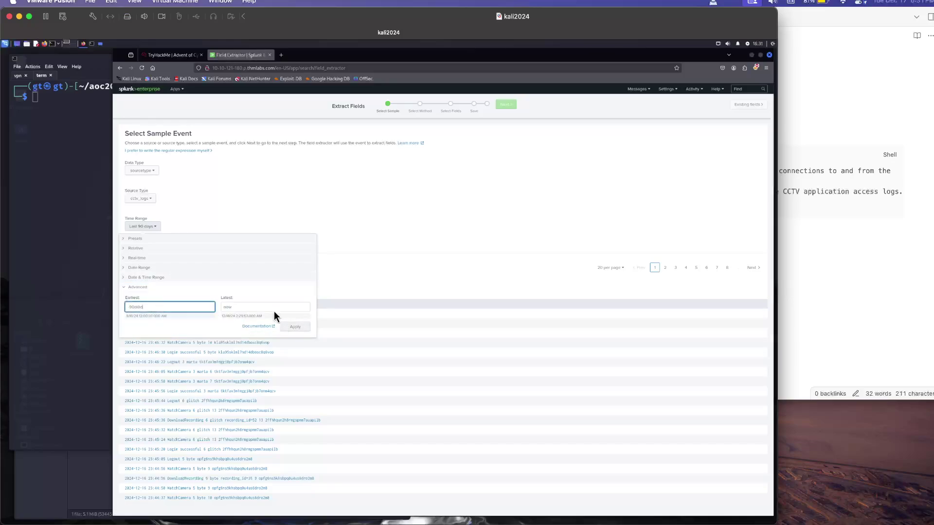
click(145, 240)
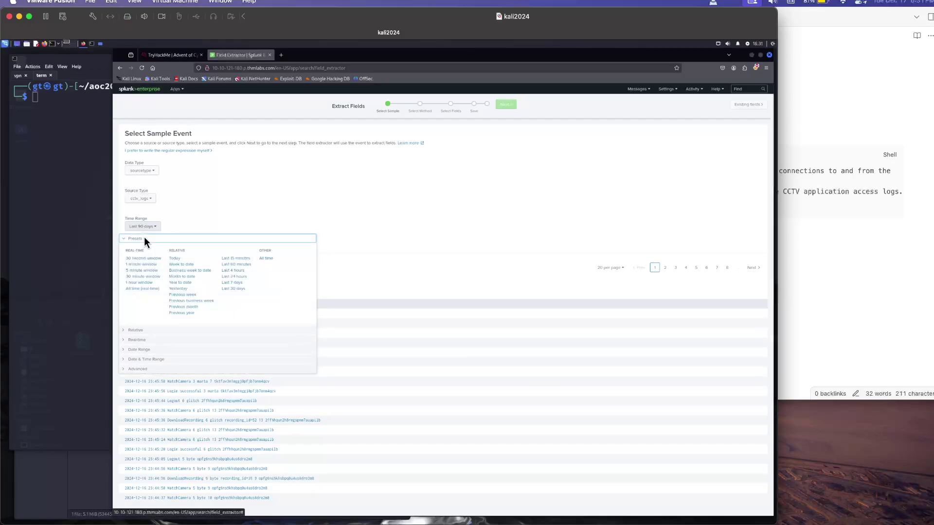
click(269, 258)
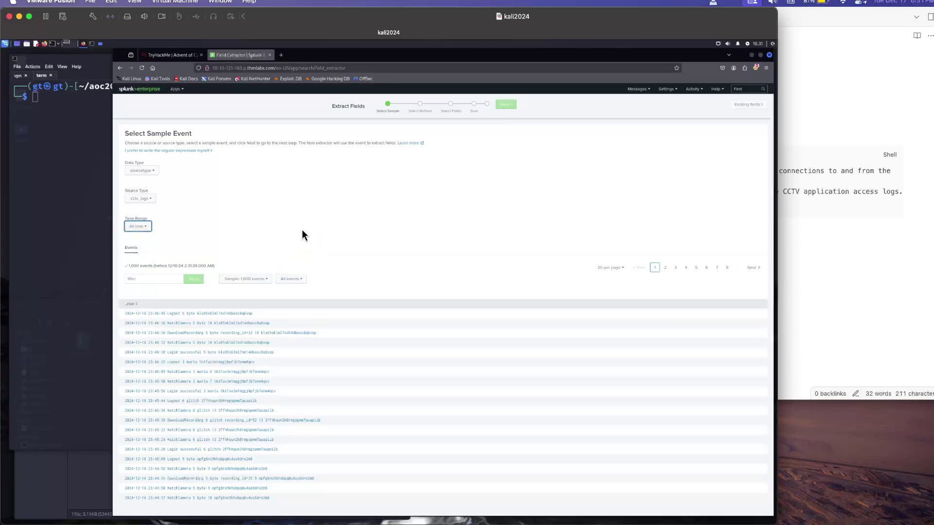
Step: Check the TryHackMe guide's sample event settings, then choose to write the regular expression manually in the Field Extractor
click(160, 55)
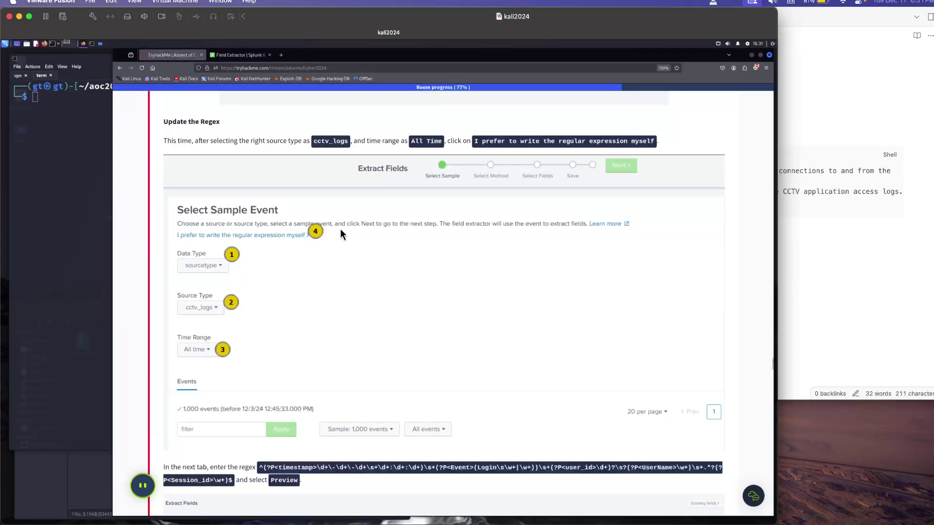
click(227, 55)
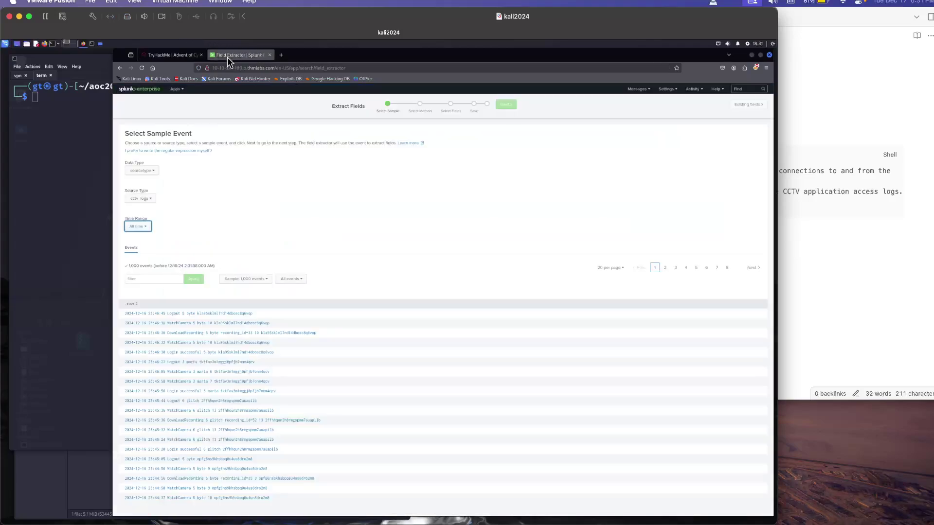
click(191, 150)
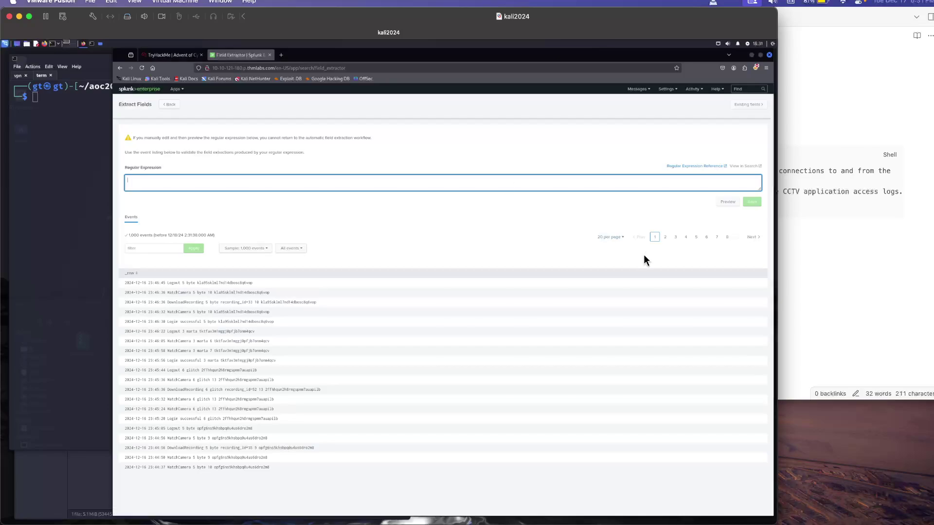
Step: Copy the guide's regex for timestamp, Event, user_id, UserName and Session_id into the Field Extractor's regular expression
click(175, 53)
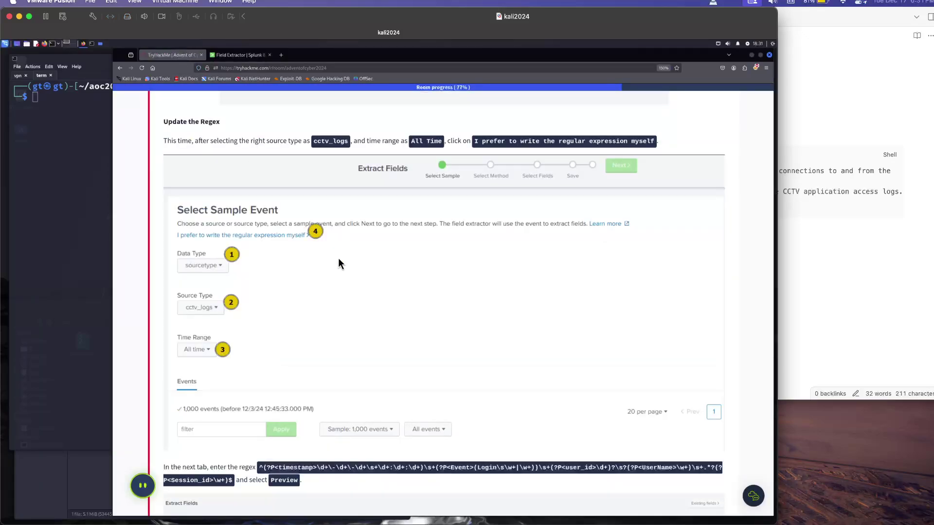
scroll(339, 263, down, 1)
scroll(339, 263, down, 1)
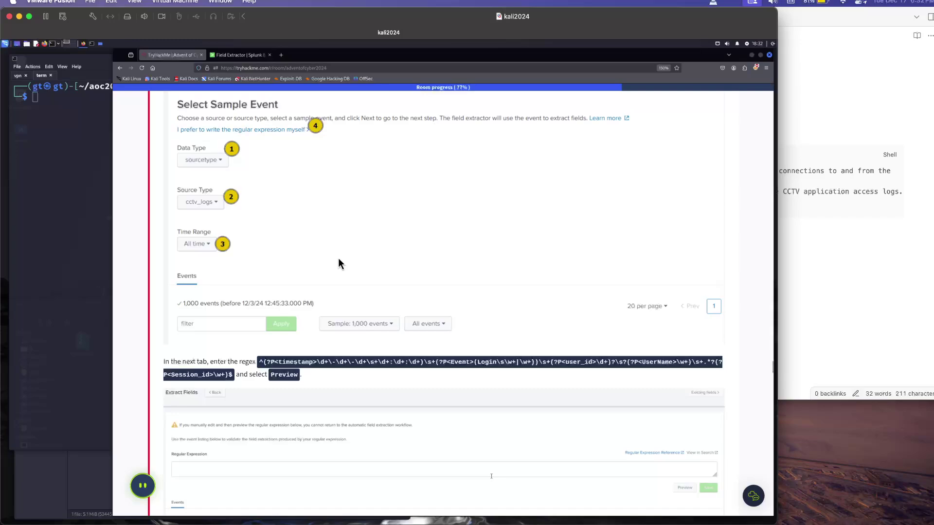
scroll(339, 263, down, 3)
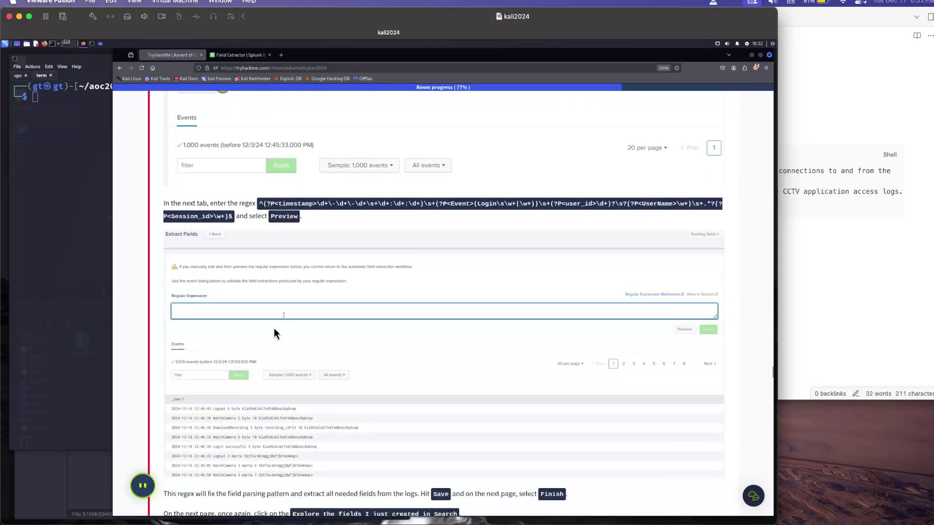
drag(234, 215, 261, 206)
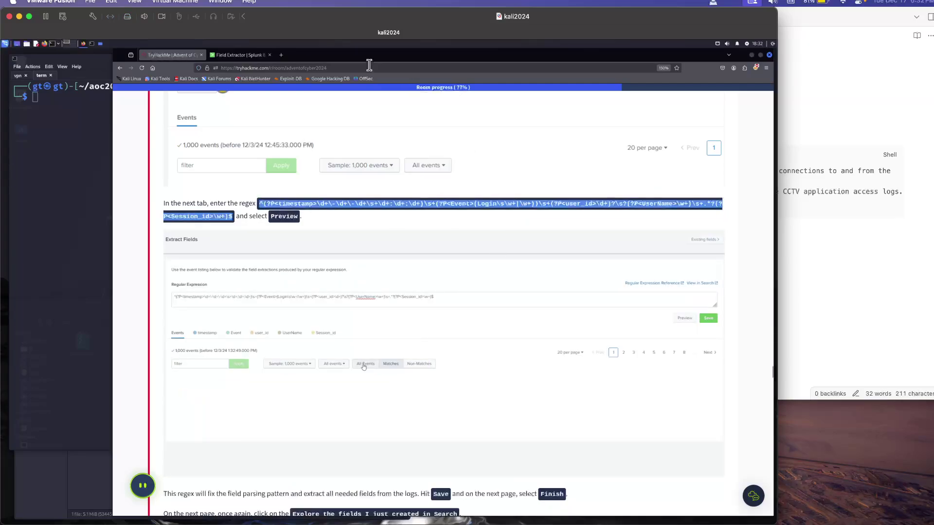
click(229, 53)
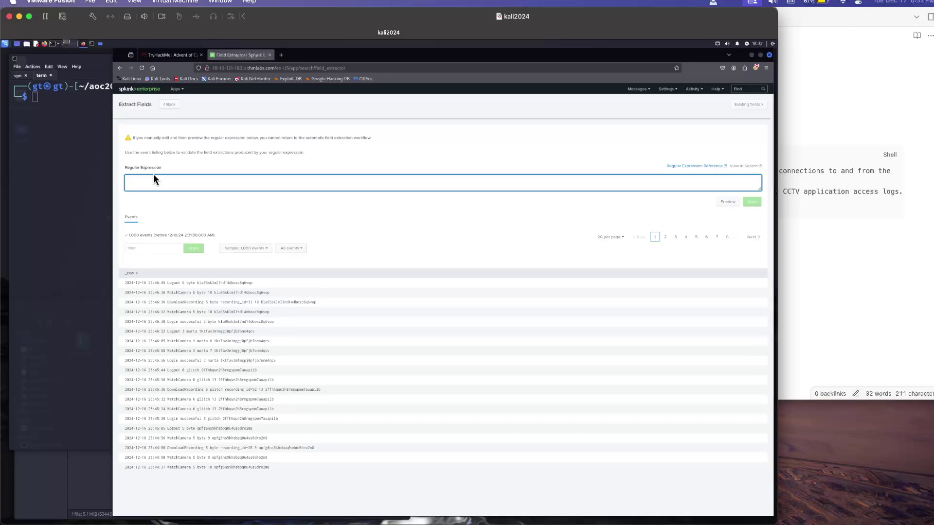
right_click(142, 178)
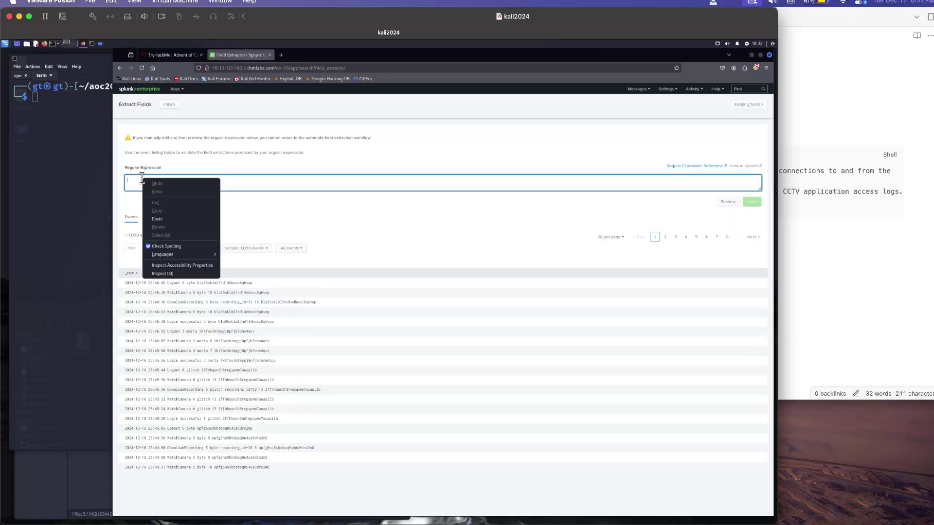
click(167, 218)
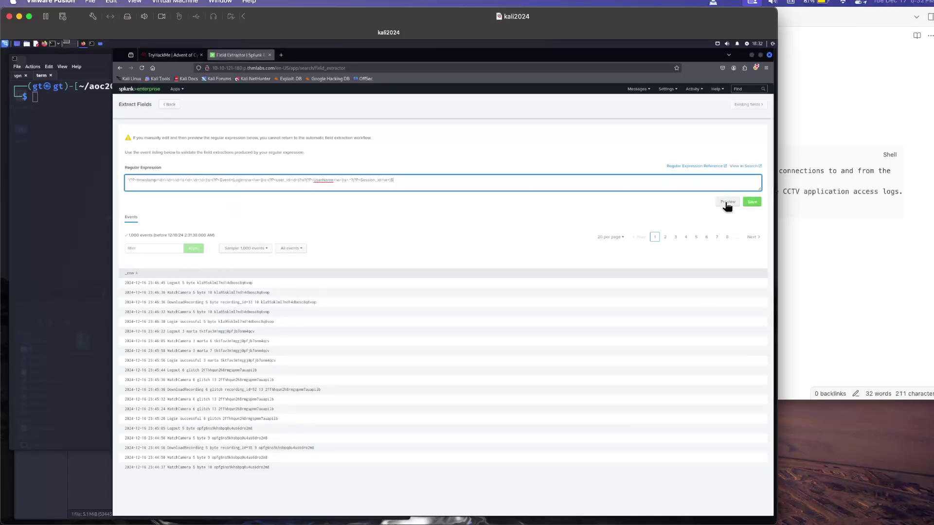
Step: Proceed to the extraction's save page, go back to the regex editor and preview the regular expression
click(753, 202)
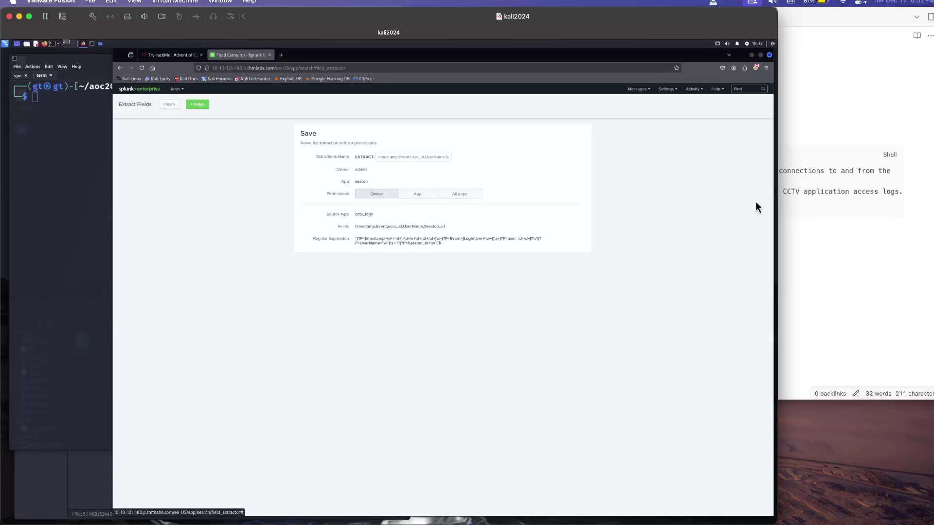
click(169, 105)
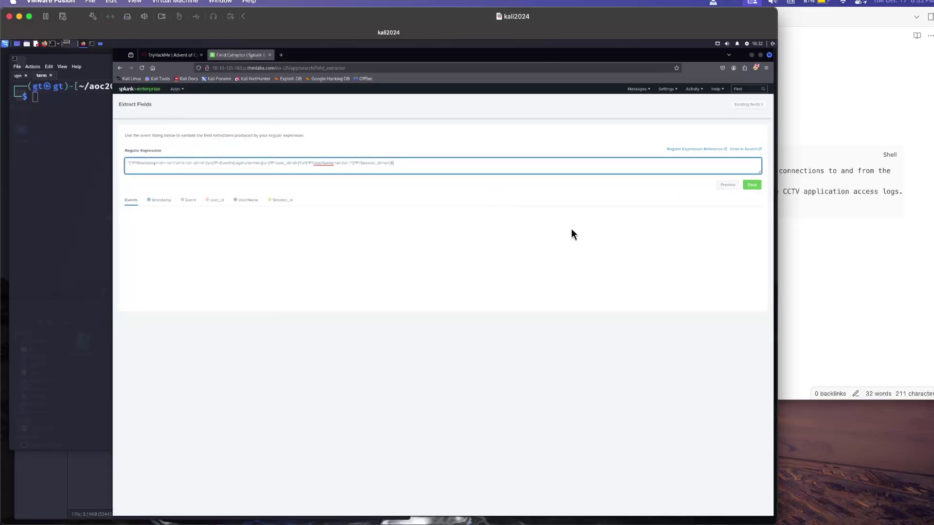
click(727, 185)
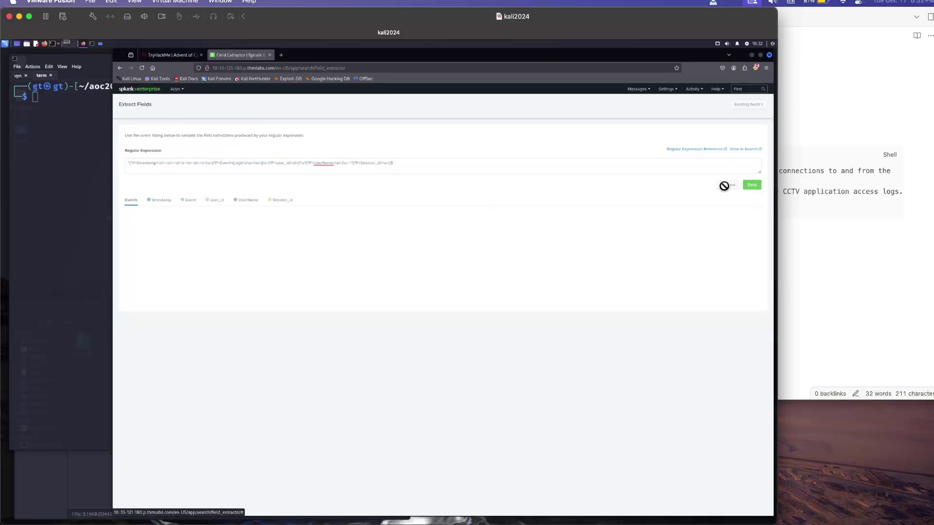
Step: Add the word UserName from the regular expression to the spelling dictionary
click(450, 165)
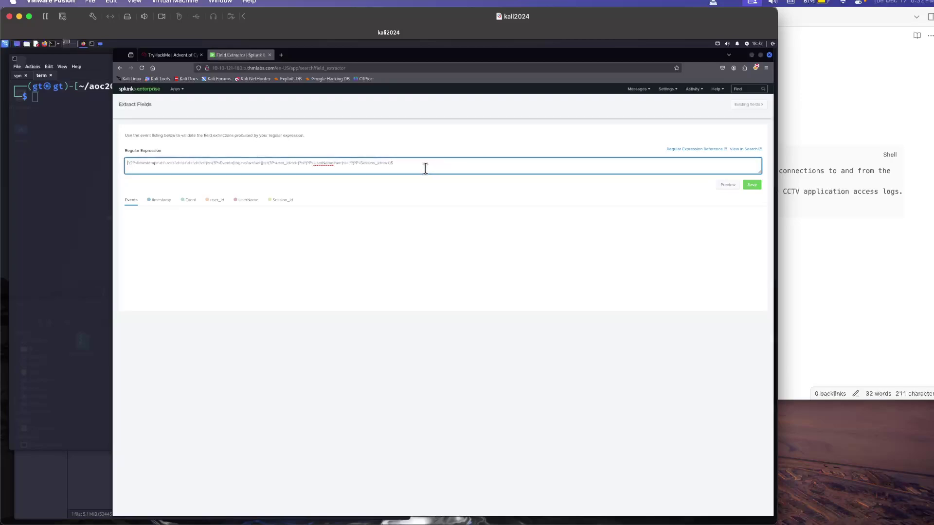
right_click(327, 163)
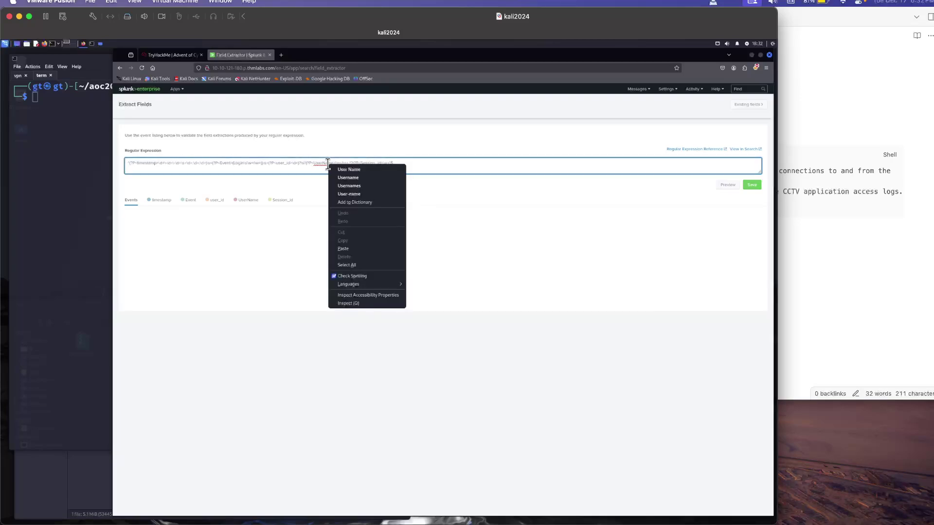
click(358, 202)
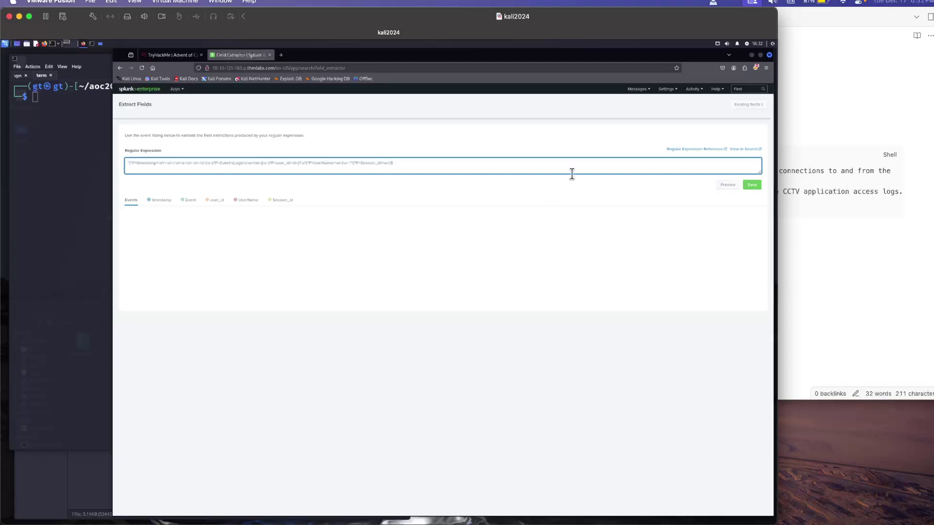
Step: Check the regex preview example in the TryHackMe guide and return to the Field Extractor
click(156, 54)
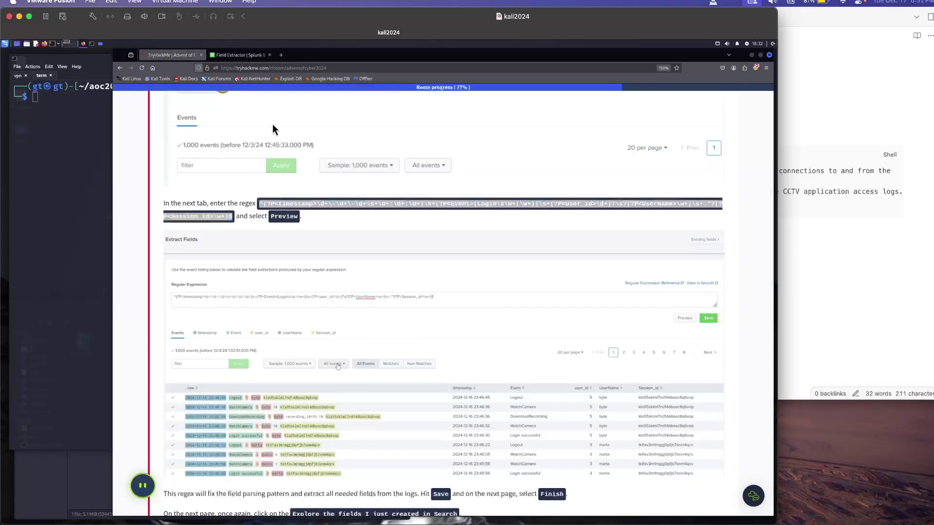
click(368, 225)
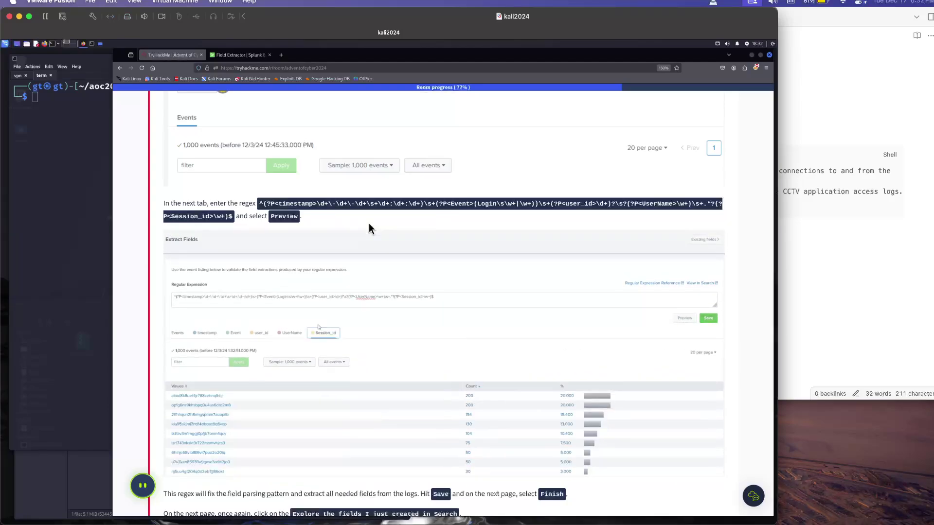
click(244, 55)
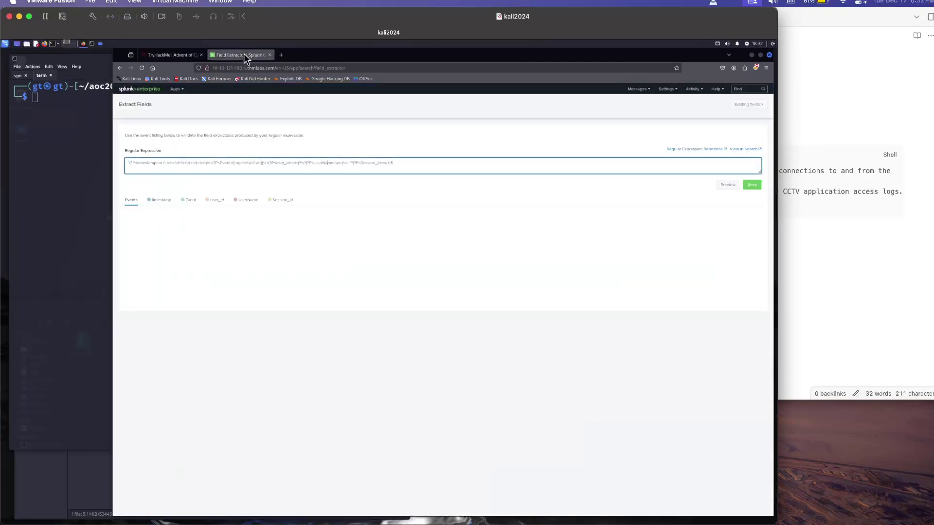
Step: Examine the extracted timestamp, Event, user_id, UserName and Session_id values and the field matches in the events list
click(163, 201)
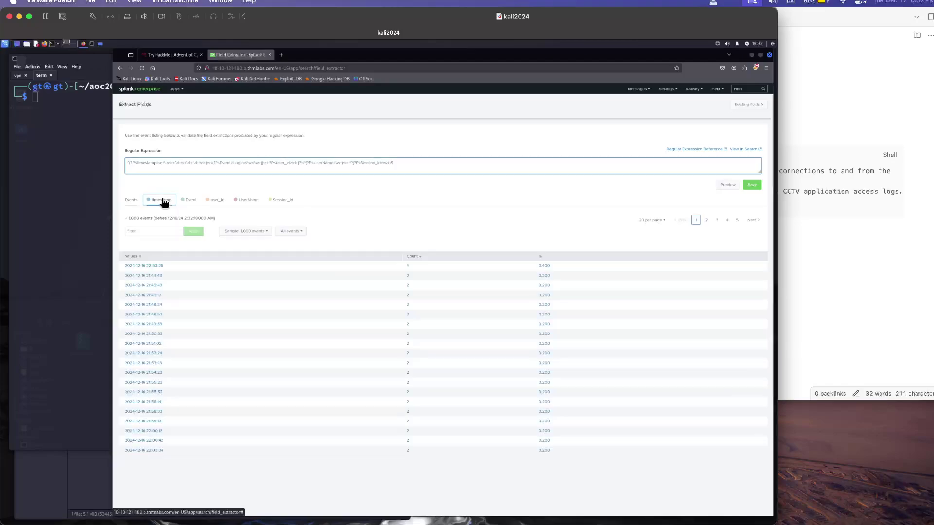
click(189, 200)
click(215, 200)
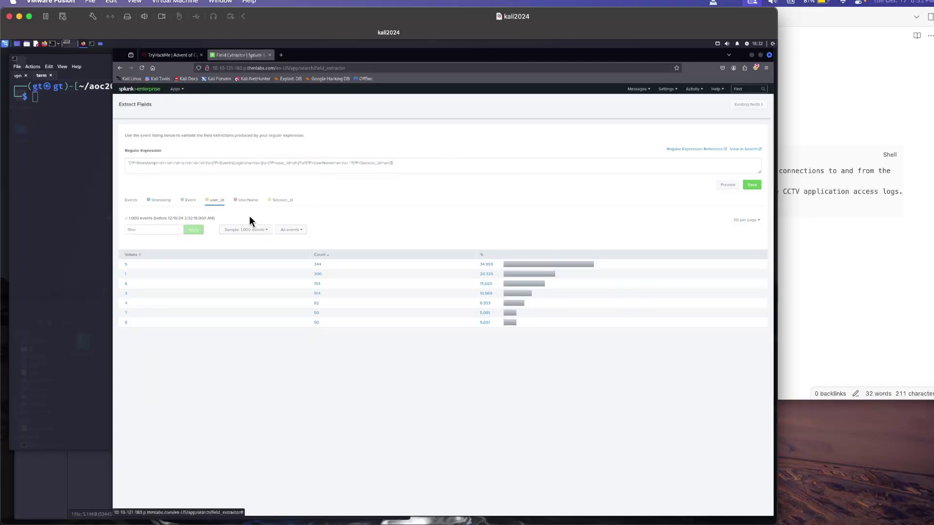
click(237, 201)
click(271, 202)
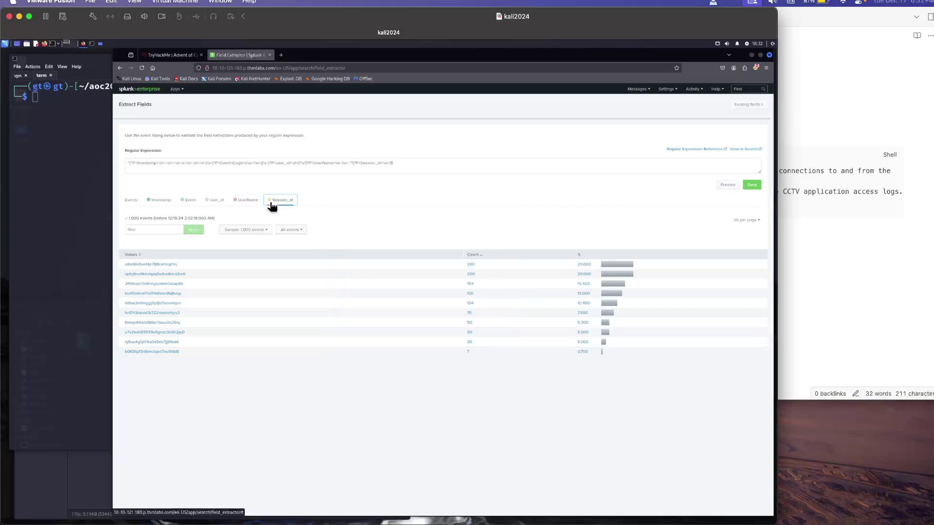
click(132, 202)
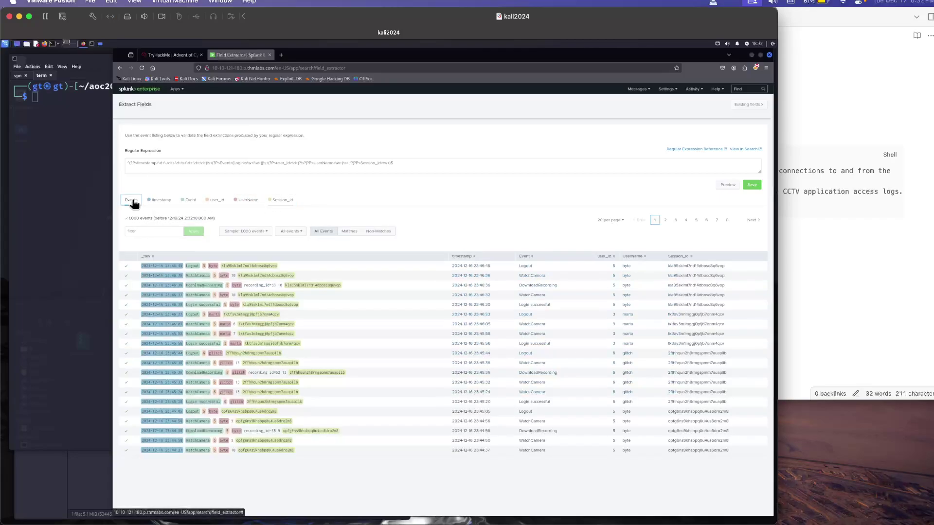
click(164, 205)
click(187, 203)
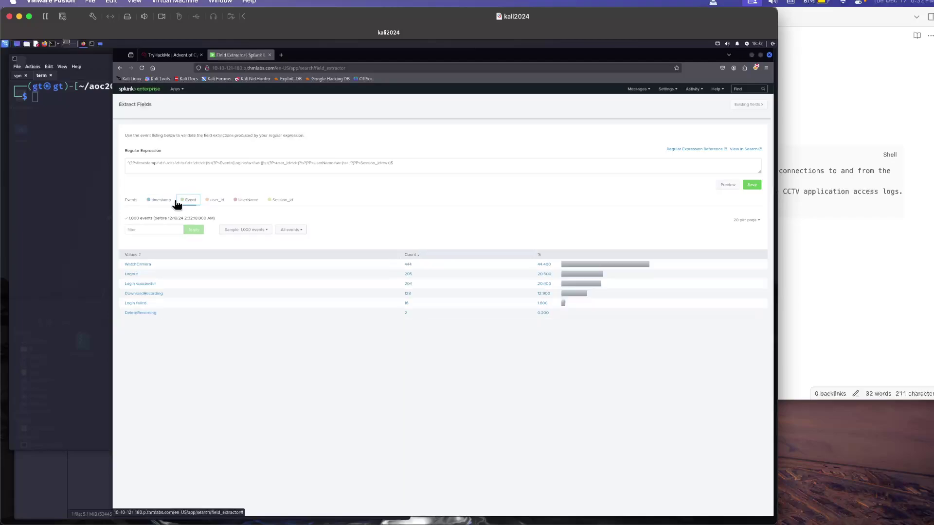
click(134, 202)
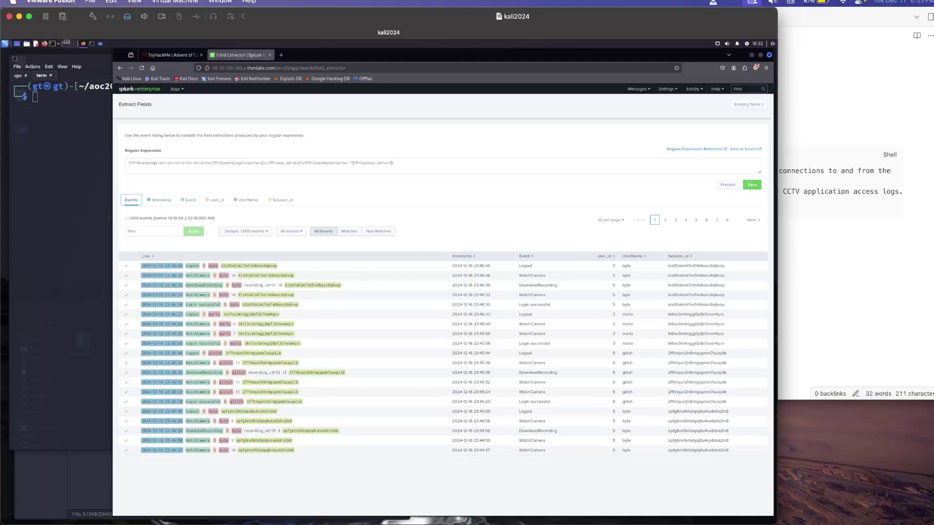
Step: Check the guide's save instructions, save the custom regex extraction and finish it with the suggested name and Owner permissions
click(180, 56)
scroll(348, 296, down, 1)
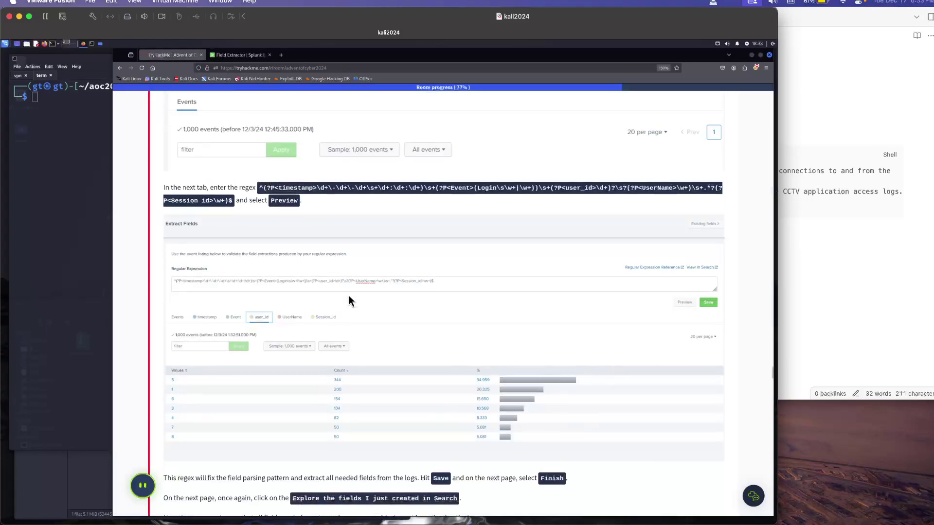
scroll(349, 296, down, 2)
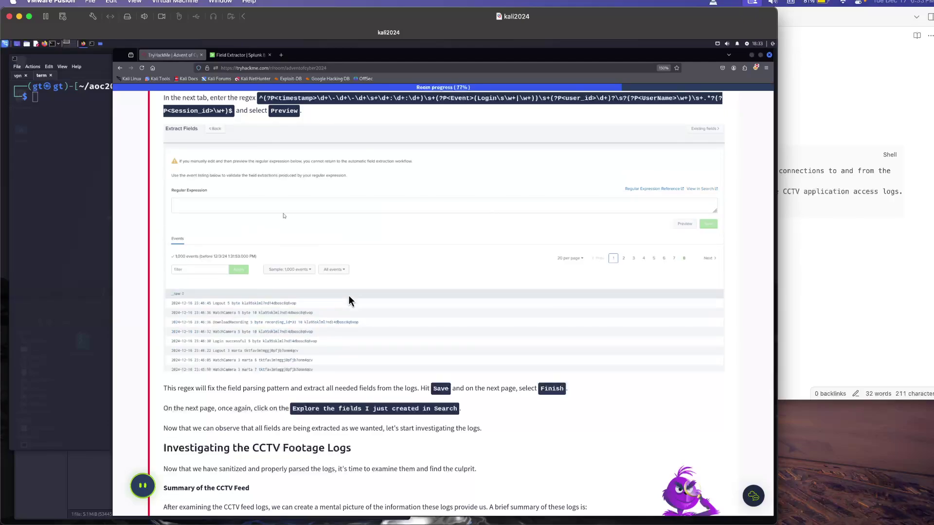
scroll(348, 296, down, 2)
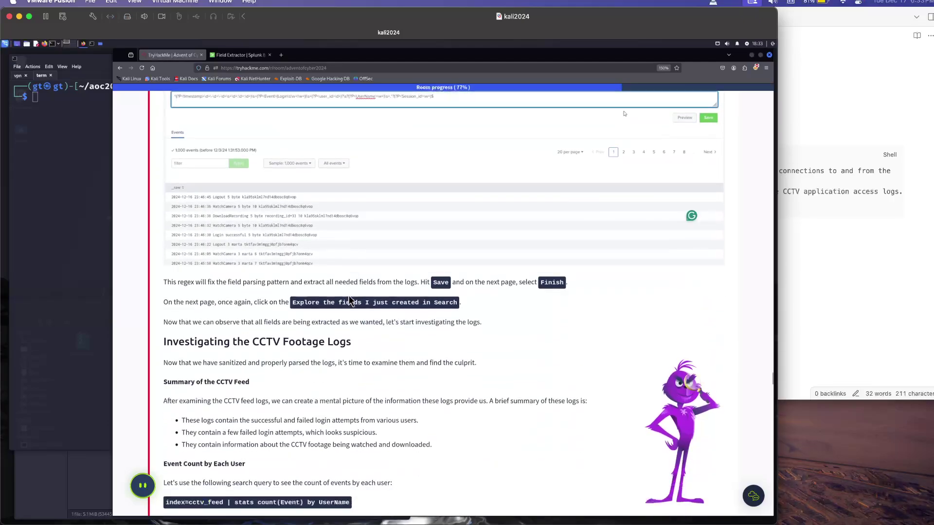
scroll(348, 295, down, 2)
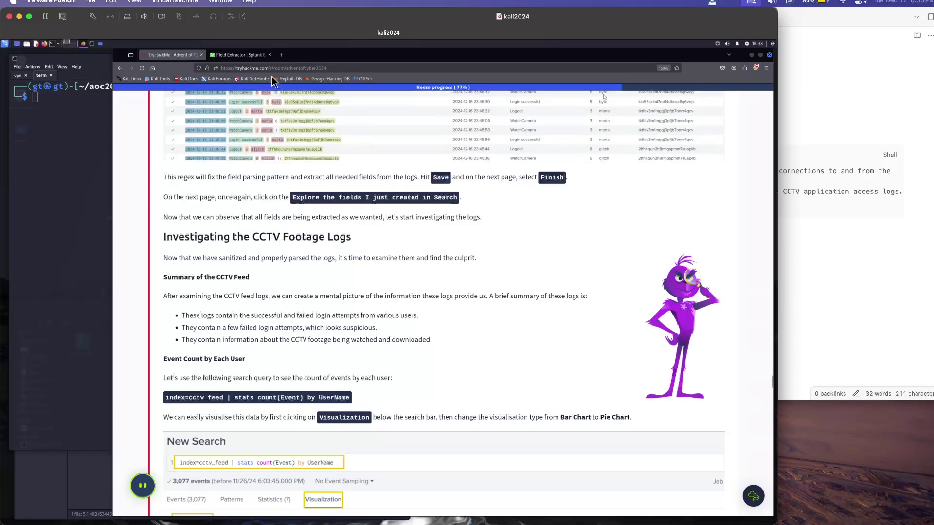
click(238, 55)
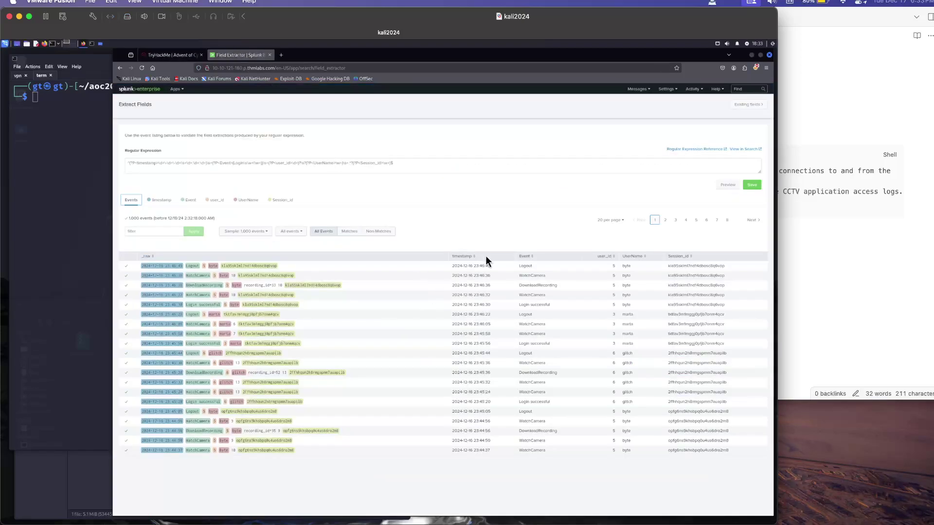
click(749, 185)
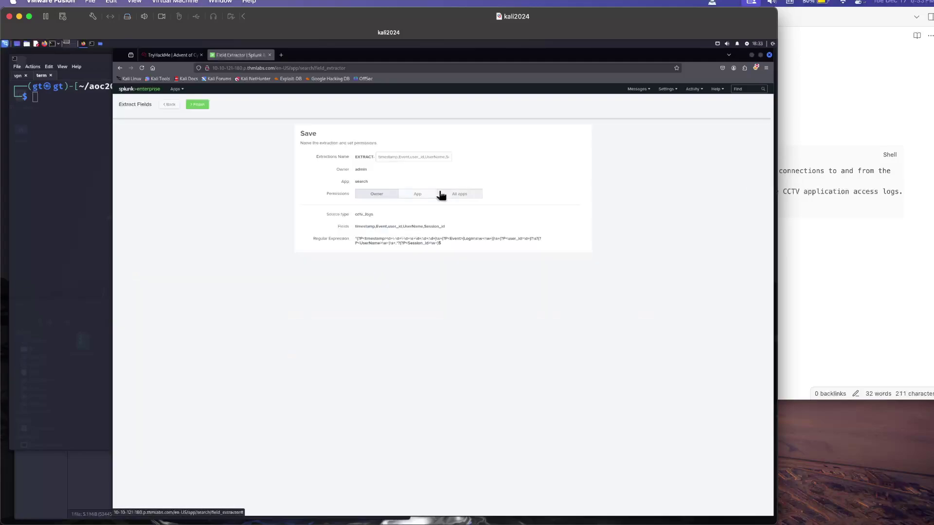
click(209, 105)
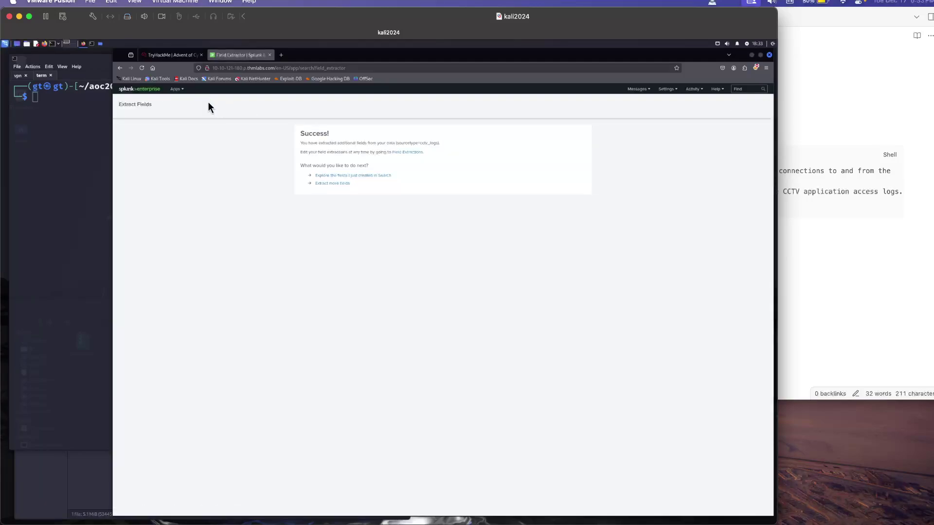
Step: Explore the newly created fields in Search, as the guide instructs, and set the search's time range to All time
click(171, 55)
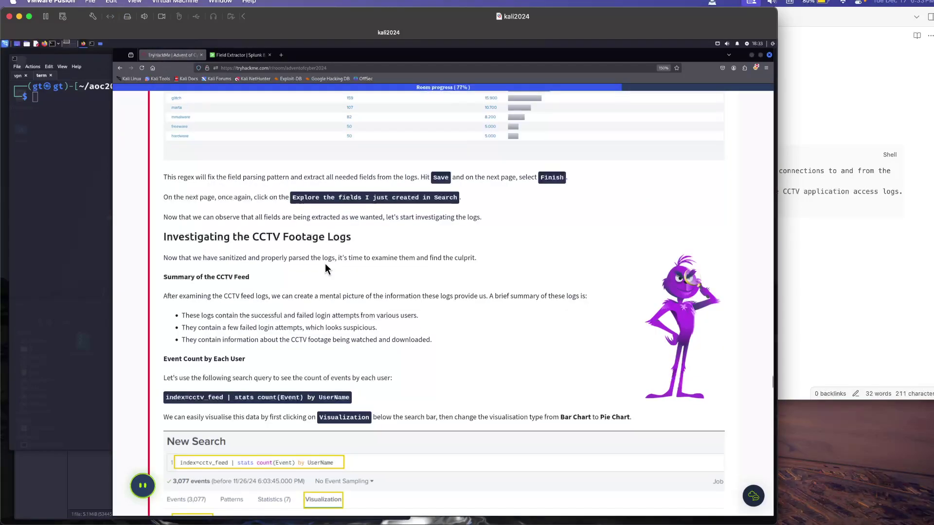
scroll(325, 264, down, 2)
scroll(325, 263, down, 3)
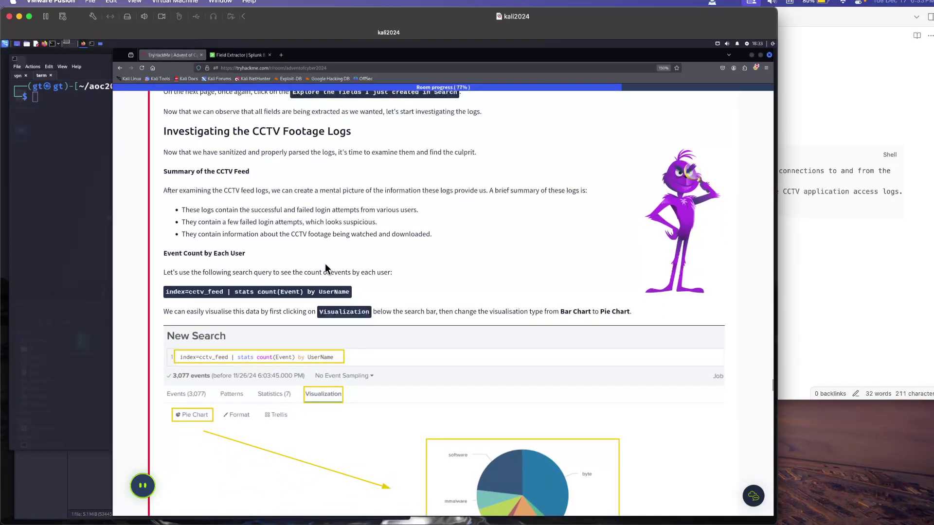
scroll(325, 264, up, 2)
scroll(325, 264, up, 1)
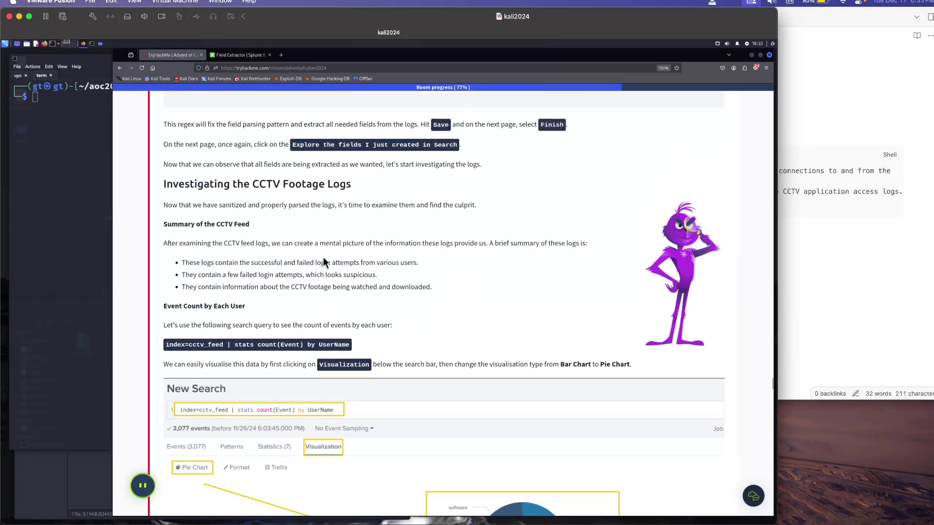
click(240, 57)
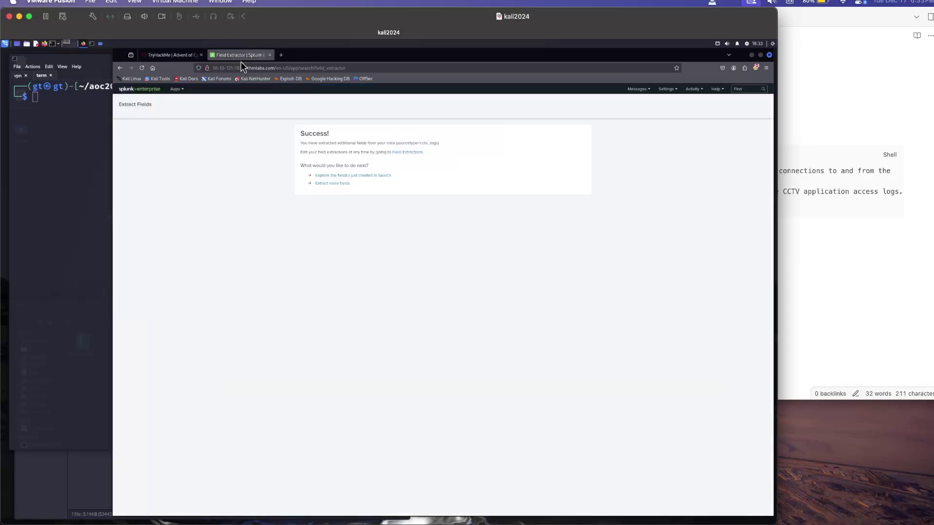
click(357, 176)
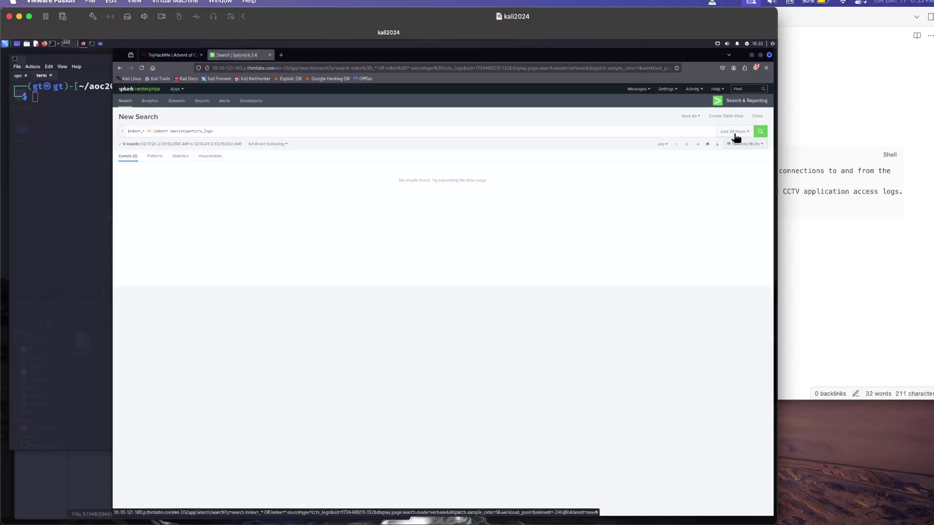
click(735, 132)
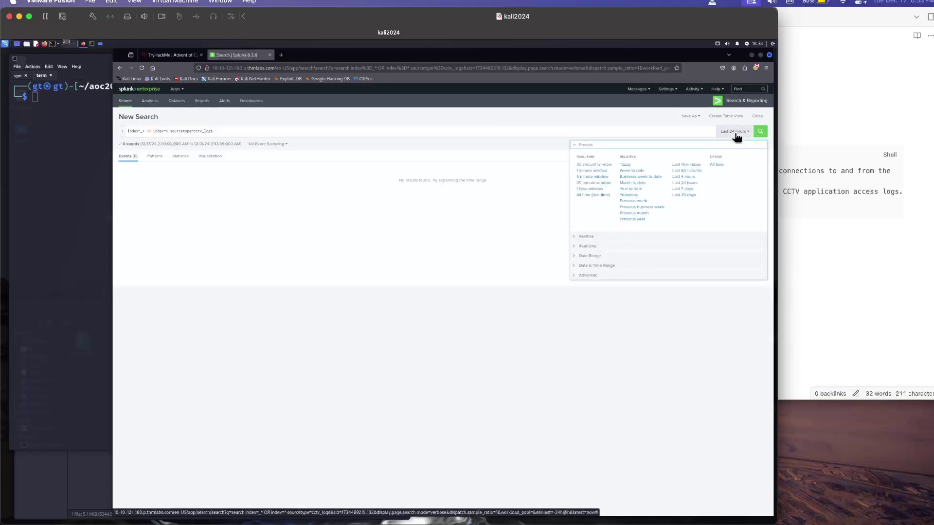
click(715, 165)
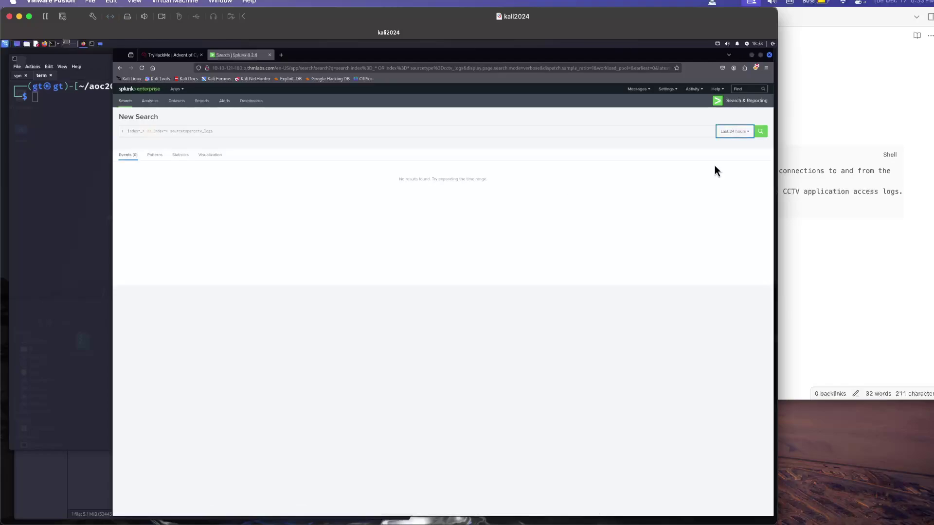
Step: Read the TryHackMe guide's section on investigating the CCTV logs and copy the query index=cctv_feed | stats count(Event) by UserName
click(171, 58)
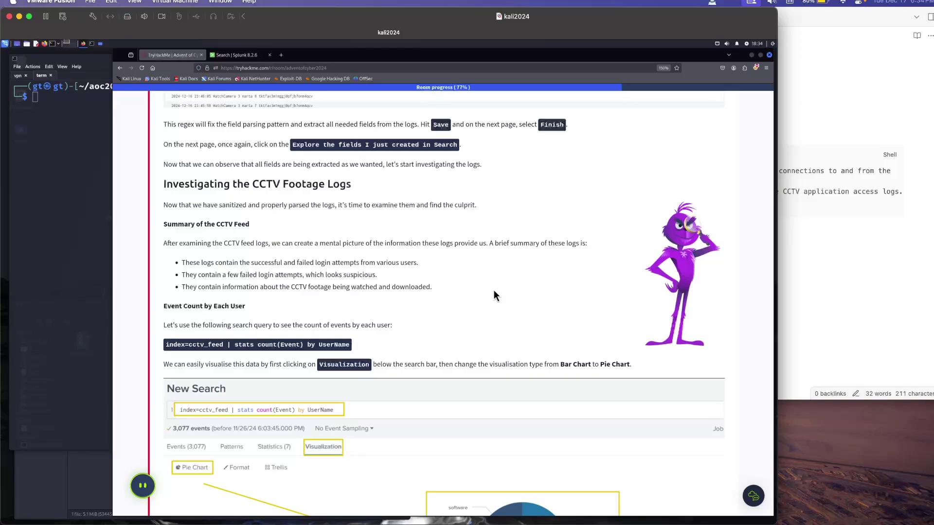
scroll(494, 290, down, 2)
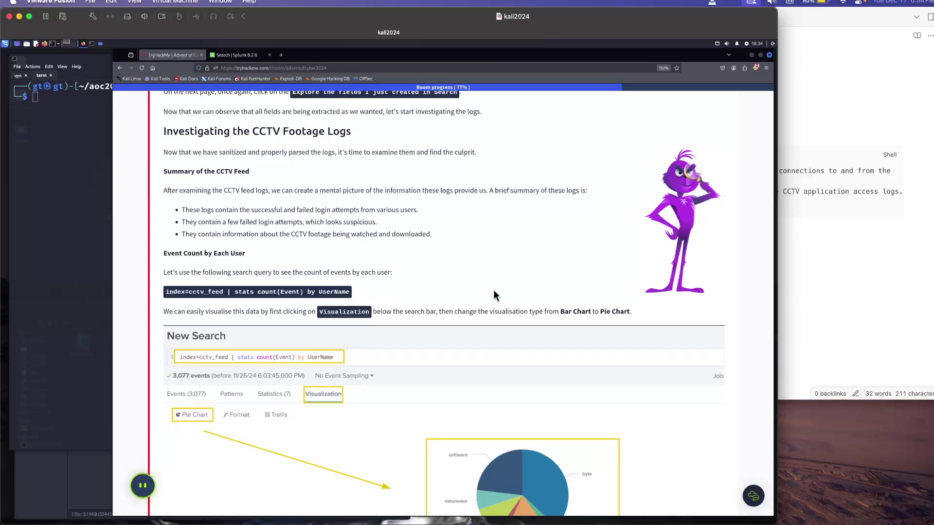
scroll(494, 294, down, 2)
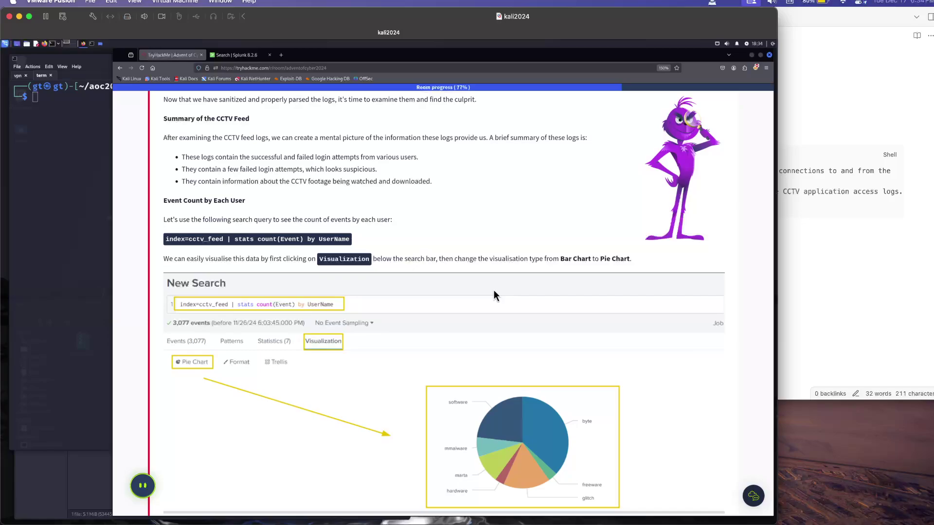
scroll(494, 291, down, 2)
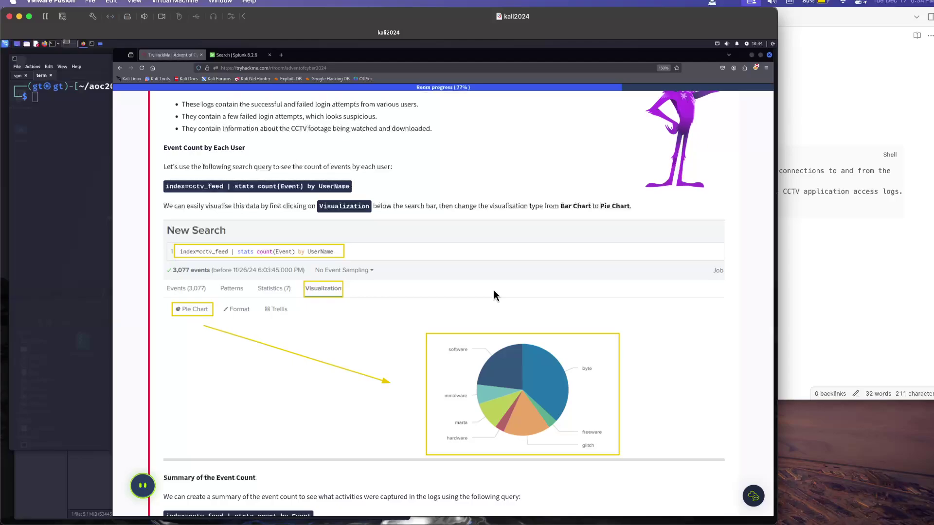
triple_click(310, 186)
key(super+c)
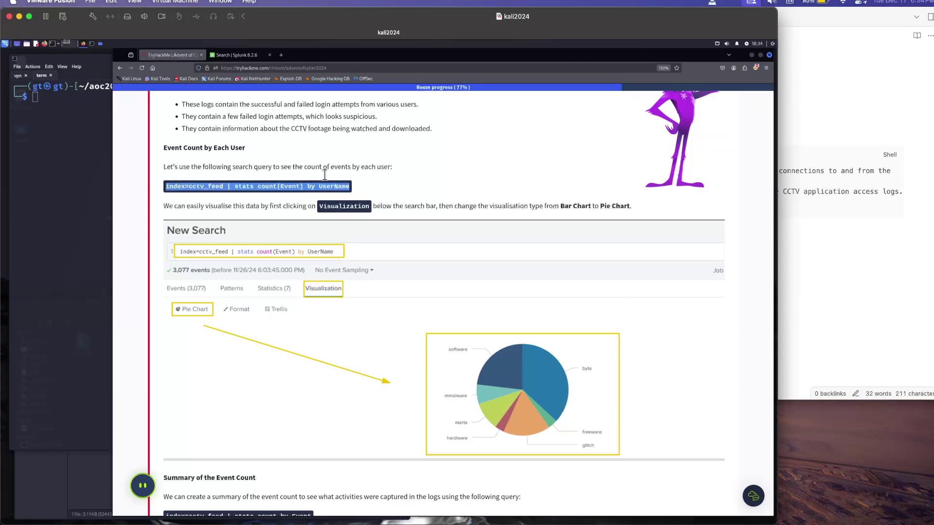
Step: Add the comment "# See event counts by each user" and the copied query below it to the Day 17 note's code block in Obsidian
key(super+Tab)
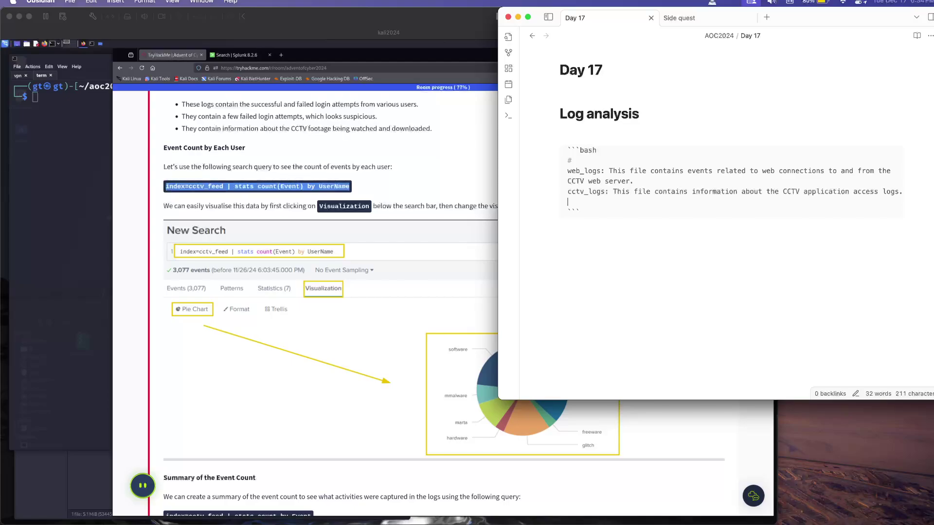
key(Return)
key(Return)
text(# See event counts by each user)
key(Return)
key(super+v)
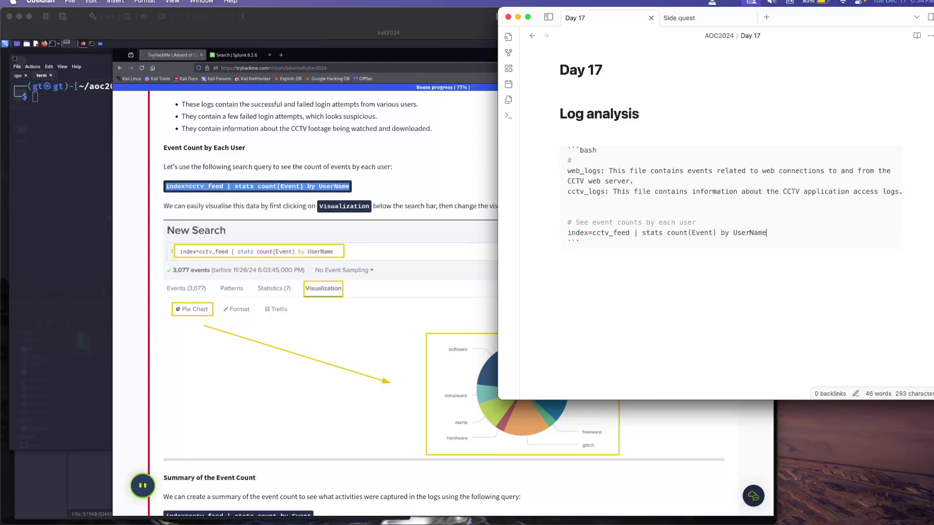
Step: Replace the search in Splunk with index=cctv_feed | stats count(Event) by UserName and run it
click(244, 55)
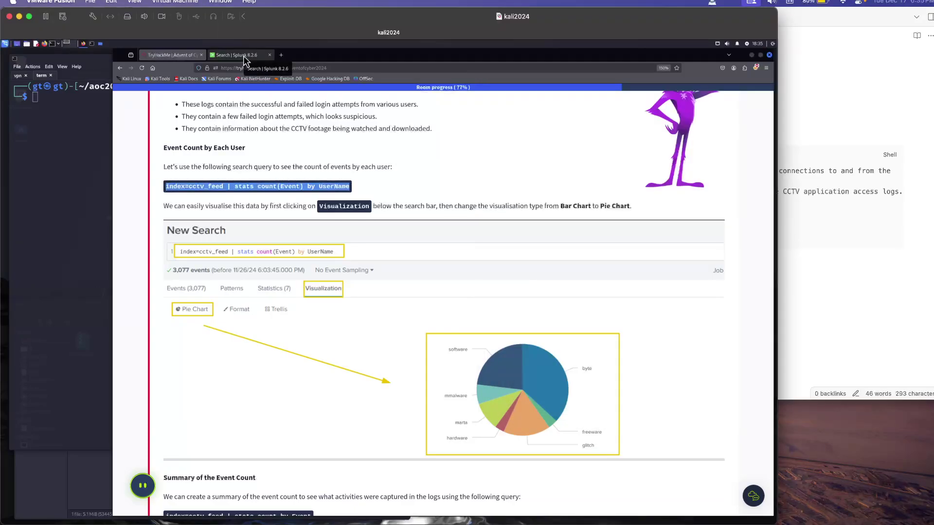
click(243, 55)
click(168, 55)
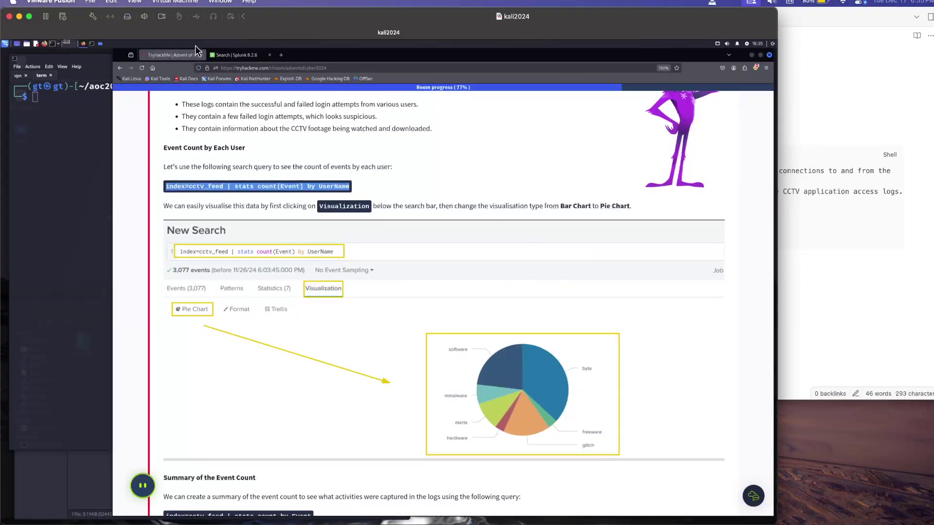
click(229, 57)
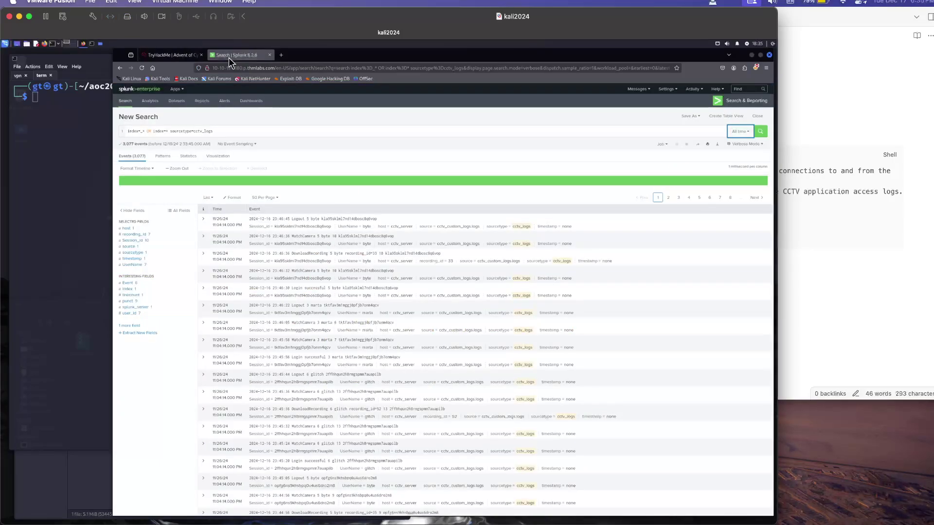
click(223, 130)
key(ctrl+a)
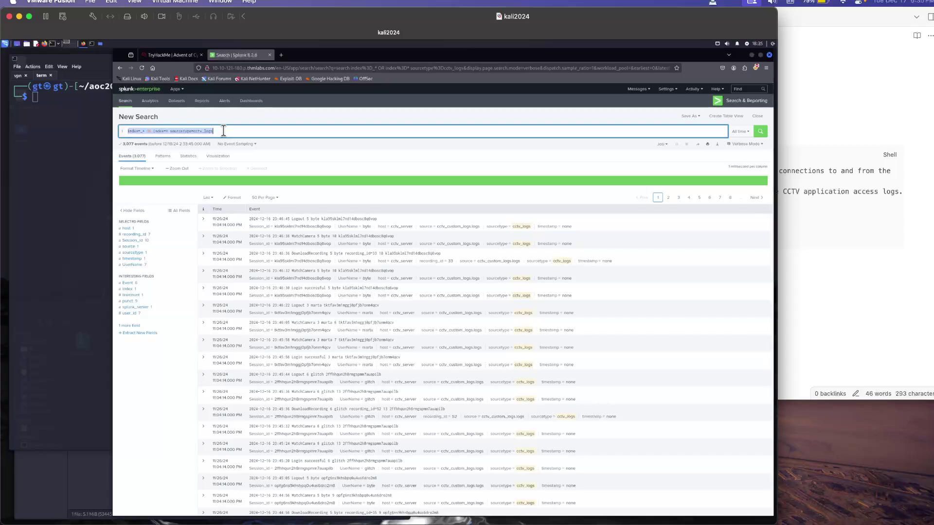
key(ctrl+v)
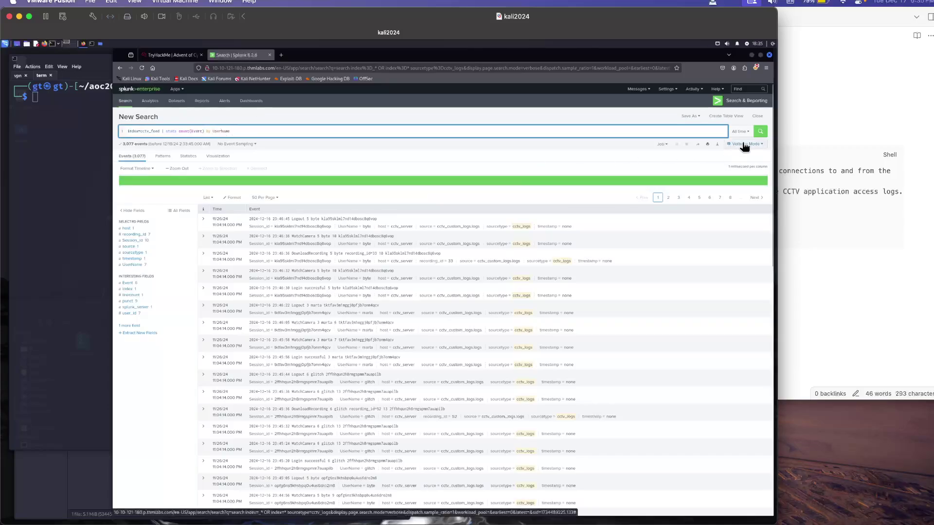
click(761, 136)
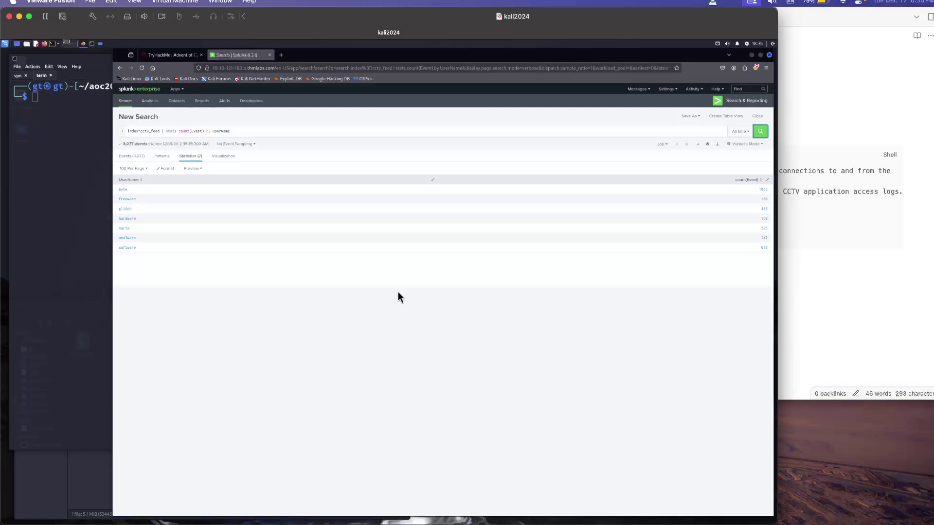
Step: Visualise the event counts by UserName as a pie chart, following the guide, and return to the TryHackMe page
click(221, 157)
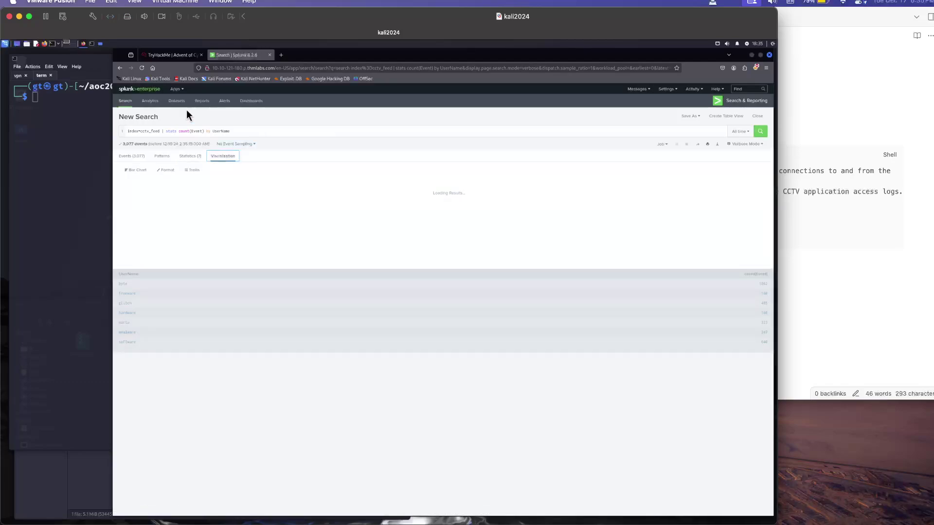
click(168, 55)
triple_click(194, 187)
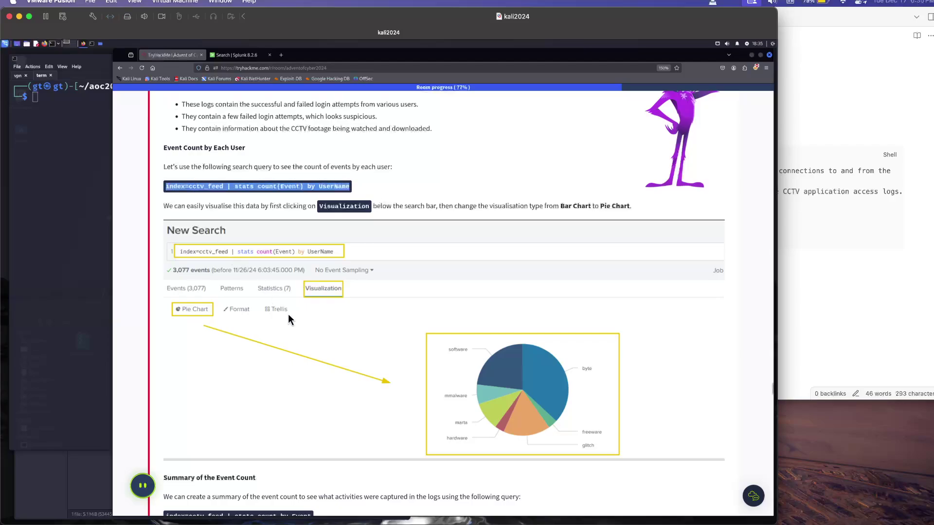
scroll(395, 367, down, 4)
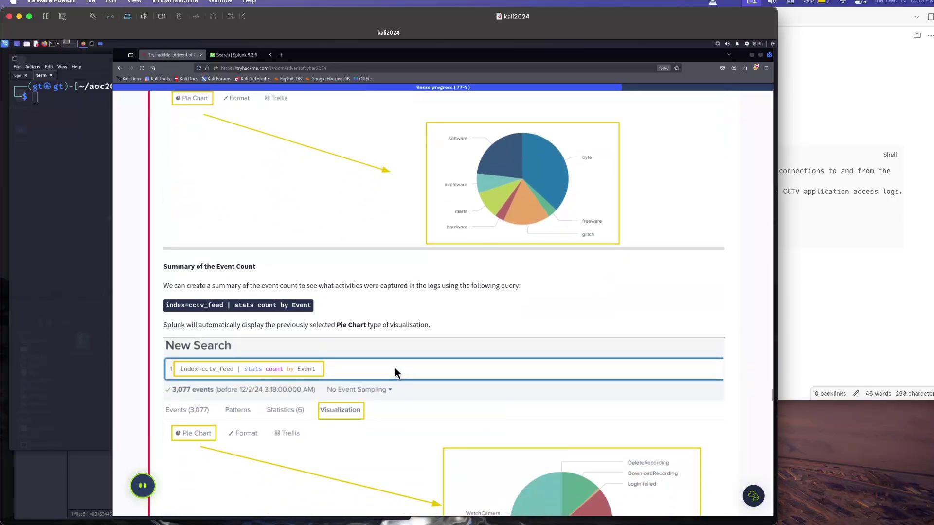
click(241, 55)
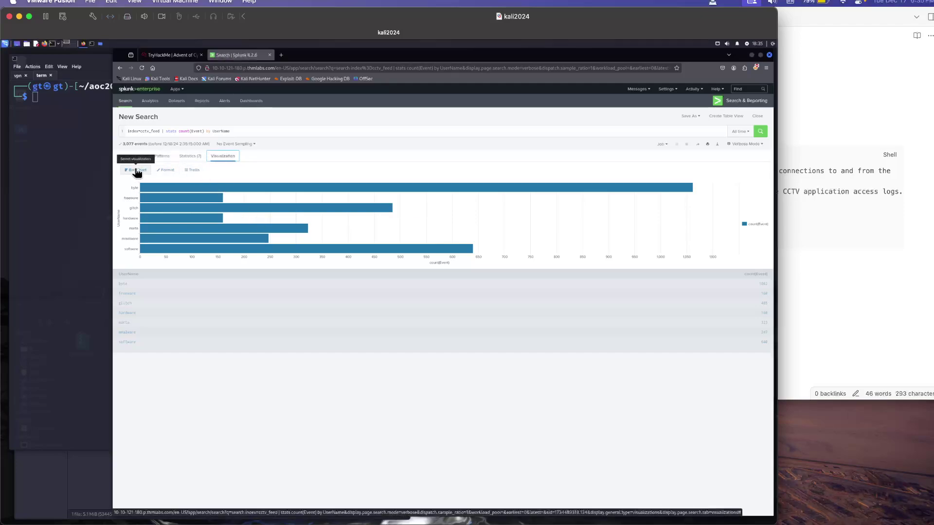
click(166, 170)
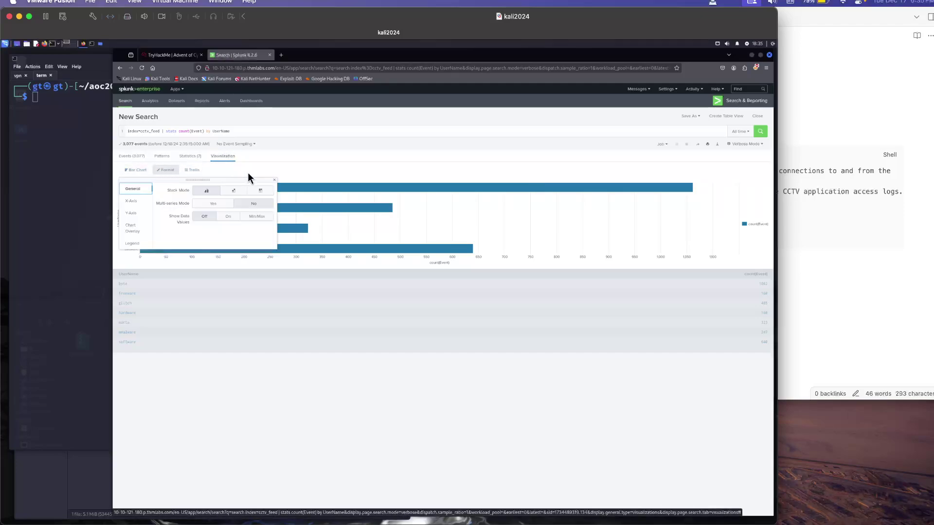
click(248, 172)
click(147, 171)
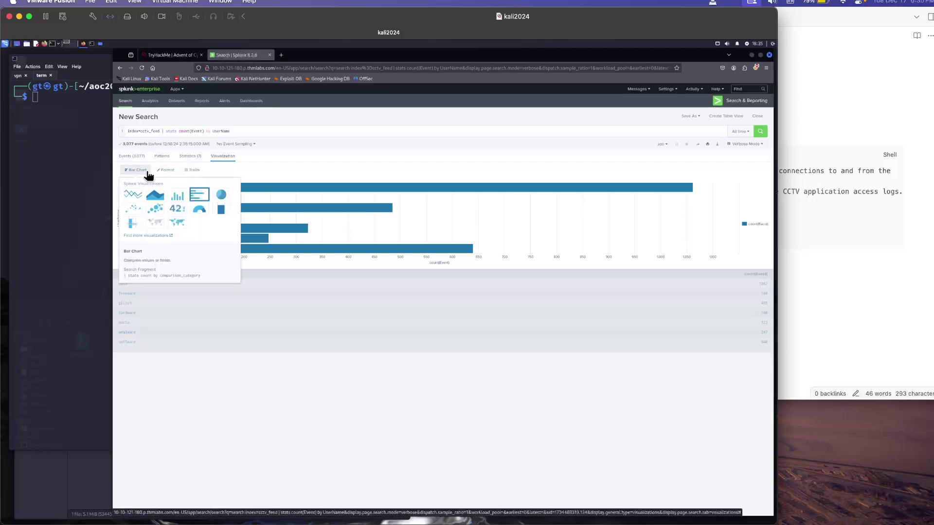
click(221, 194)
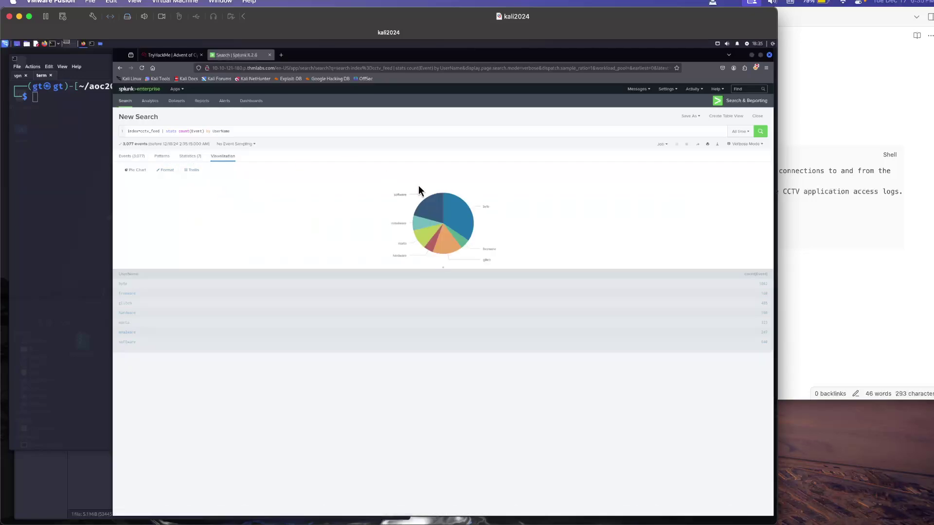
mouse_move(430, 204)
mouse_move(459, 223)
click(176, 59)
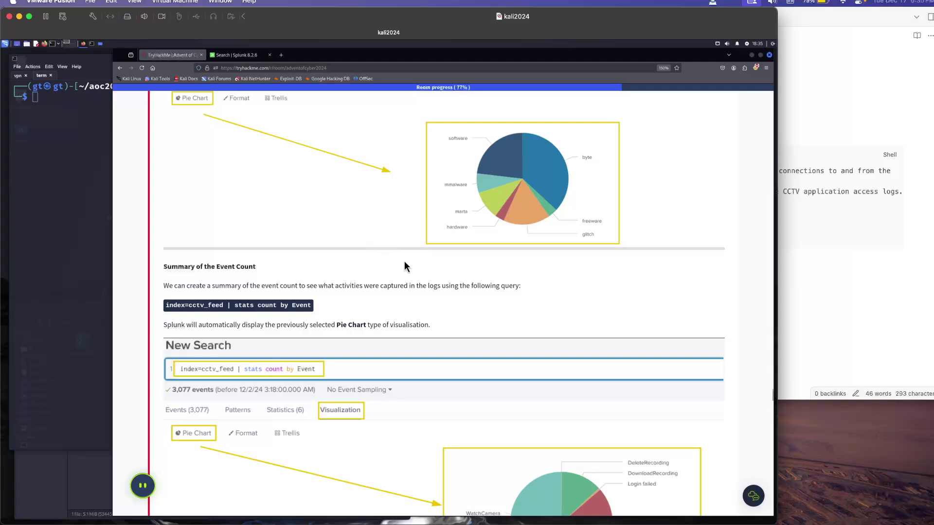
Step: Copy the guide's event-count summary sentence and query index=cctv_feed | stats count by Event into the Day 17 note's code block, commenting the sentence
drag(341, 313, 160, 290)
key(super+c)
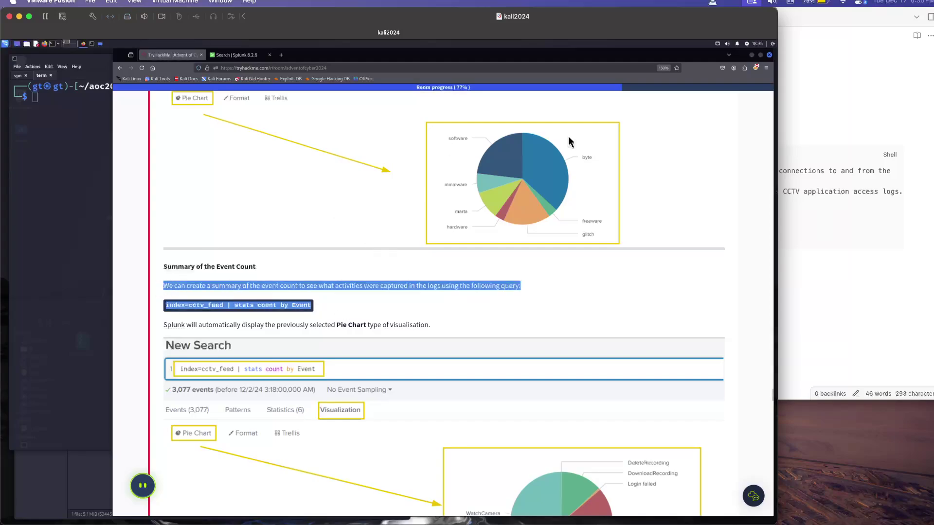
key(super+Tab)
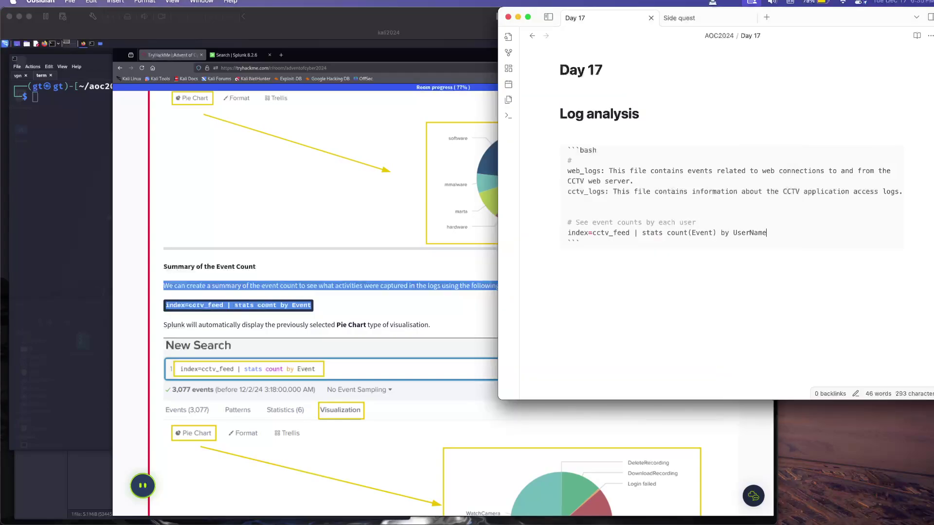
key(Return)
text(#)
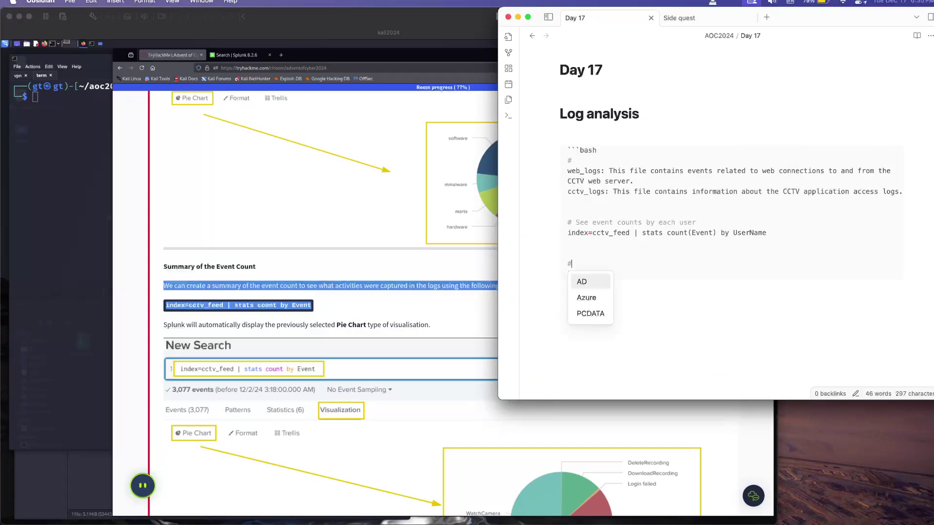
key(super+v)
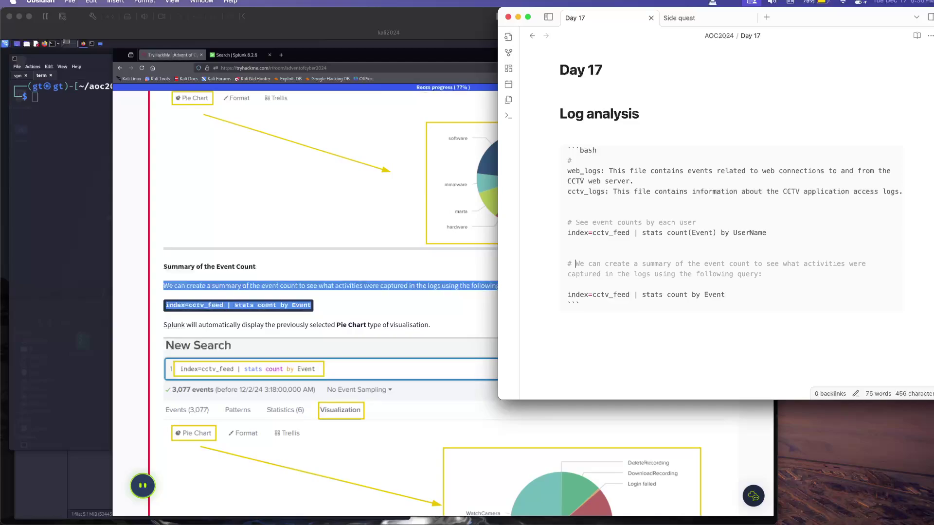
Step: Check the guide's pie chart example for the event count summary and switch to the Splunk search page
key(super+Tab)
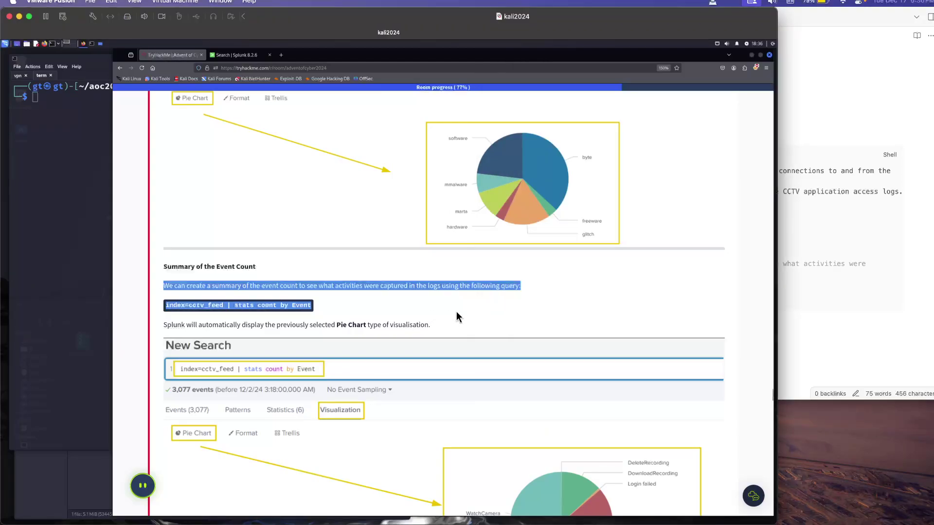
scroll(457, 317, down, 2)
click(454, 276)
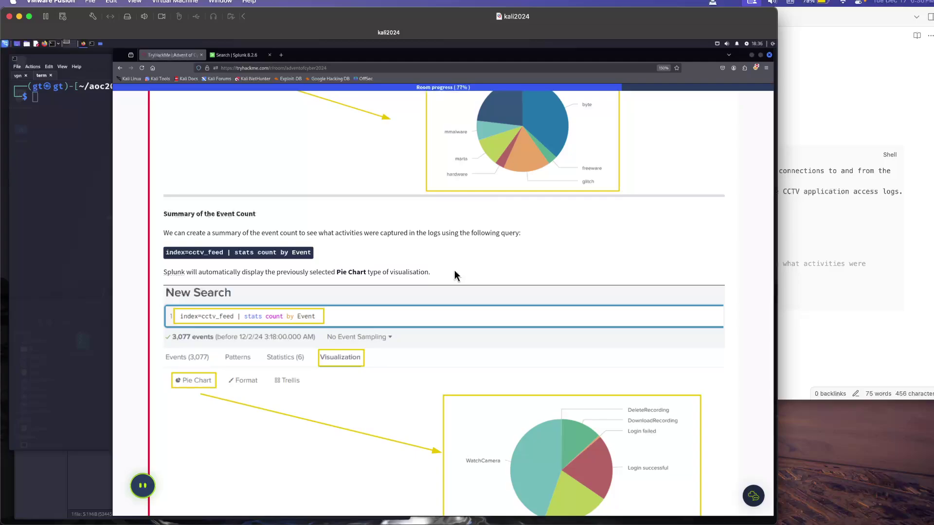
scroll(454, 272, down, 6)
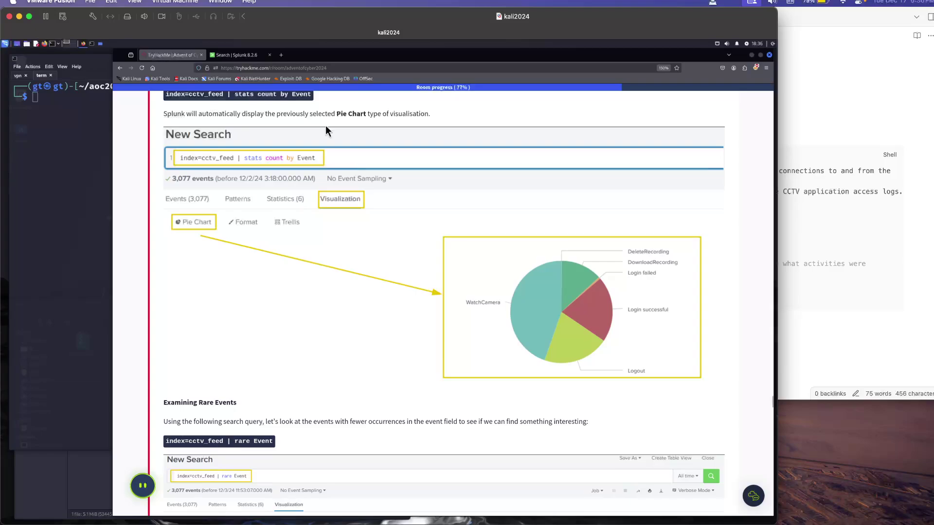
click(229, 57)
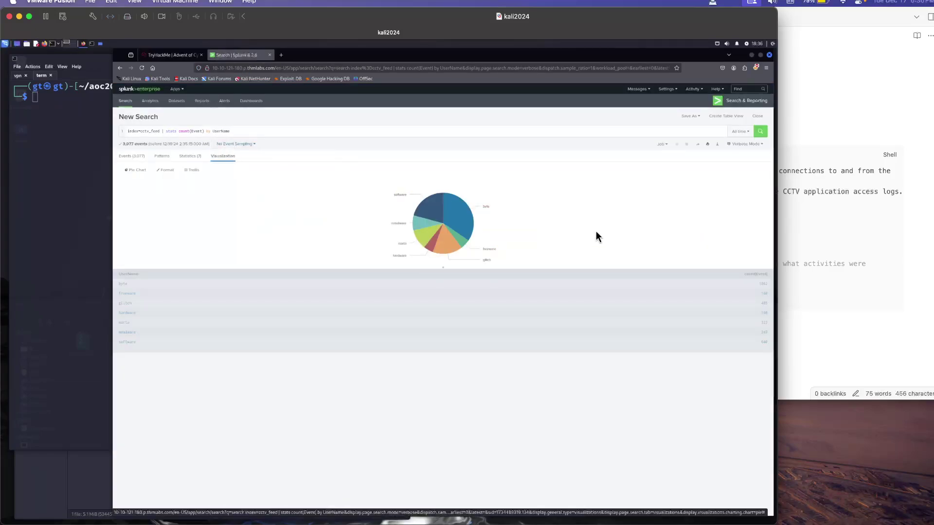
Step: Copy the query index=cctv_feed | stats count by Event from the Day 17 note and add blank lines below it
key(super+Tab)
key(super+shift+Left)
key(ctrl+c)
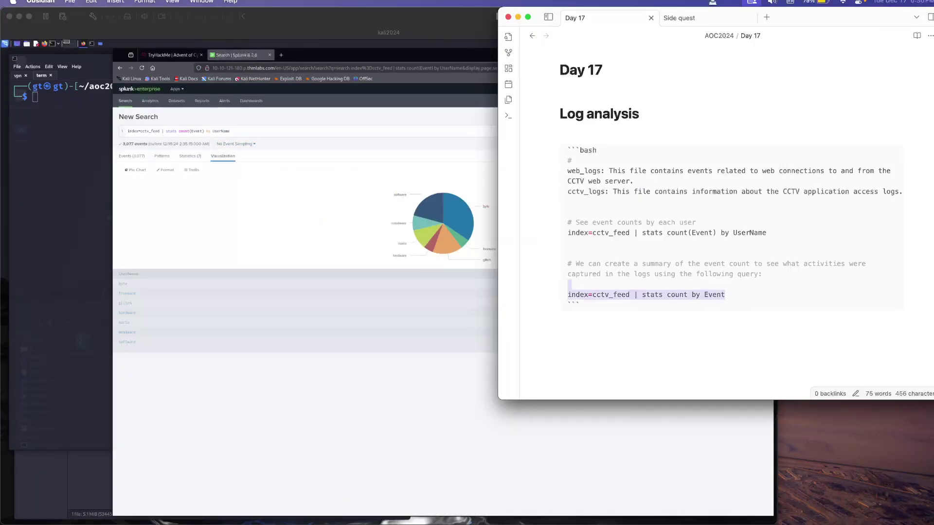
key(Right)
key(Return)
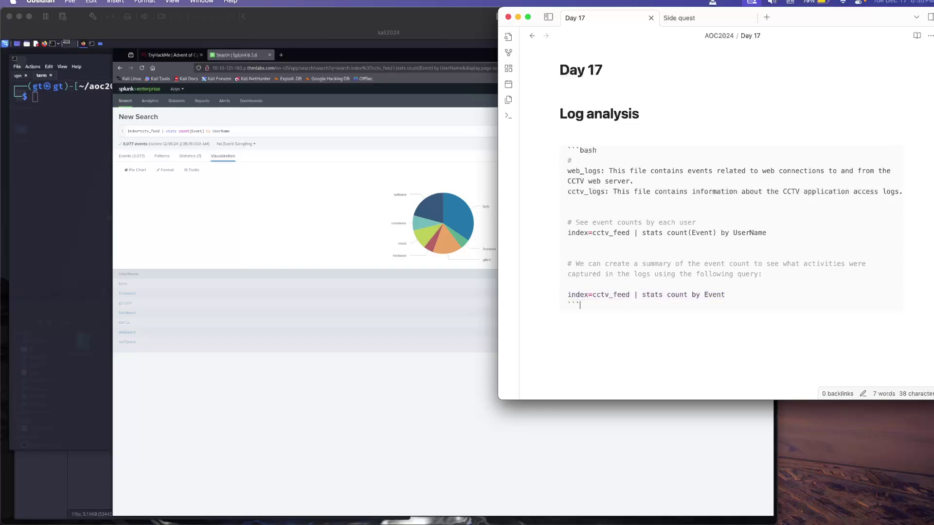
key(Return)
key(Return)
Step: Replace the search in Splunk with index=cctv_feed | stats count by Event, run it and examine the pie chart
click(191, 130)
triple_click(189, 131)
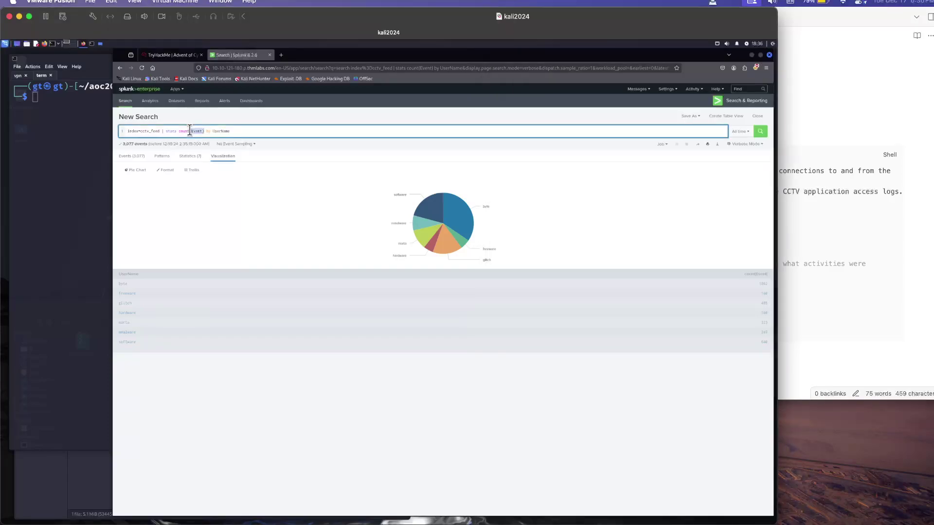
key(ctrl+v)
key(Return)
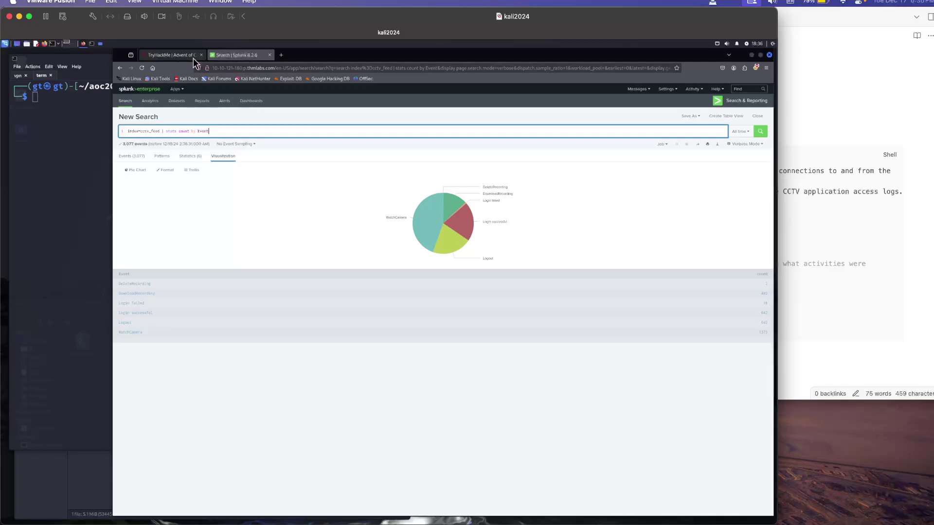
mouse_move(458, 212)
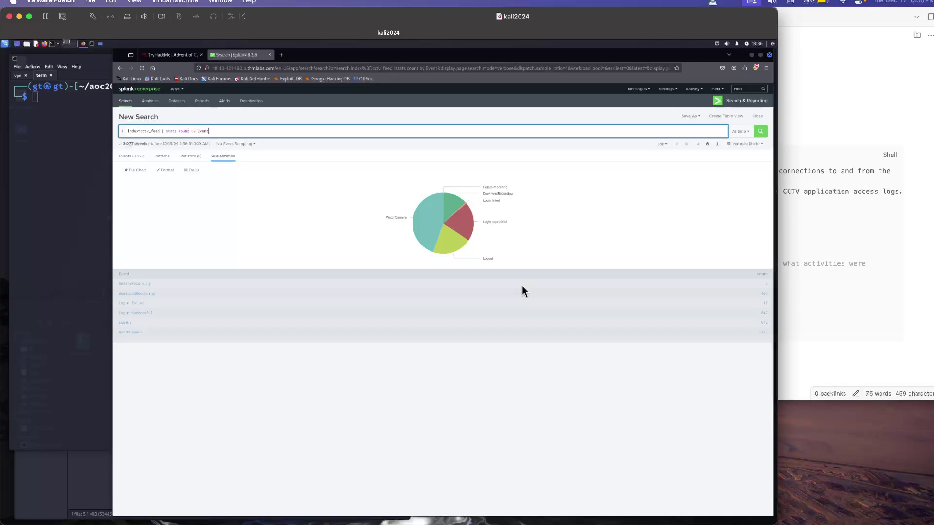
Step: Add the introductory sentence and query index=cctv_feed | rare Event from the guide's Examining Rare Events section to the Day 17 note, commenting the sentence
click(169, 51)
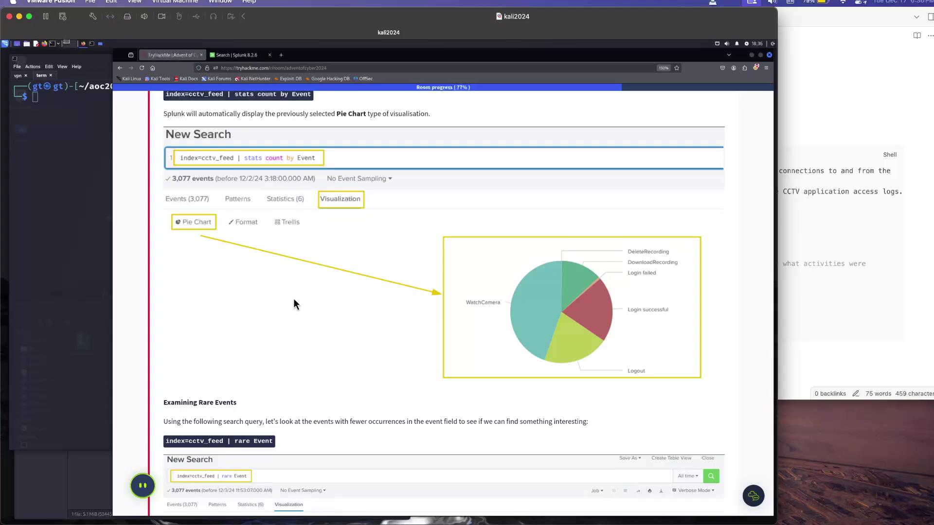
scroll(294, 304, down, 2)
scroll(294, 304, down, 1)
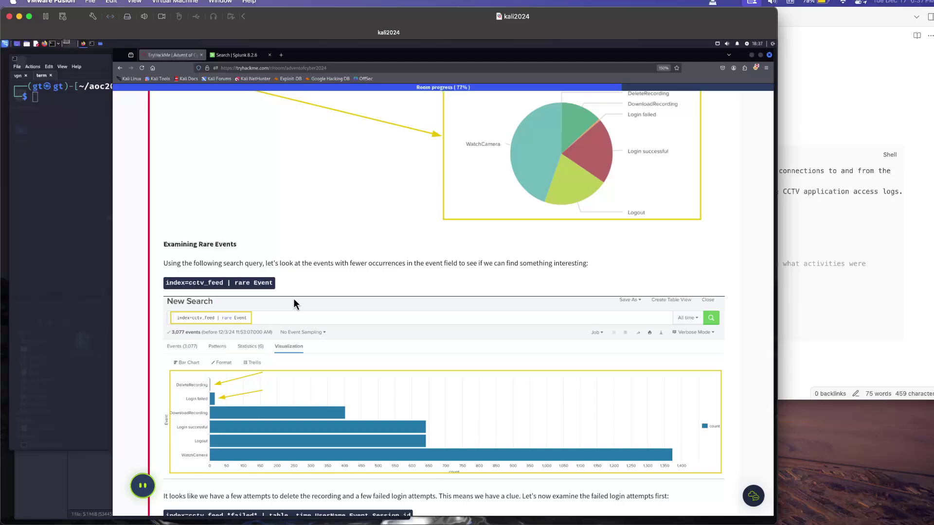
scroll(294, 304, down, 3)
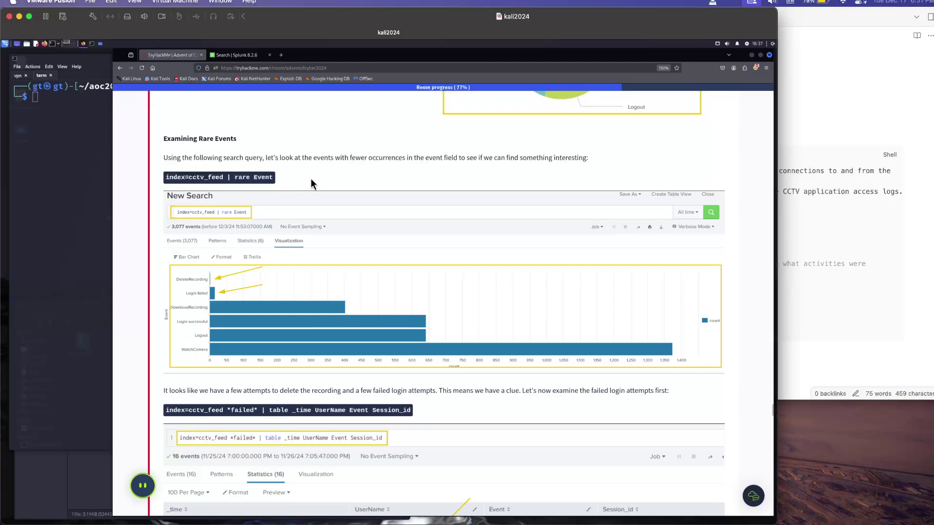
drag(307, 184, 160, 162)
key(super+c)
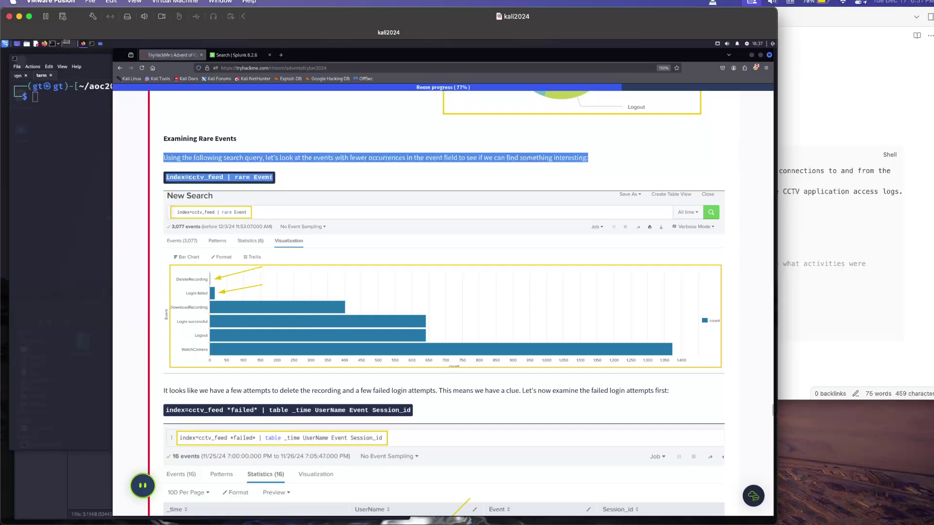
key(super+Tab)
text(#)
key(super+v)
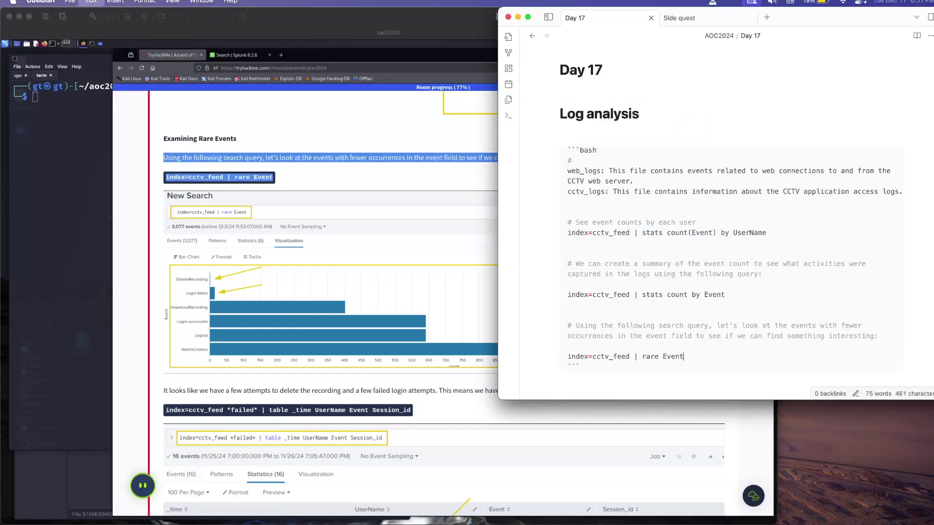
Step: Add a blank line after the rare Event query in the note and copy index=cctv_feed | rare Event
key(Return)
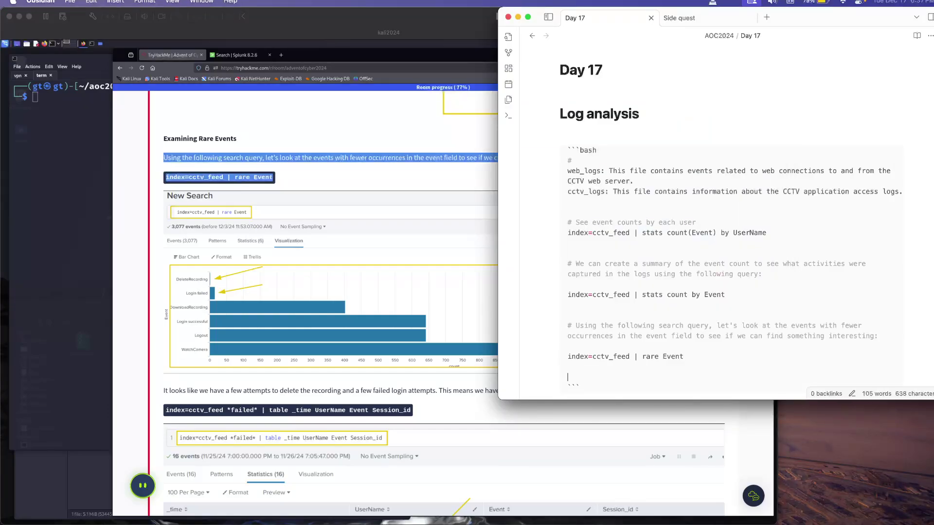
key(Up)
key(super+shift+Left)
key(ctrl+c)
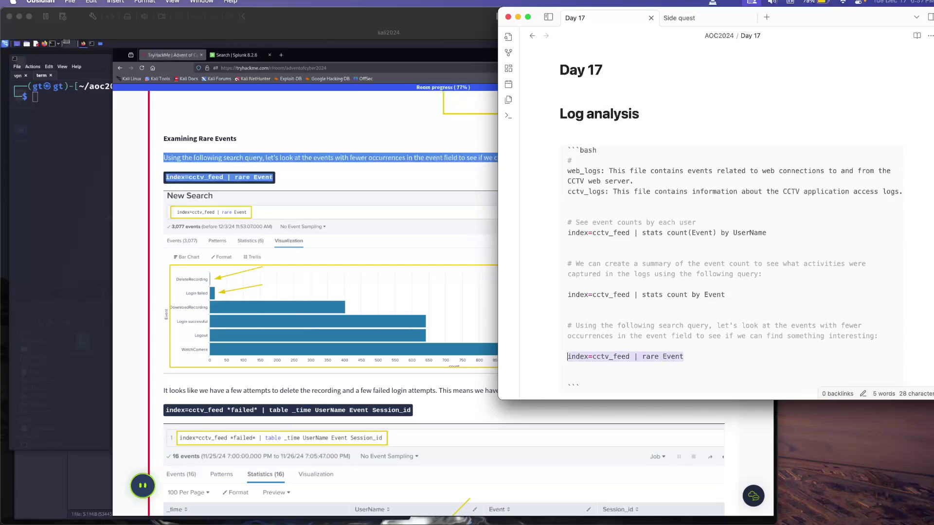
Step: Return to Splunk, replace the search with index=cctv_feed | rare Event and run it
key(super+Tab)
click(236, 55)
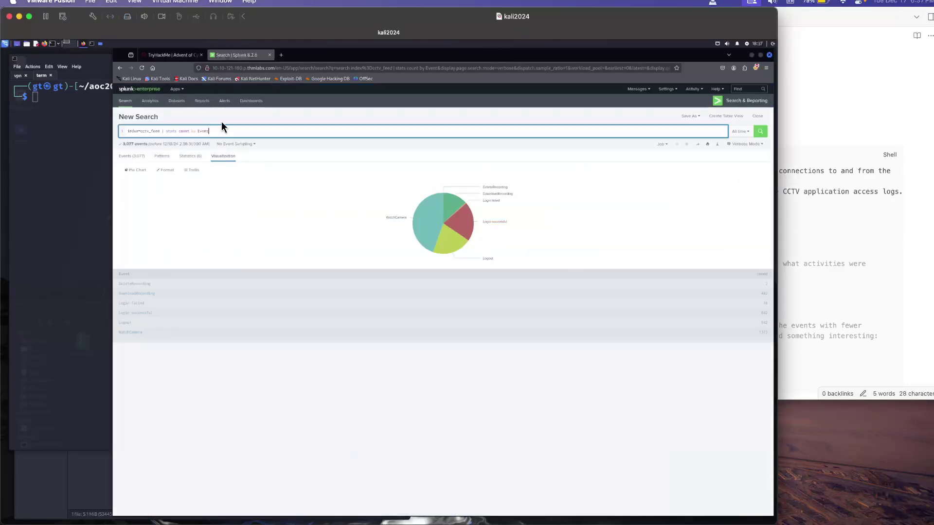
click(227, 129)
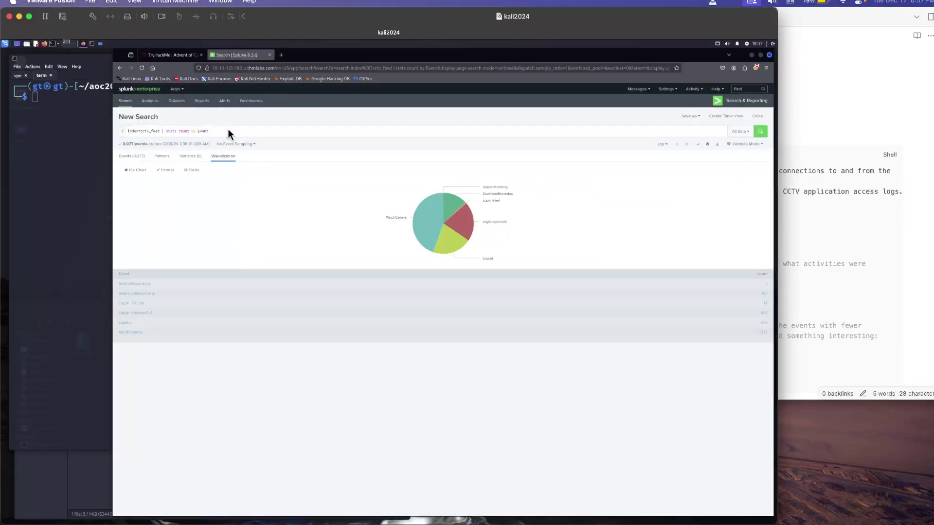
click(196, 131)
key(ctrl+a)
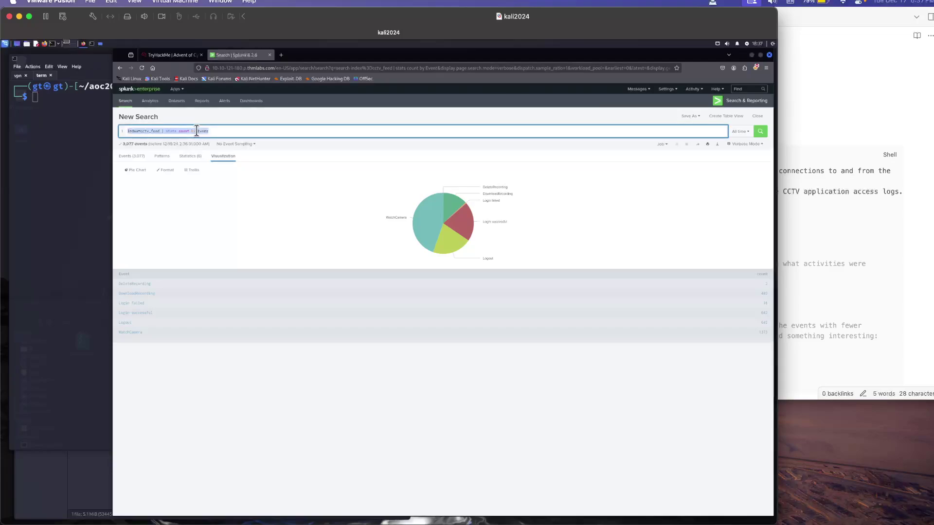
key(ctrl+v)
key(Return)
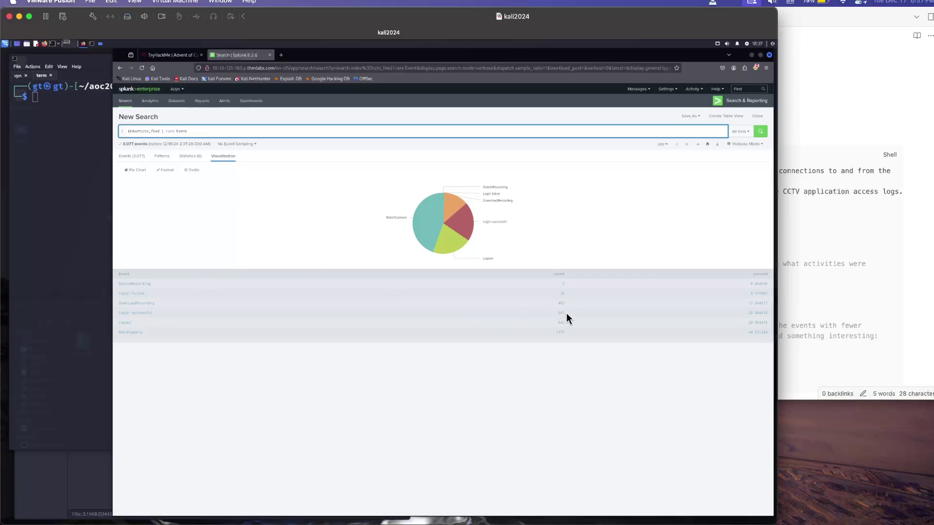
Step: Compare with the guide's rare events chart and change the Splunk visualisation to a bar chart
click(174, 56)
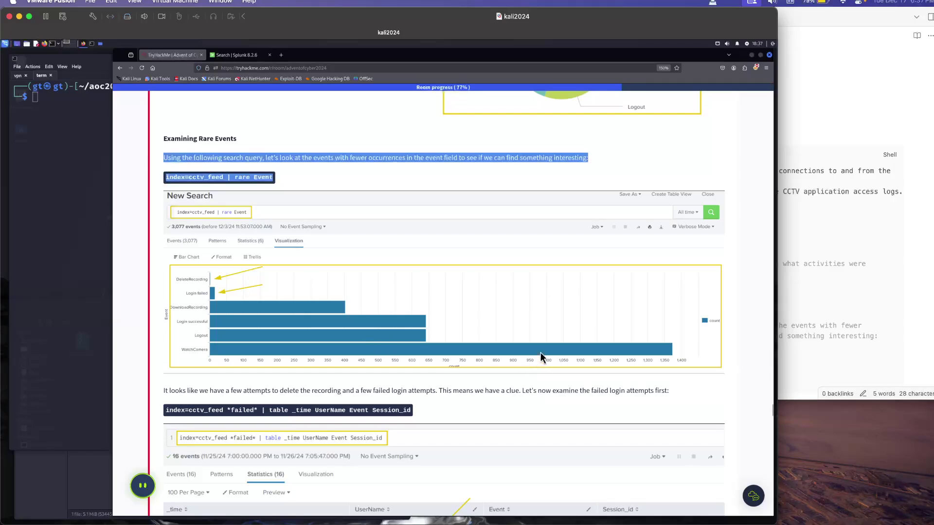
scroll(597, 413, down, 5)
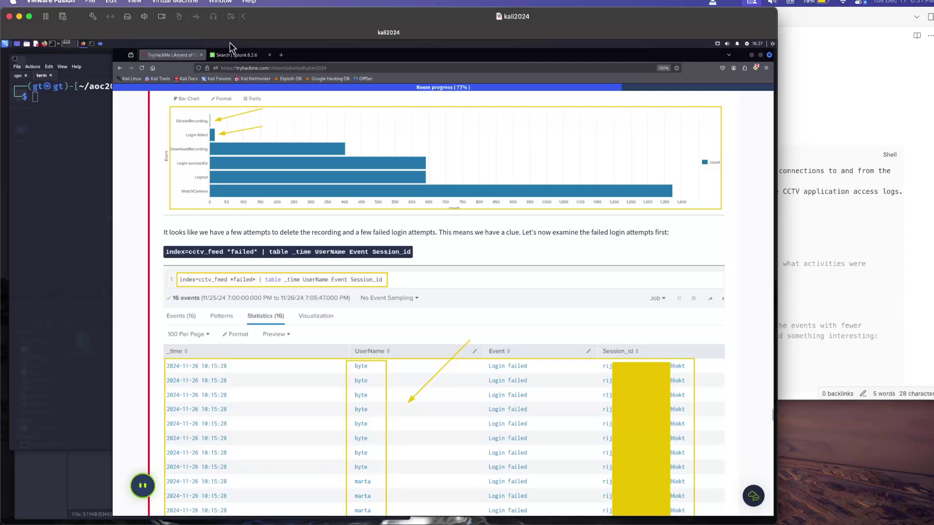
click(231, 54)
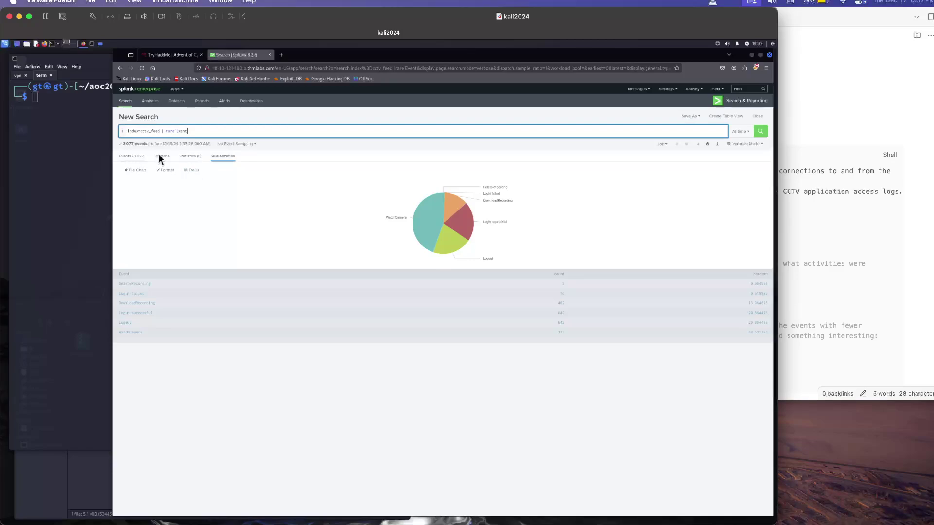
click(132, 170)
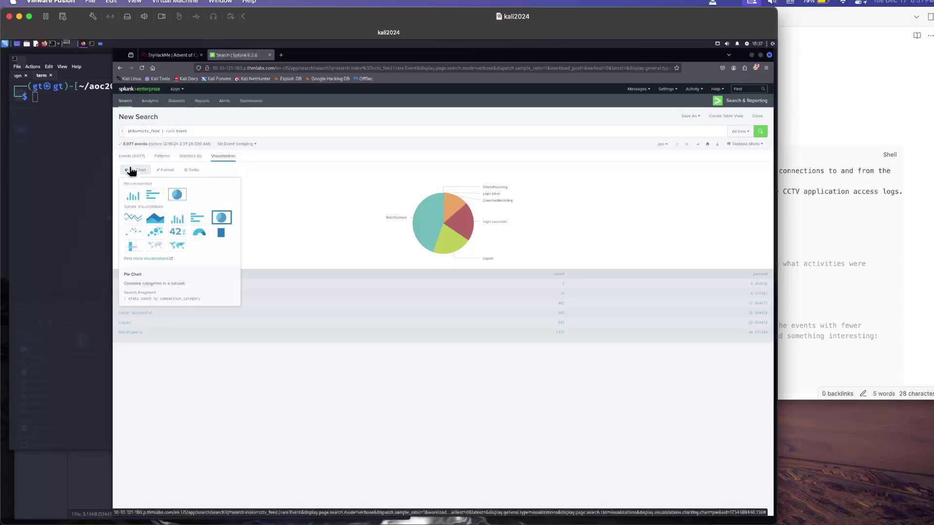
click(153, 195)
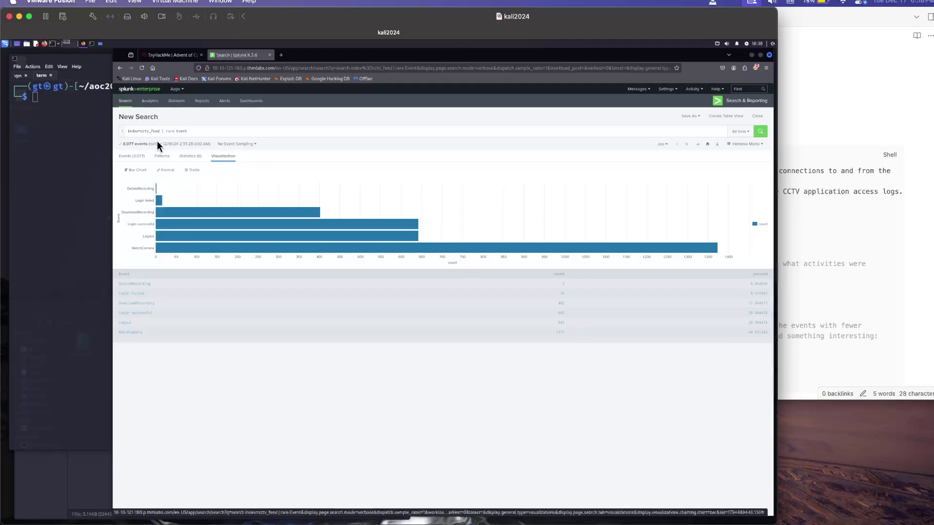
Step: Add the guide's failed-login explanation as a comment and the query index=cctv_feed *failed* | table _time UserName Event Session_id to the Day 17 note
click(165, 56)
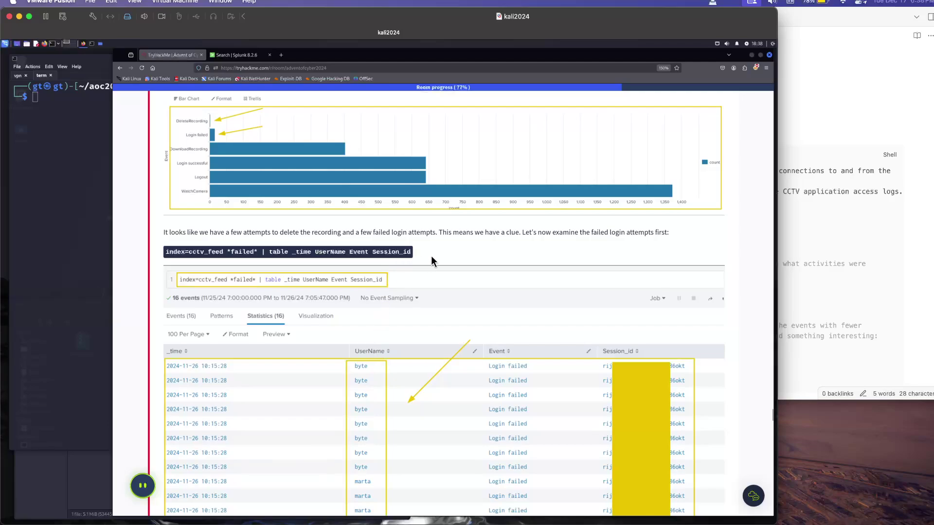
drag(435, 256, 164, 233)
key(super+c)
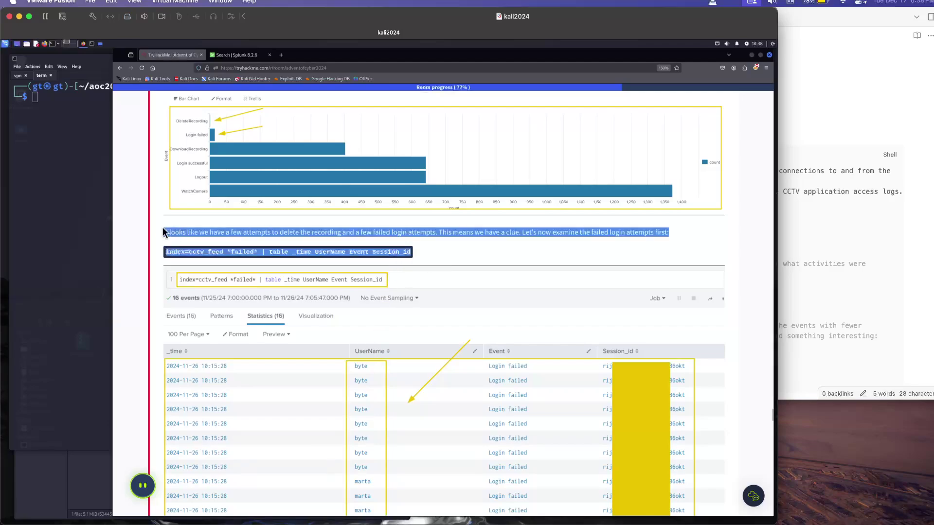
key(super+Tab)
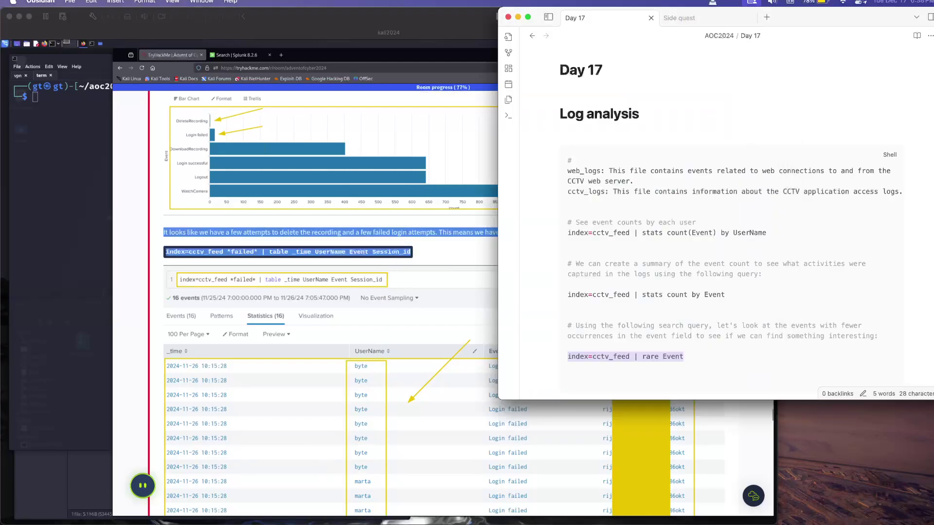
scroll(731, 214, down, 2)
click(568, 312)
key(Return)
key(Return)
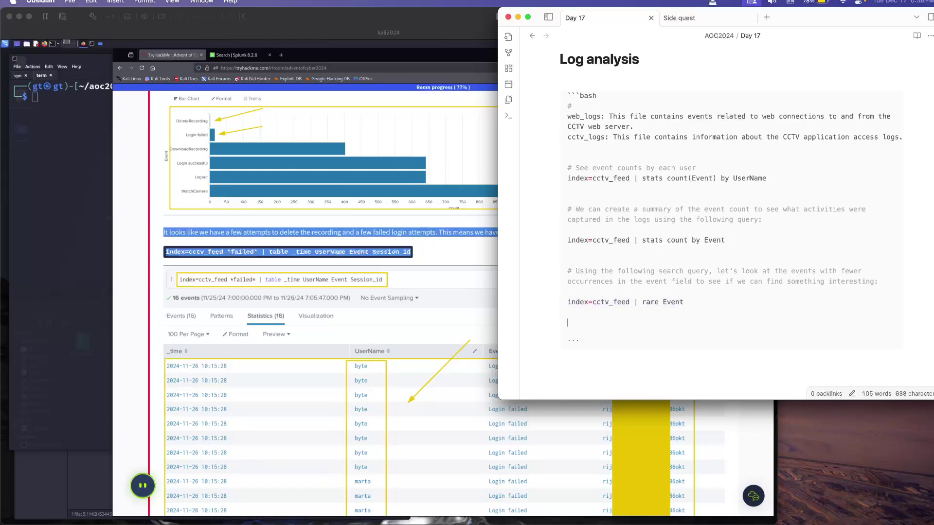
text(#)
key(super+v)
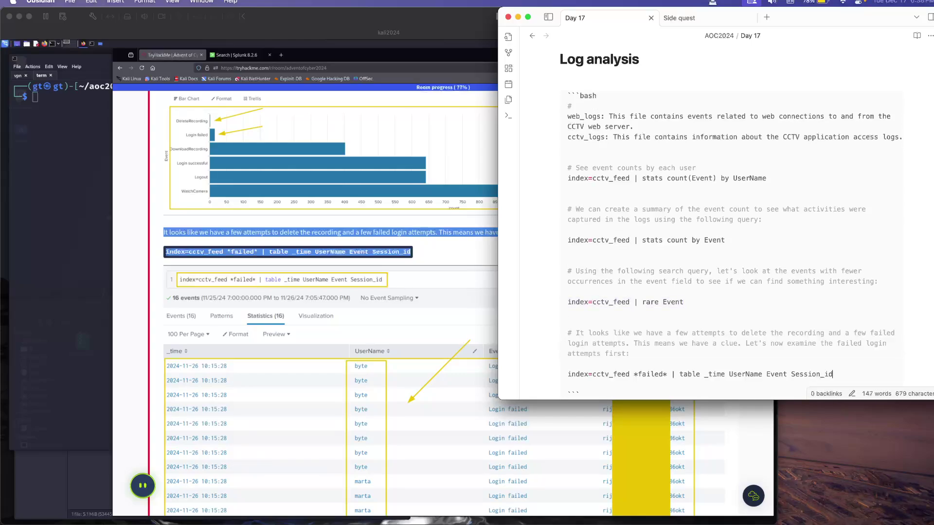
scroll(731, 215, down, 1)
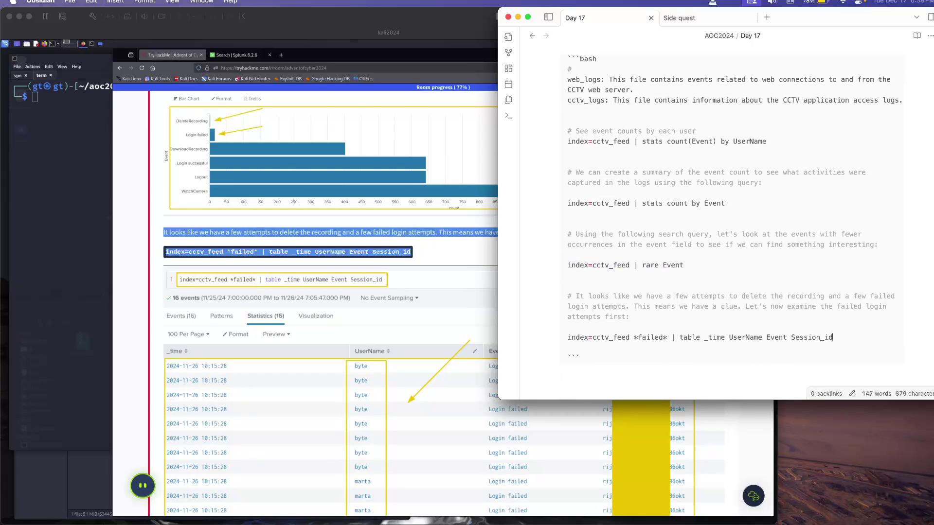
Step: Copy index=cctv_feed *failed* | table _time UserName Event Session_id from the note and run it in Splunk as the new search
key(super+shift+Left)
key(ctrl+c)
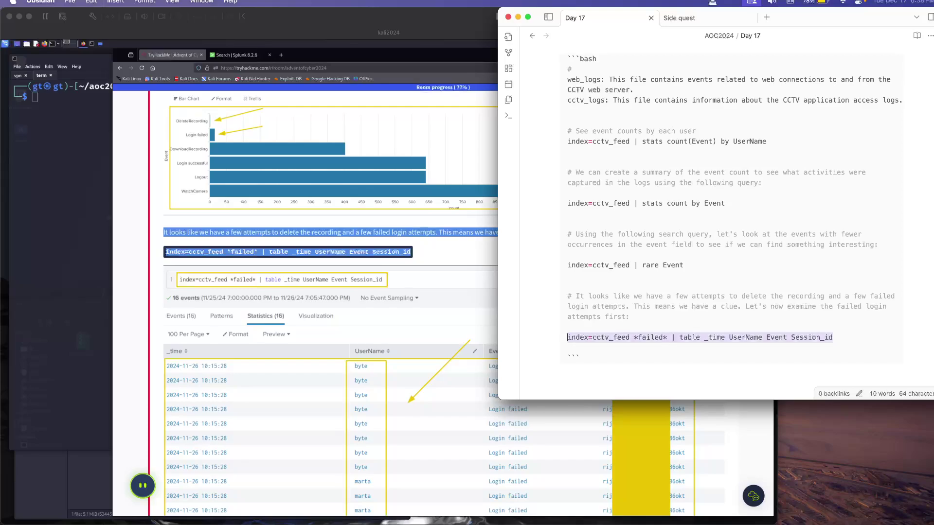
click(241, 69)
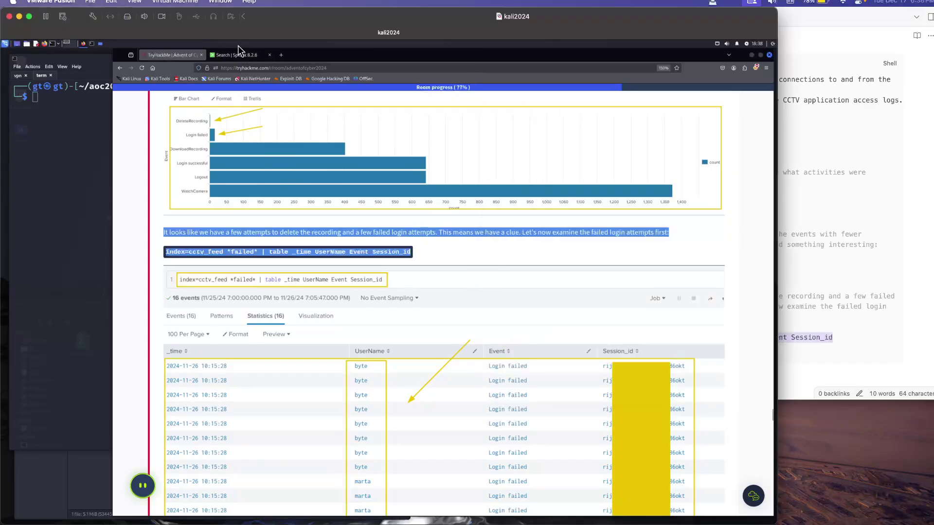
click(238, 55)
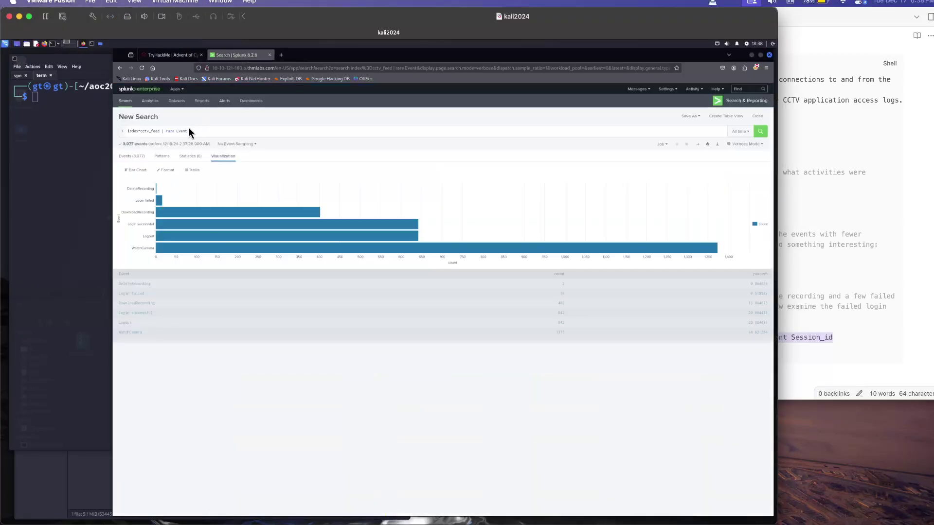
click(175, 131)
key(ctrl+a)
key(ctrl+v)
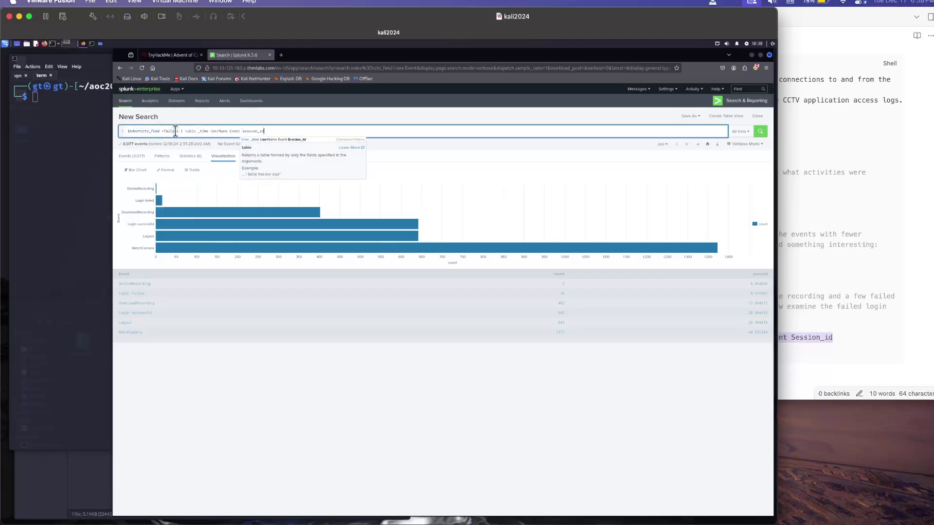
key(Return)
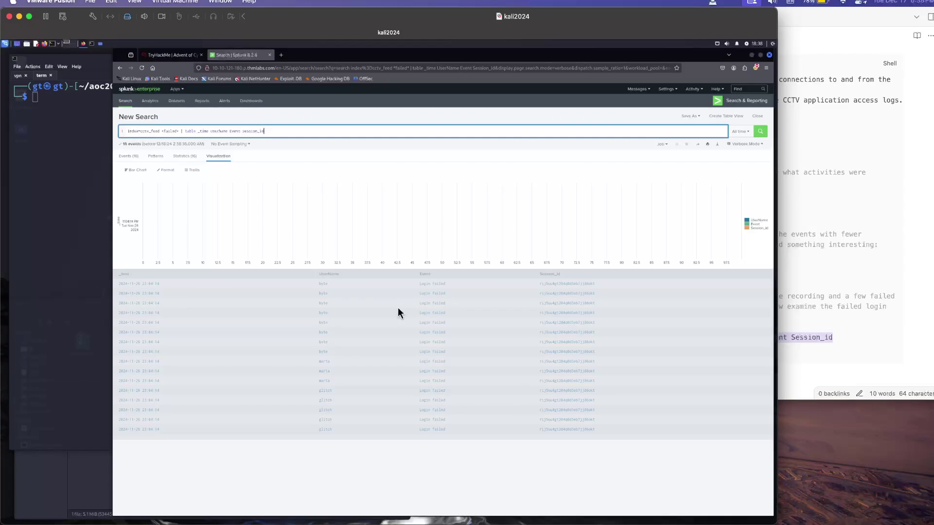
Step: Compare the failed-login results with the guide's table and read its Narrowing Down Our Investigation section about the shared Session_id
click(802, 318)
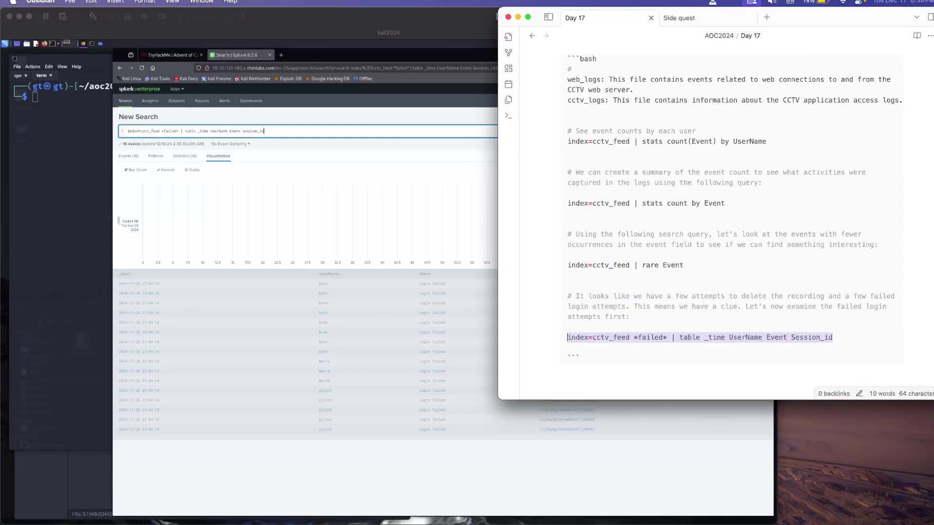
click(802, 318)
scroll(803, 318, down, 1)
scroll(630, 267, down, 1)
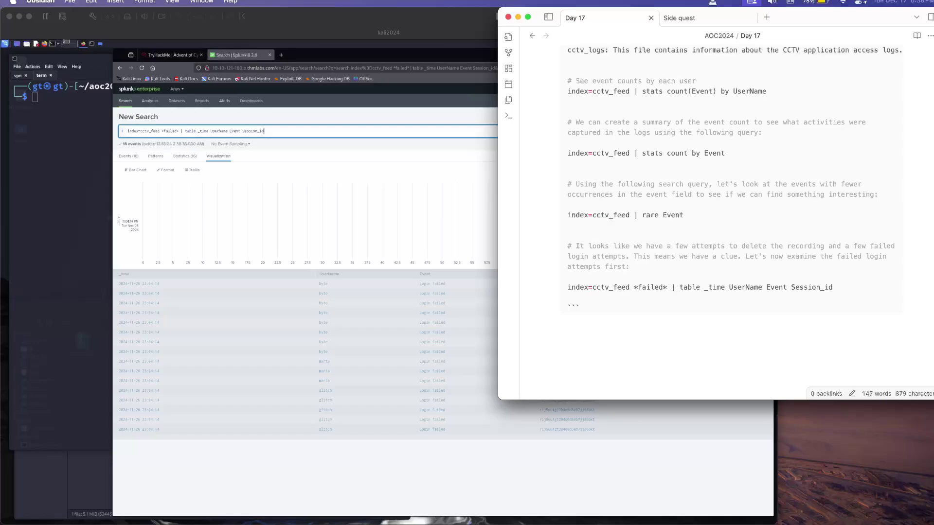
click(451, 322)
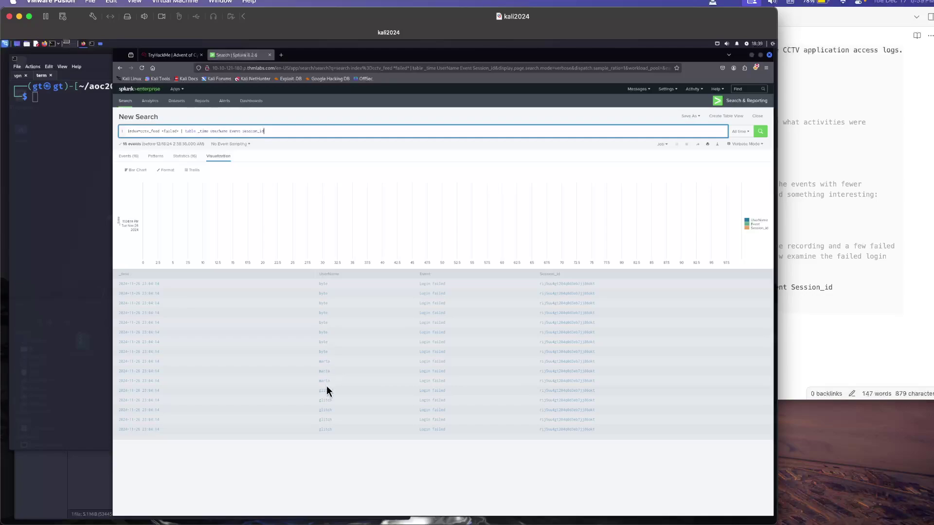
click(178, 58)
scroll(339, 354, down, 1)
scroll(339, 354, down, 10)
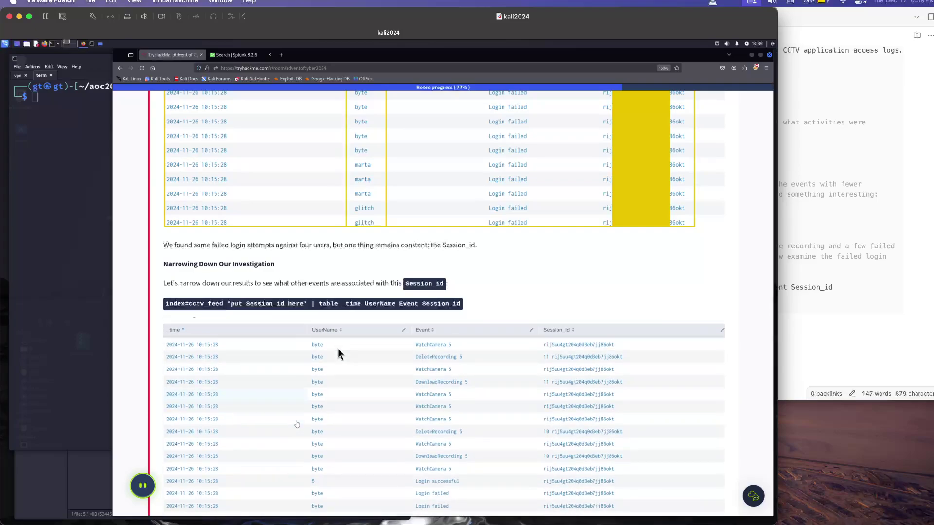
click(247, 56)
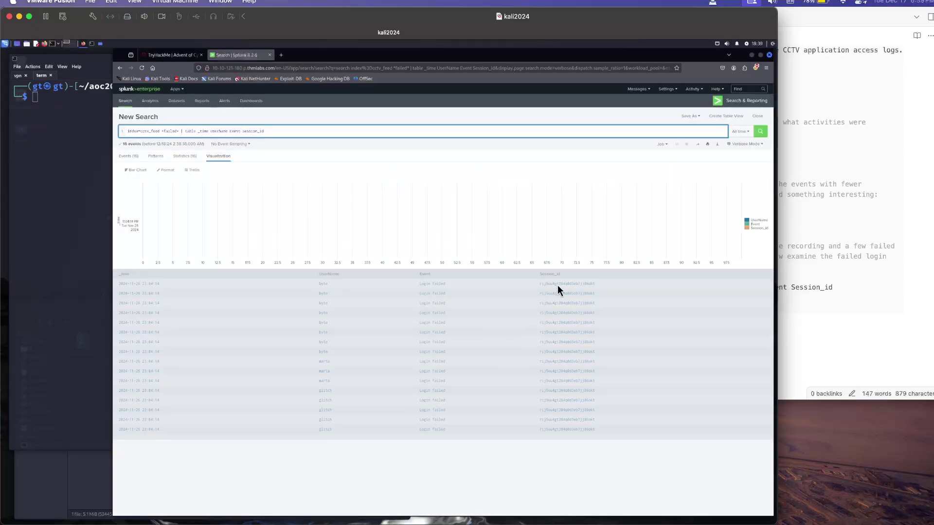
click(176, 54)
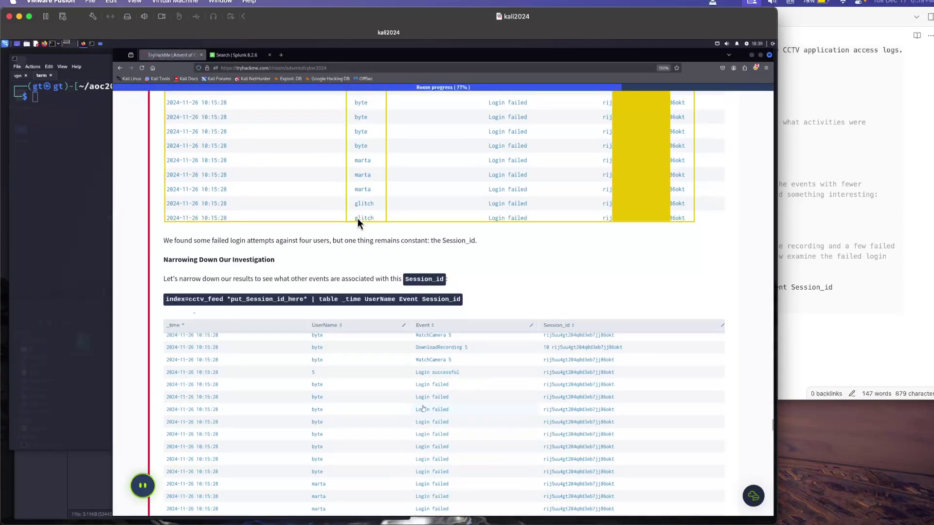
scroll(358, 224, down, 3)
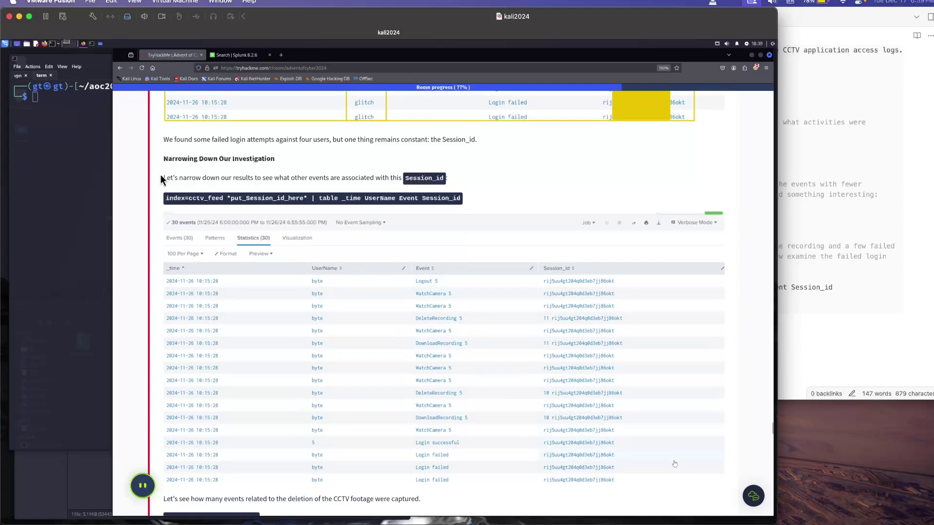
Step: Add the guide's Session_id explanation as a comment and the query index=cctv_feed *put_Session_id_here* | table _time UserName Event Session_id to the Day 17 note
drag(162, 179, 470, 209)
key(super+c)
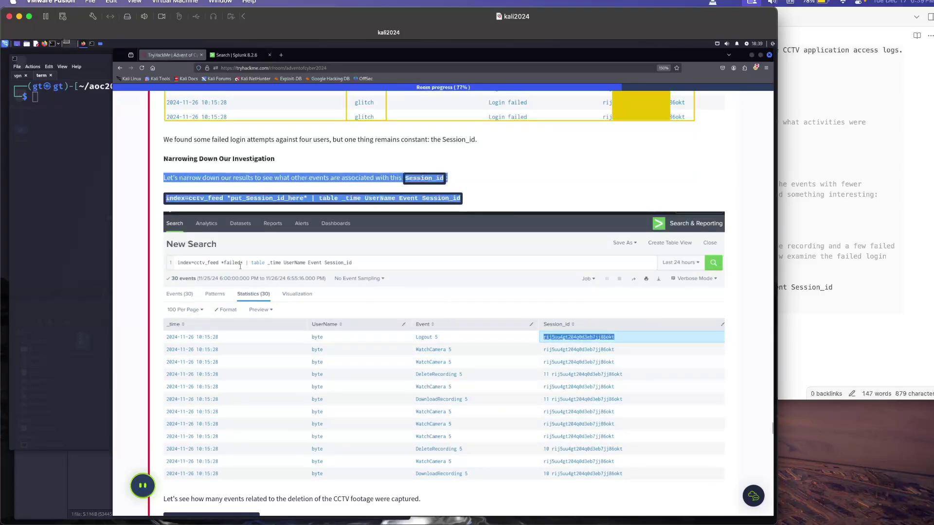
key(super+Tab)
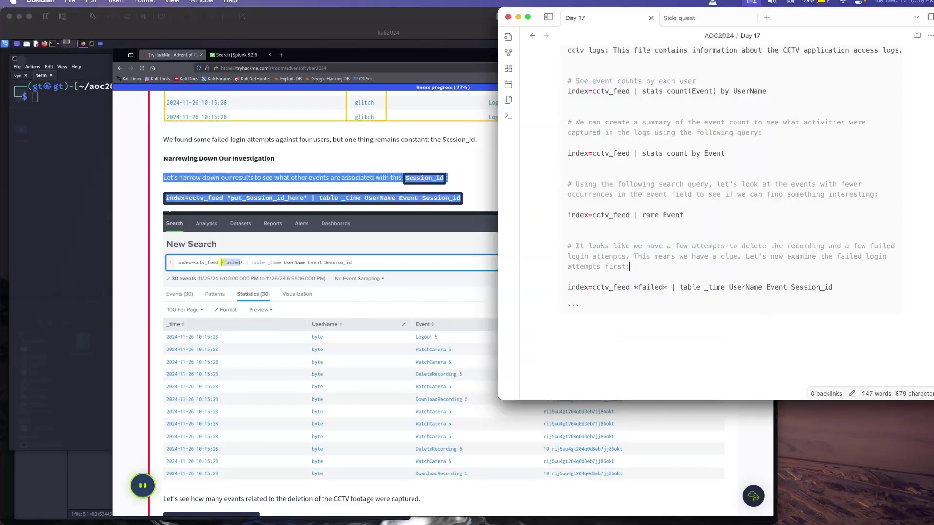
click(833, 287)
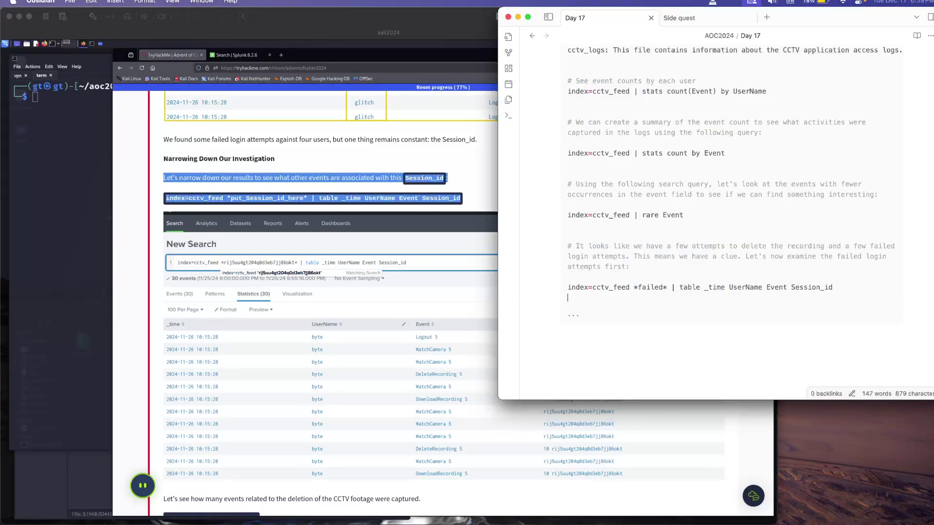
key(Return)
text(#)
key(super+v)
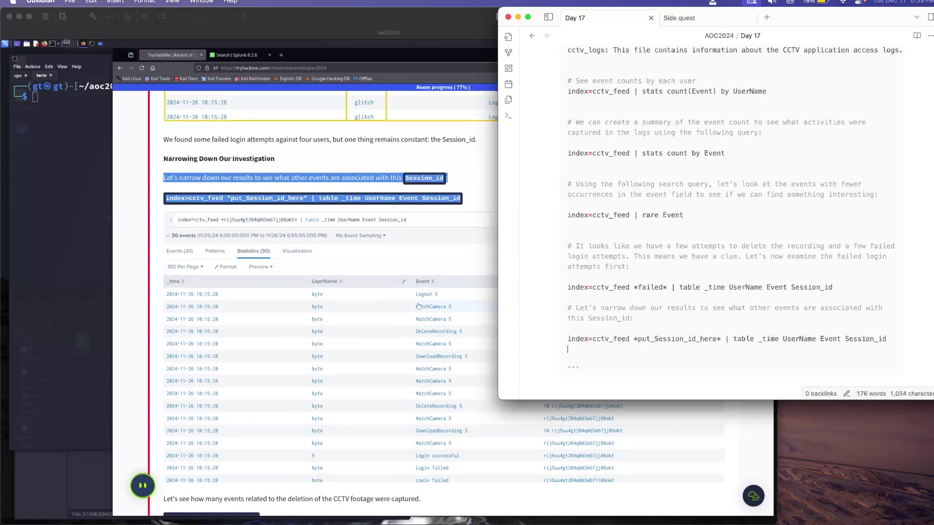
Step: Copy the *put_Session_id_here* query from the note and run it in Splunk with the placeholder unchanged
drag(887, 339, 568, 349)
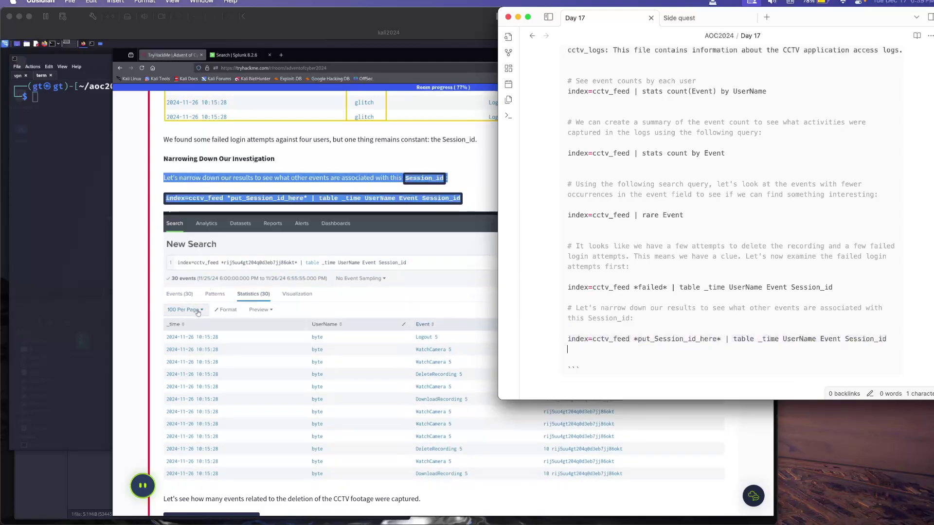
key(shift+Up)
key(ctrl+c)
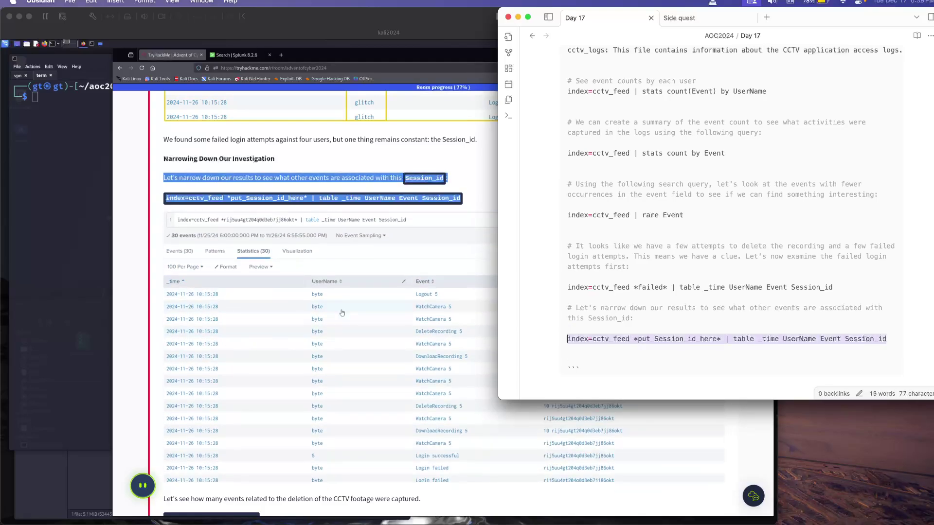
click(255, 65)
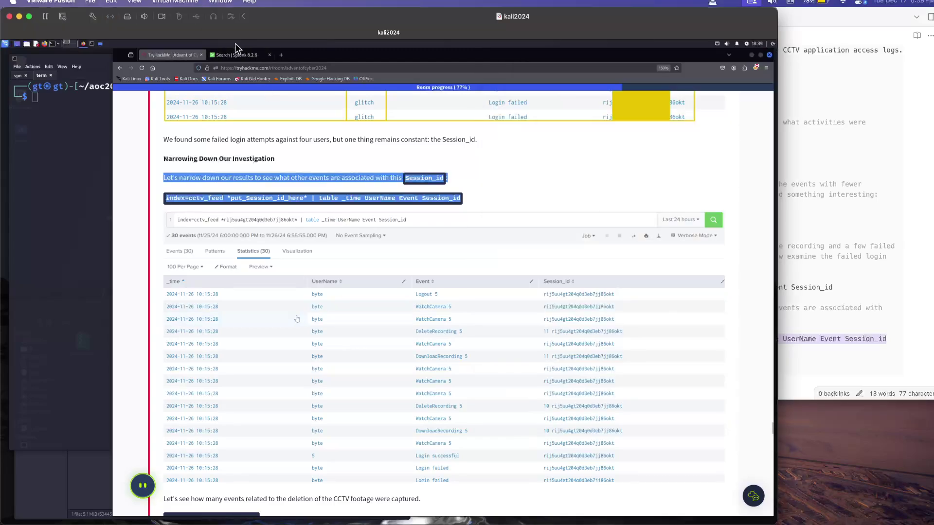
click(236, 55)
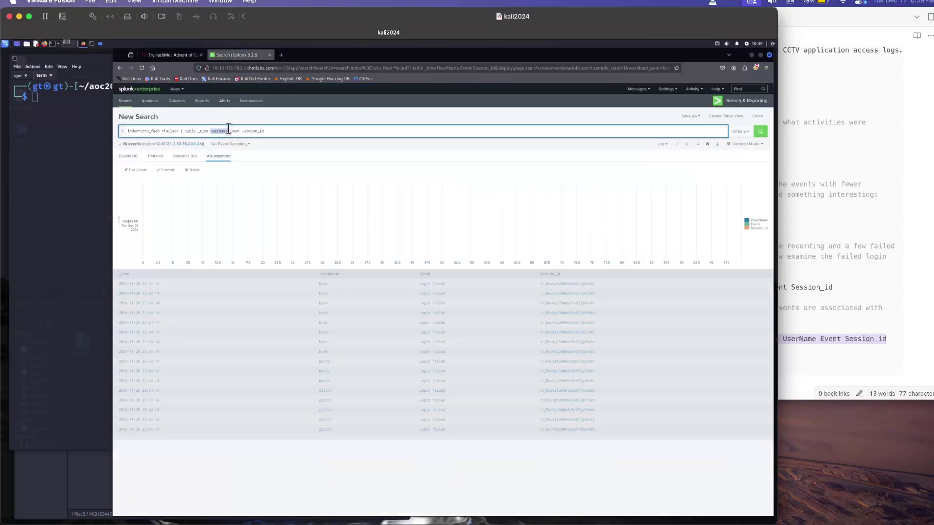
key(ctrl+a)
key(ctrl+v)
key(Return)
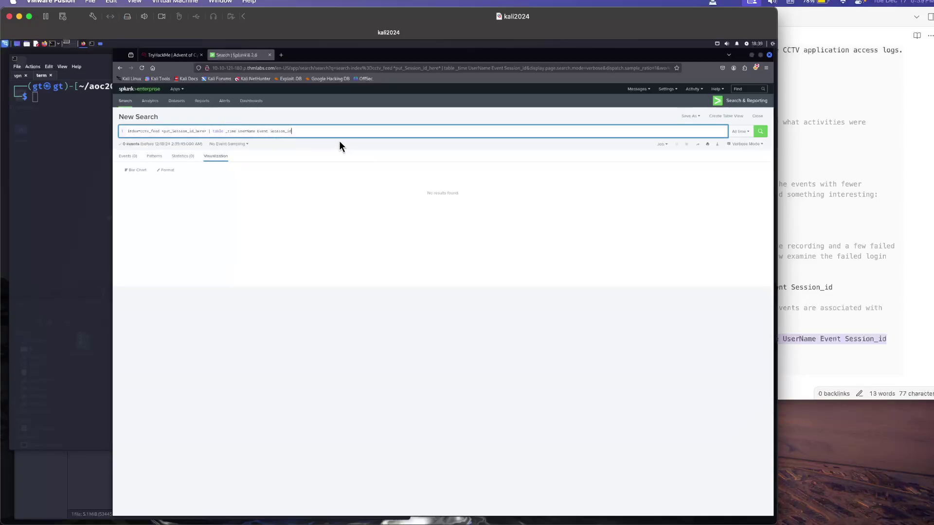
click(305, 129)
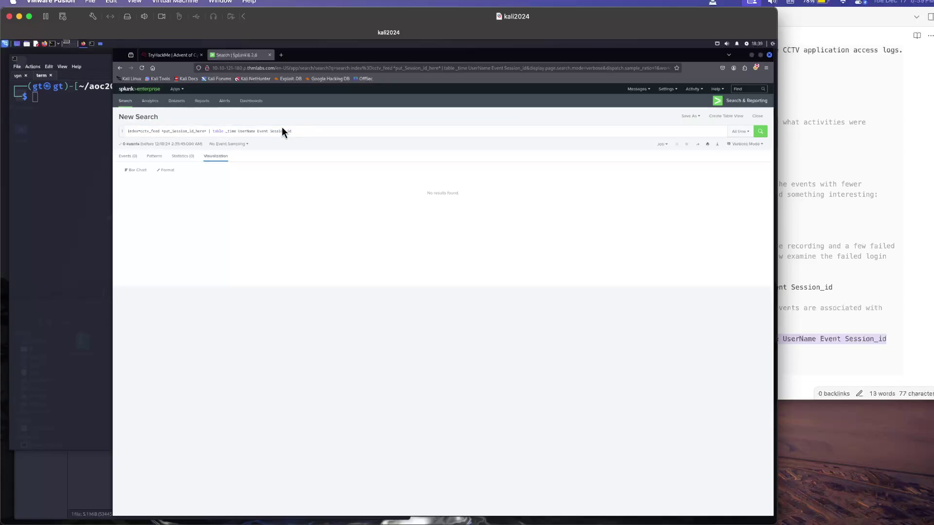
click(250, 129)
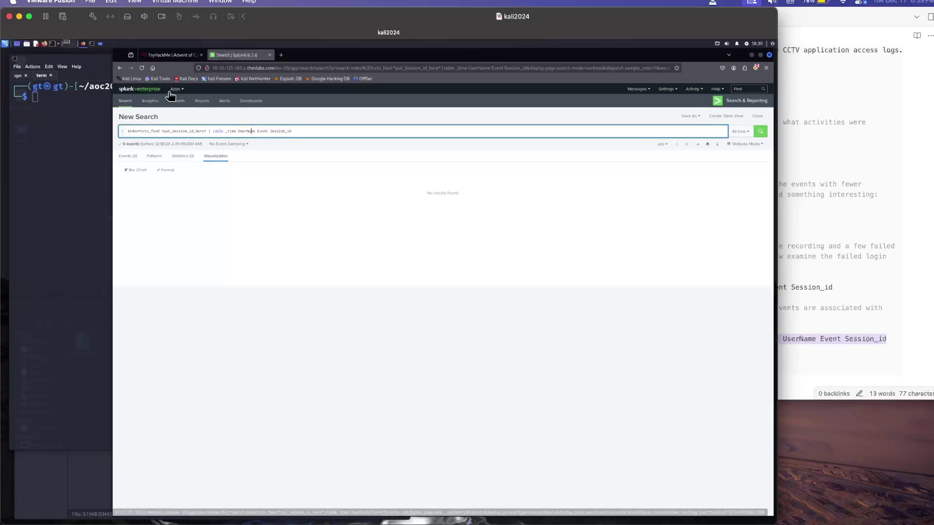
Step: Copy the *failed* query from the Day 17 note again and rerun it in Splunk to list the failed logins with their Session_id
click(827, 194)
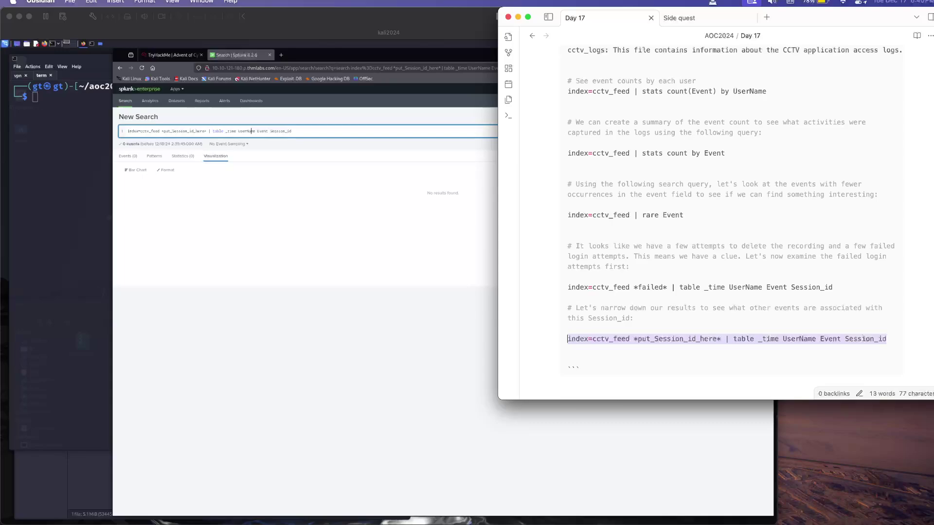
drag(835, 288, 568, 287)
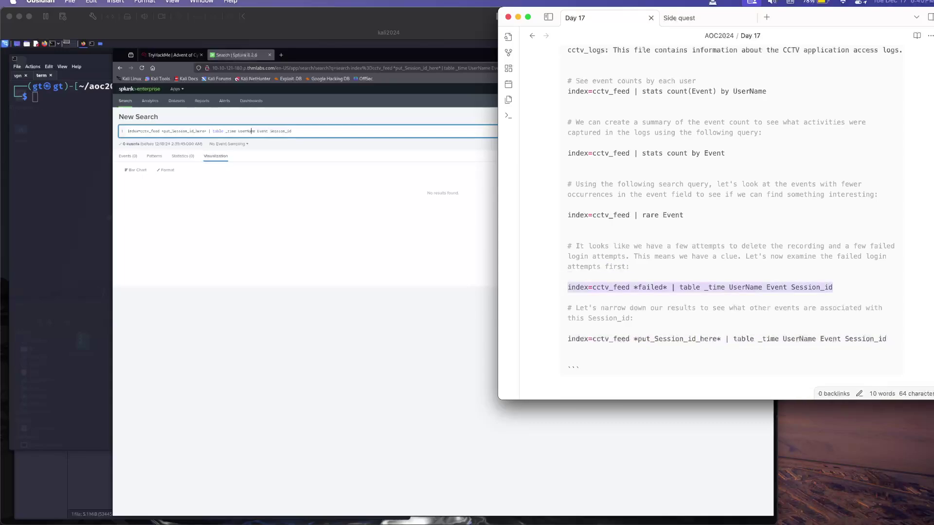
key(super+c)
click(186, 244)
triple_click(224, 131)
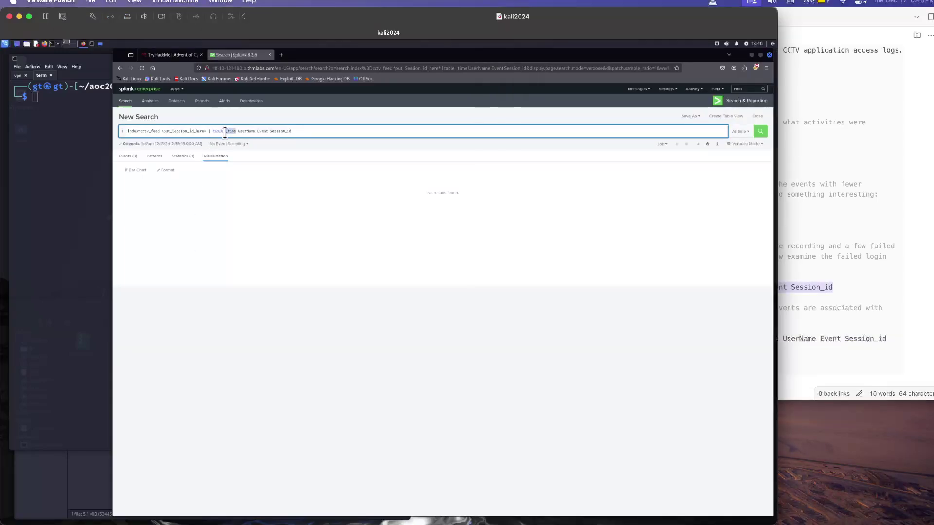
key(ctrl+v)
key(Return)
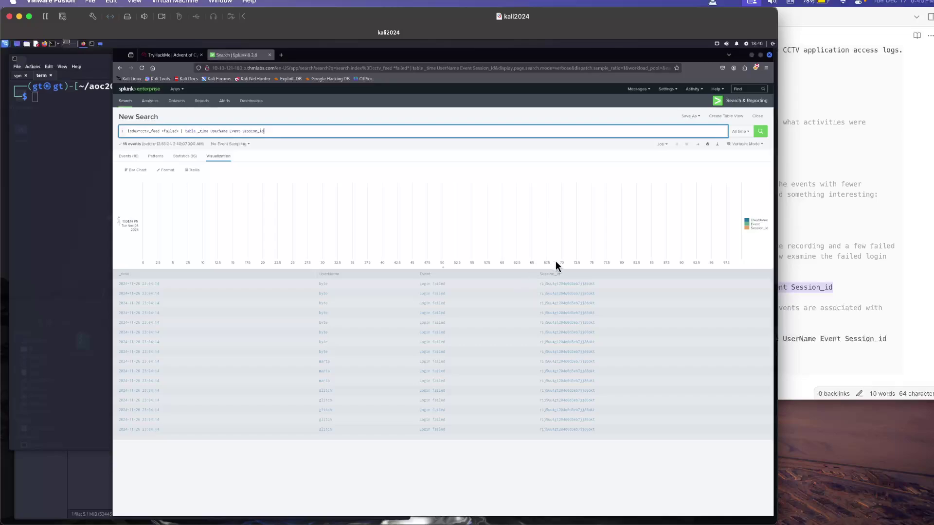
Step: Try to copy the Session_id from the failed-login results and check the Patterns view before returning to the visualisation
right_click(563, 287)
click(550, 299)
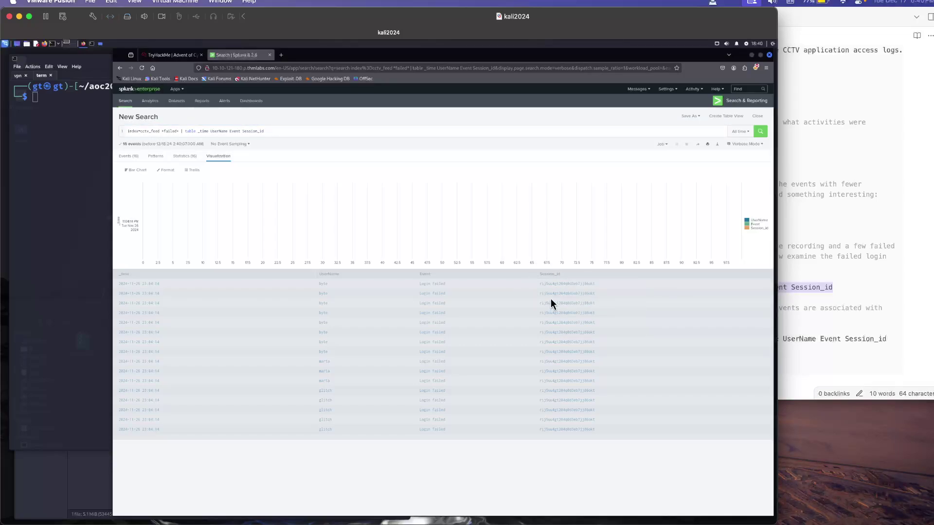
click(162, 157)
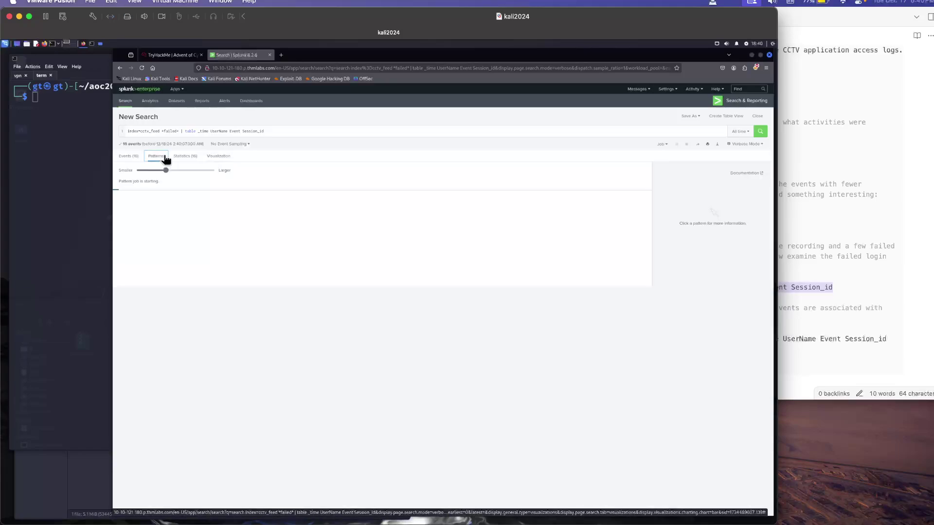
click(229, 157)
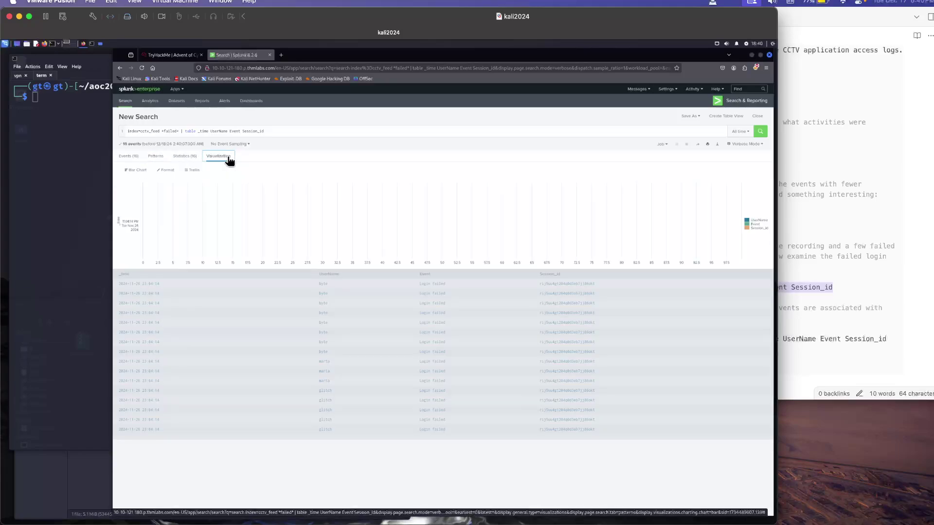
Step: Recheck the guide's Session_id example and try again to copy the Session_id from the first failed-login row in Splunk
click(172, 54)
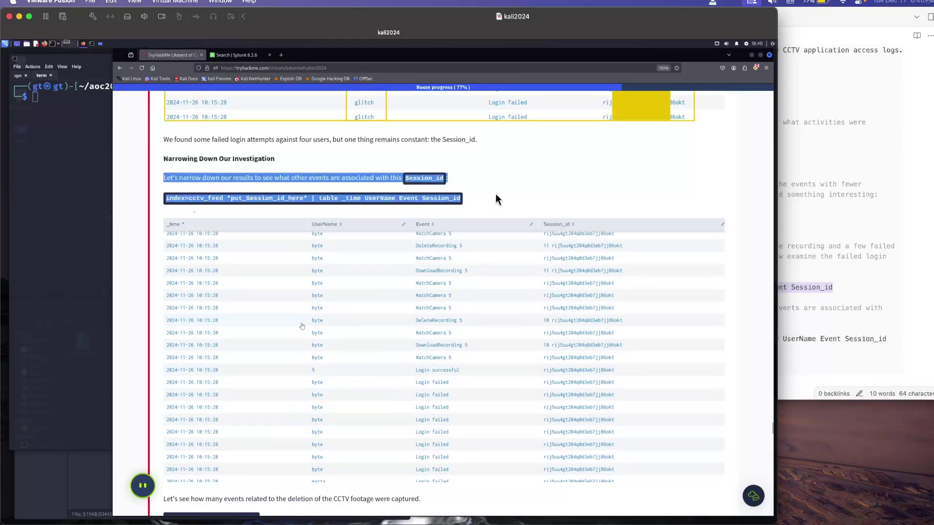
click(504, 183)
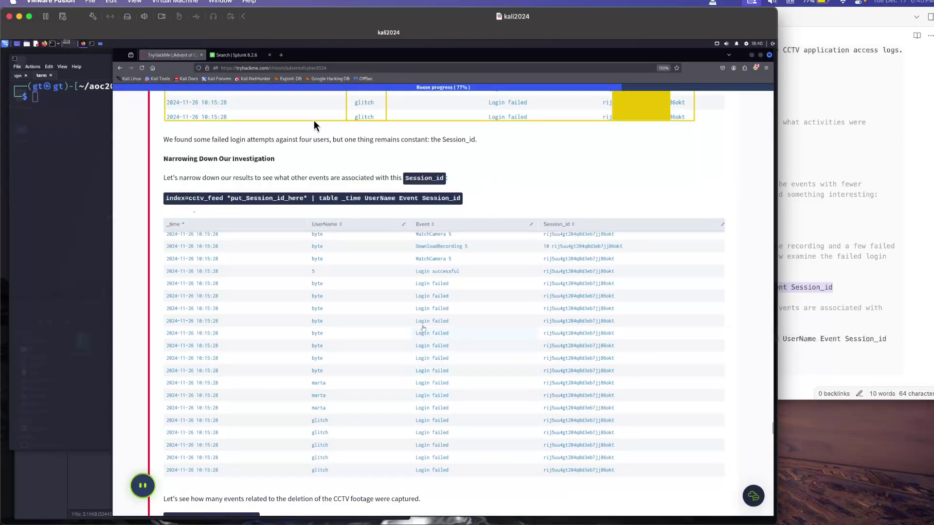
click(232, 56)
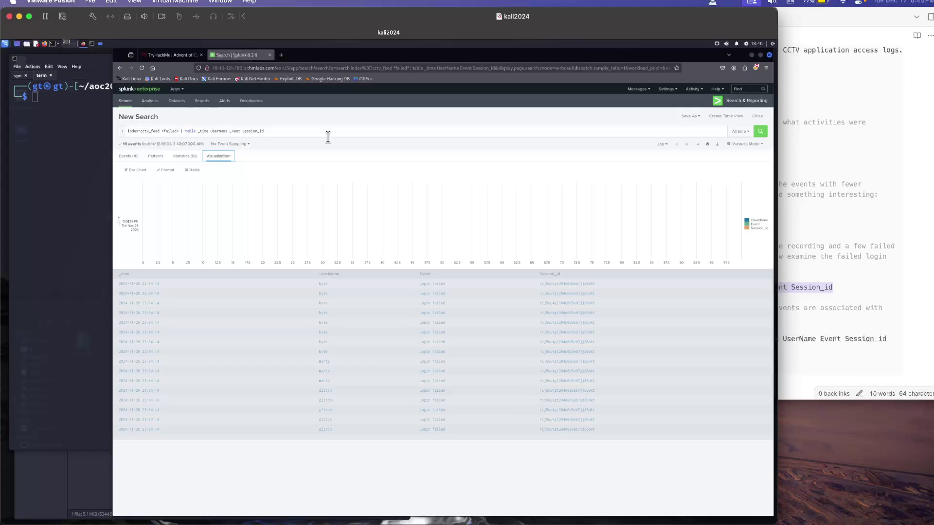
click(566, 286)
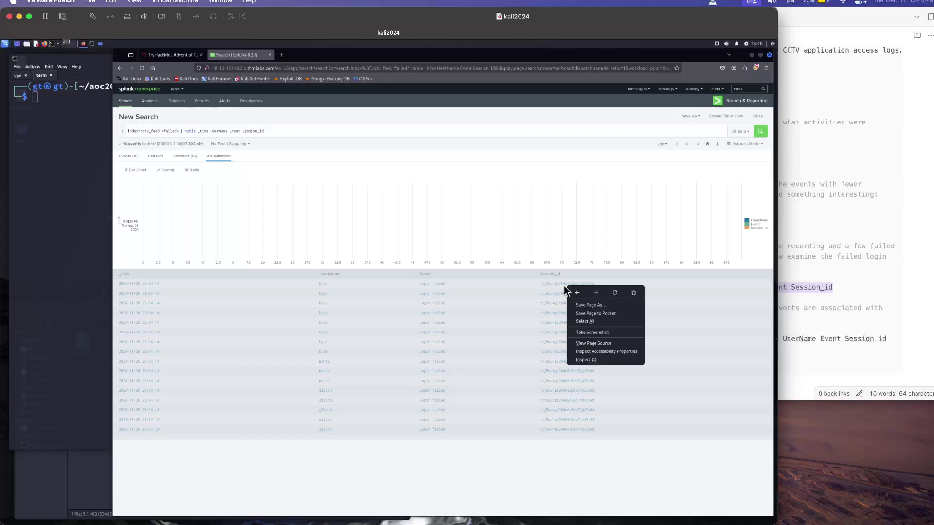
click(552, 296)
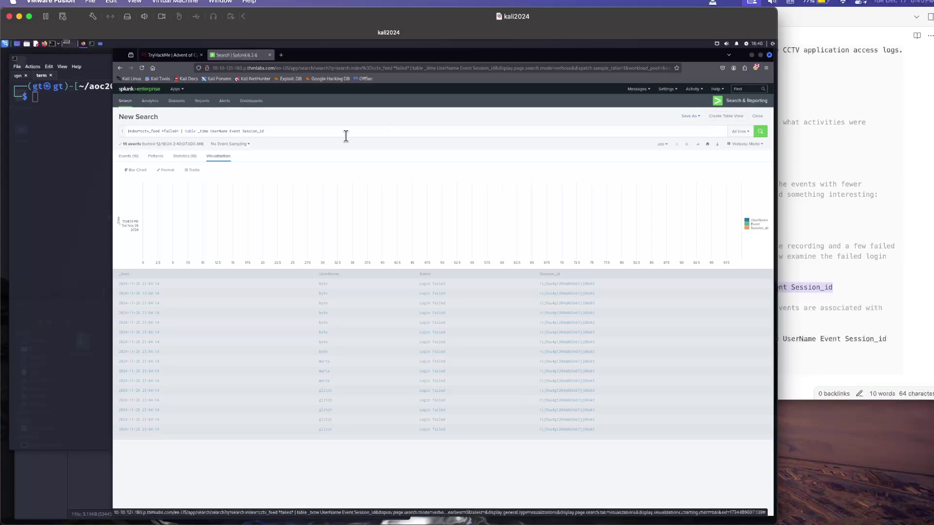
Step: Copy the Session_id filter text from the first failed-login row's details in the Statistics results
click(187, 156)
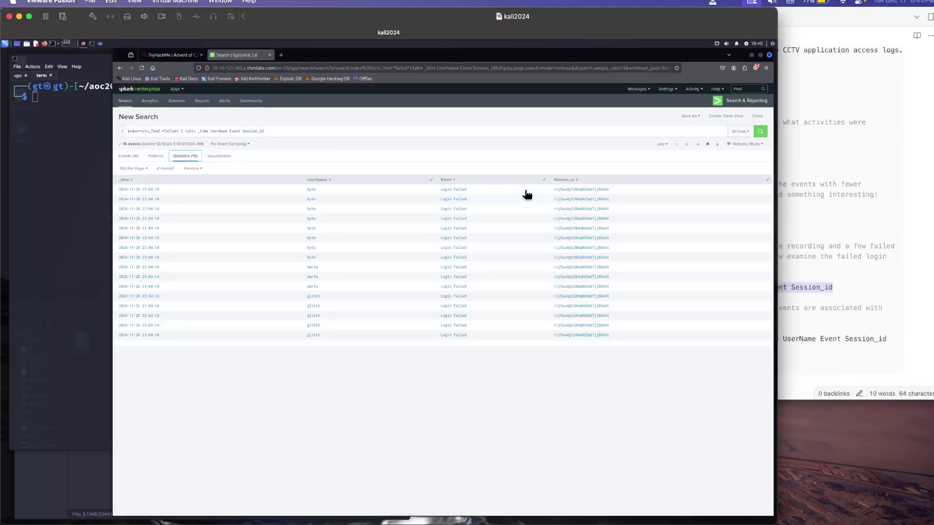
click(573, 193)
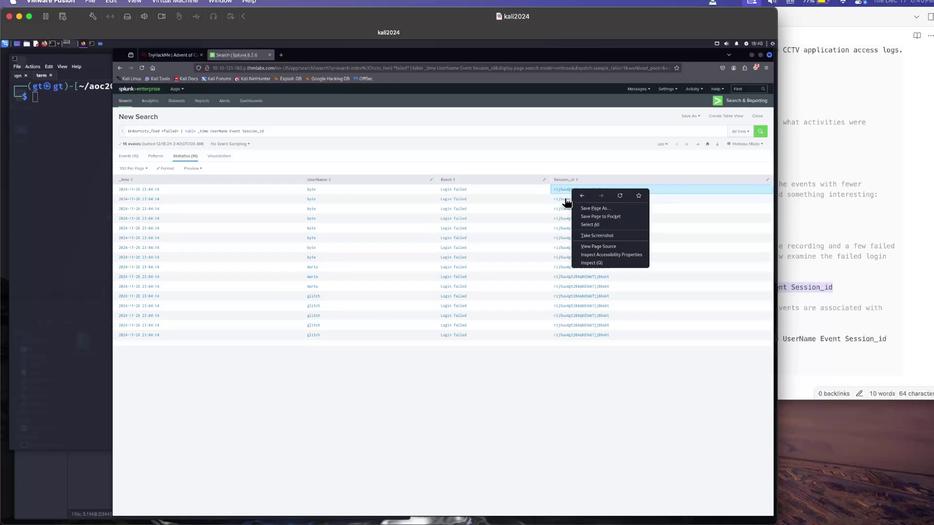
click(561, 190)
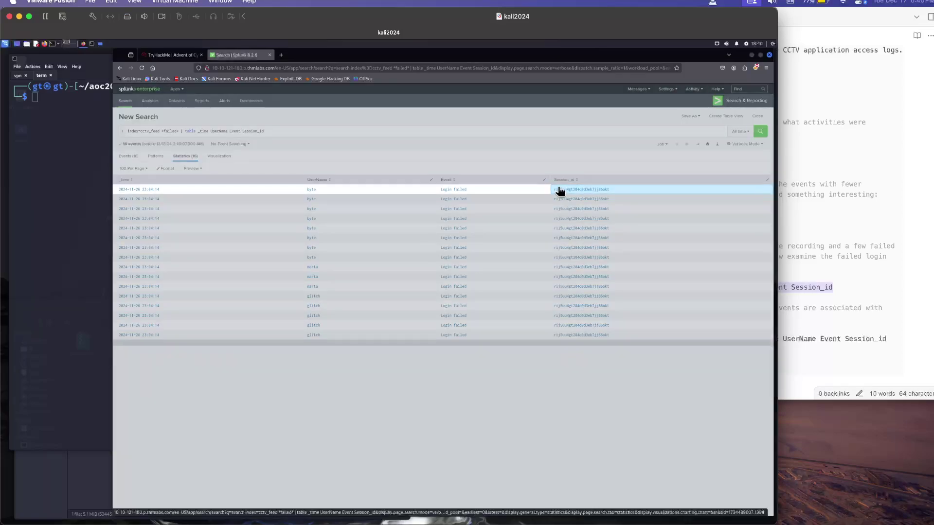
right_click(560, 190)
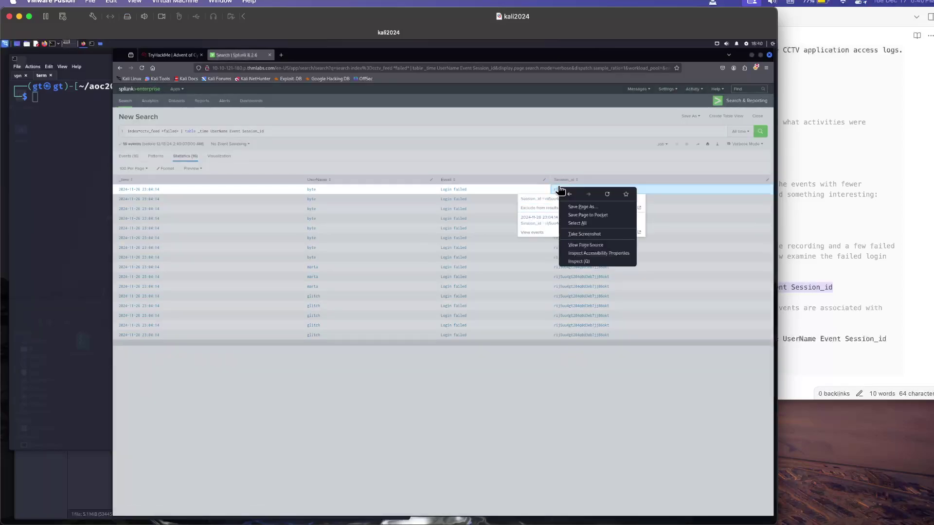
click(555, 189)
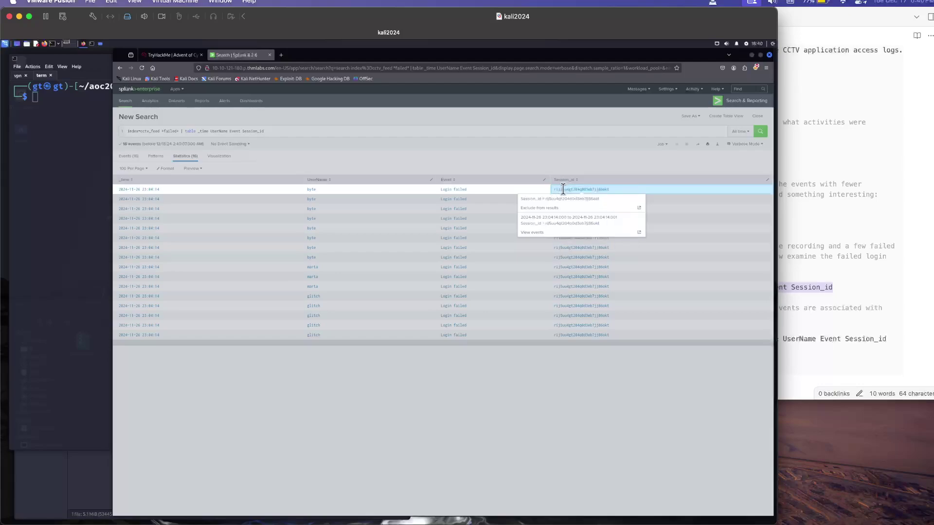
click(563, 189)
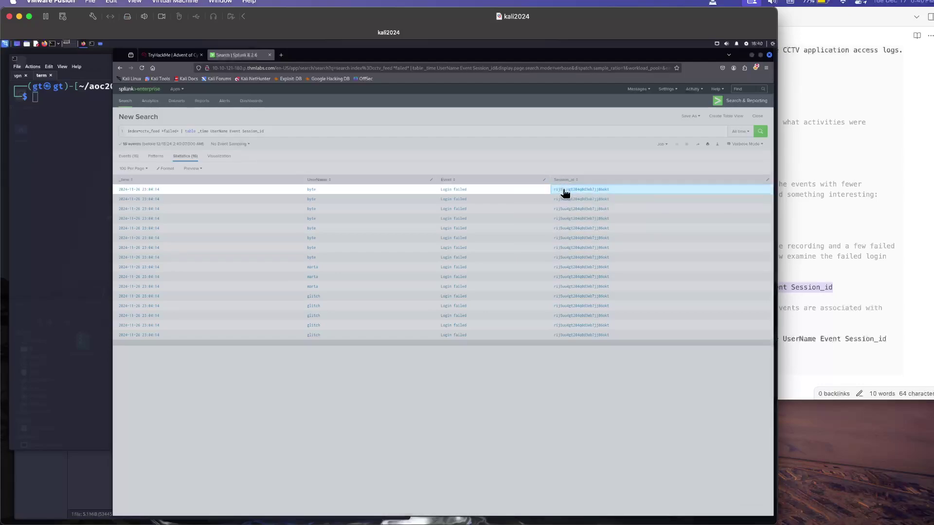
click(563, 189)
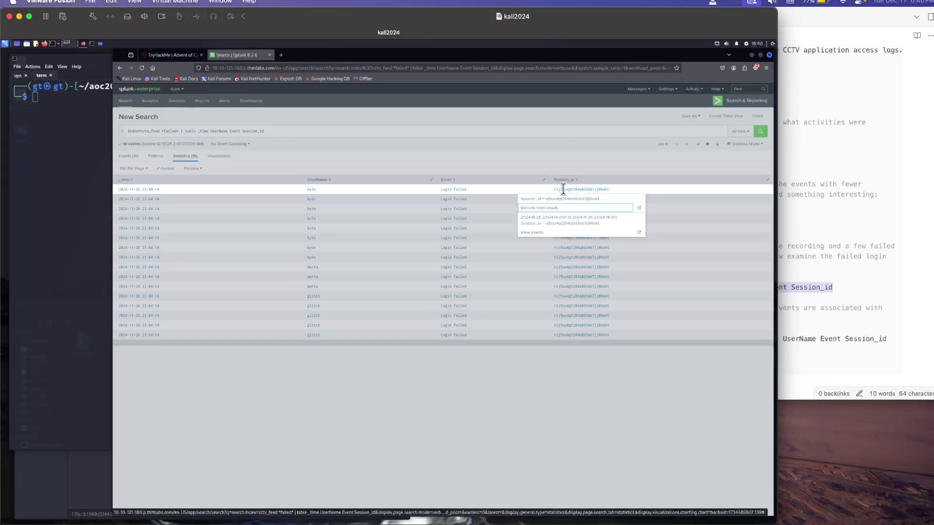
triple_click(572, 199)
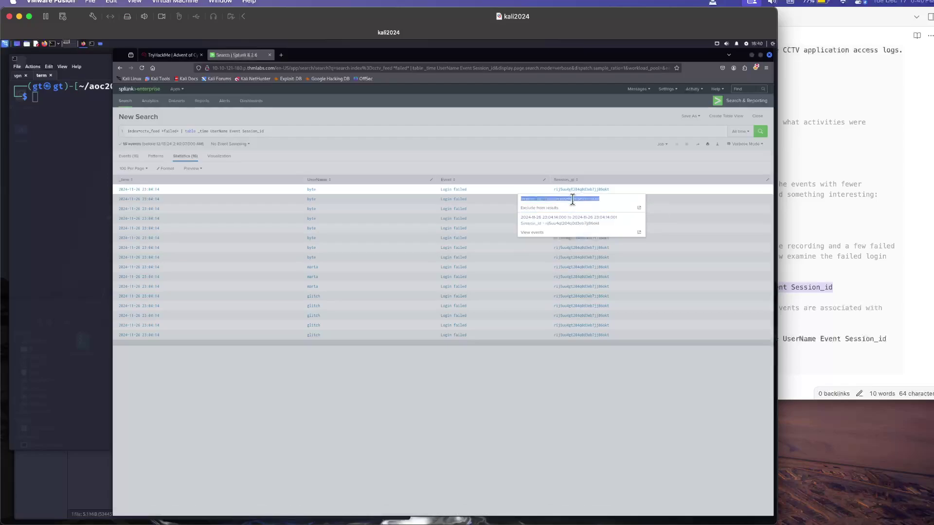
right_click(572, 199)
click(591, 210)
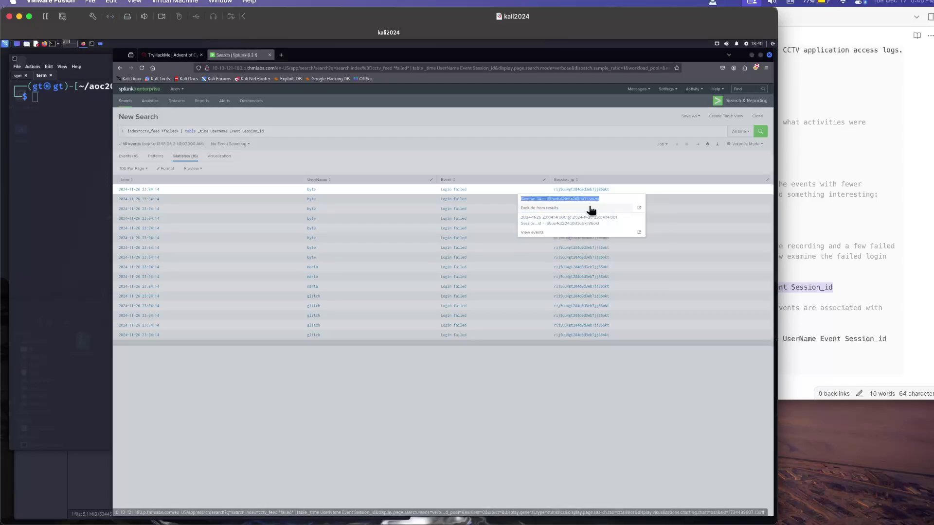
Step: Switch to the Day 17 note in Obsidian and paste the copied Session_id line beneath the *put_Session_id_here* query
key(super+Tab)
scroll(591, 210, down, 1)
click(568, 319)
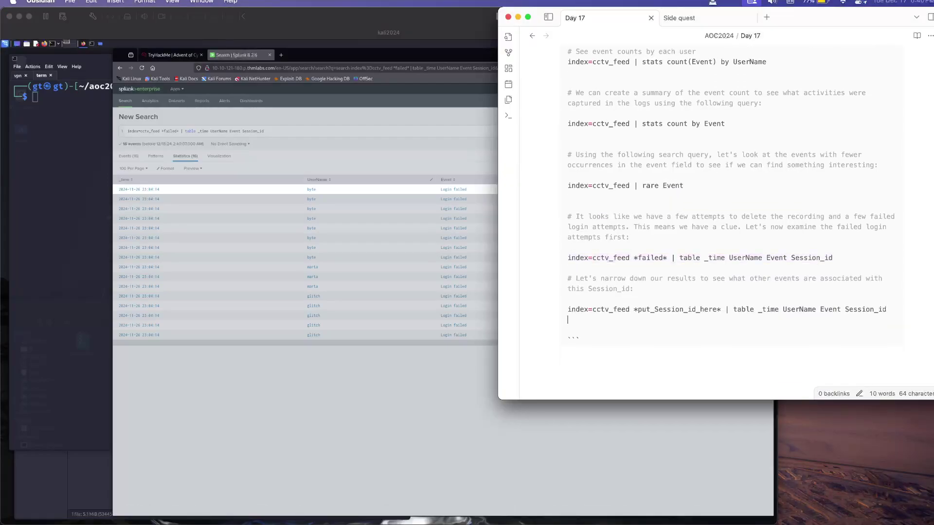
key(super+v)
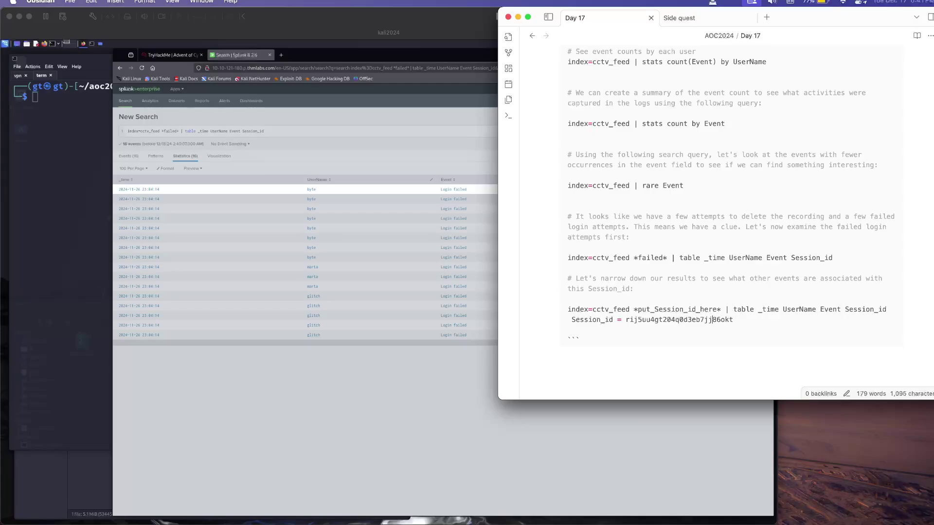
Step: Replace the put_Session_id_here placeholder in the note's query with the Session_id value and add a blank line below the query
double_click(713, 319)
drag(721, 309, 647, 309)
click(567, 298)
double_click(684, 309)
key(super+v)
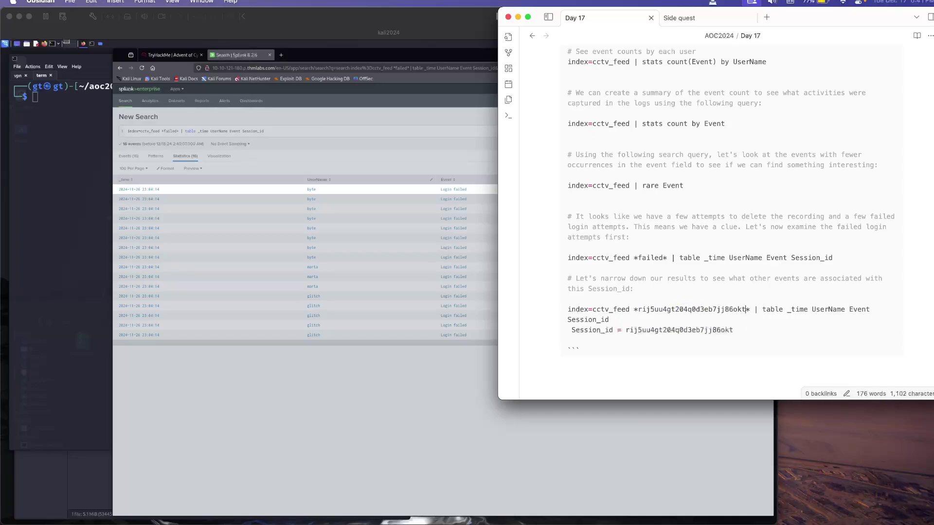
key(Return)
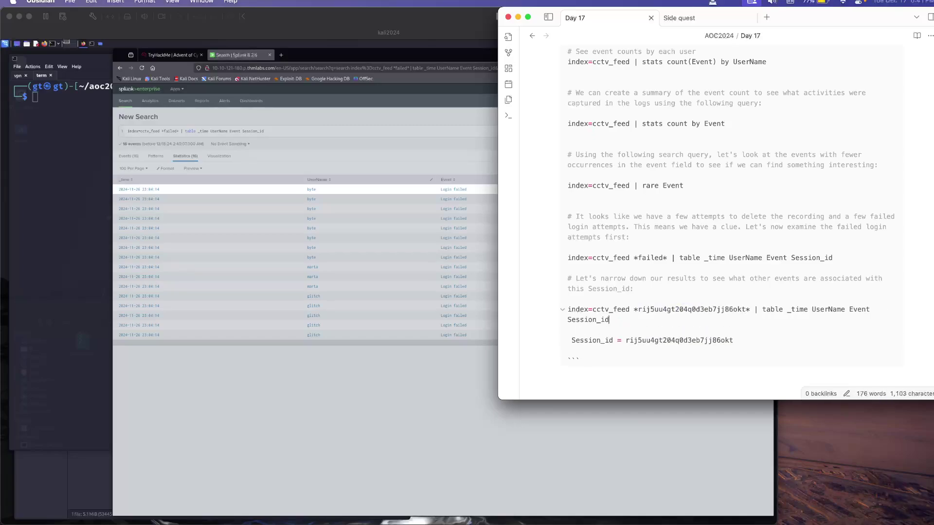
Step: Copy the completed Session_id query from the note and run it in Splunk in place of the *failed* search
key(super+shift+Left)
key(super+c)
click(275, 267)
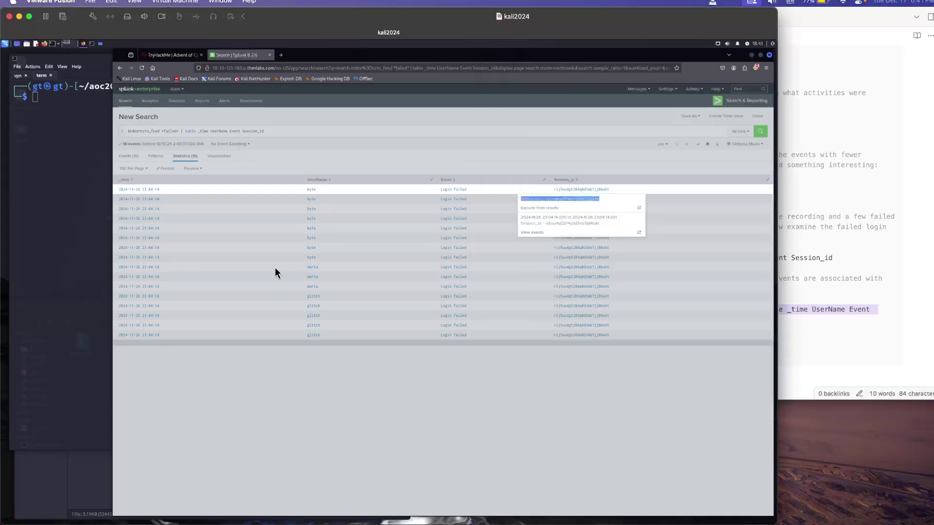
click(346, 178)
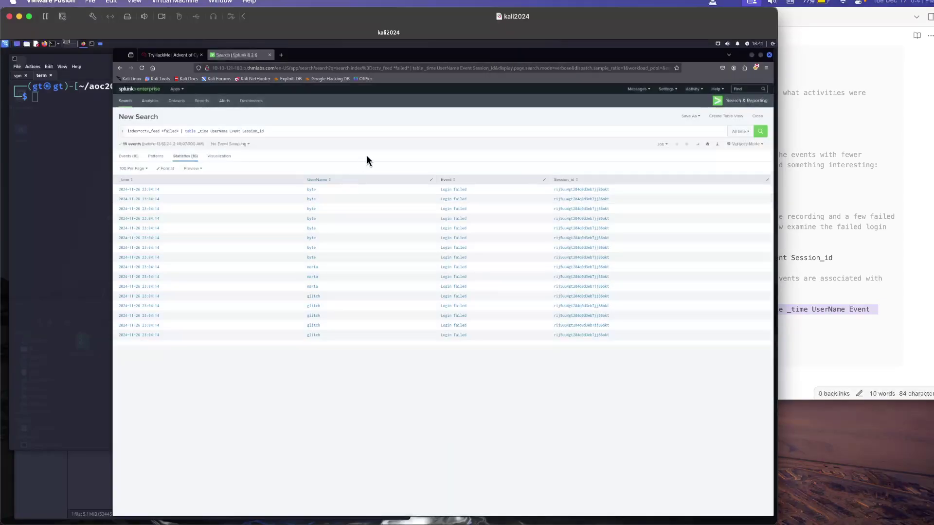
double_click(261, 130)
key(ctrl+a)
key(ctrl+v)
key(Return)
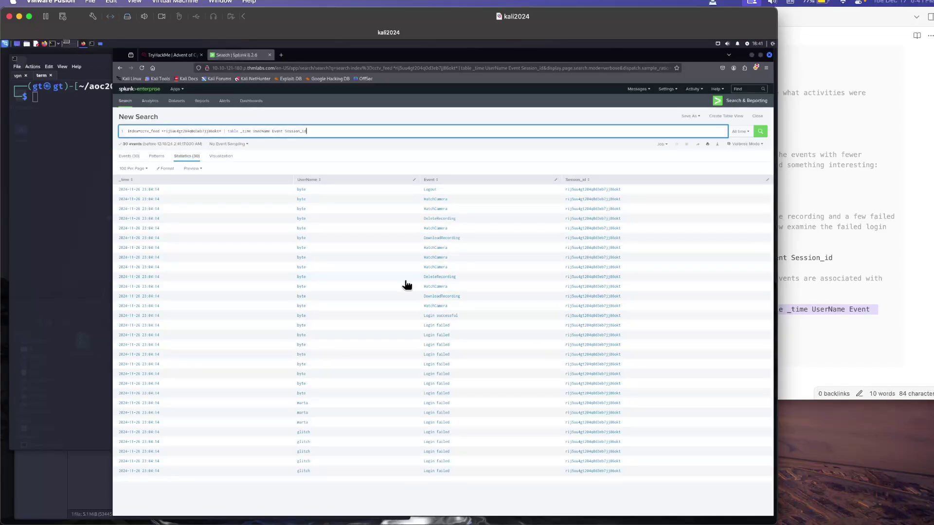
Step: Move the Session_id line in the Day 17 note above its query, directly under the comment, followed by a blank line
key(super+Tab)
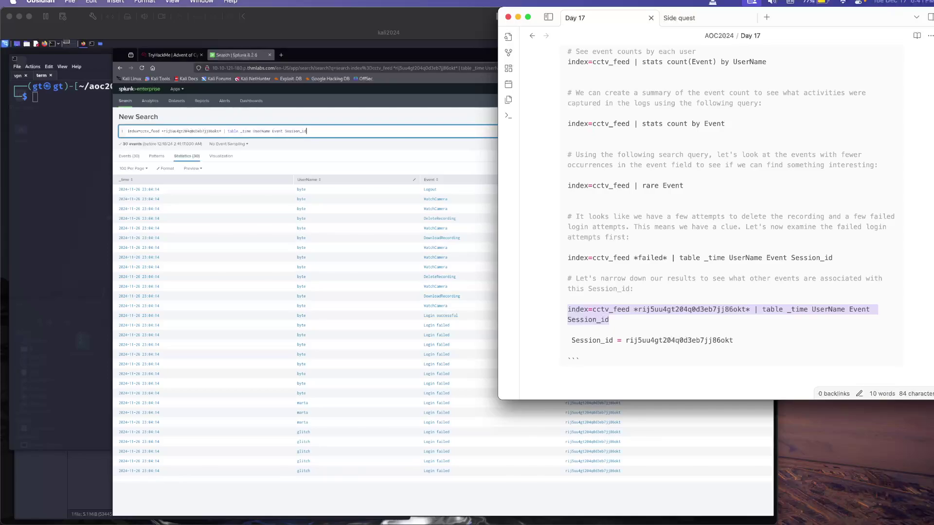
click(736, 340)
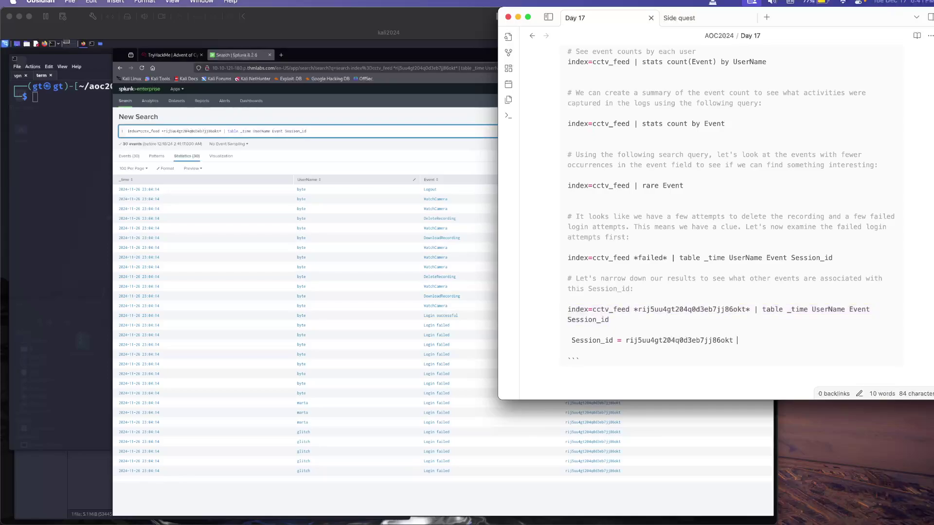
drag(737, 346, 569, 341)
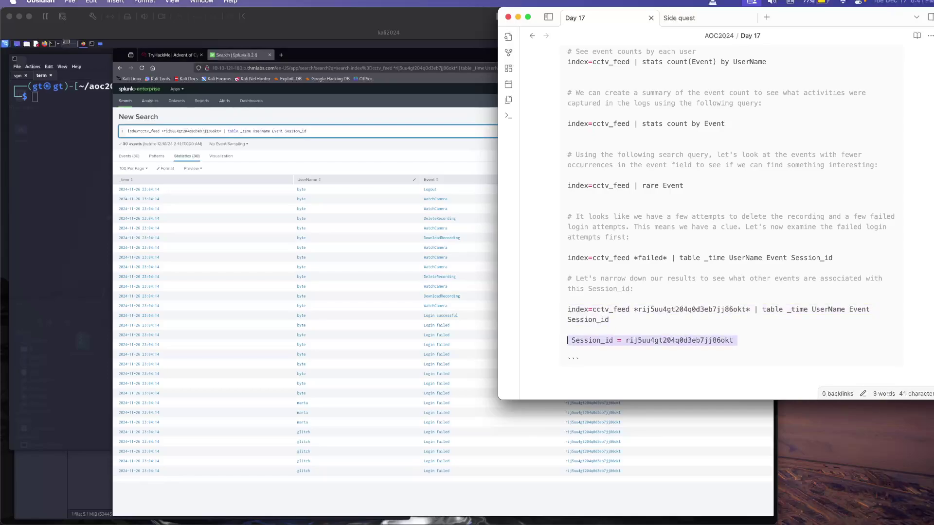
key(BackSpace)
key(super+v)
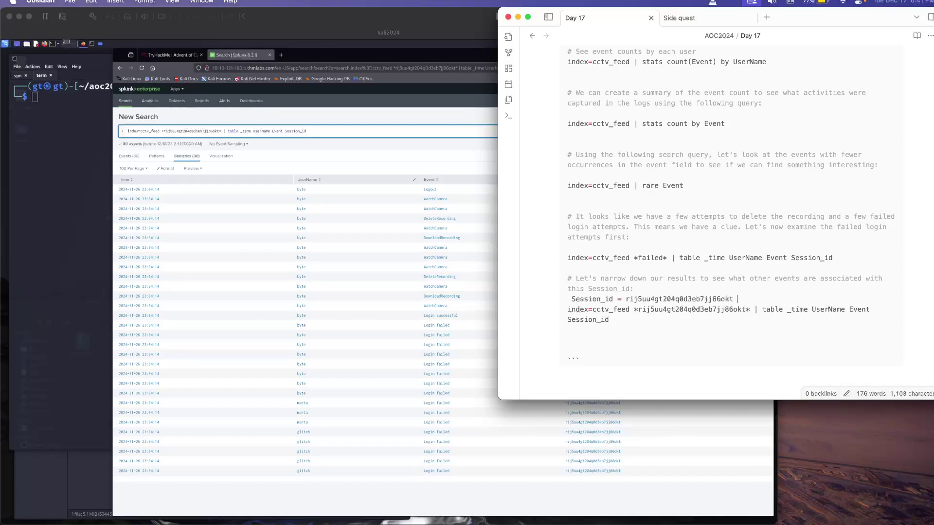
key(Return)
Step: Return to Splunk and review the events listed for the queried Session_id
click(459, 288)
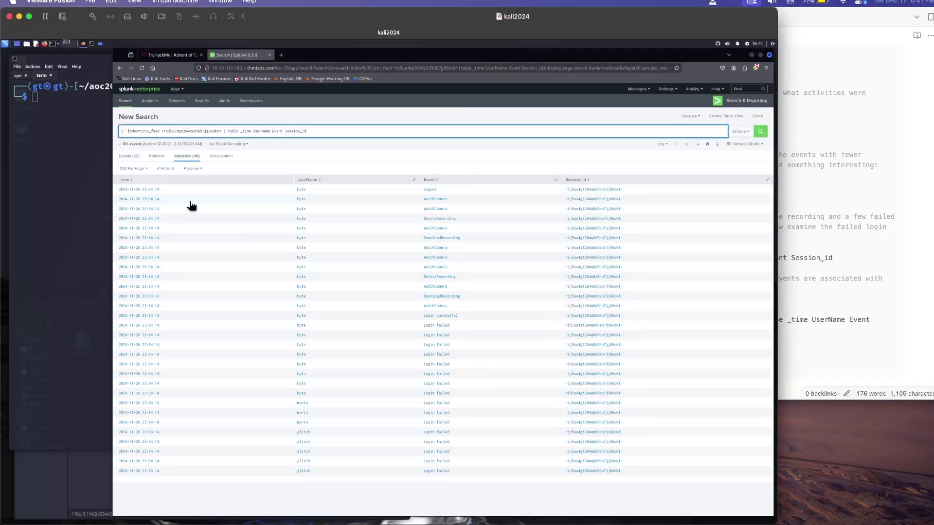
click(205, 331)
click(232, 297)
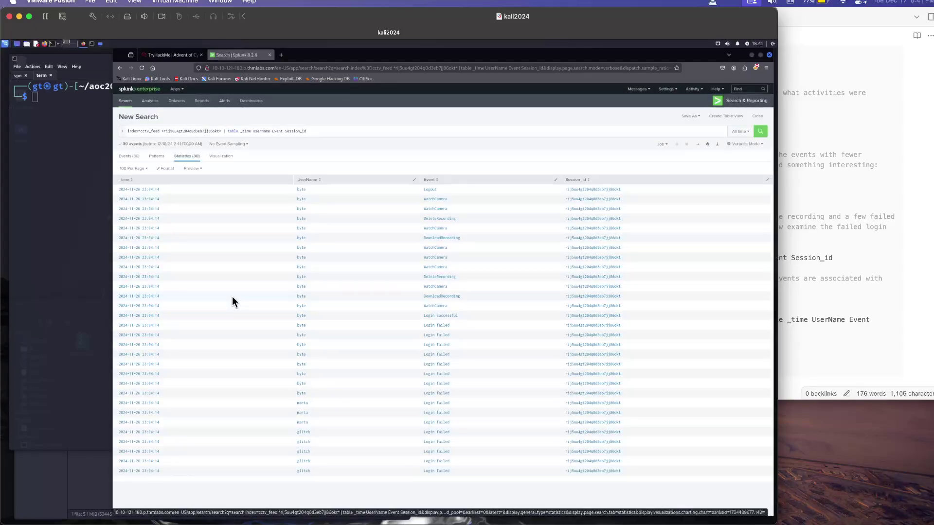
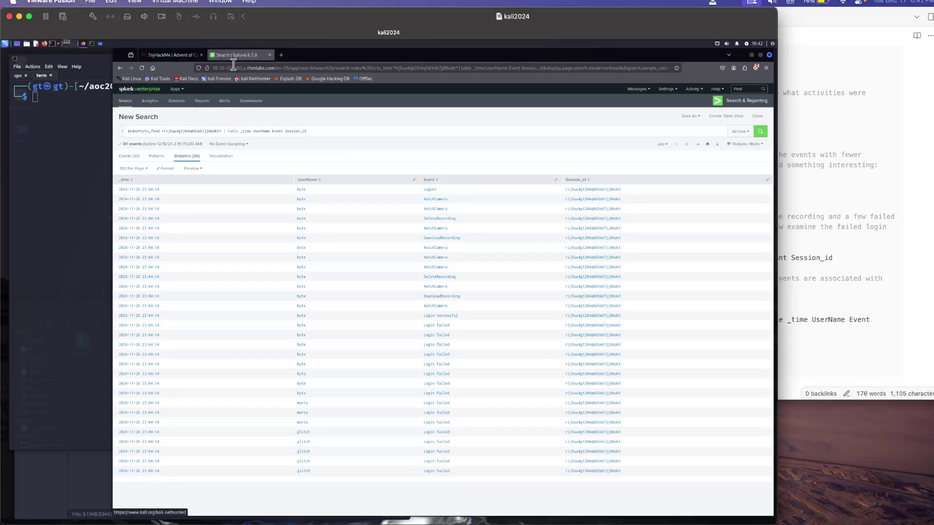
Step: Copy the guide's sentence on deleted CCTV footage and its index=cctv_feed *Delete* query into the Day 17 note, with the sentence as a comment
click(186, 52)
scroll(399, 328, down, 5)
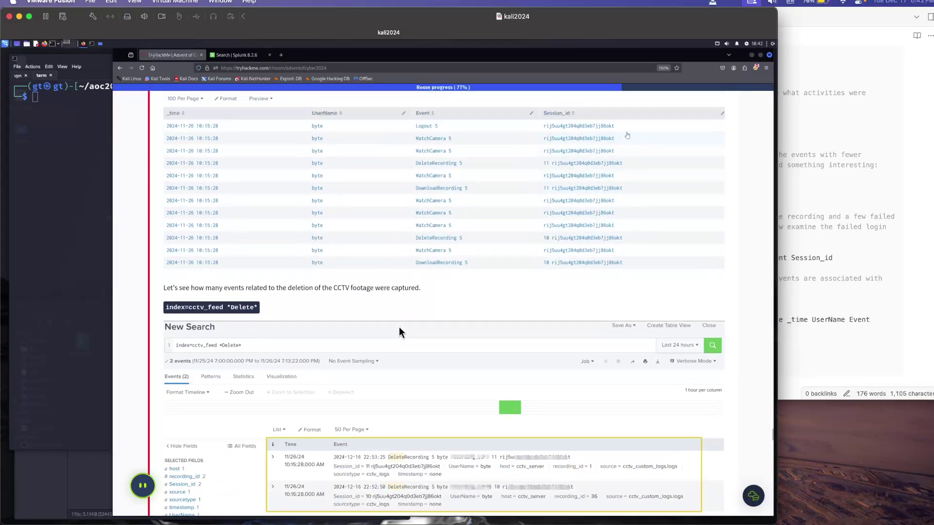
scroll(398, 332, down, 3)
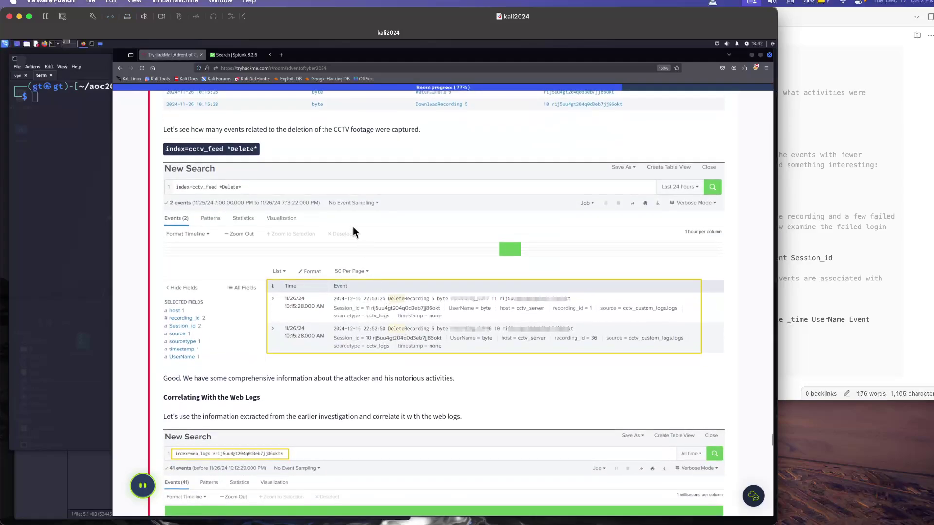
drag(276, 148, 153, 126)
key(super+c)
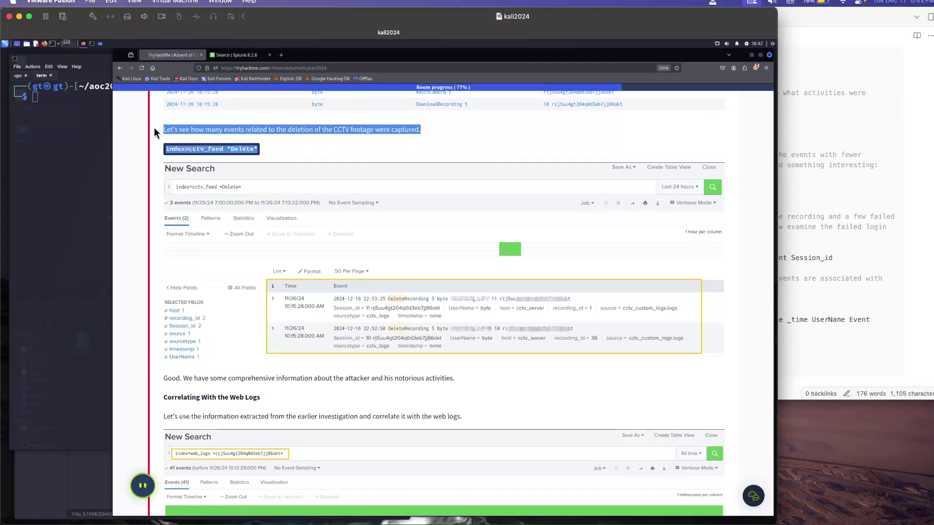
click(822, 306)
scroll(822, 306, down, 1)
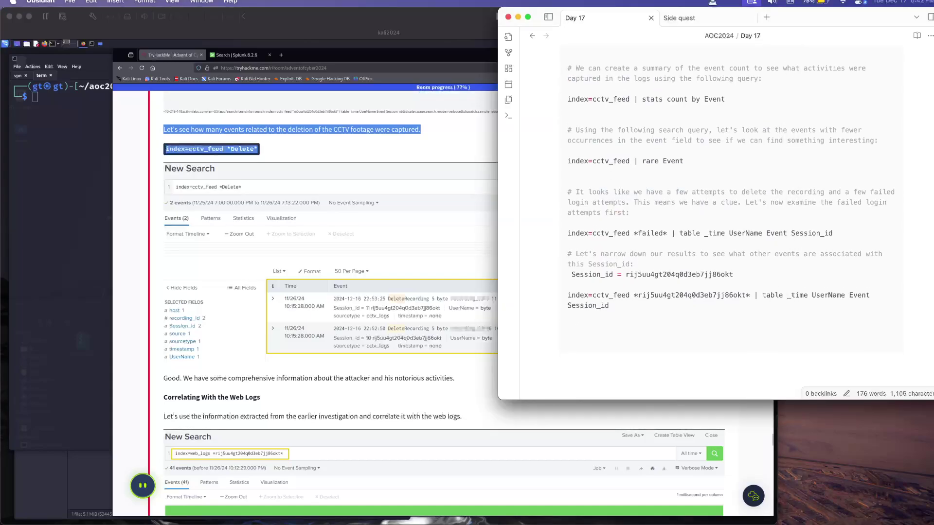
key(Return)
text(#)
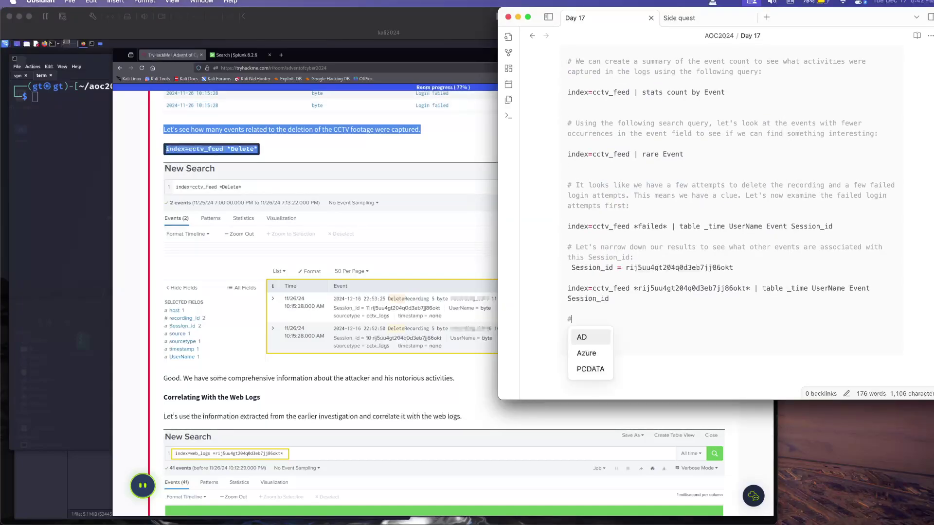
key(super+v)
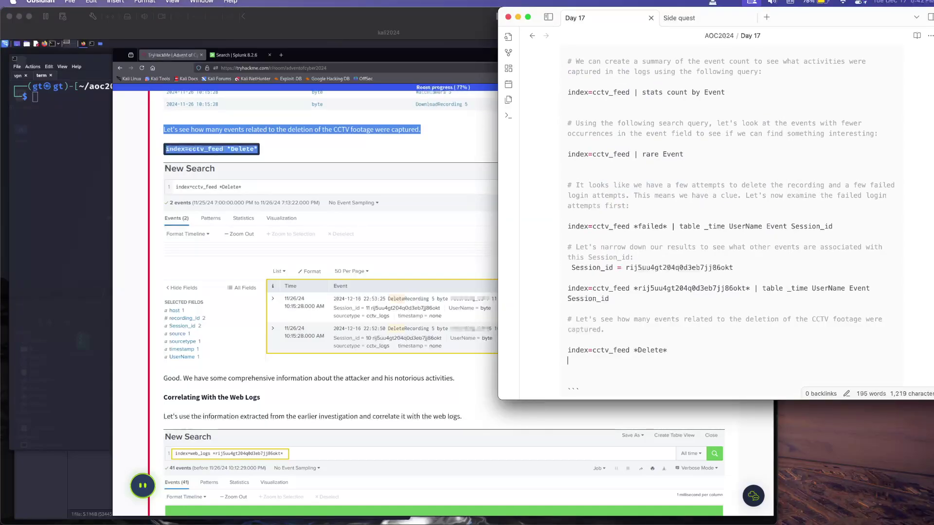
Step: Copy the index=cctv_feed *Delete* query from the note and run it in Splunk
key(shift+Home)
key(ctrl+c)
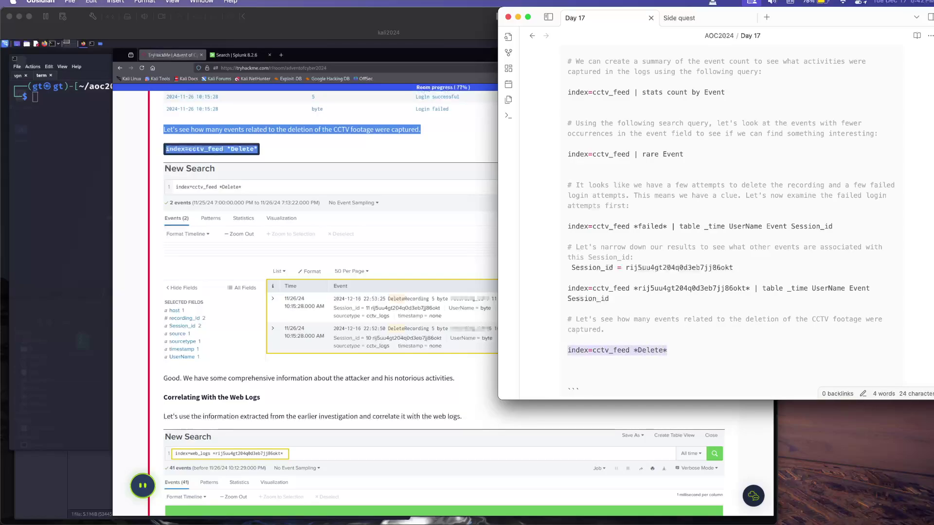
click(326, 222)
click(233, 55)
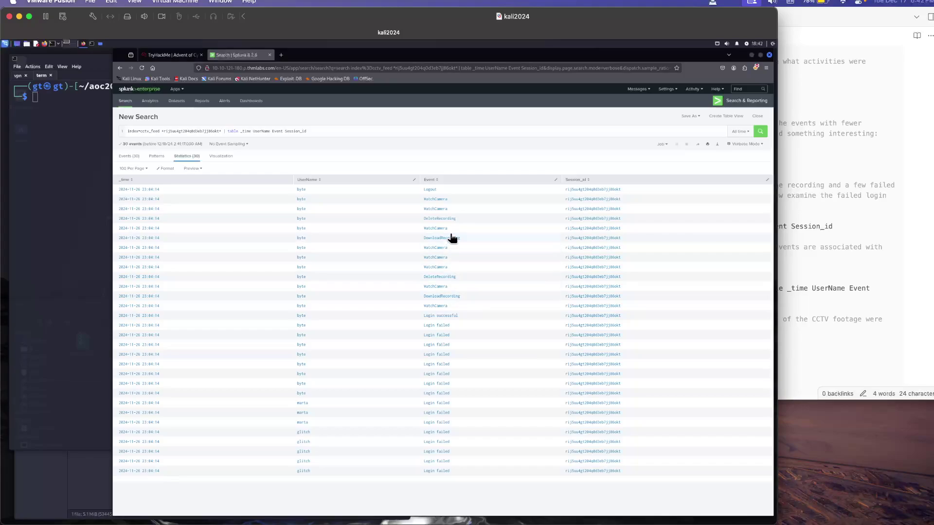
click(252, 130)
key(ctrl+a)
key(ctrl+v)
key(Return)
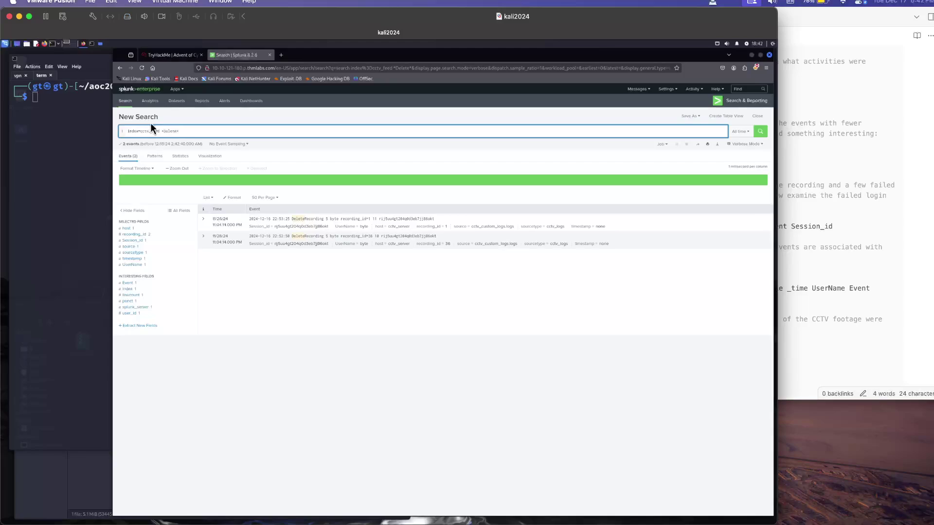
Step: Find the guide's section on correlating with the web logs and add the comment "# Correlate with web logs" below the Delete query in the Day 17 note
click(174, 53)
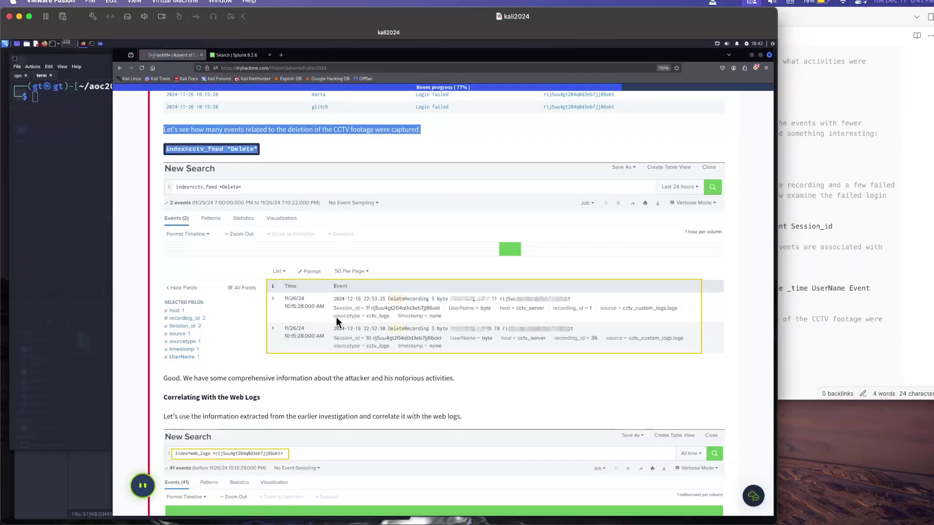
scroll(336, 321, down, 4)
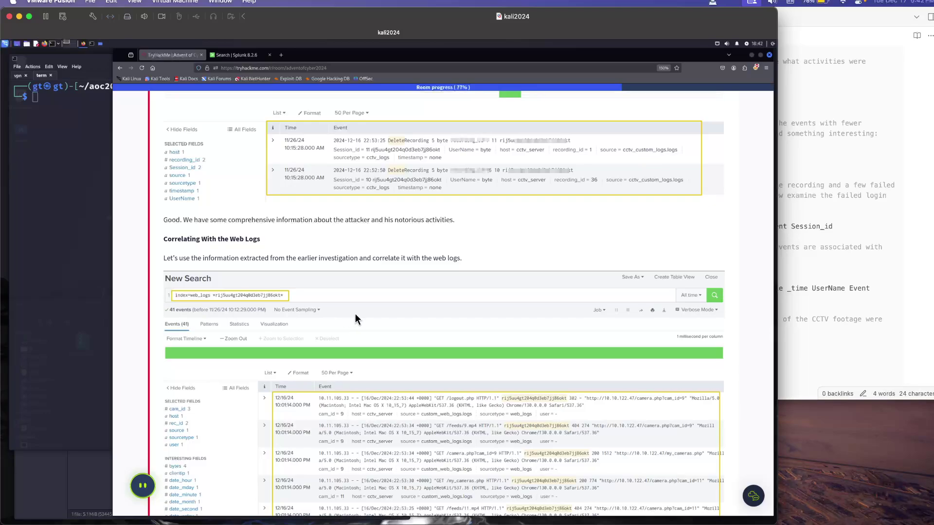
scroll(355, 315, down, 2)
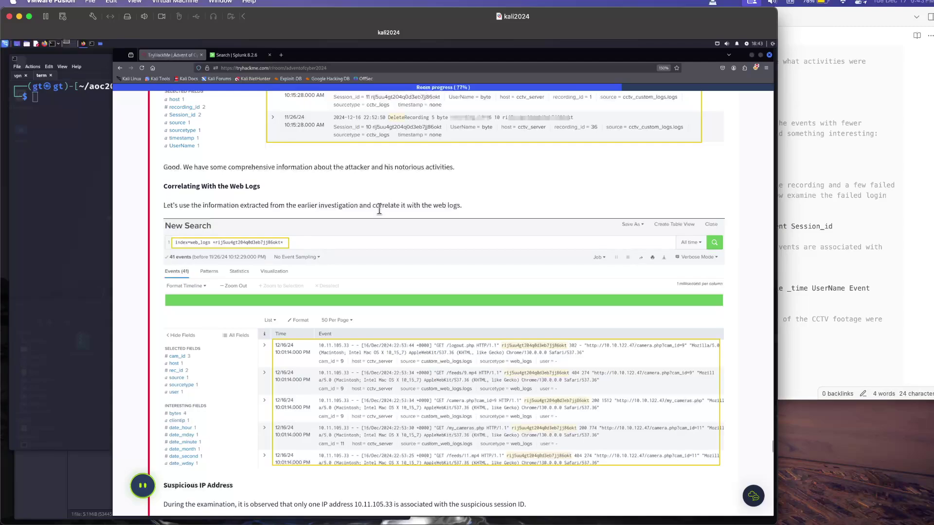
click(846, 219)
scroll(846, 219, down, 1)
scroll(846, 218, down, 1)
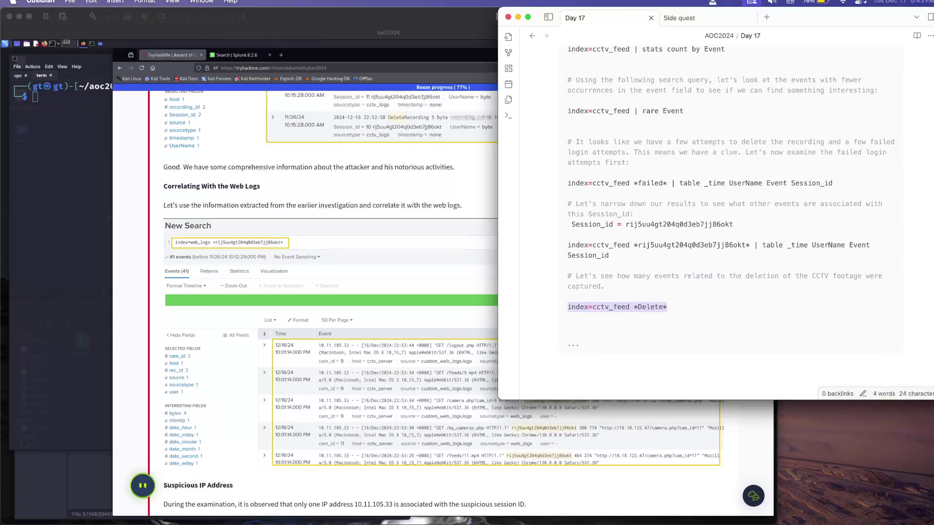
click(568, 310)
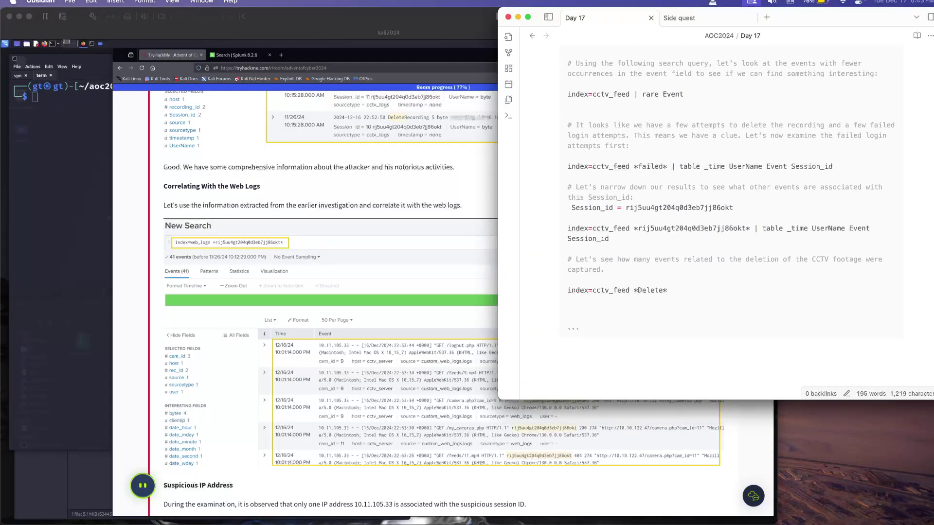
text(# Correlate with web logs)
key(Return)
Step: Below the web logs comment, write an index=web_logs query with the note's suspicious Session_id pasted between asterisks
text(index=w)
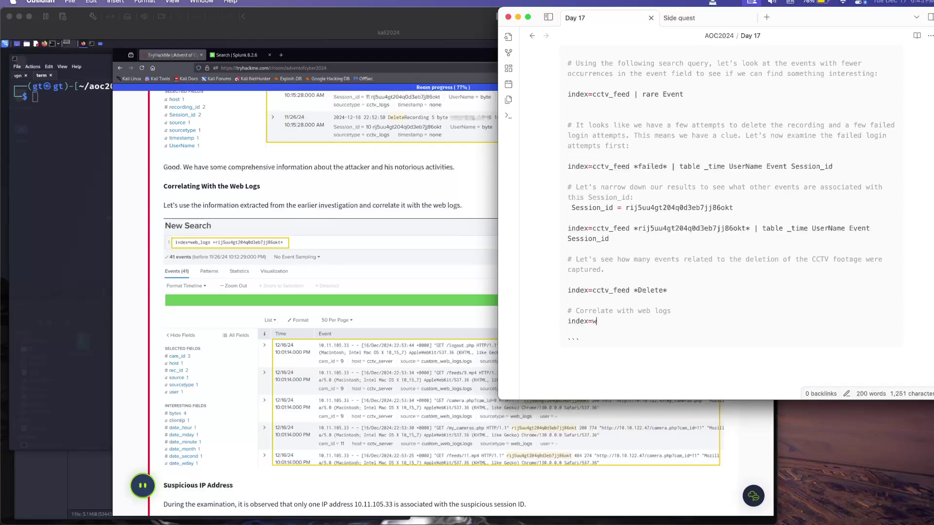
text(eb_logs *)
double_click(679, 208)
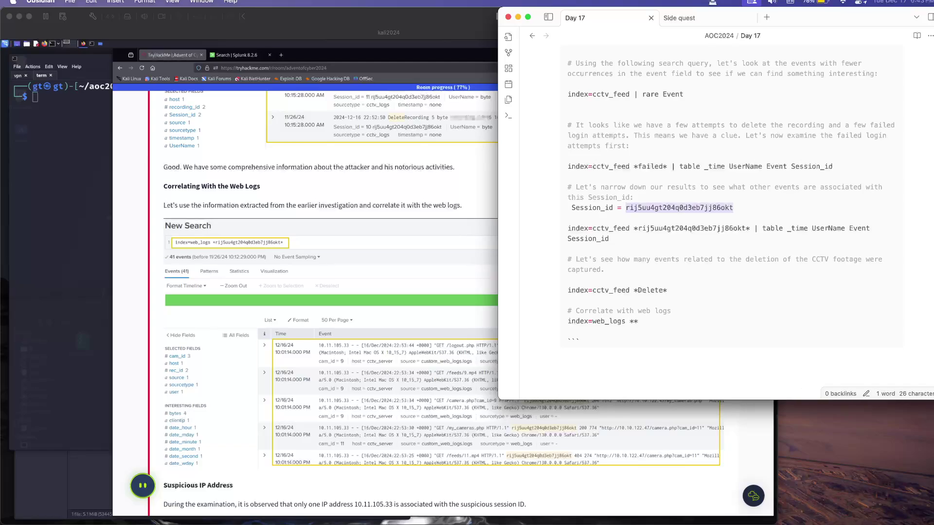
key(super+c)
click(634, 321)
key(super+v)
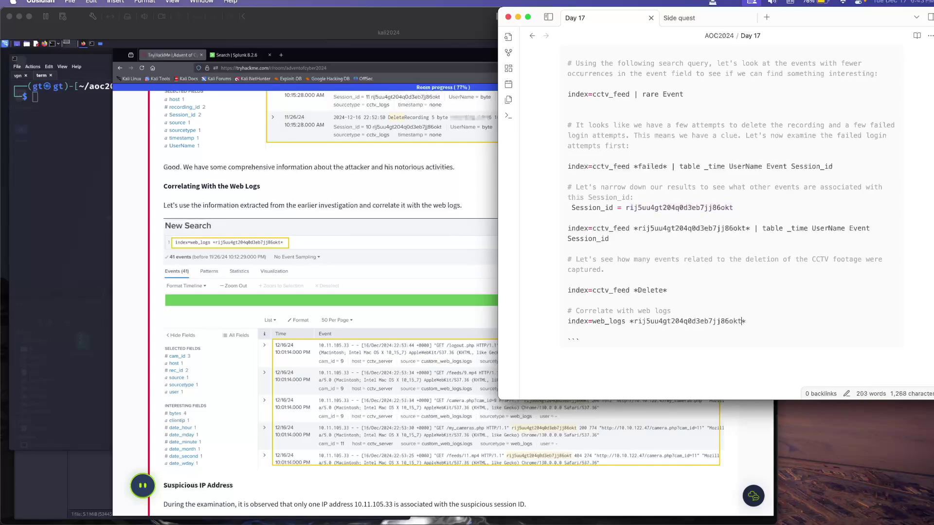
Step: Copy the index=web_logs Session_id query from the note and run it in Splunk in place of the Delete query
drag(746, 321, 568, 311)
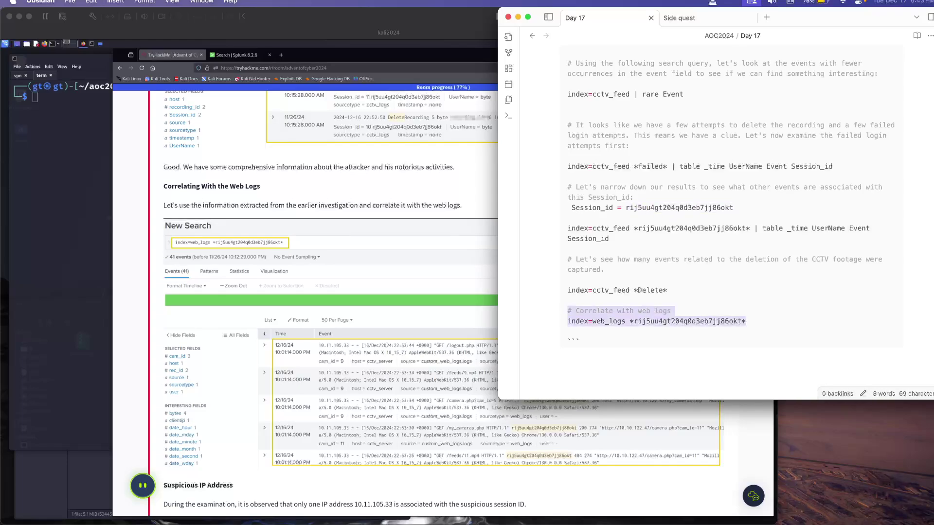
key(shift+Down)
click(386, 289)
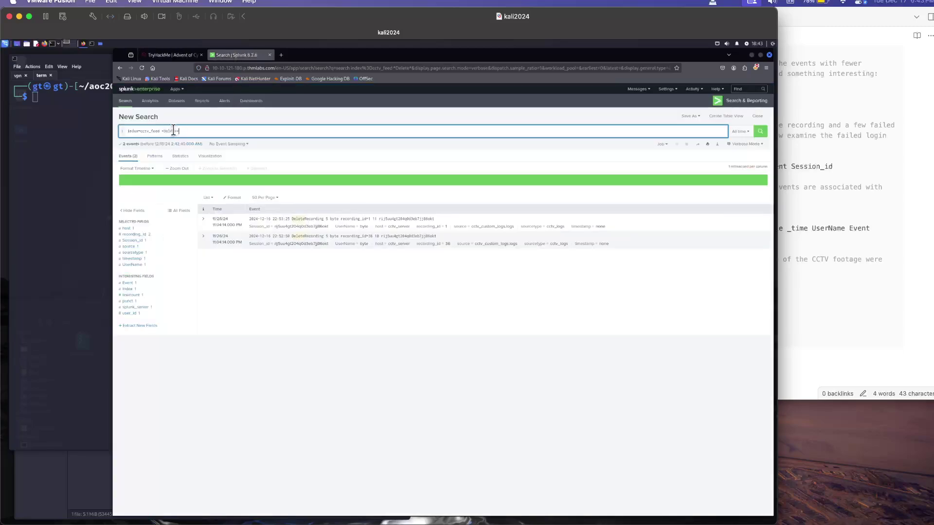
key(ctrl+a)
key(ctrl+v)
key(ctrl+a)
key(ctrl+v)
key(Return)
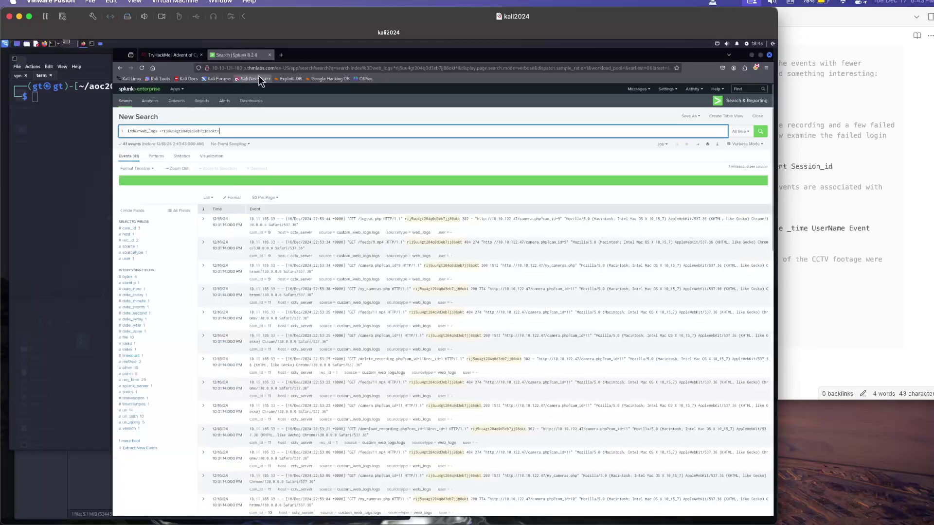
Step: Consult the guide's Suspicious IP Address section, and copy the clientip field and value from the first expanded web log event in Splunk
click(171, 56)
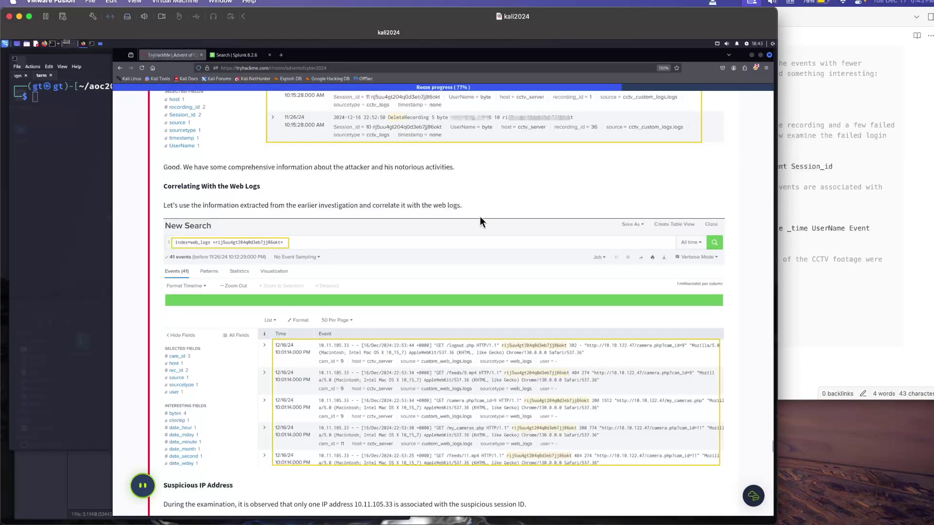
scroll(480, 221, down, 5)
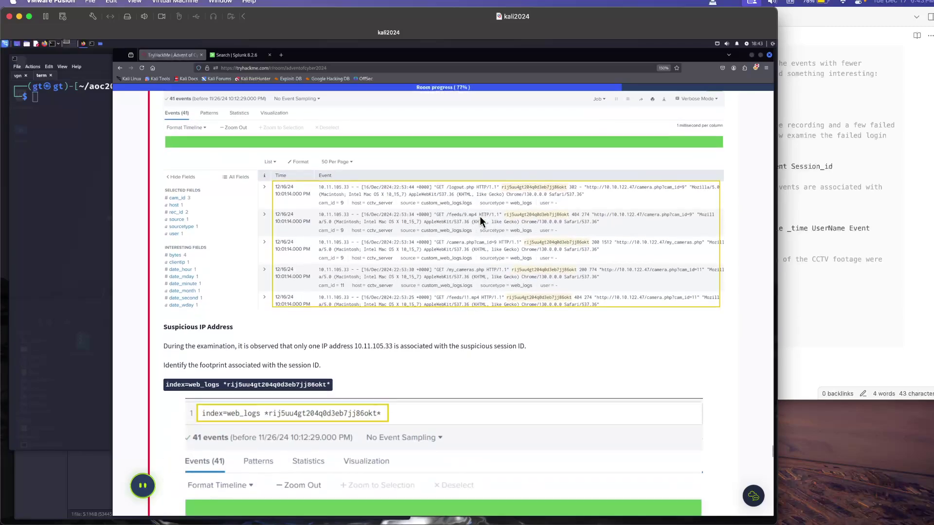
scroll(480, 222, down, 3)
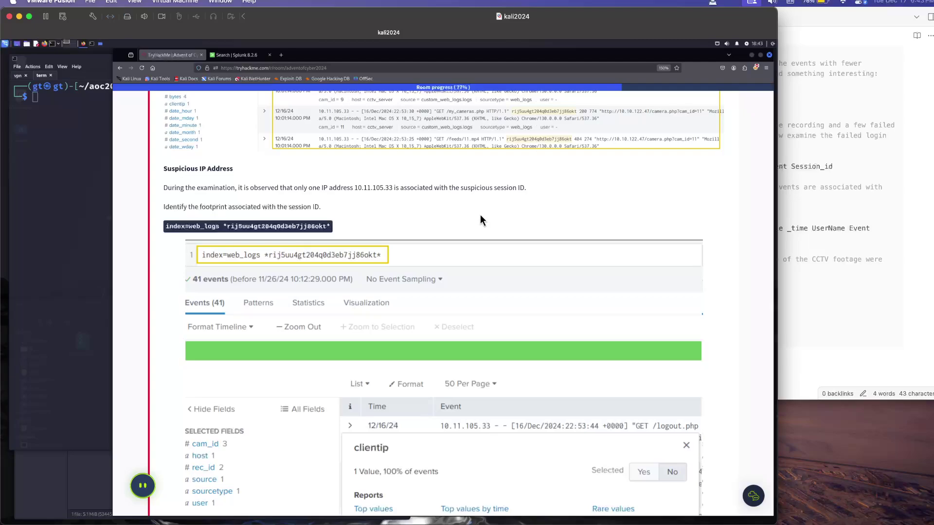
click(222, 56)
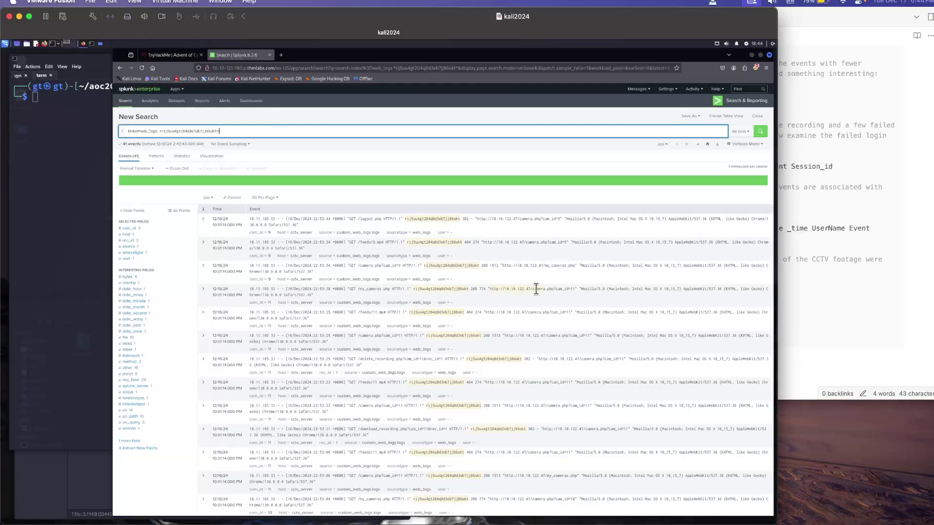
click(203, 220)
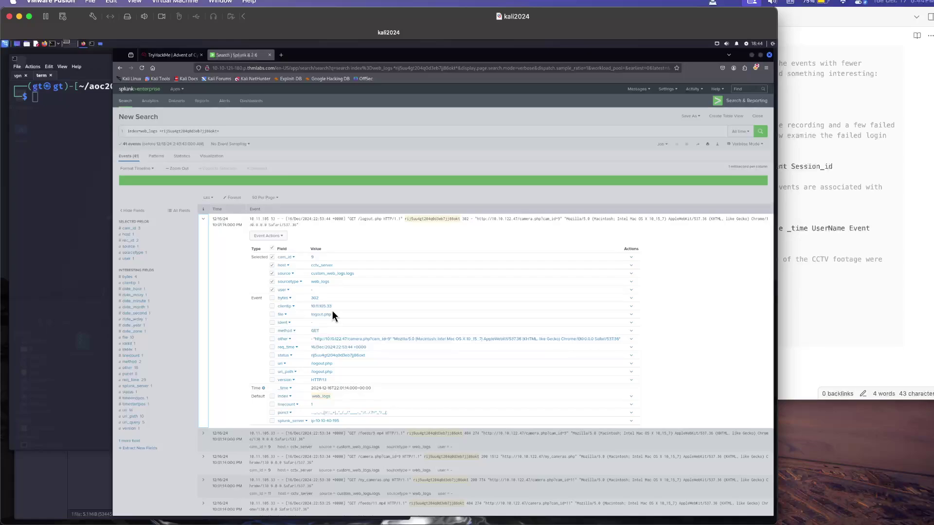
drag(338, 302, 278, 307)
right_click(320, 308)
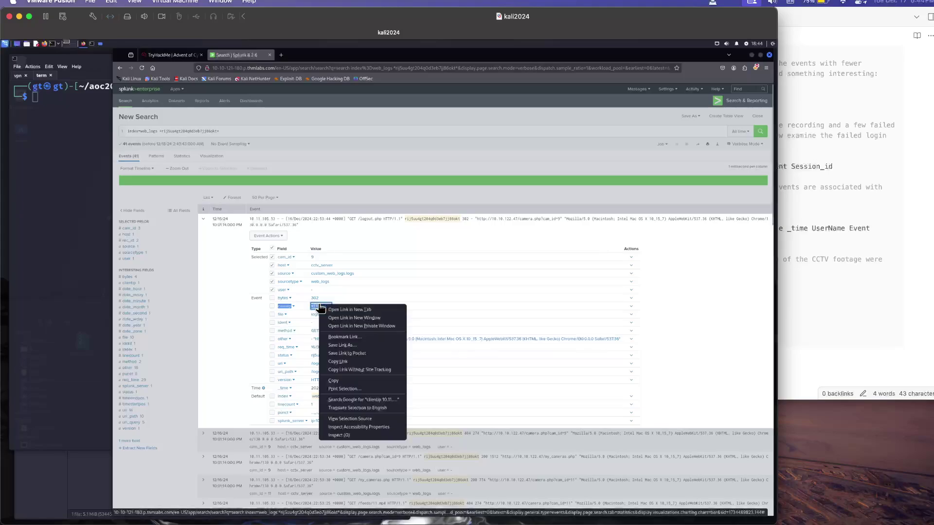
click(335, 386)
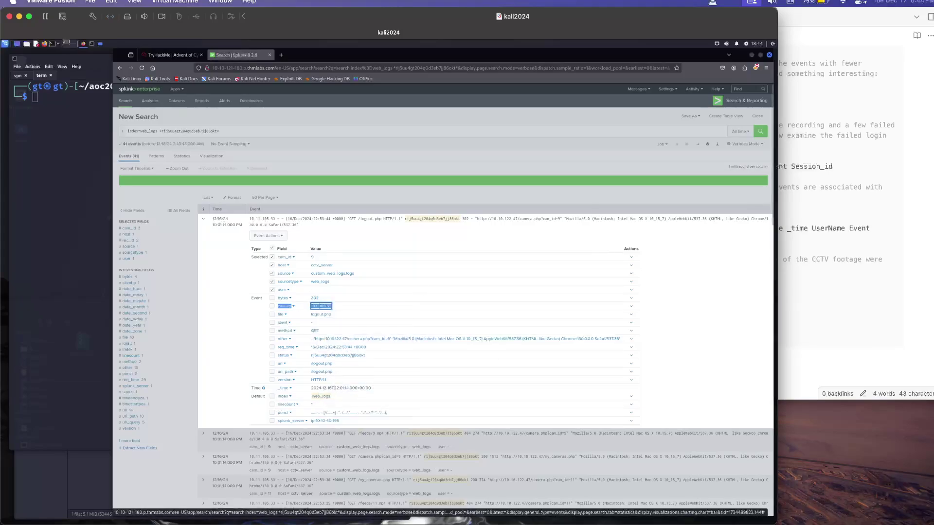
Step: Add the line "clientip: 10.11.105.33" below the web_logs query in the note and append "(2)" to the Delete query
key(super+Tab)
key(Down)
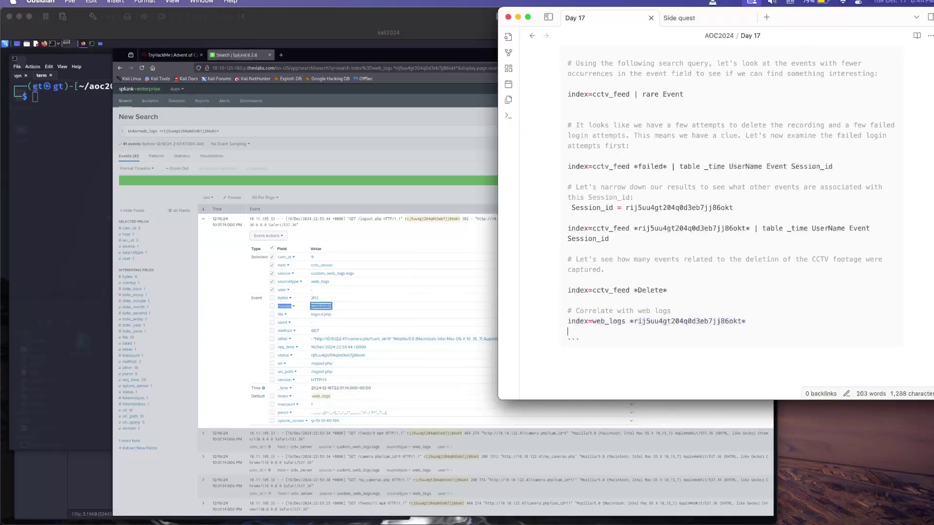
key(super+v)
text((2)
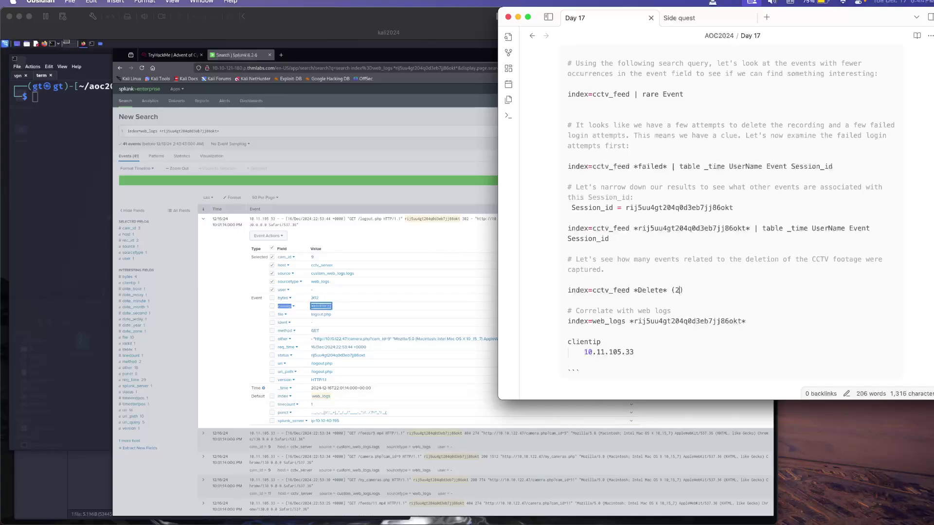
key(BackSpace)
key(BackSpace)
text(:)
click(357, 314)
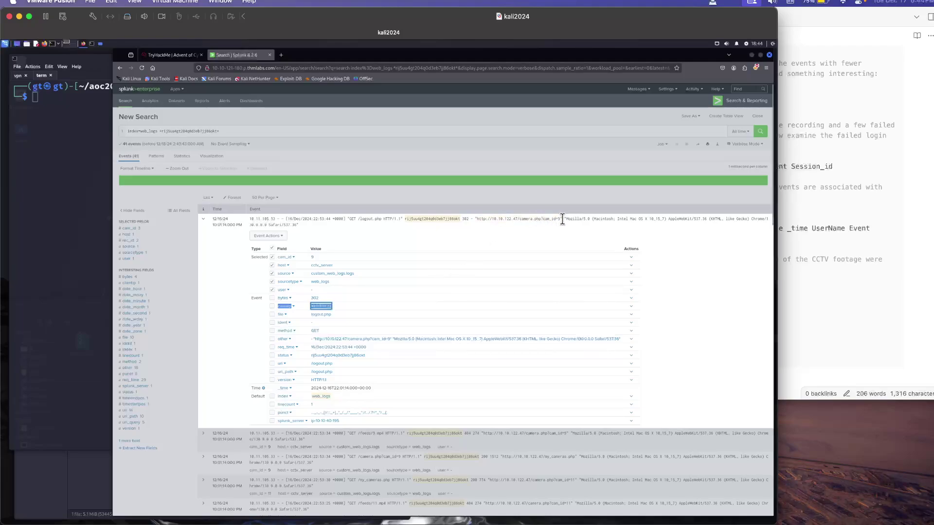
drag(562, 218, 475, 219)
right_click(494, 223)
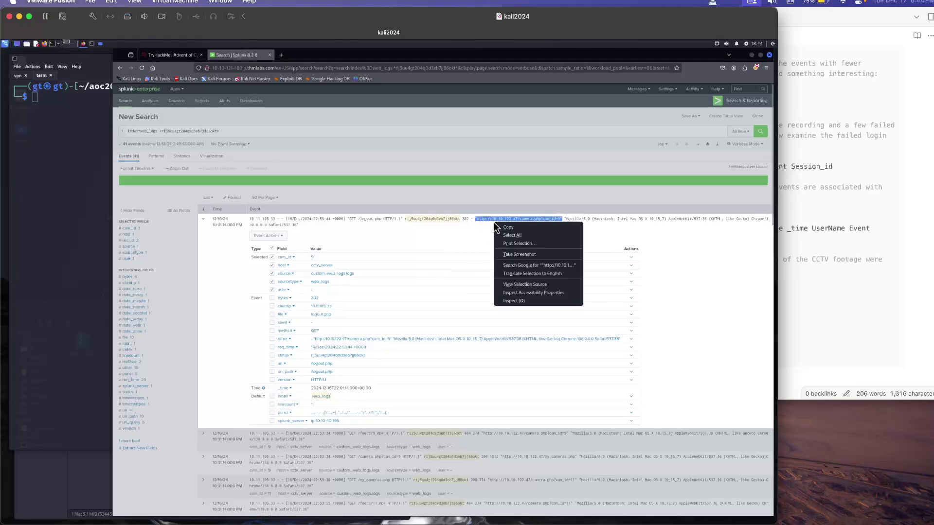
click(507, 226)
key(super+Tab)
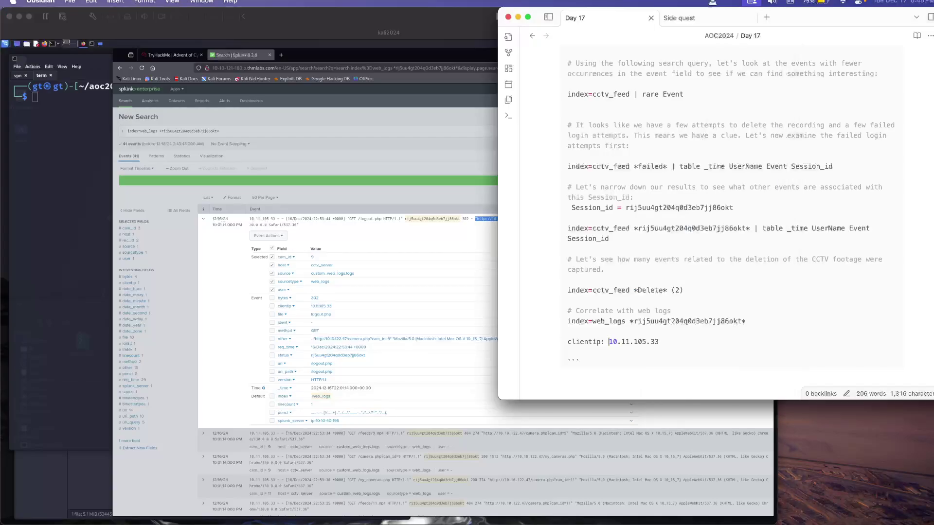
key(Return)
key(super+v)
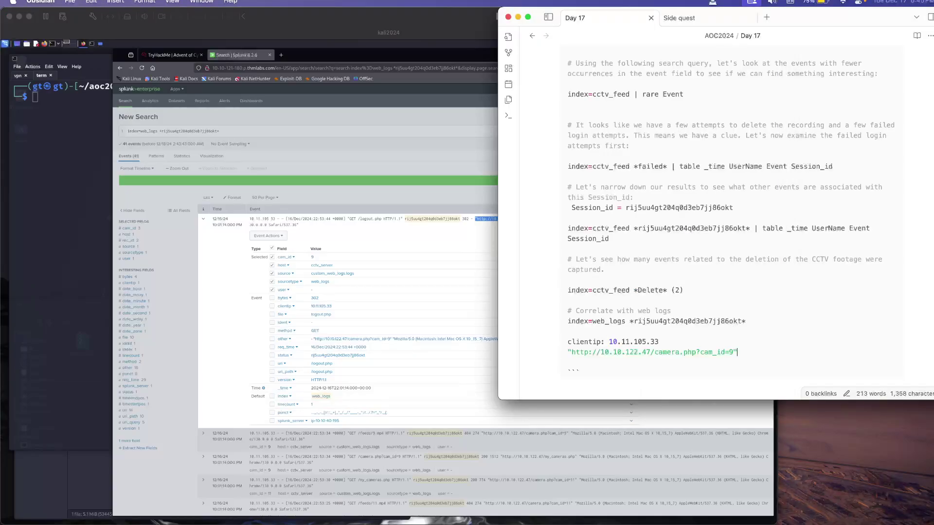
Step: Collapse the Splunk event and read the guide's part on the clientip and status fields, through the query on the IP address's activities
click(384, 345)
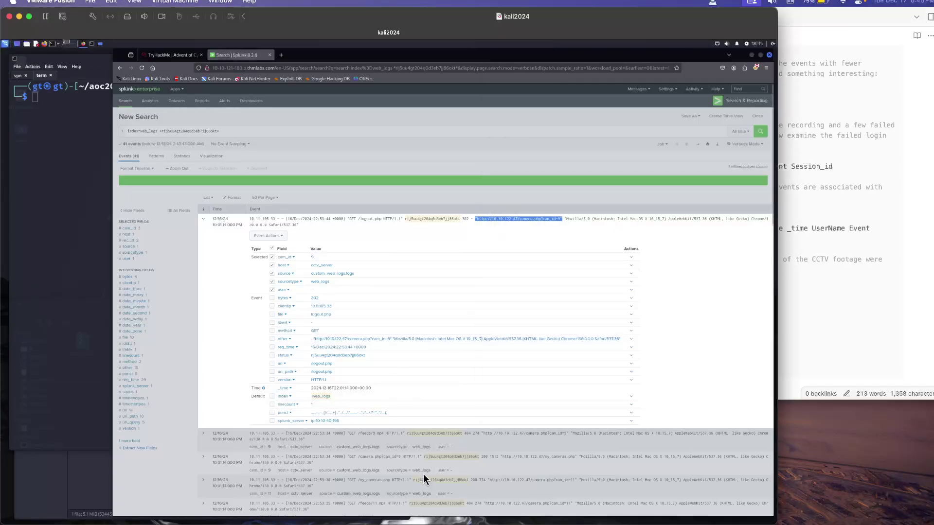
click(203, 219)
click(176, 54)
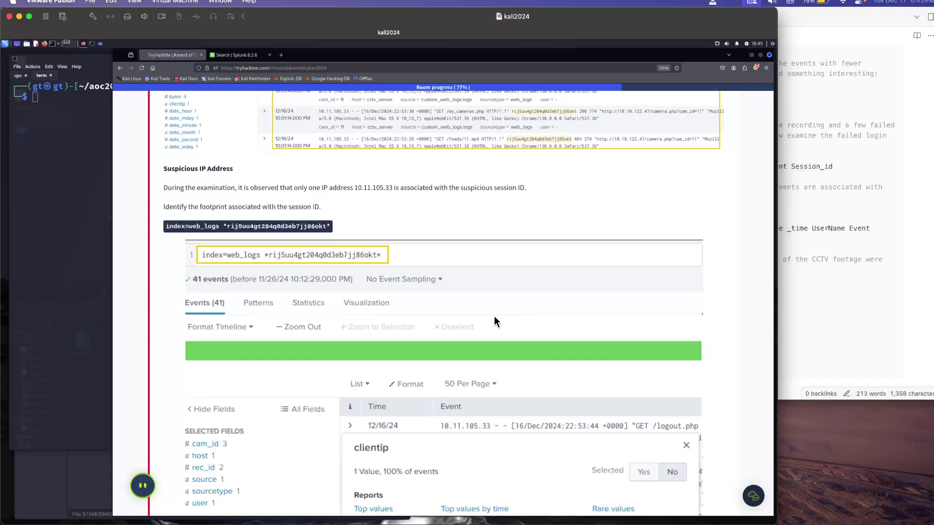
scroll(494, 317, down, 3)
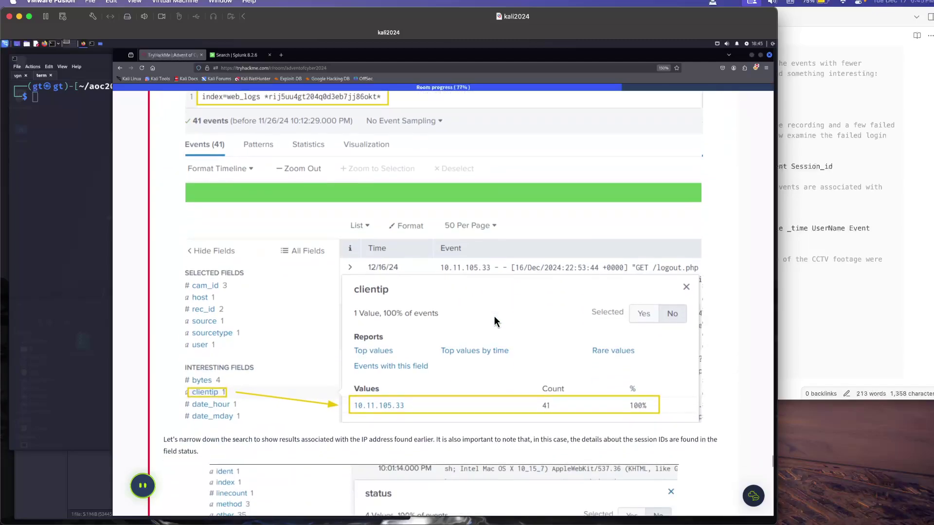
scroll(494, 316, down, 3)
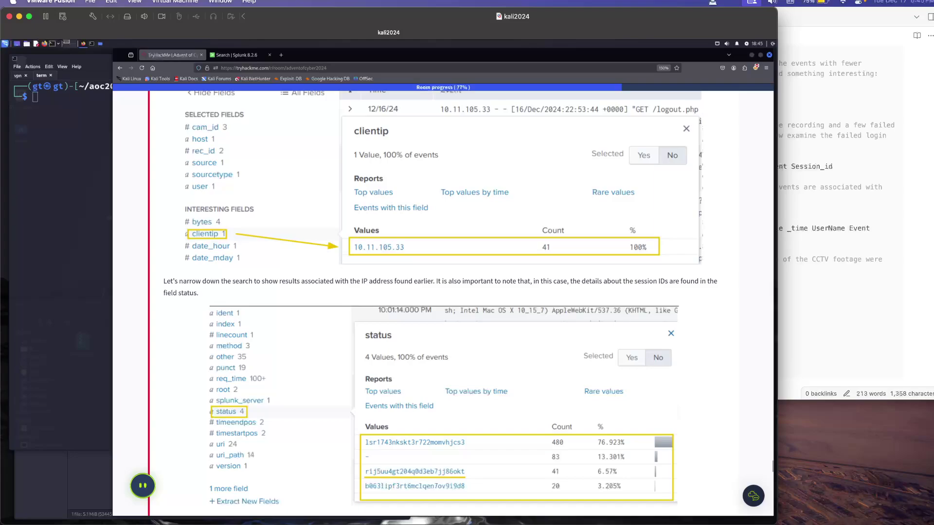
key(super+Tab)
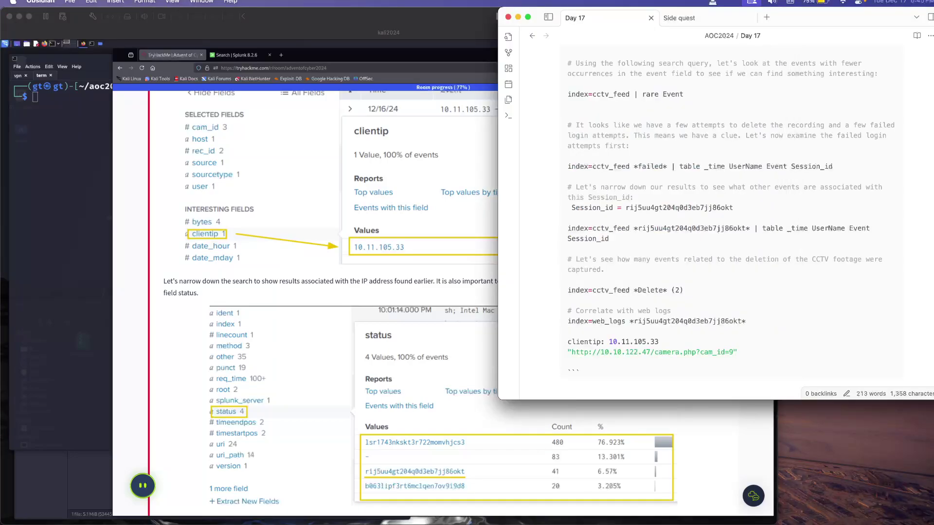
click(447, 304)
scroll(447, 304, down, 1)
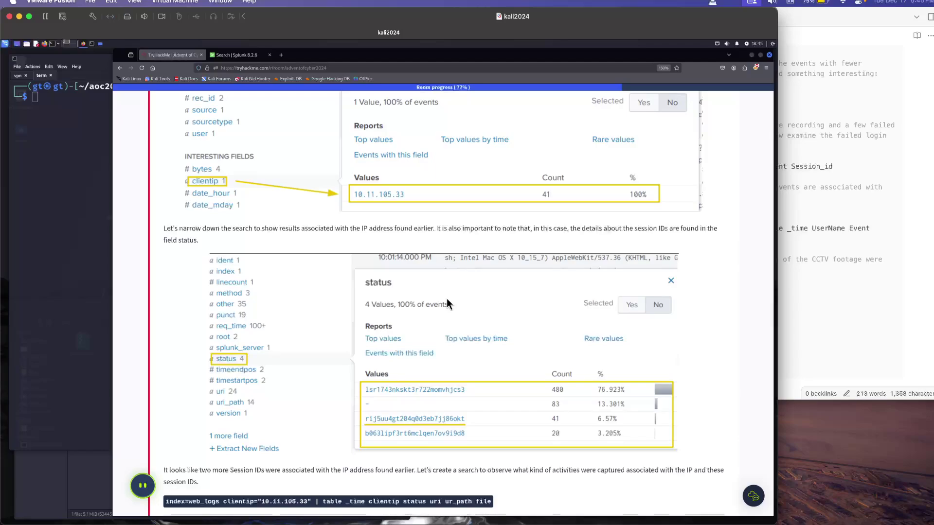
scroll(447, 304, down, 1)
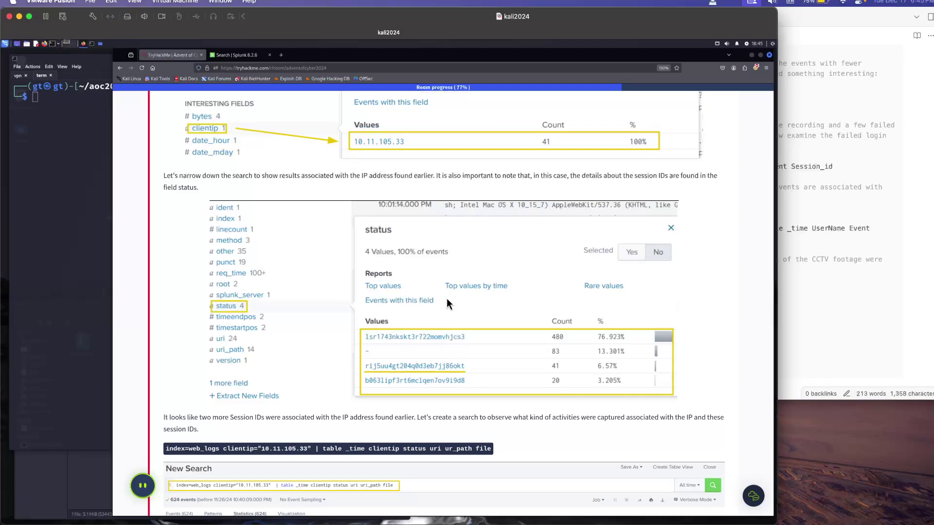
scroll(447, 304, down, 1)
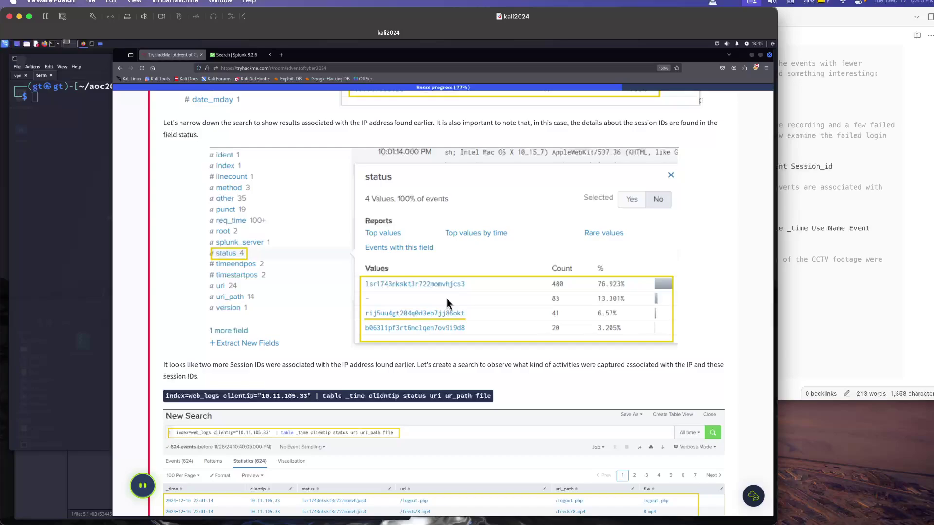
scroll(448, 304, down, 2)
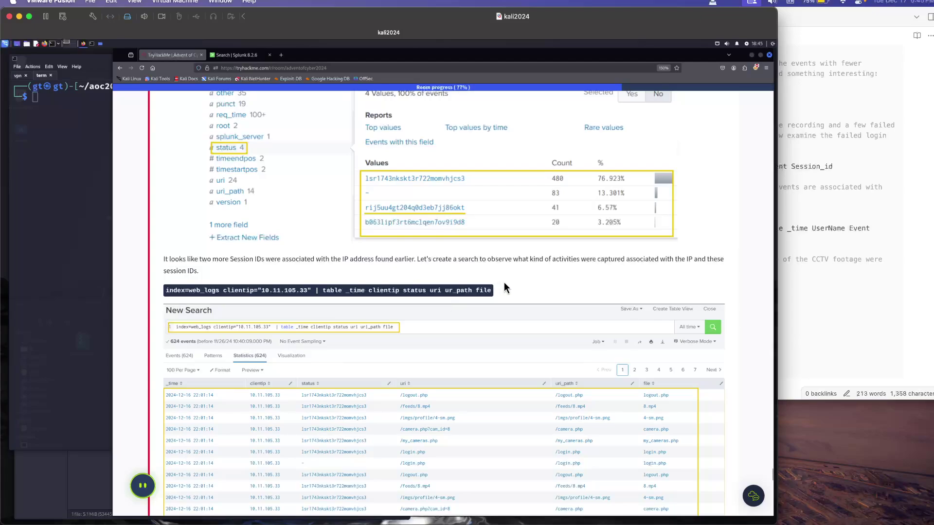
triple_click(161, 263)
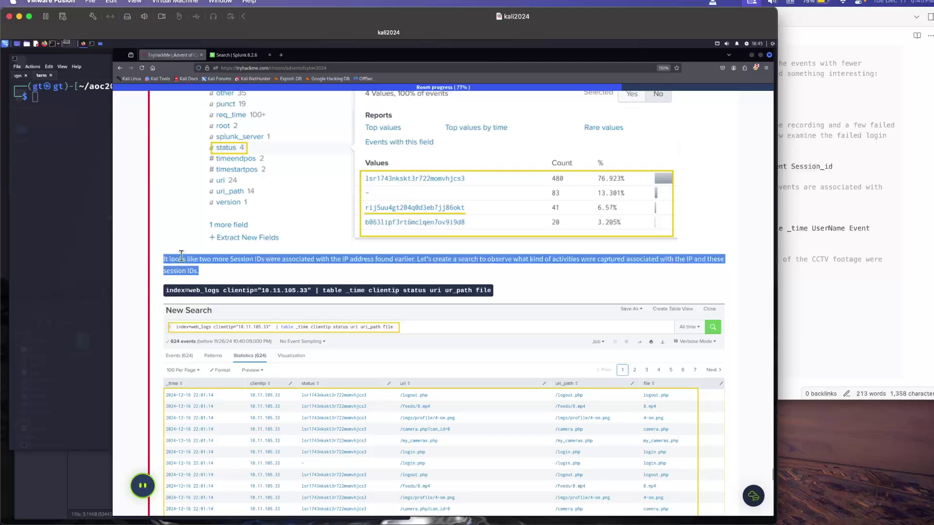
click(264, 280)
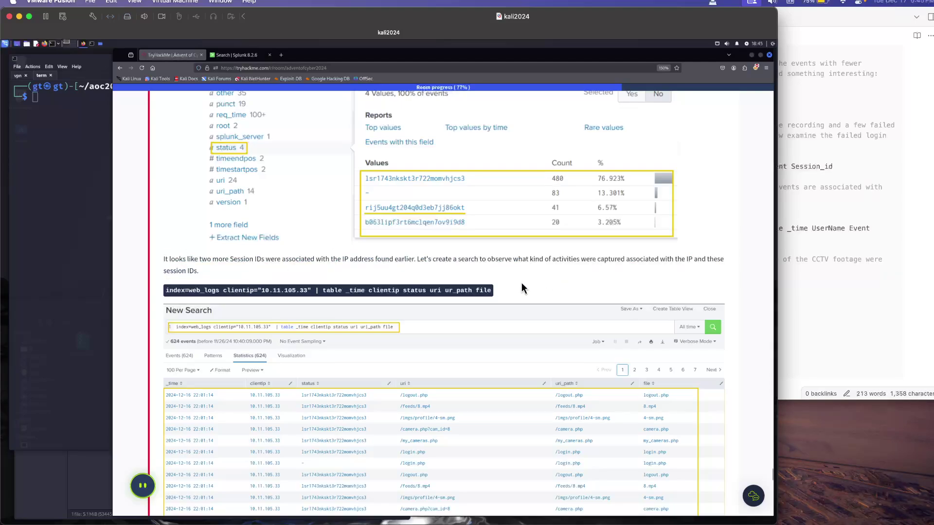
Step: Copy the guide's passage on the two more Session IDs and its clientip query into the note below the URL, starting with "#"
drag(522, 289, 340, 276)
drag(164, 259, 521, 292)
key(super+c)
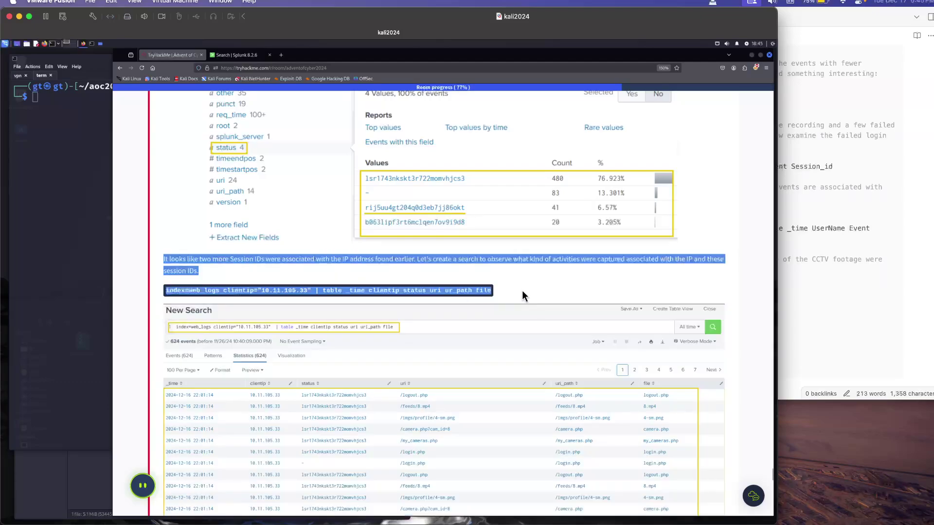
key(super+Tab)
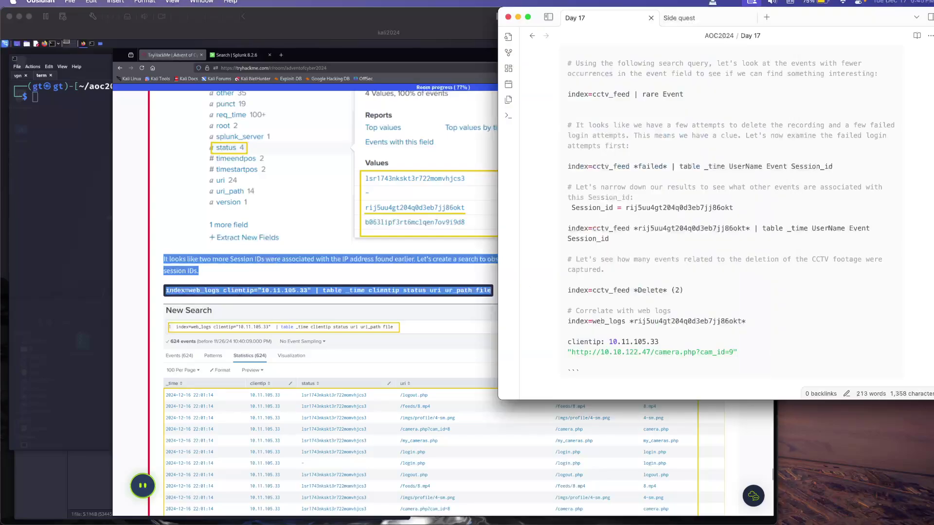
key(Return)
key(Return)
key(Return)
key(Return)
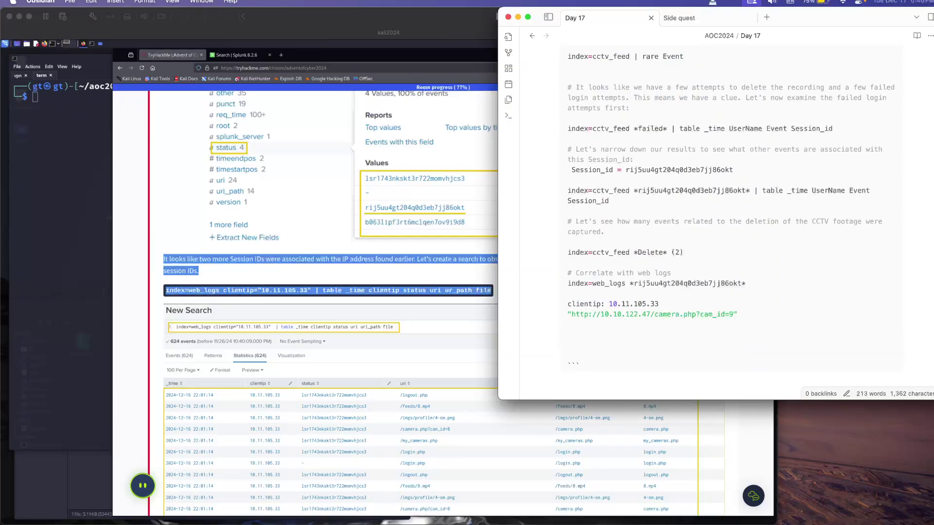
text(#)
key(super+v)
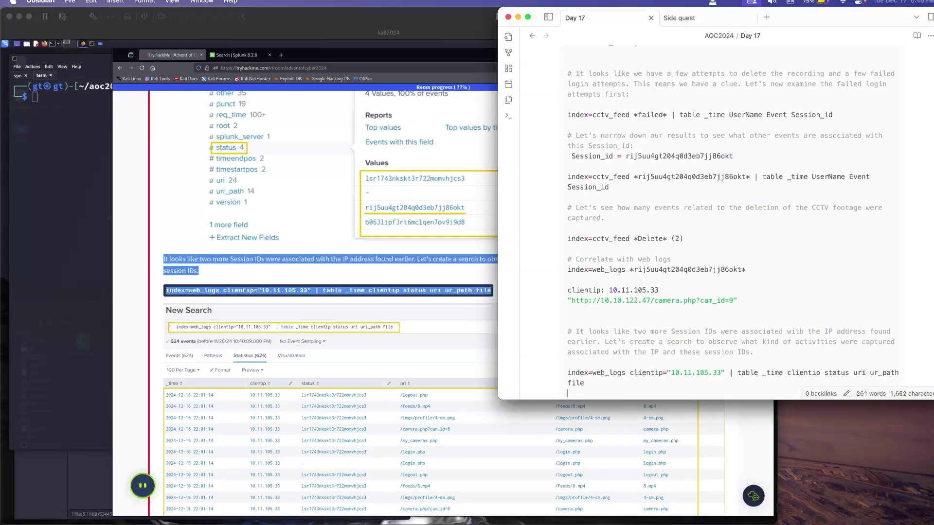
scroll(732, 223, down, 2)
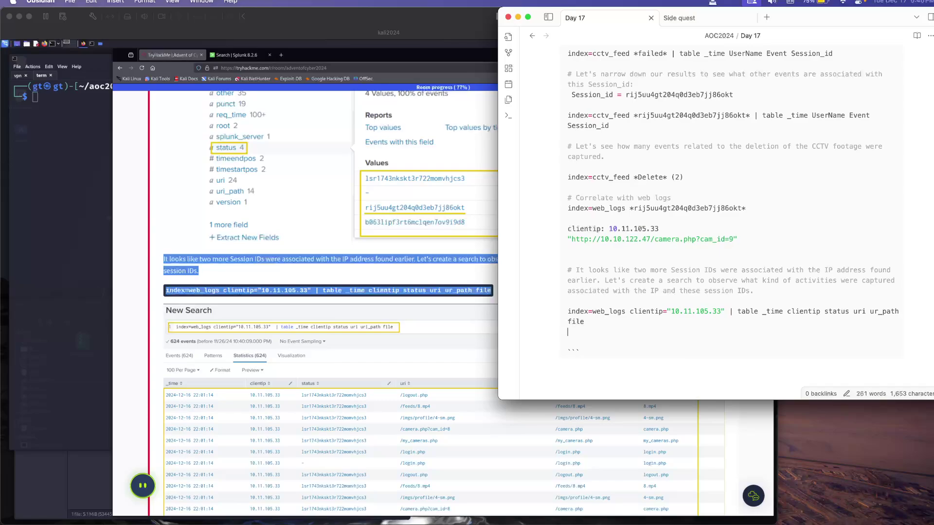
Step: Run the noted query index=web_logs clientip="10.11.105.33" | table _time clientip status uri ur_path file in Splunk
drag(584, 322, 568, 312)
key(super+c)
click(356, 274)
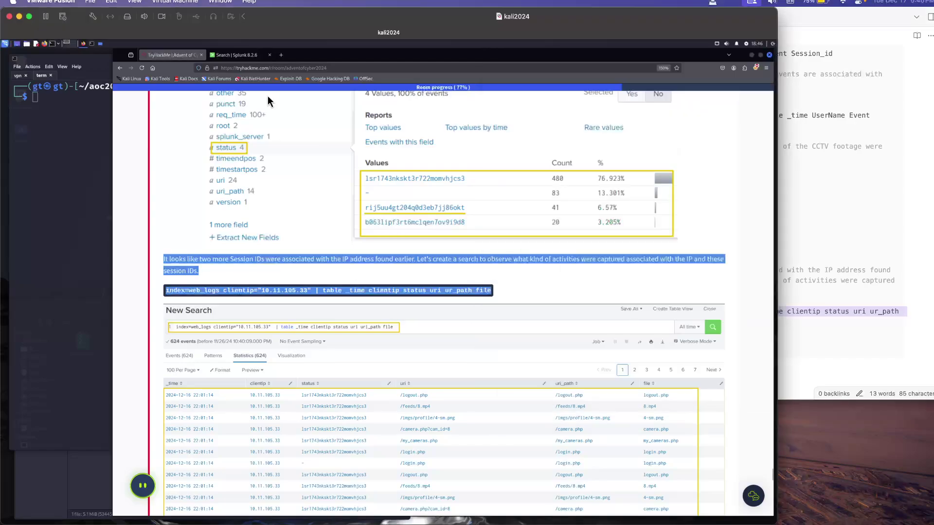
click(250, 56)
click(263, 132)
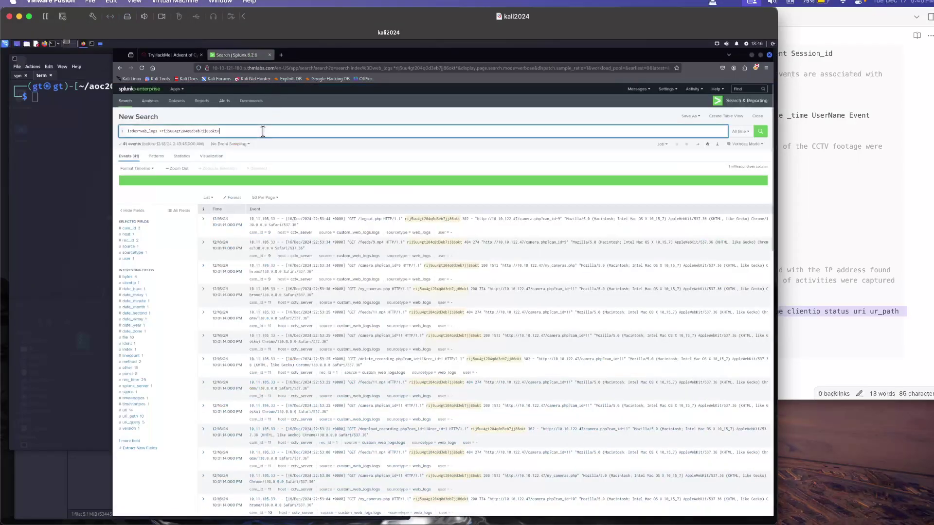
key(ctrl+a)
key(ctrl+v)
key(Return)
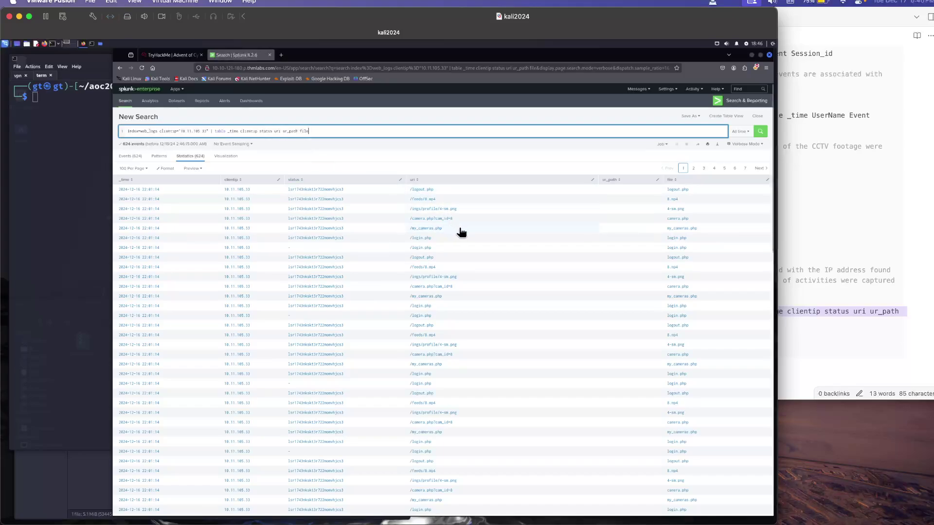
Step: Look through the first page of the results table, examining the session IDs in status and the requested URIs
scroll(482, 378, down, 5)
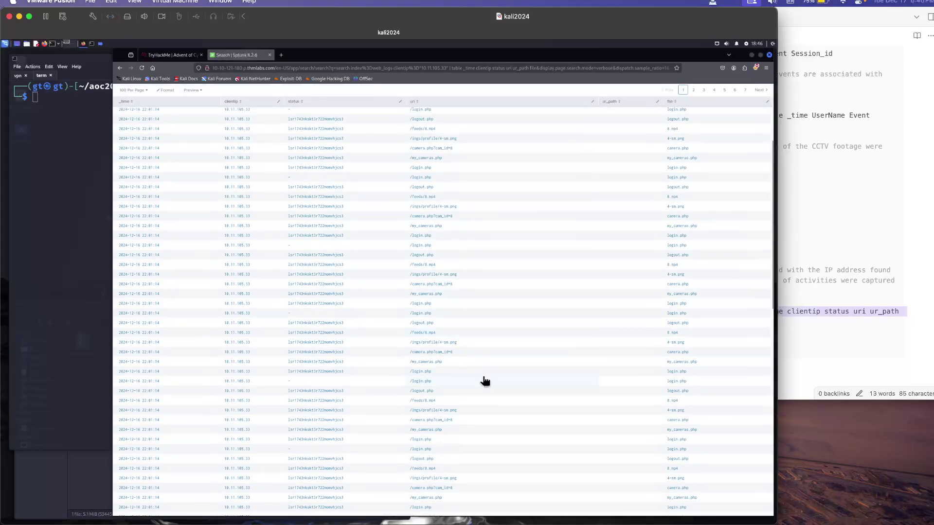
scroll(485, 381, down, 10)
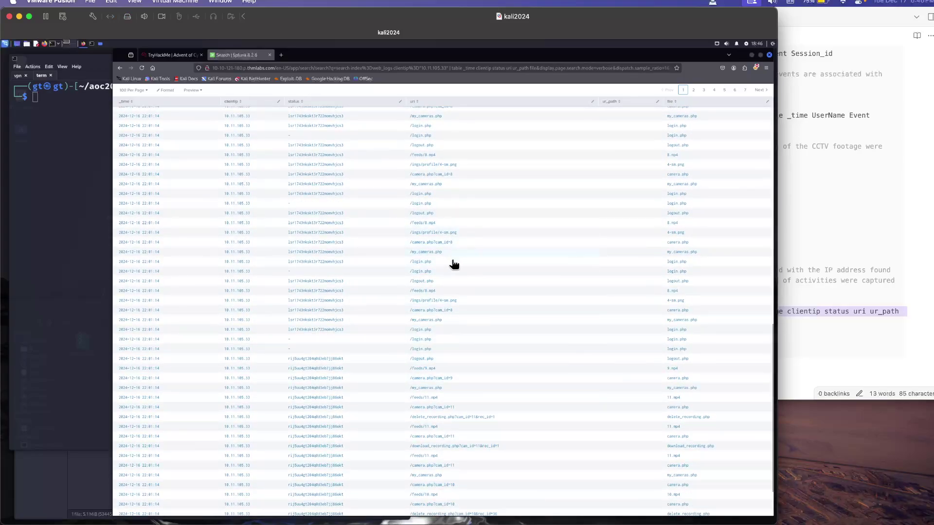
scroll(475, 361, down, 2)
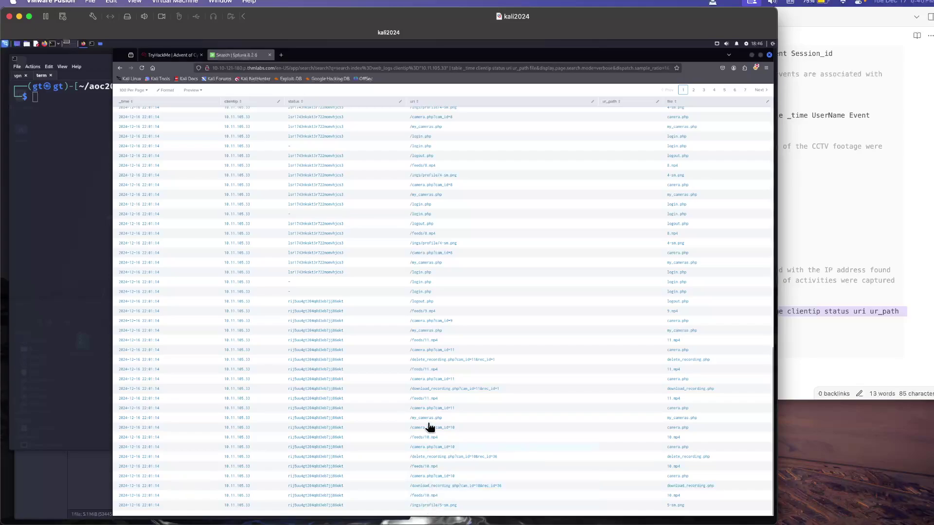
scroll(428, 426, up, 8)
scroll(429, 427, up, 5)
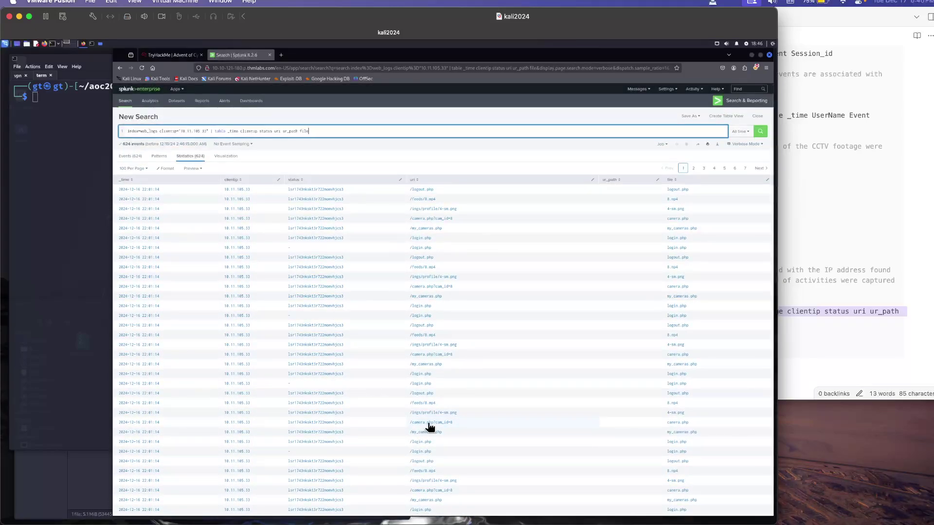
scroll(430, 427, down, 5)
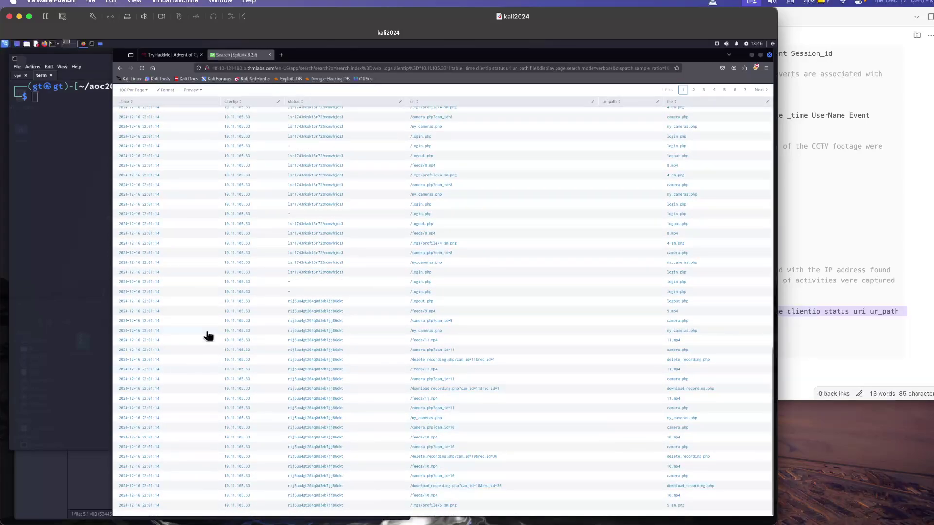
scroll(168, 276, up, 5)
scroll(161, 160, up, 3)
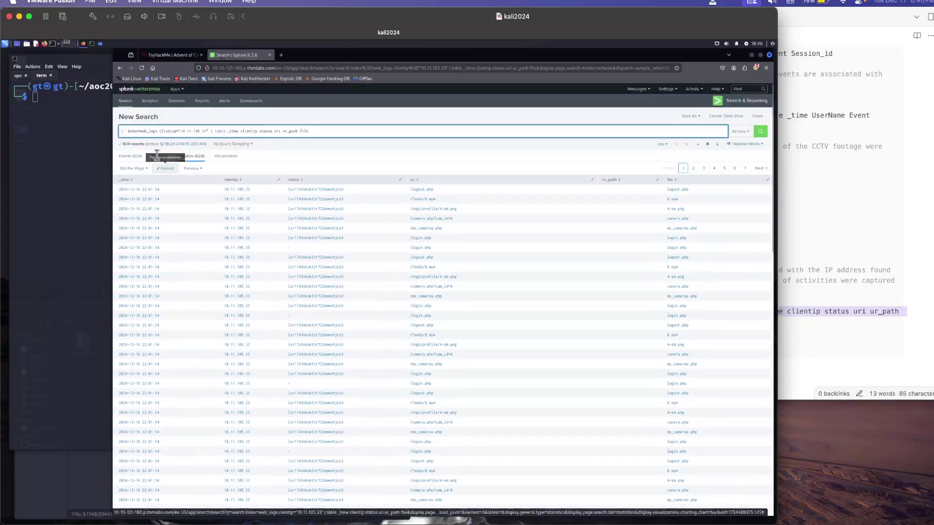
Step: Sort the results by _time in descending order and review which session IDs requested which URIs
click(128, 182)
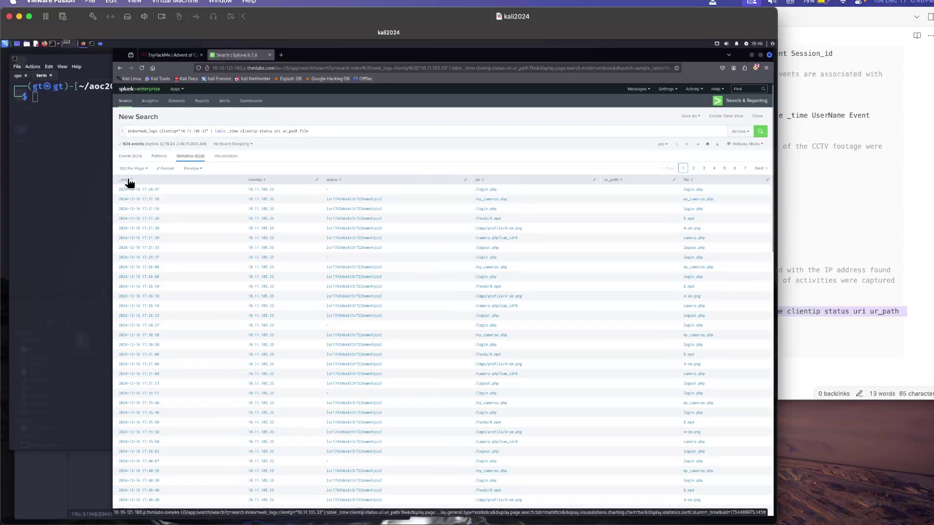
click(129, 181)
scroll(408, 276, down, 10)
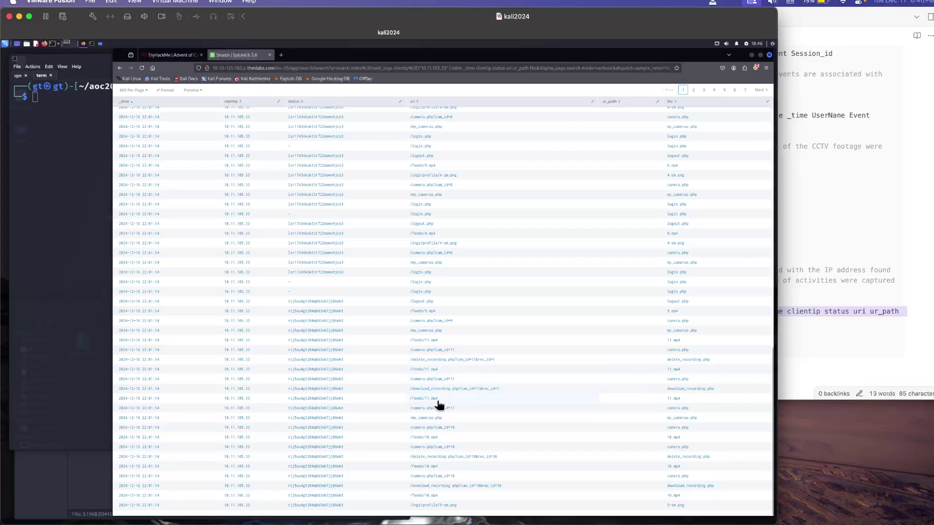
scroll(446, 436, up, 2)
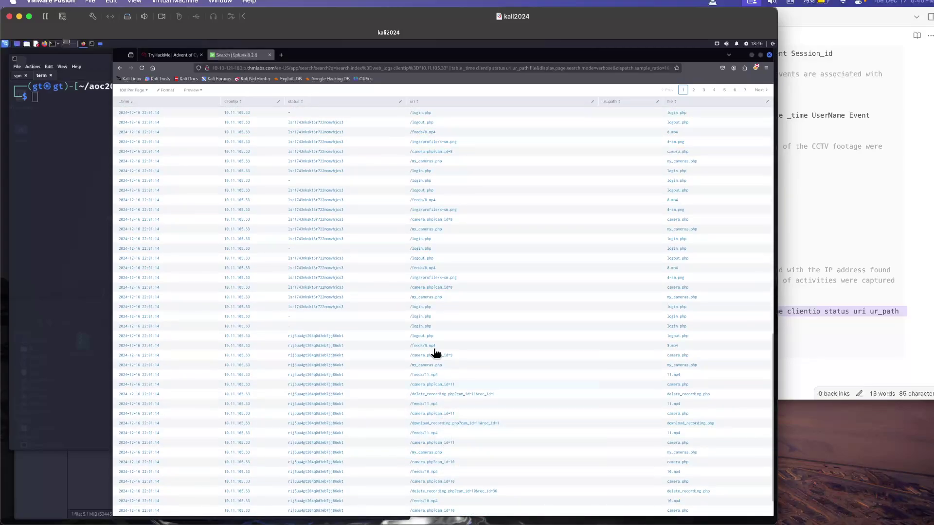
scroll(440, 303, up, 4)
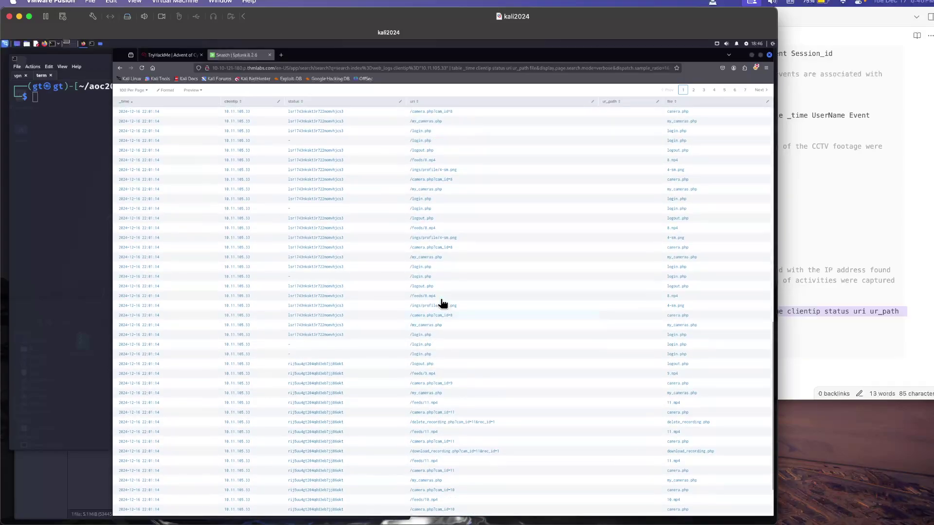
scroll(440, 304, up, 6)
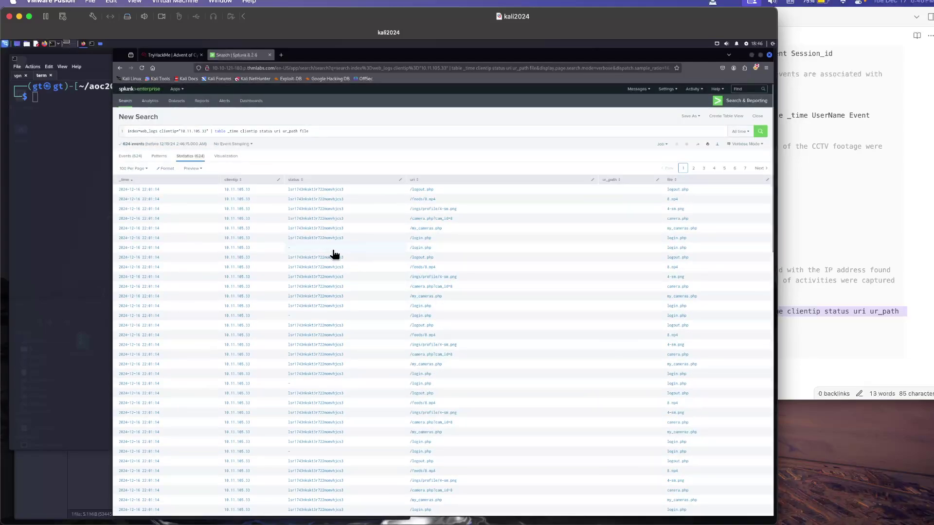
scroll(340, 341, down, 10)
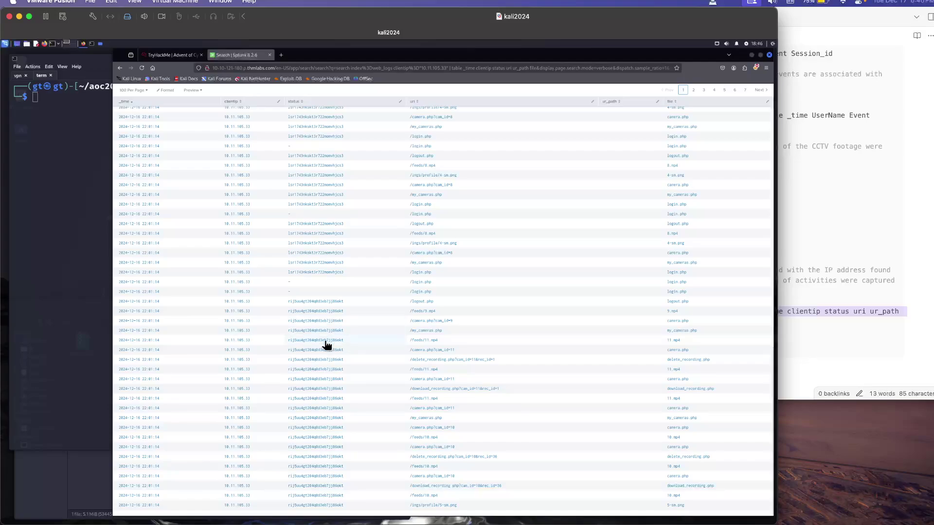
scroll(326, 345, up, 3)
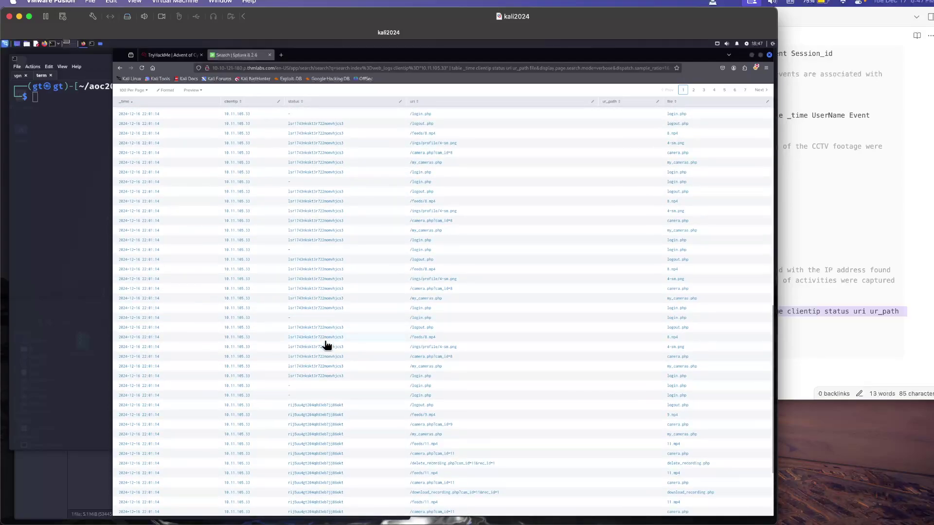
scroll(326, 345, up, 5)
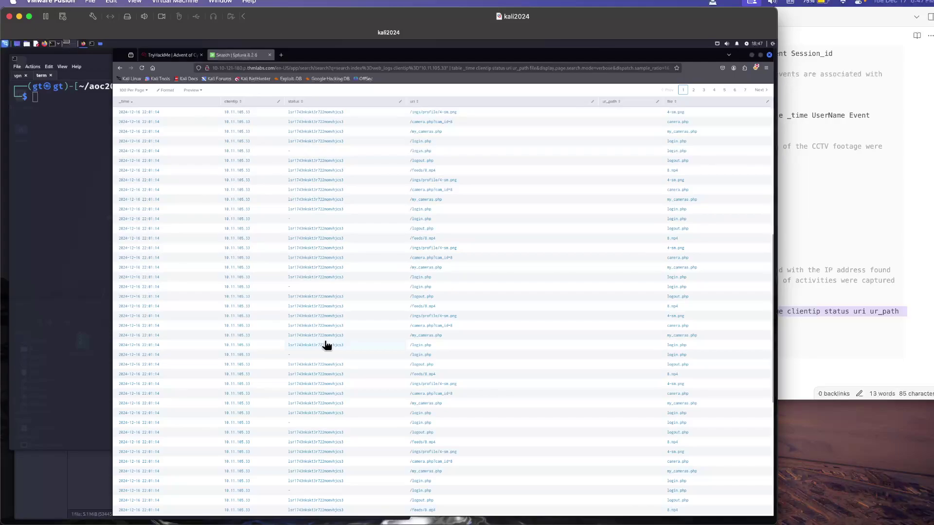
scroll(326, 344, up, 5)
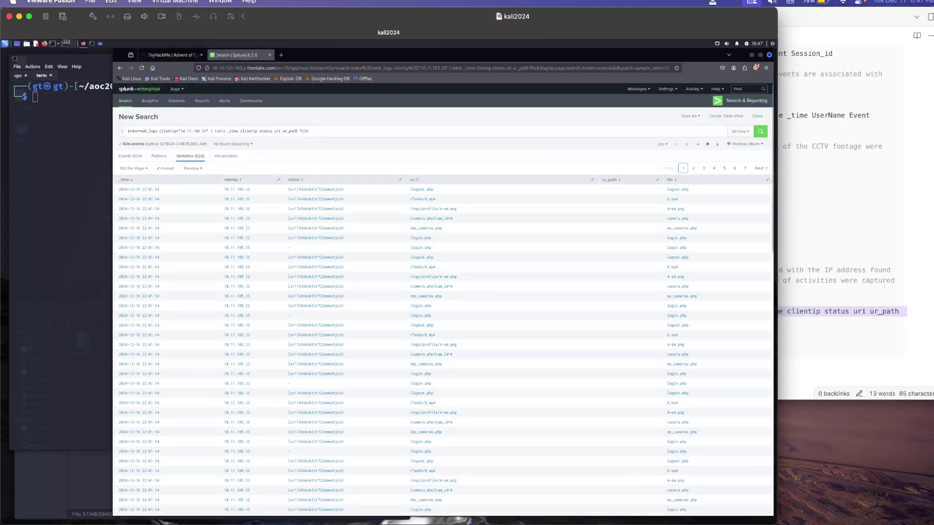
Step: Reread the guide's section from the session ID footprint query through the clientip and status field values
click(165, 56)
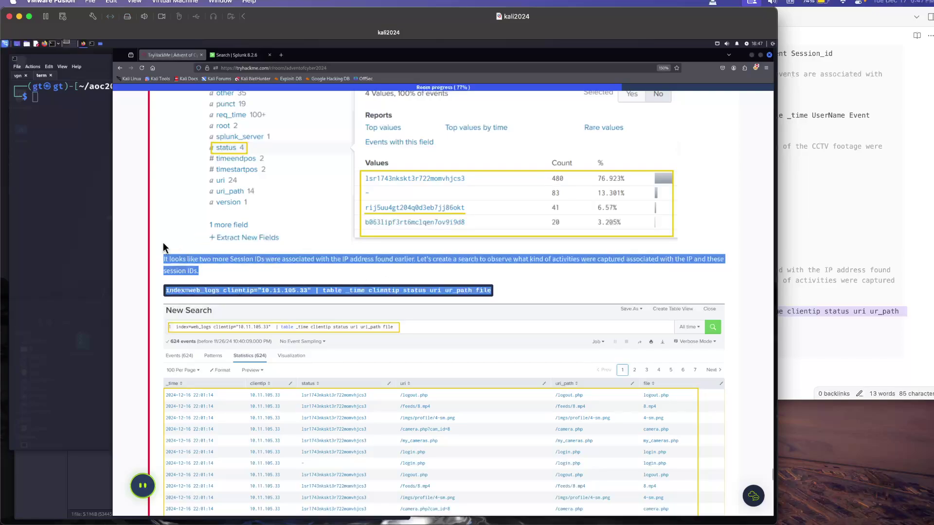
scroll(162, 243, up, 2)
click(223, 54)
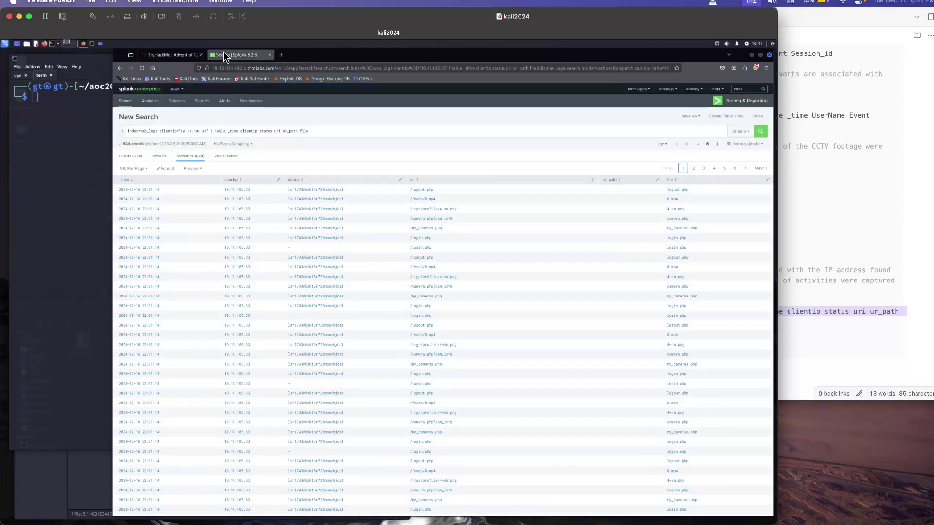
click(186, 59)
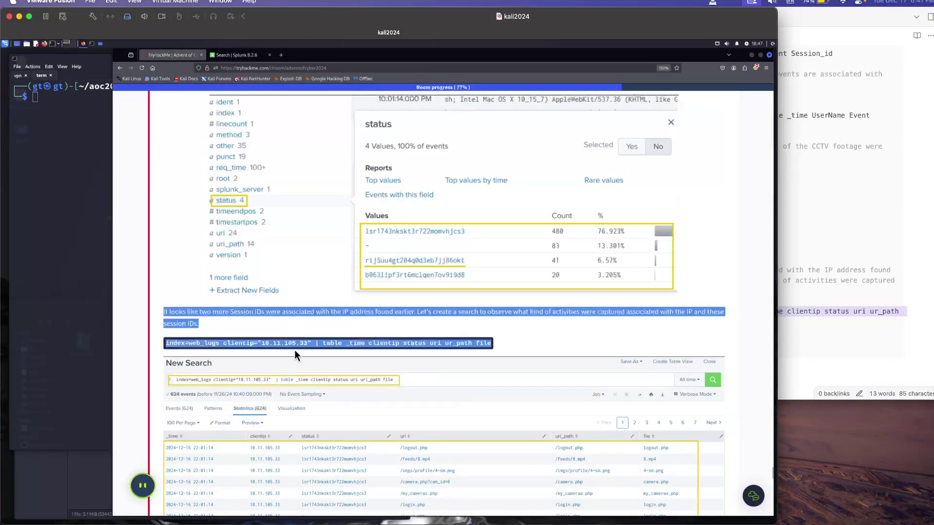
scroll(294, 349, up, 15)
scroll(294, 336, down, 4)
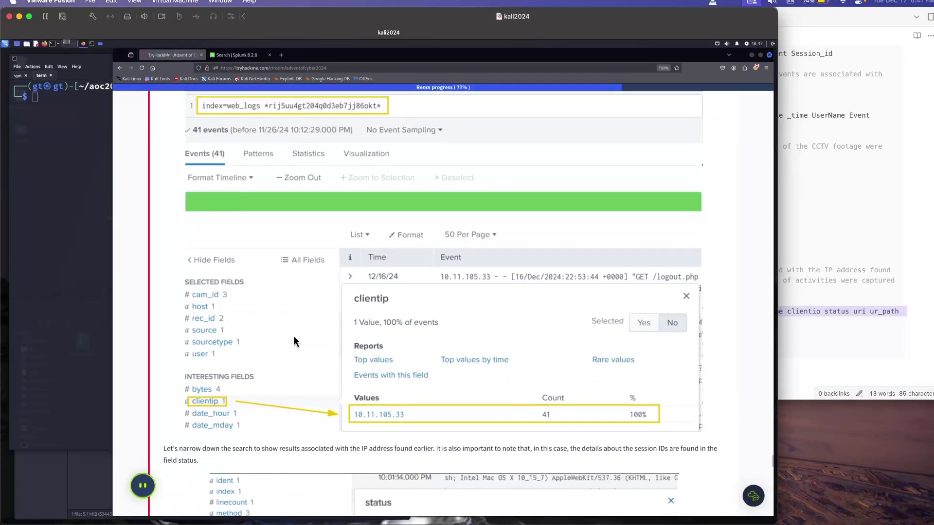
scroll(294, 337, up, 4)
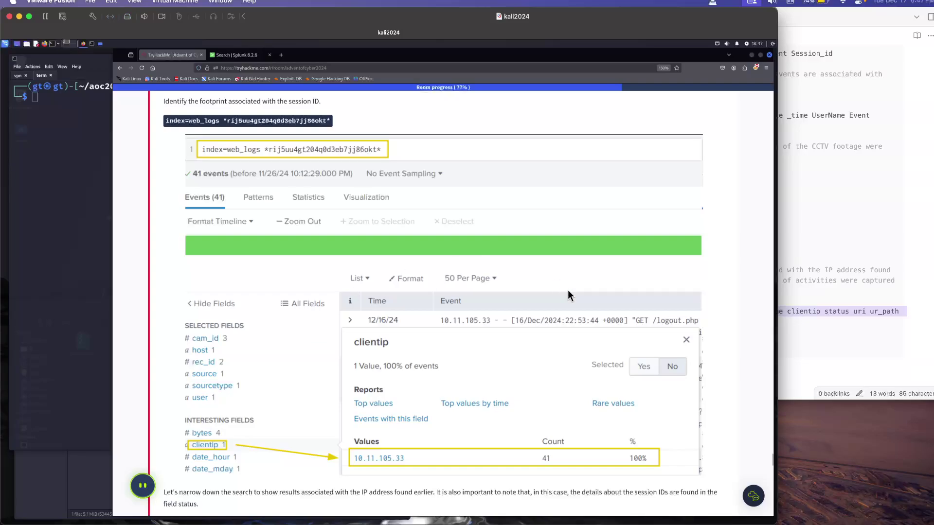
scroll(568, 292, down, 10)
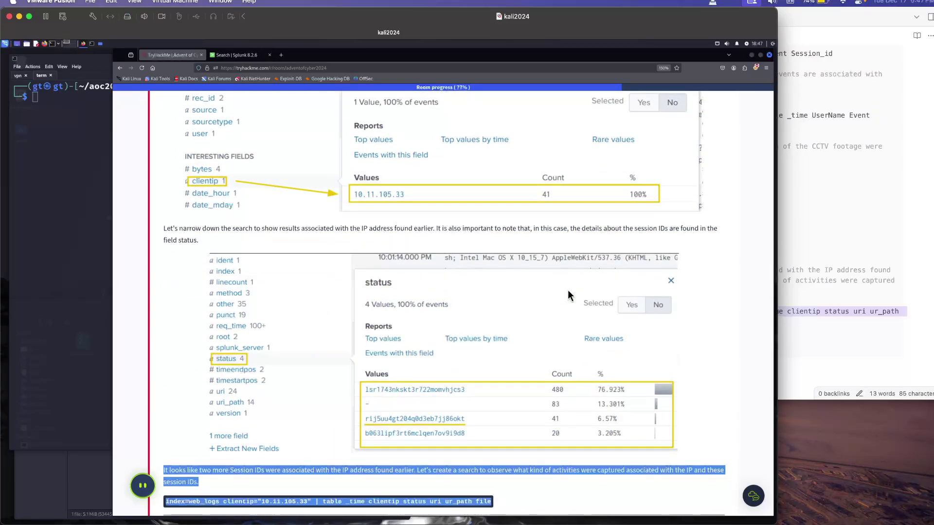
Step: Check the patterns and events of the Splunk search, inspect the status field's values, and return to the guide
click(227, 54)
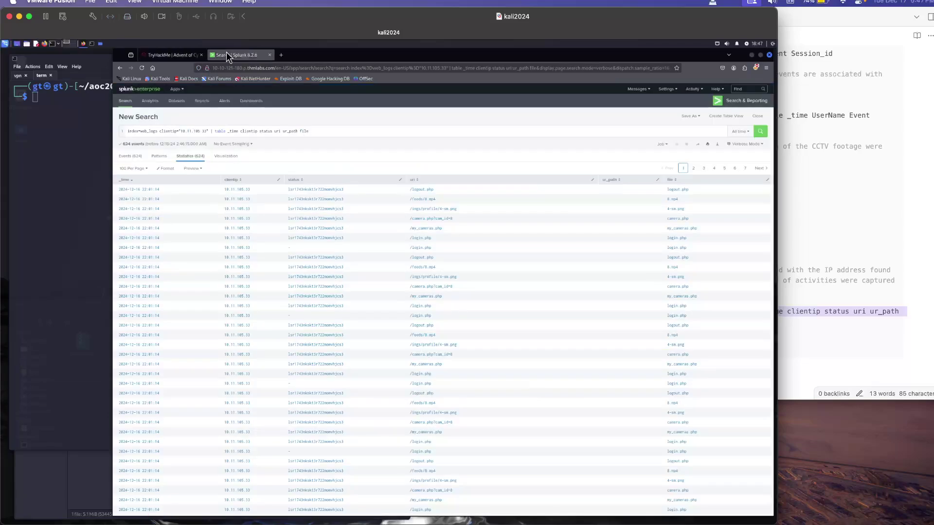
click(157, 160)
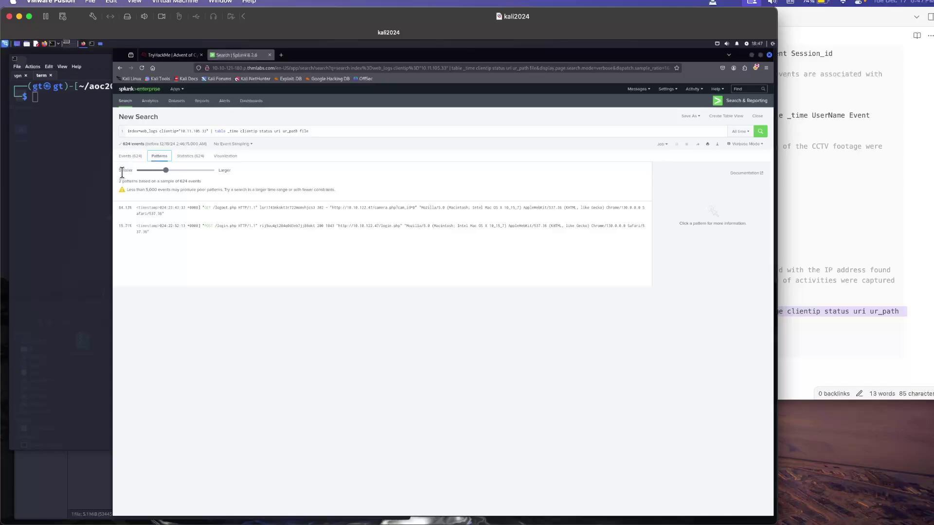
click(130, 156)
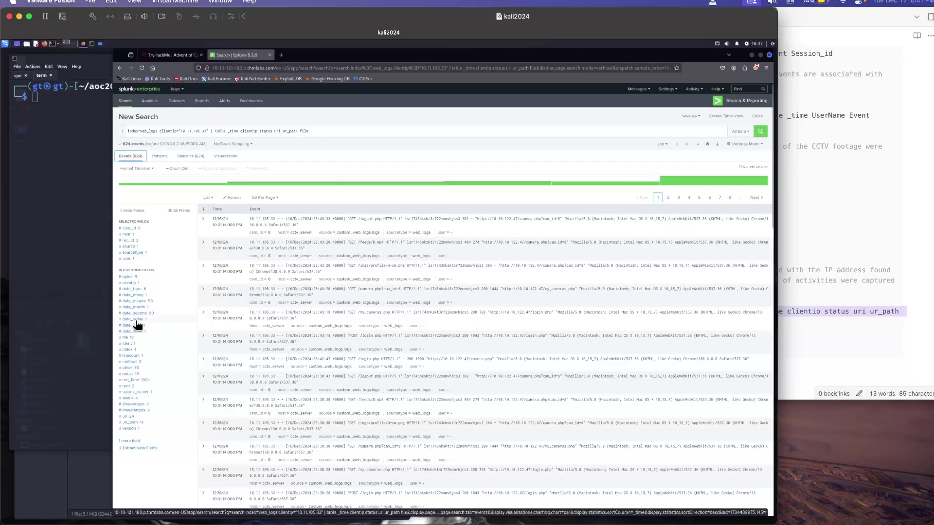
click(128, 398)
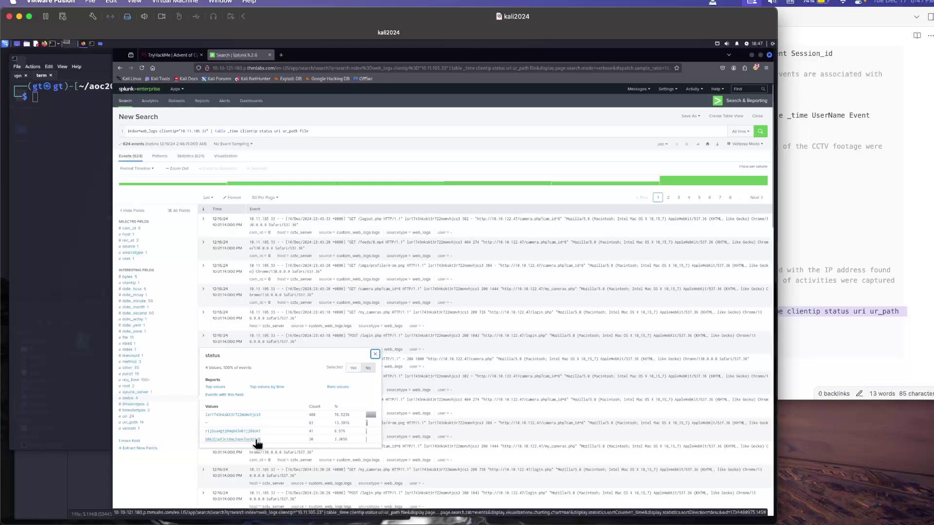
click(374, 352)
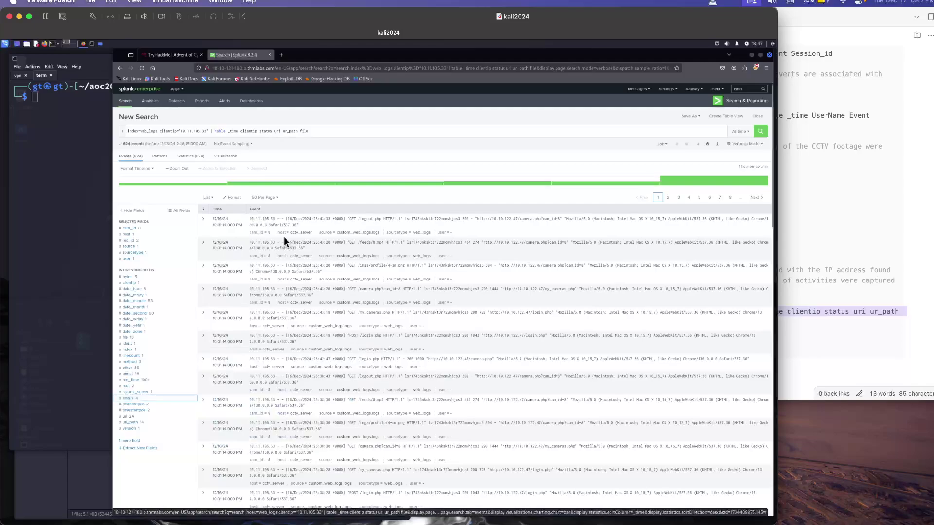
click(173, 55)
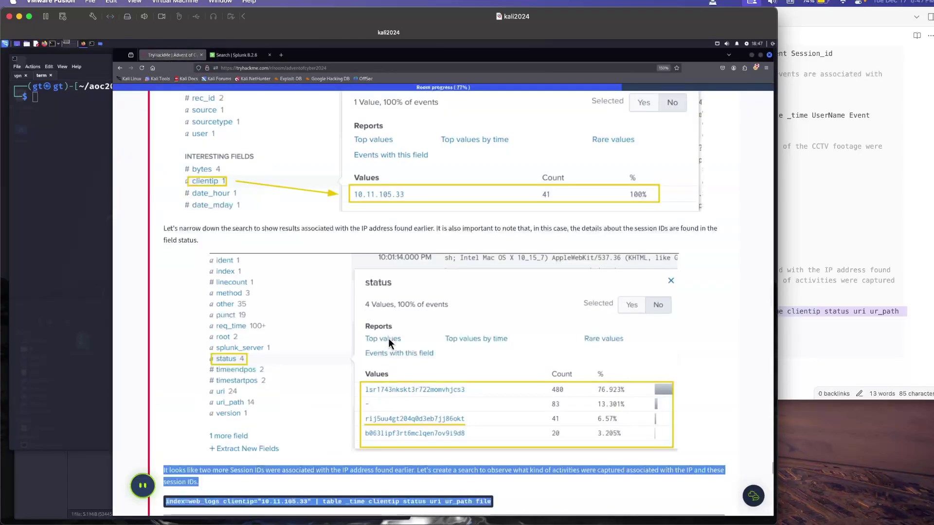
Step: Copy the guide's "Connecting the Dots" instruction and its cctv_feed session ID query to the end of the Day 17 notes
scroll(388, 338, down, 5)
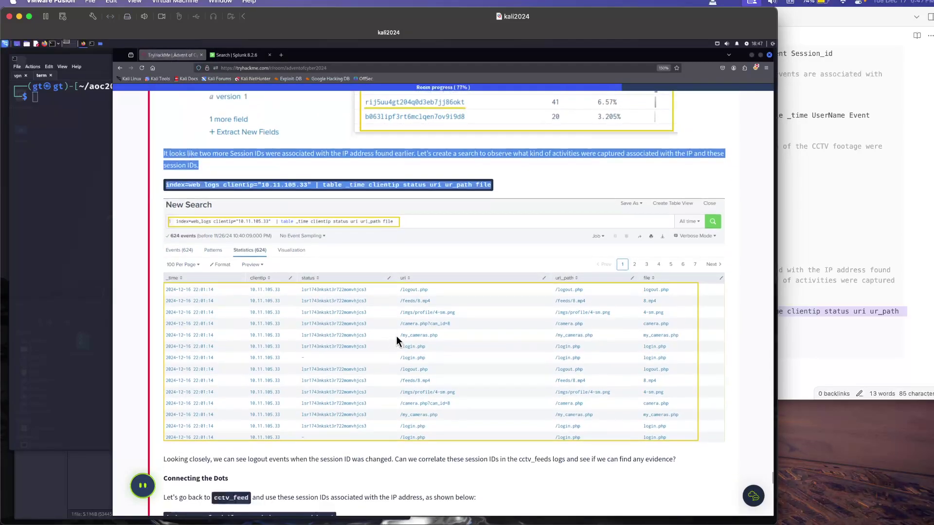
click(421, 248)
click(476, 141)
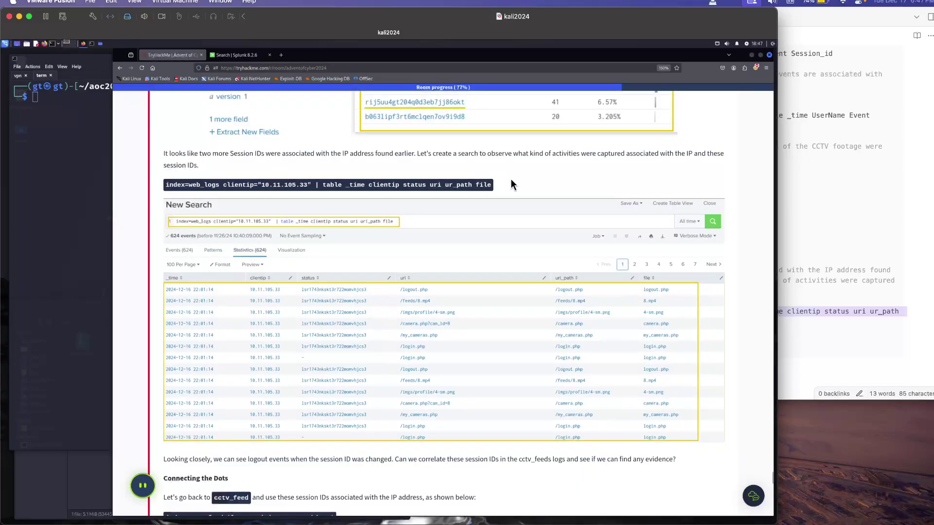
scroll(511, 180, down, 5)
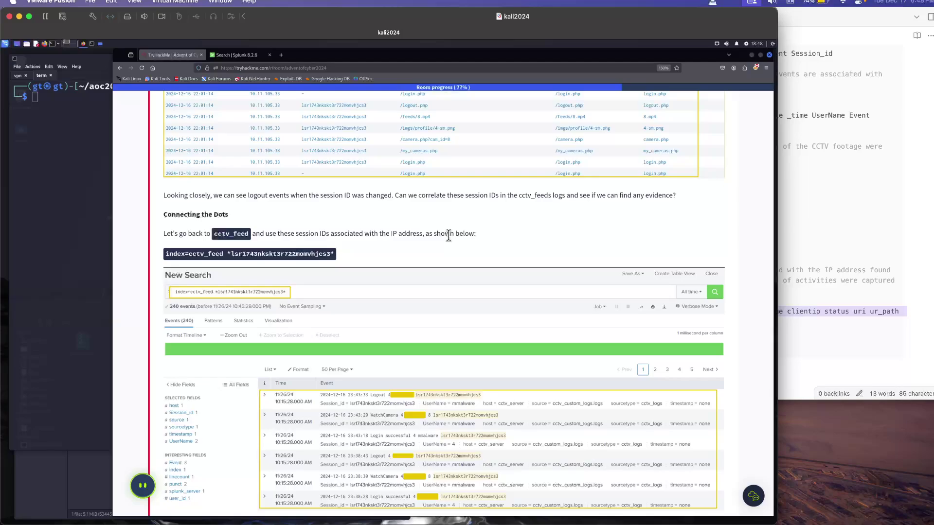
scroll(448, 235, down, 3)
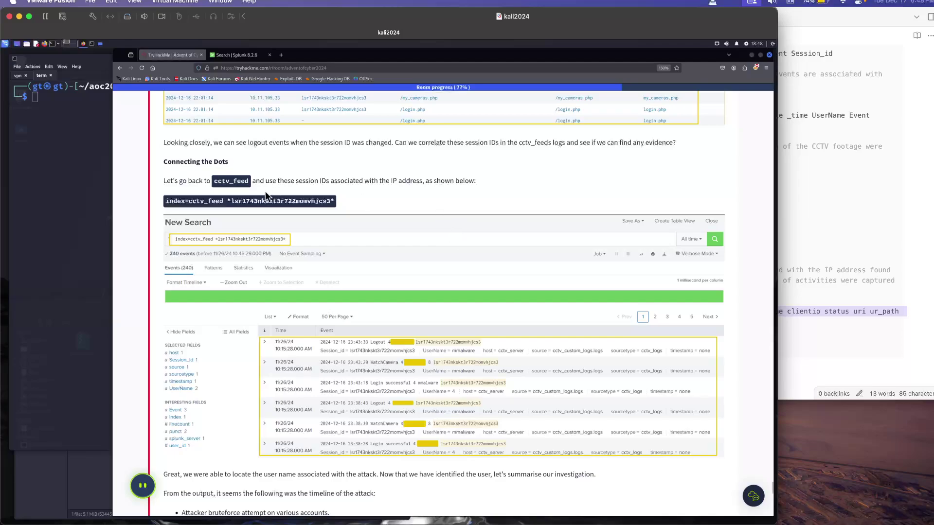
drag(349, 204, 162, 185)
key(super+c)
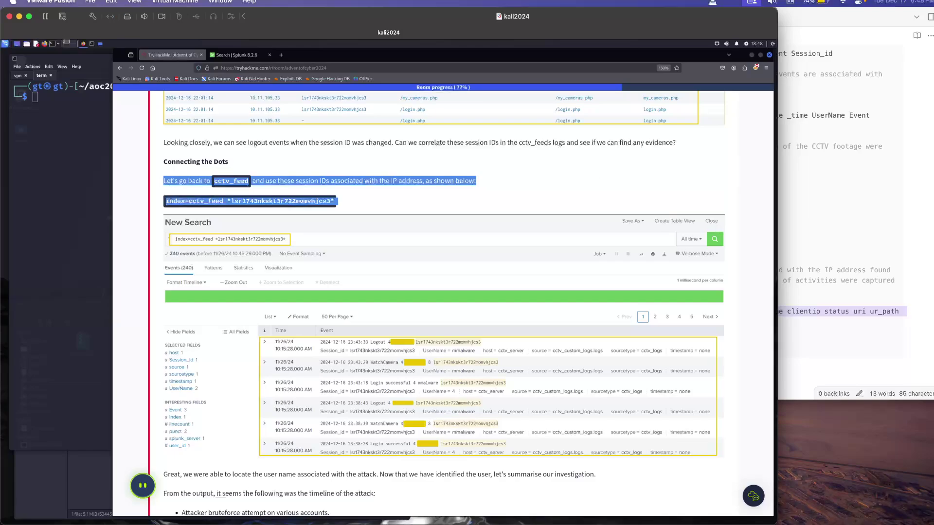
click(838, 229)
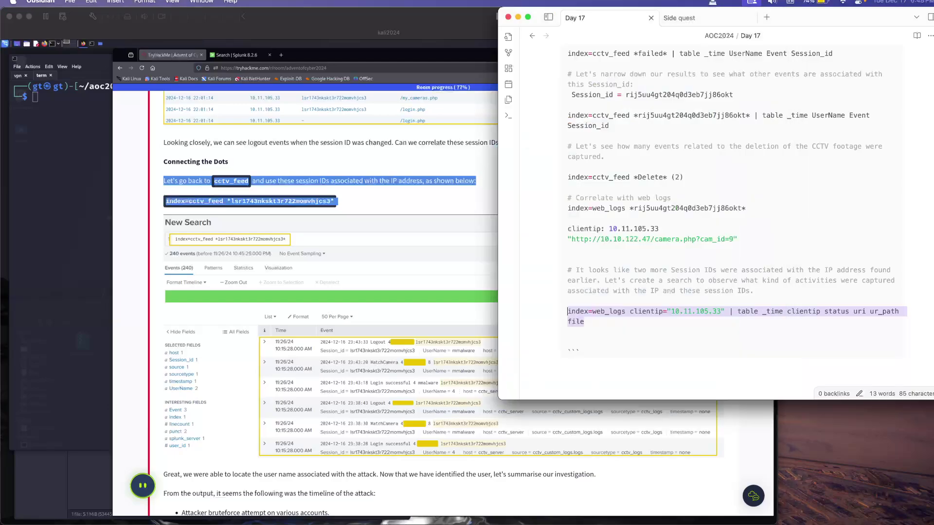
scroll(838, 228, down, 1)
click(568, 299)
key(Return)
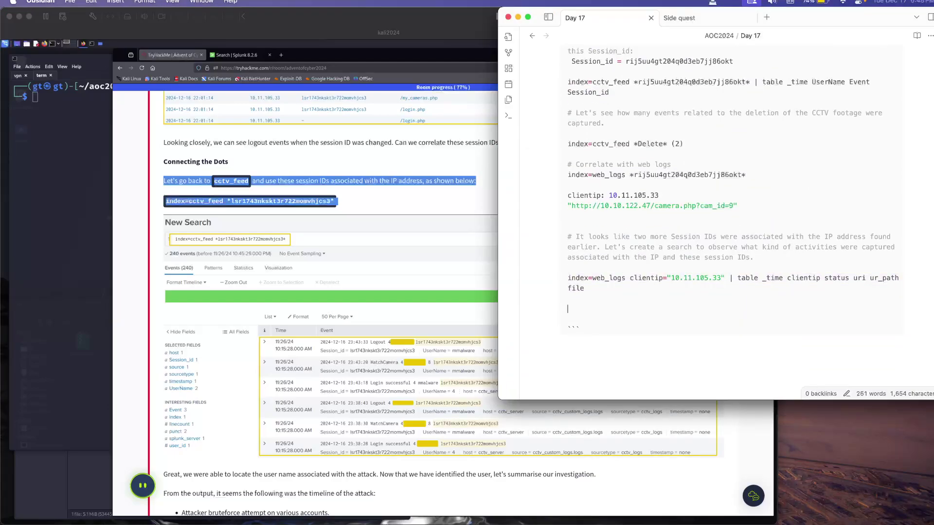
key(super+v)
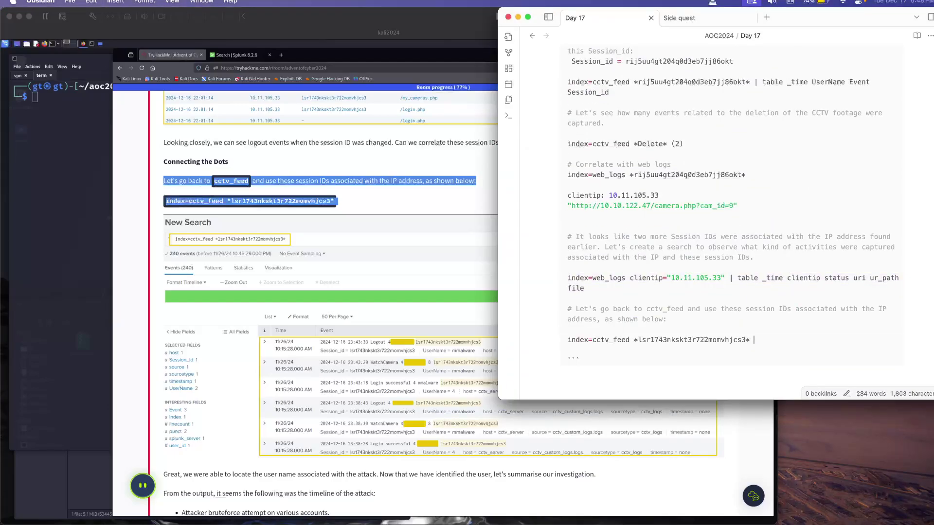
Step: Search Splunk's cctv_feed index for the session ID using the wildcard query from the notes, and look through the matching events
key(shift+Home)
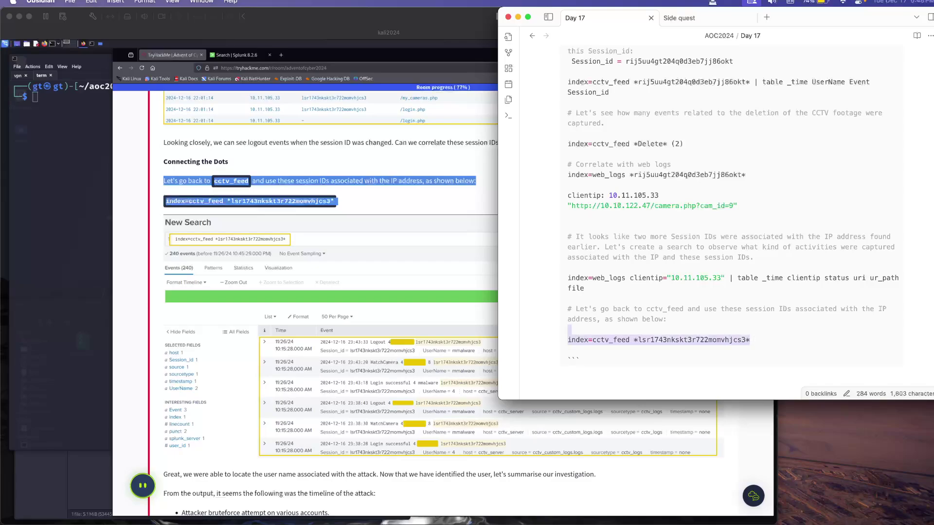
click(340, 277)
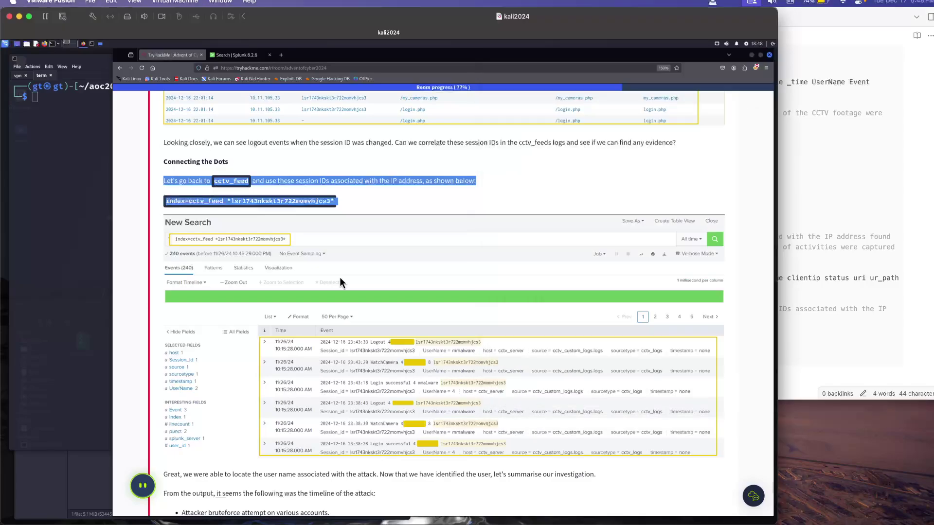
click(240, 54)
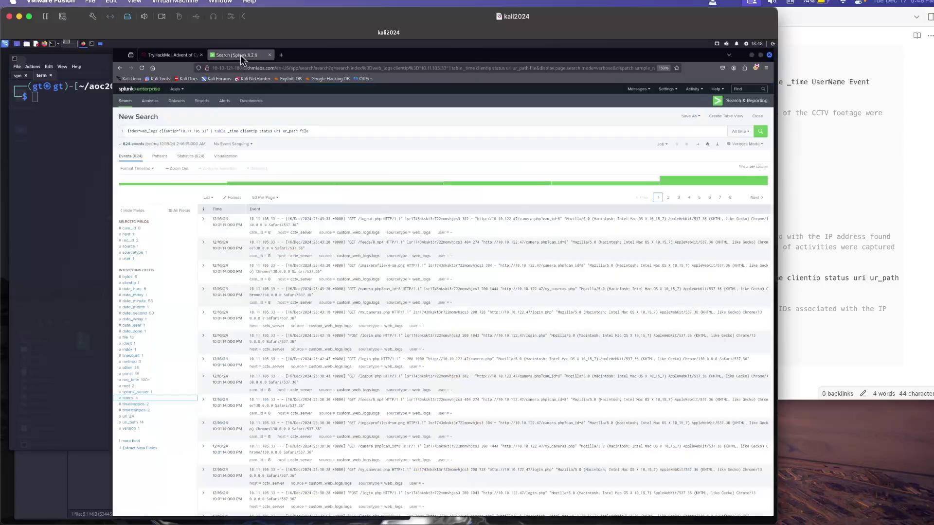
click(273, 132)
key(ctrl+a)
text(index=cctv_feed *lsr1743nksktr3r722momvhjcs3*)
key(Return)
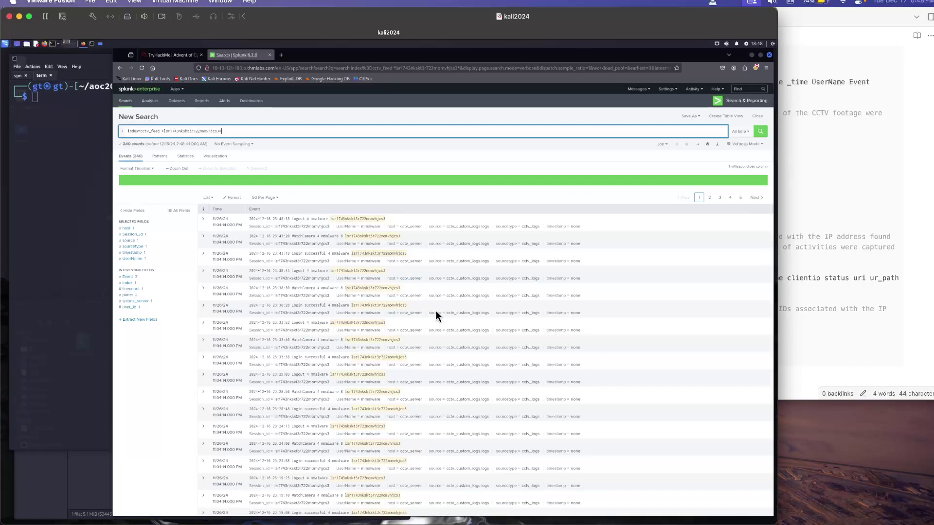
scroll(436, 314, down, 3)
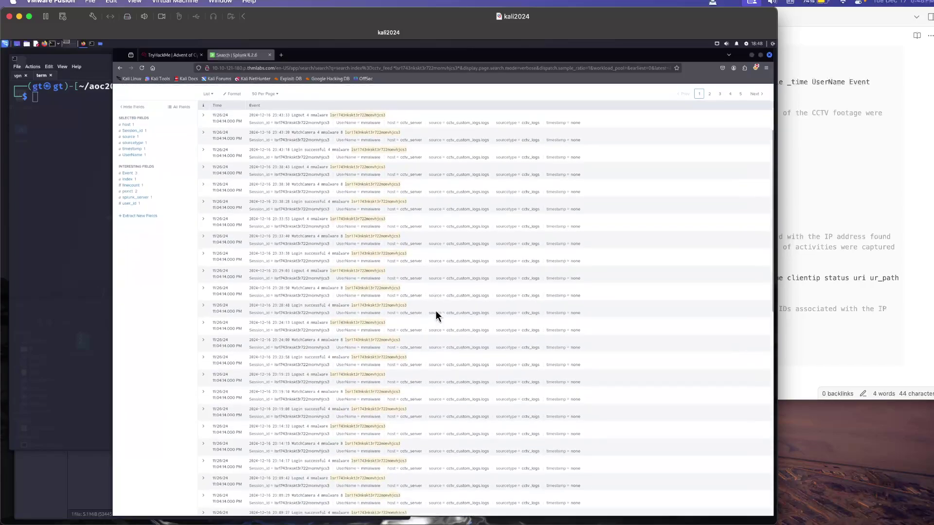
scroll(436, 314, up, 3)
Step: Read the guide's attack timeline summary and the questions beneath it, comparing its example results with the Splunk search
click(170, 57)
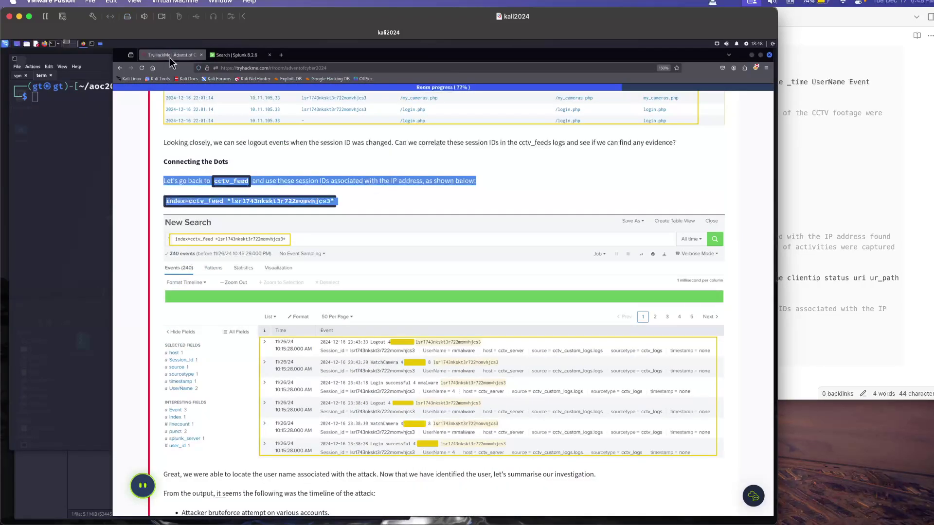
click(390, 196)
scroll(390, 196, down, 7)
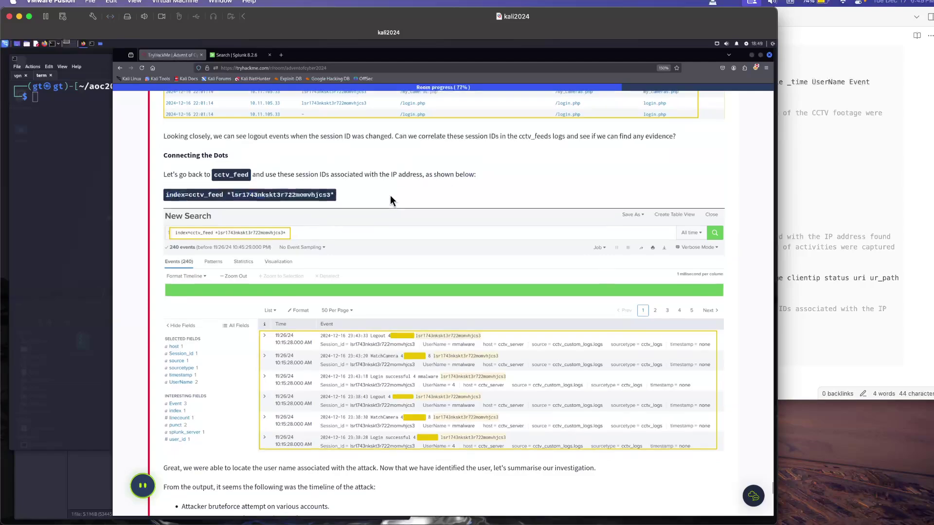
scroll(391, 201, up, 2)
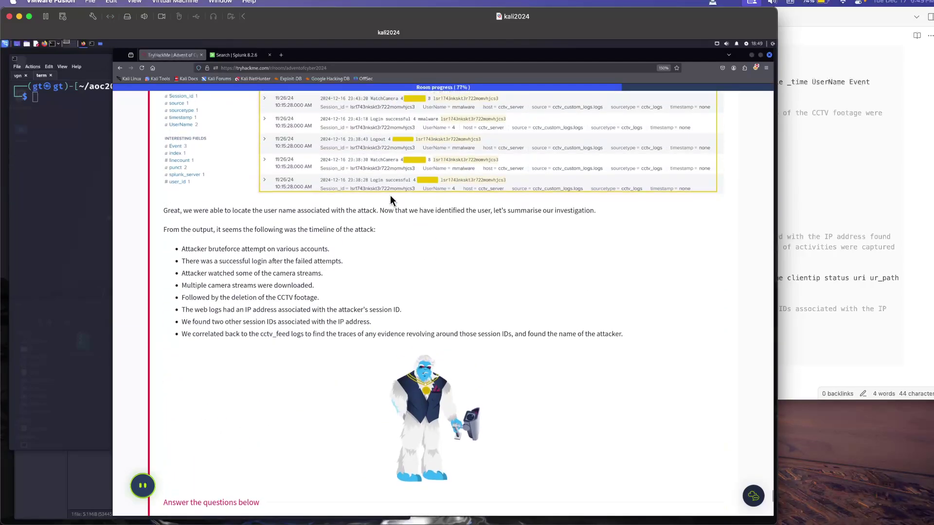
scroll(407, 246, up, 3)
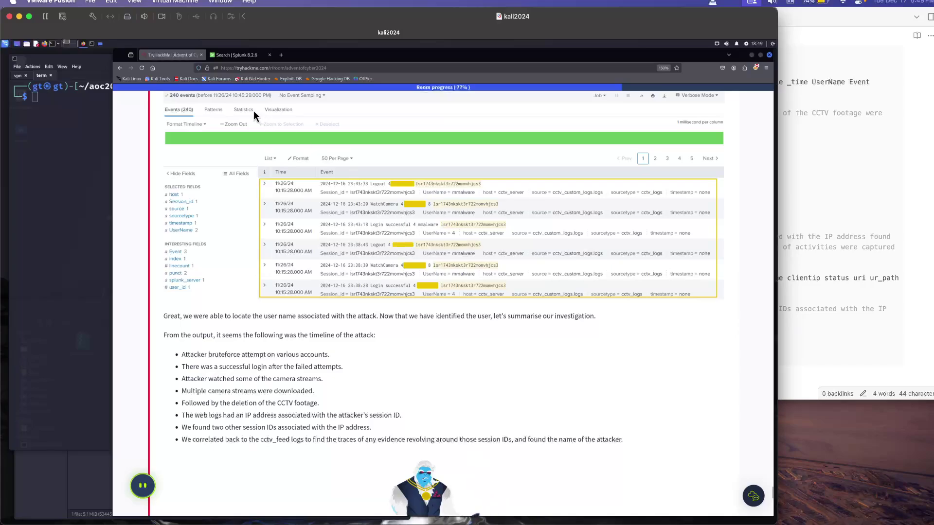
click(224, 54)
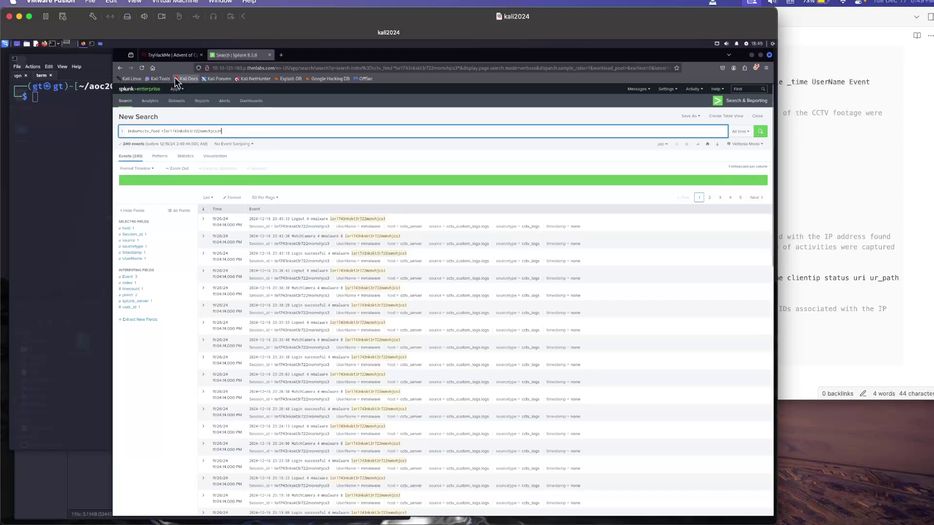
click(175, 57)
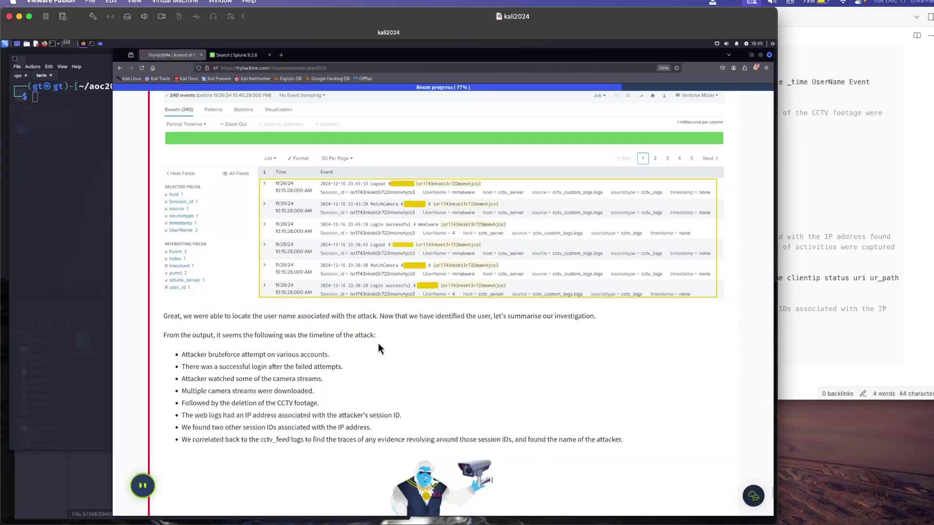
scroll(378, 343, down, 2)
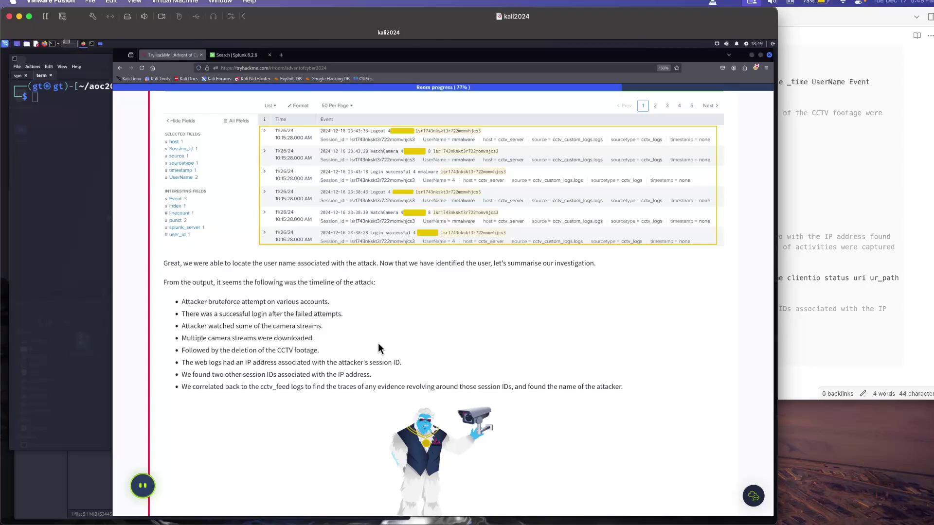
scroll(378, 343, down, 4)
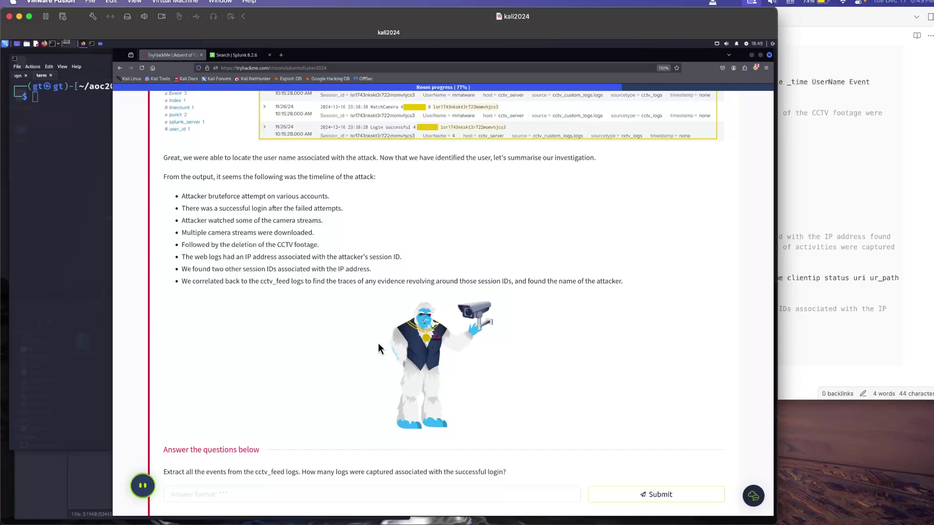
scroll(377, 343, down, 4)
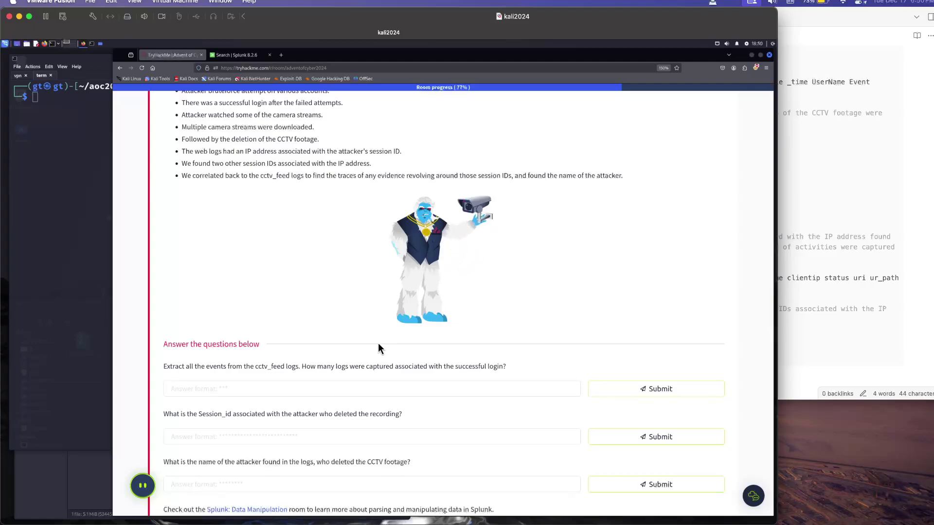
scroll(378, 343, down, 3)
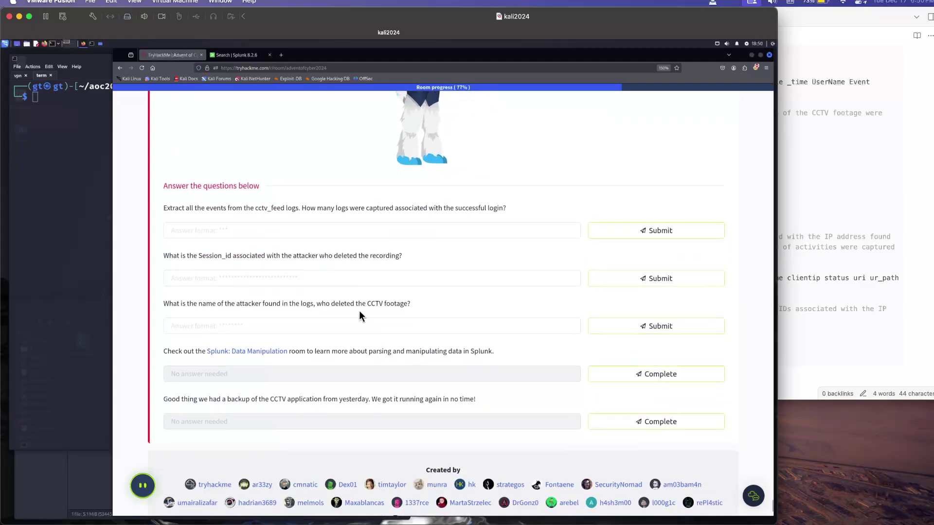
Step: Look through the Day 17 notes for the number of cctv_feed logs associated with the successful login
click(284, 230)
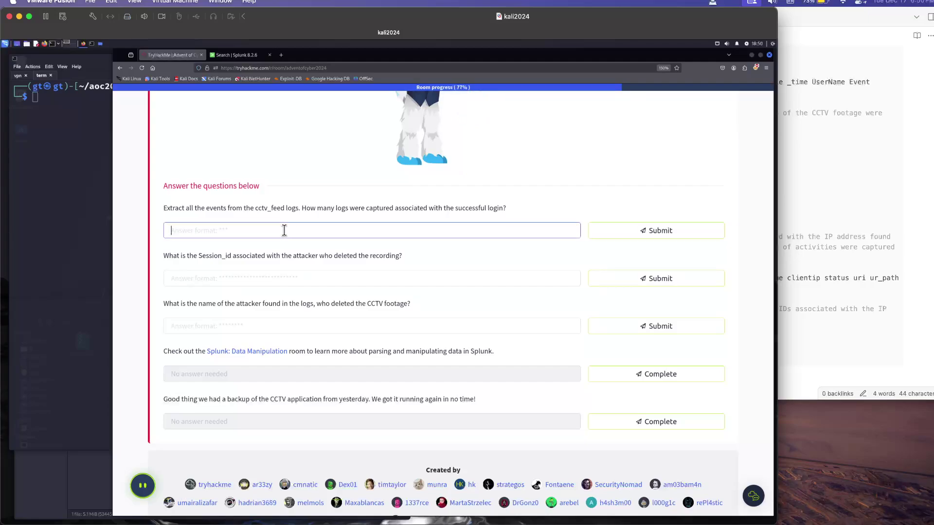
key(super+Tab)
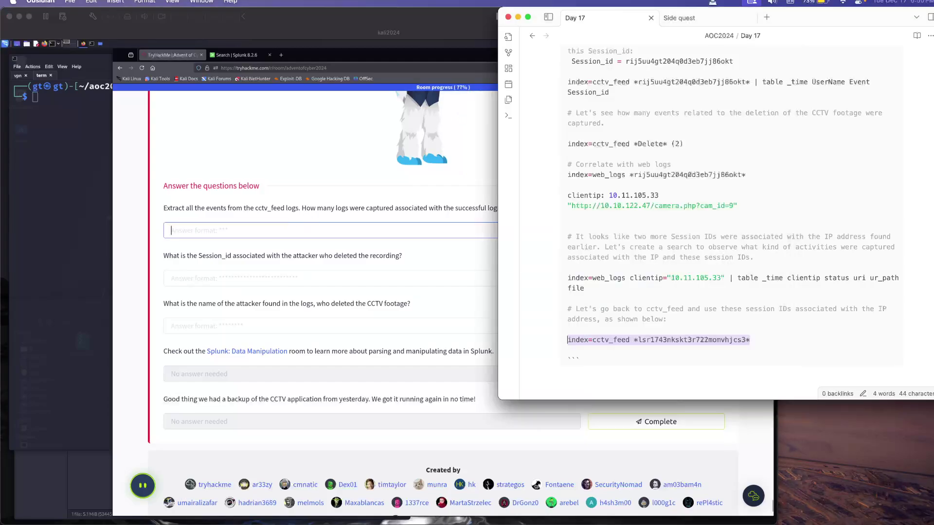
scroll(729, 219, up, 2)
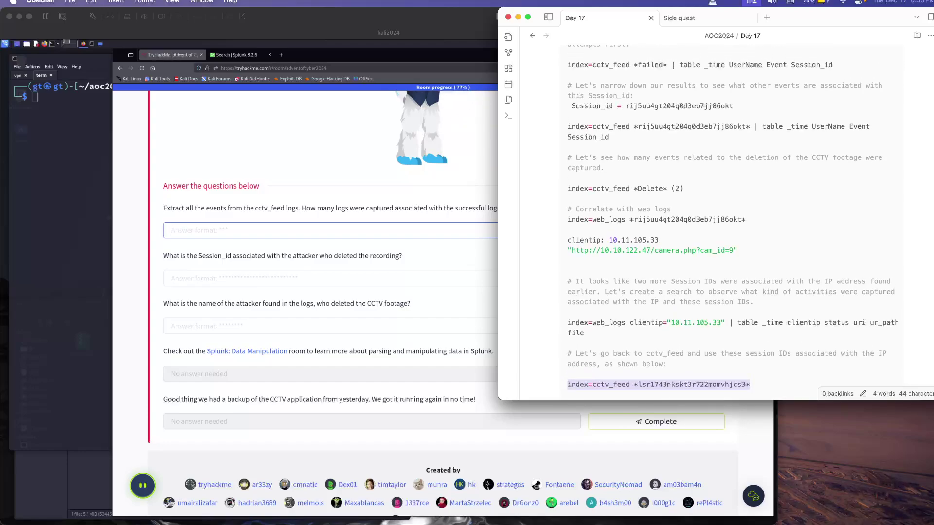
key(super+Tab)
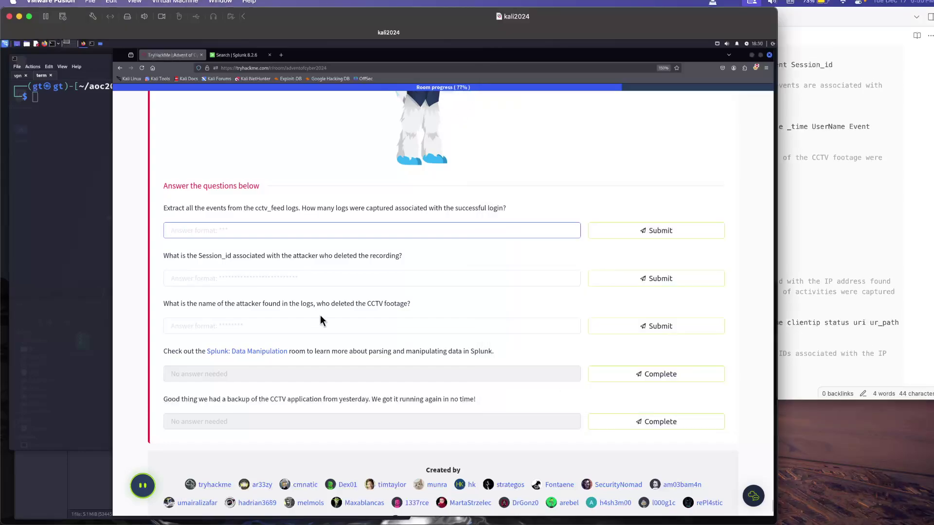
Step: Submit the session ID from the notes' web_logs query as the answer for the attacker who deleted the recording
click(346, 277)
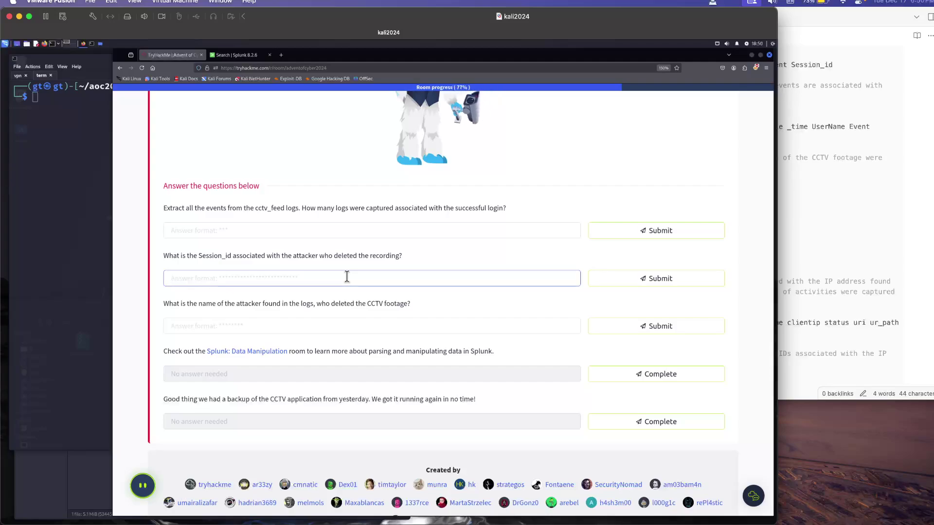
key(super+Tab)
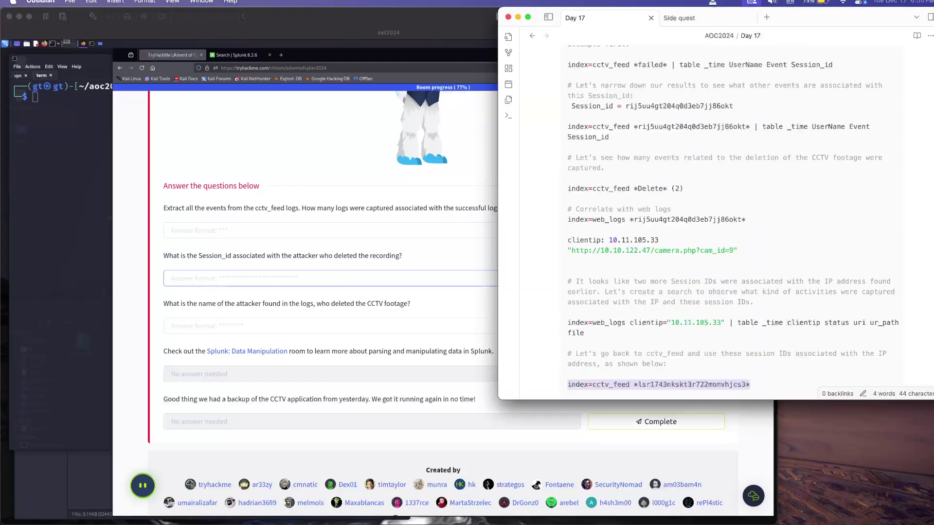
double_click(690, 220)
key(ctrl+c)
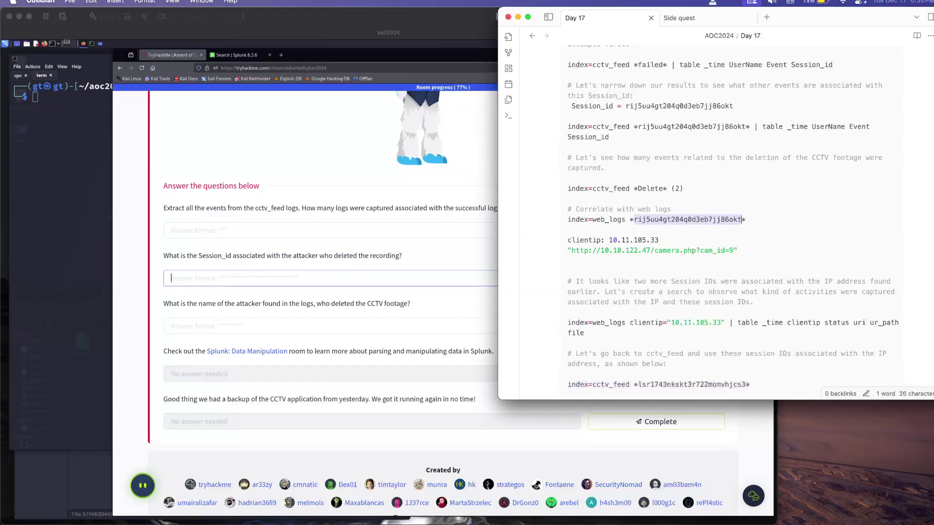
click(256, 280)
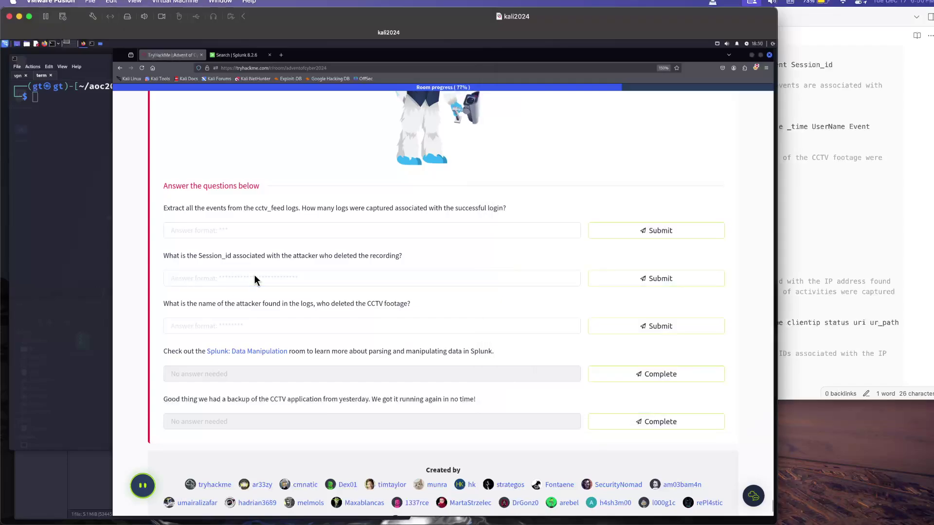
click(261, 276)
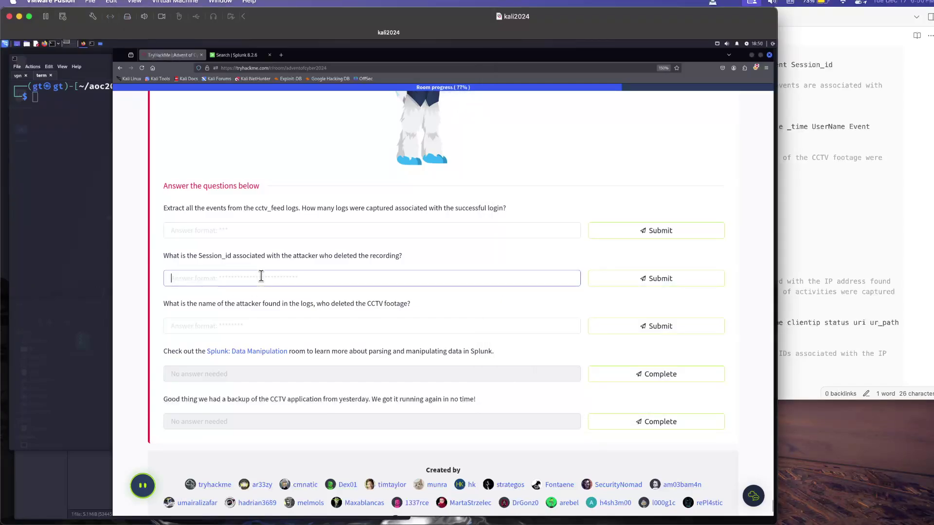
key(ctrl+v)
key(Return)
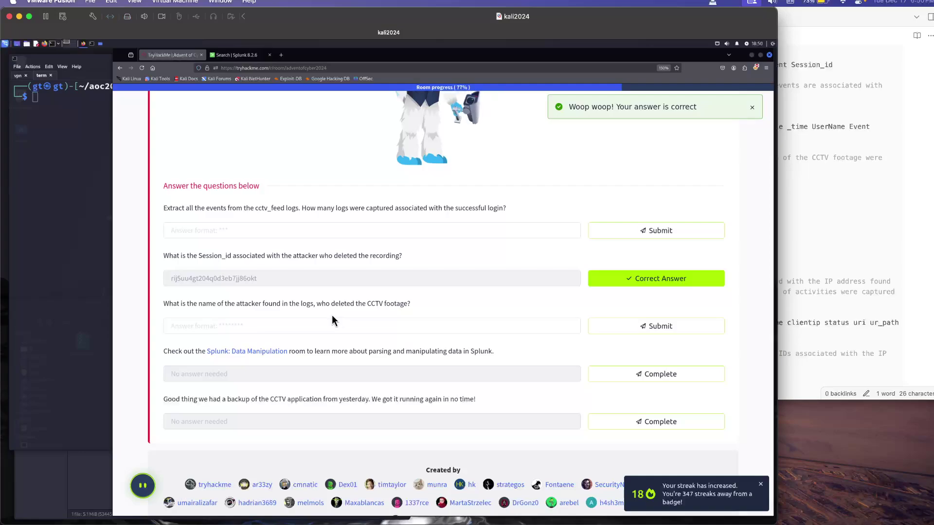
Step: Submit mmalware as the name of the attacker who deleted the CCTV footage and mark the two no-answer questions complete
click(318, 324)
text(mm)
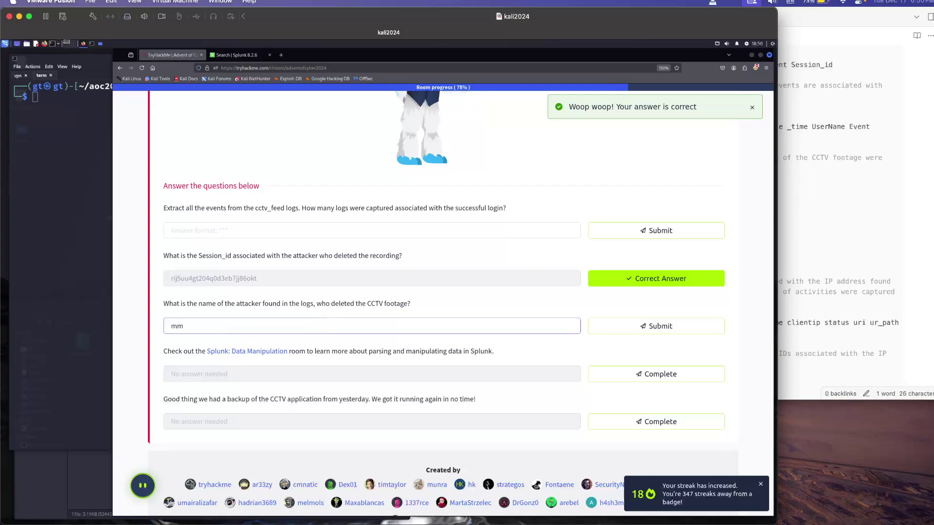
text(alware)
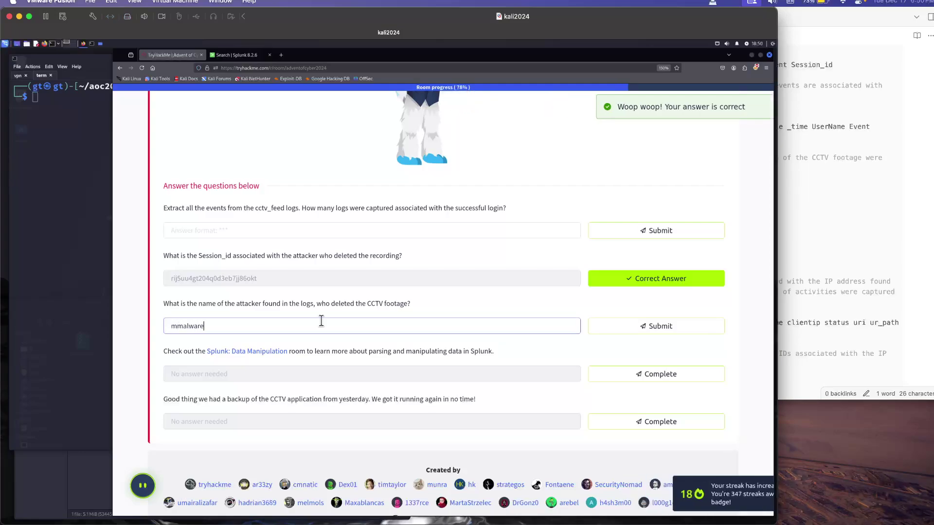
key(Return)
click(610, 379)
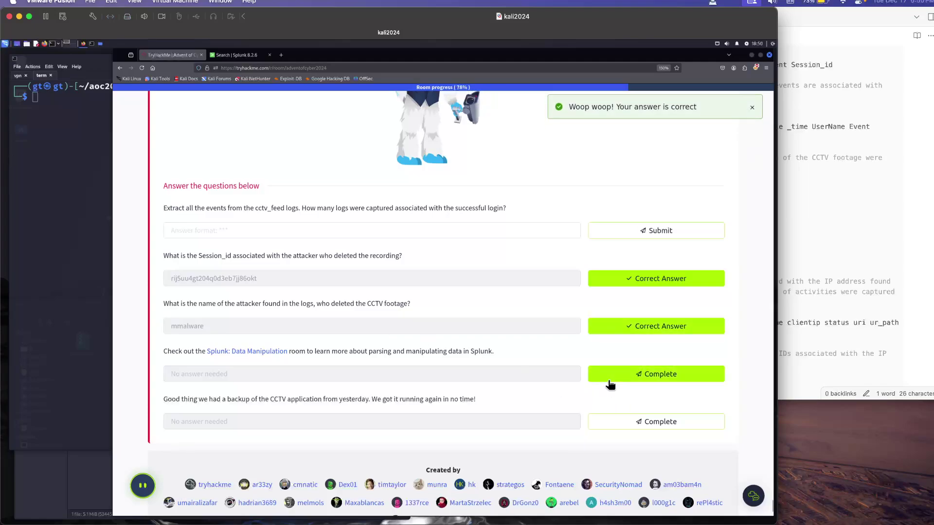
click(612, 421)
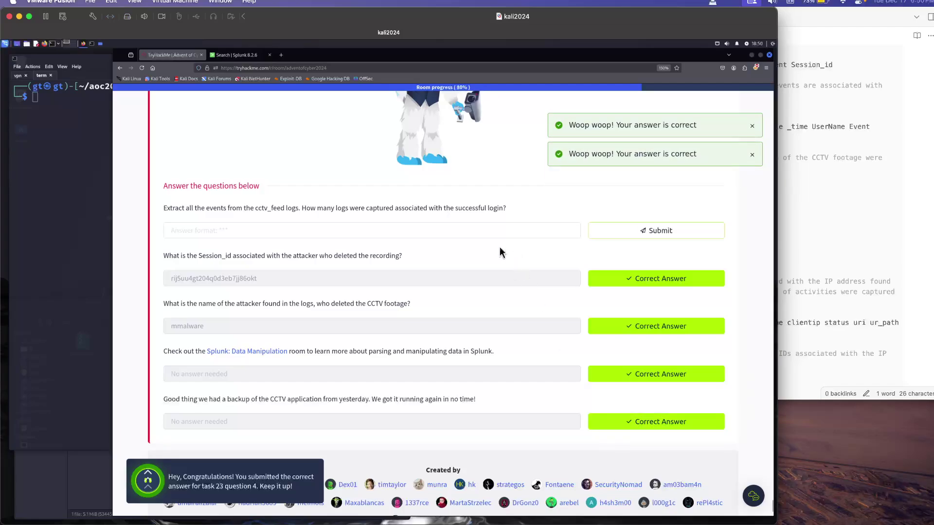
Step: Find the event summary query index=cctv_feed | stats count by Event in the Day 17 notes and copy it
click(431, 231)
key(super+Tab)
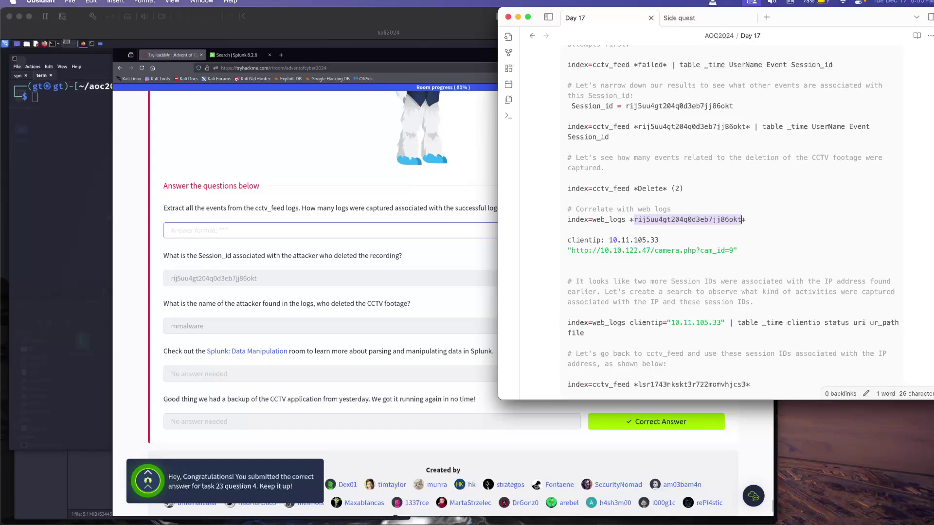
scroll(733, 219, up, 5)
scroll(733, 219, up, 5)
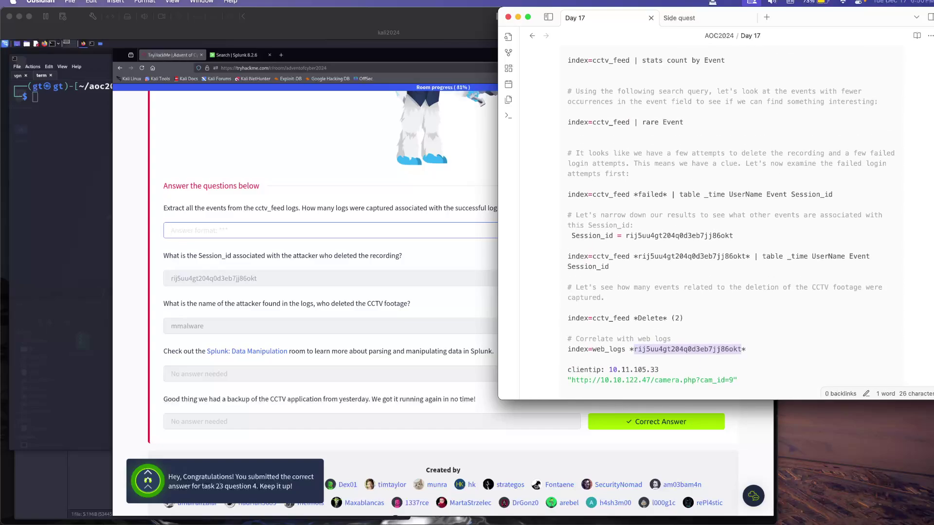
scroll(733, 218, up, 3)
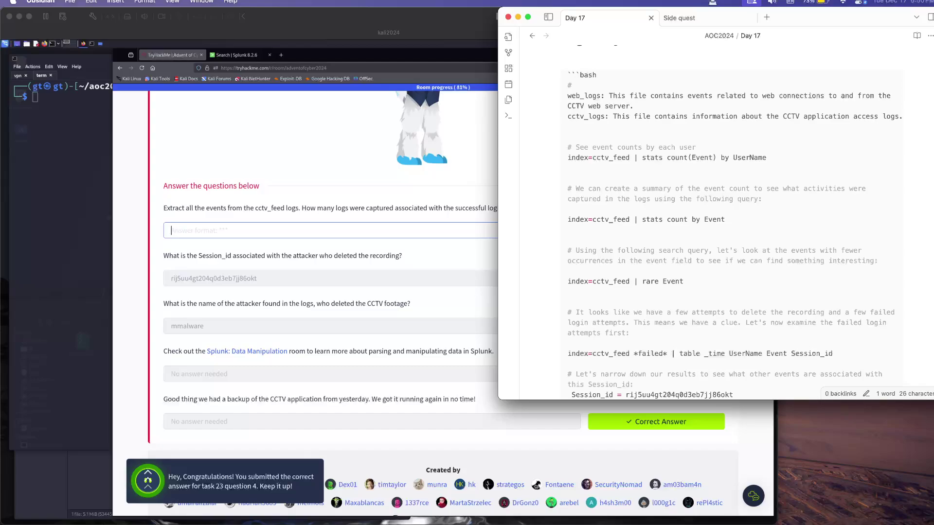
drag(729, 219, 568, 220)
key(ctrl+c)
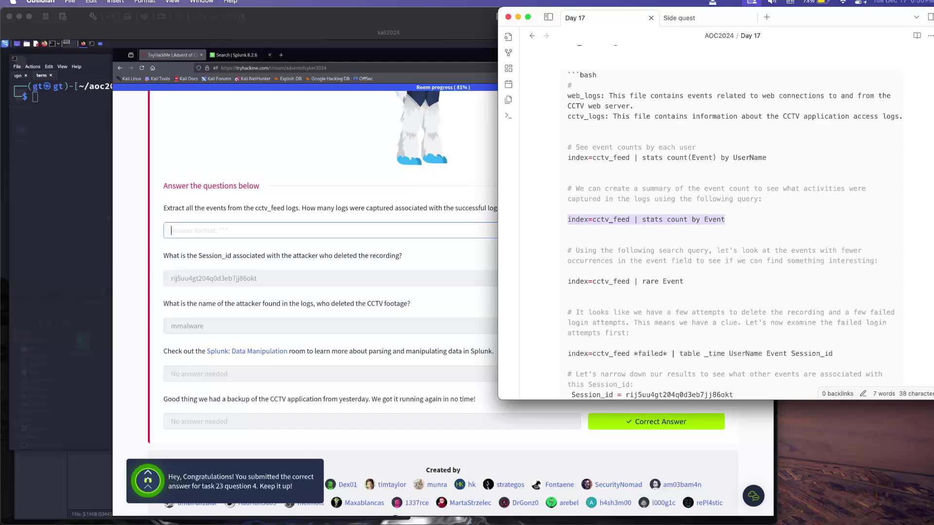
Step: Run index=cctv_feed | stats count by Event in Splunk and view the counts per event in the statistics table
click(228, 130)
click(237, 55)
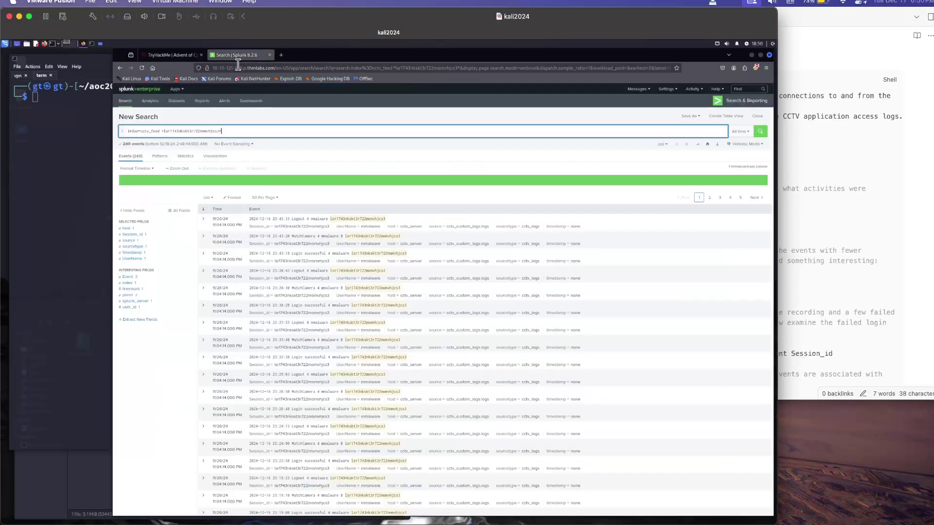
triple_click(221, 130)
key(ctrl+v)
key(Return)
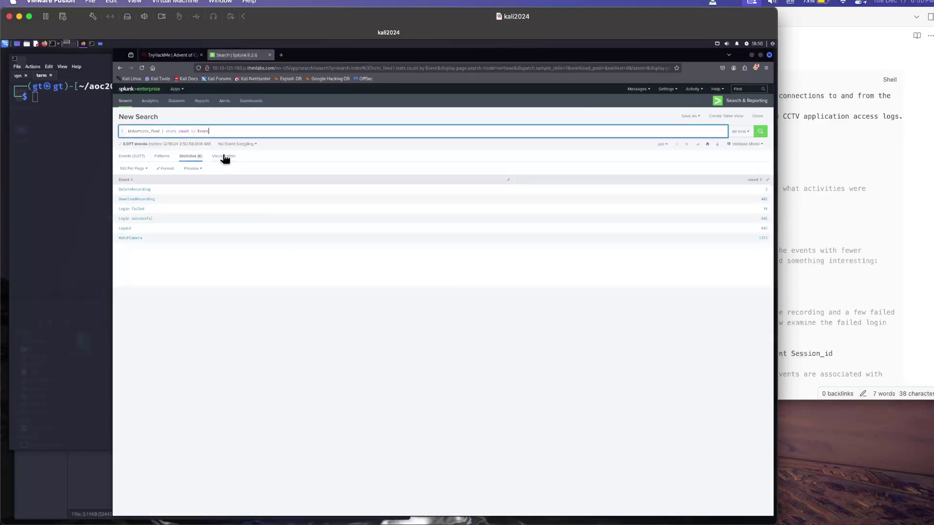
click(224, 157)
click(188, 156)
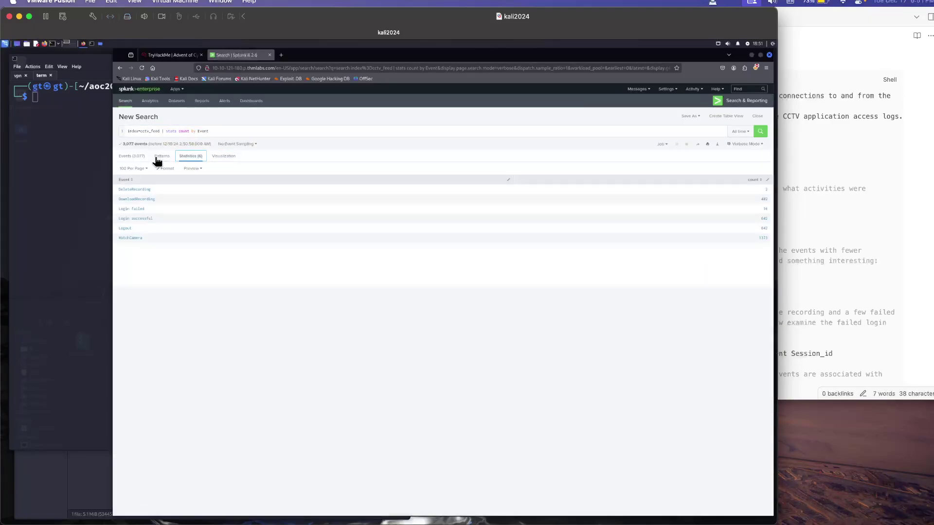
Step: Submit 642 on TryHackMe as the number of cctv_feed logs associated with the successful login
click(173, 54)
click(177, 231)
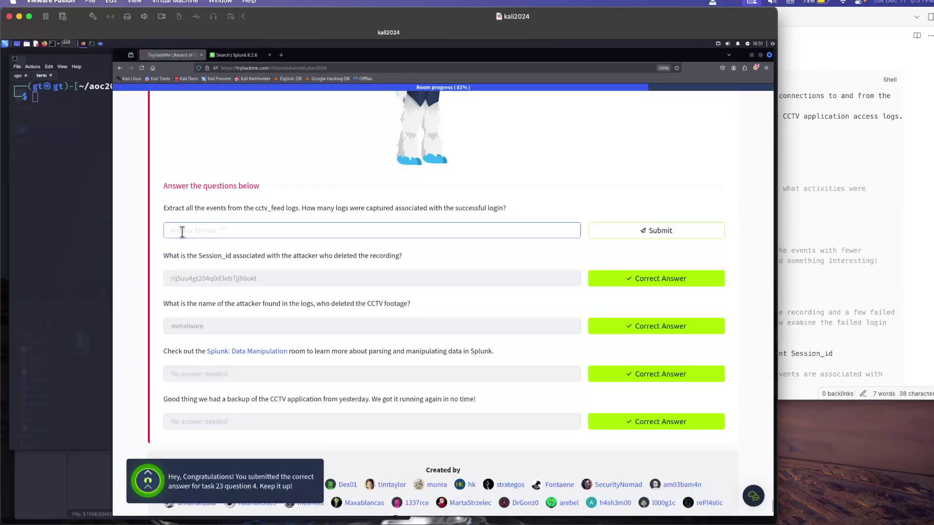
text(642)
key(Return)
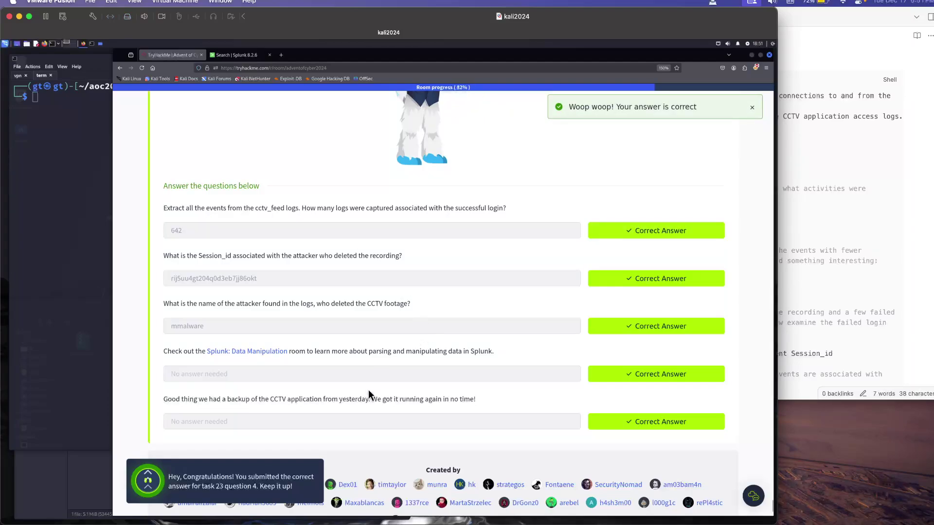
Step: Review the Day 17 guide's sections on rare events, event counts, field extraction and examining the CCTV logs
scroll(369, 390, up, 10)
scroll(369, 391, up, 15)
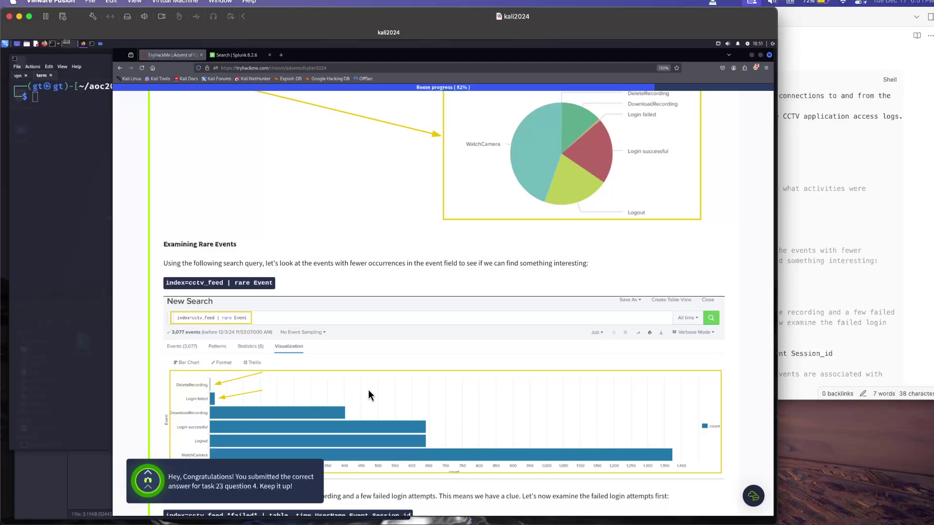
scroll(369, 390, up, 6)
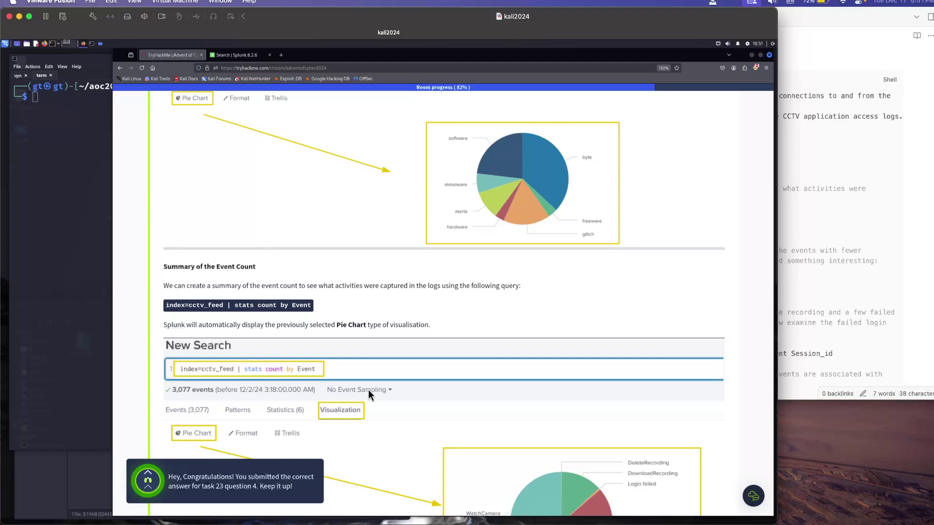
scroll(369, 390, up, 4)
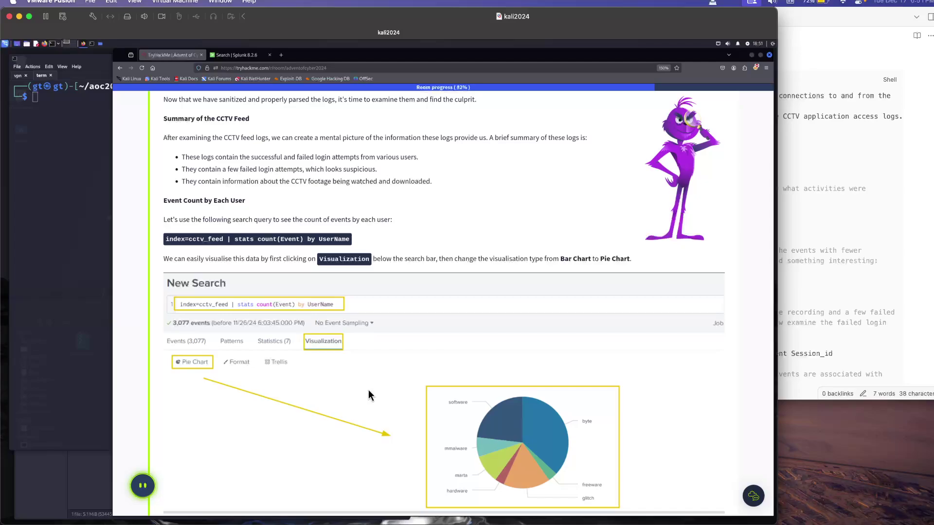
scroll(459, 308, down, 15)
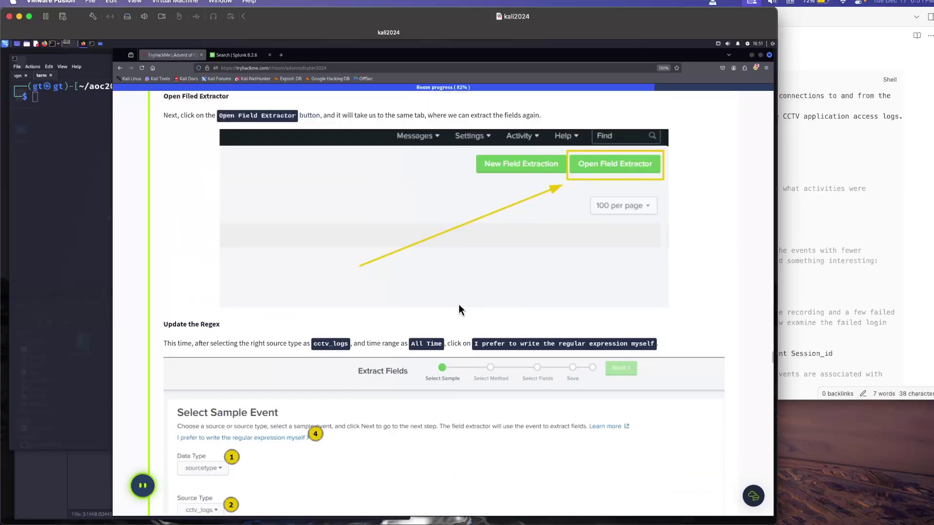
scroll(459, 309, up, 5)
scroll(459, 304, up, 20)
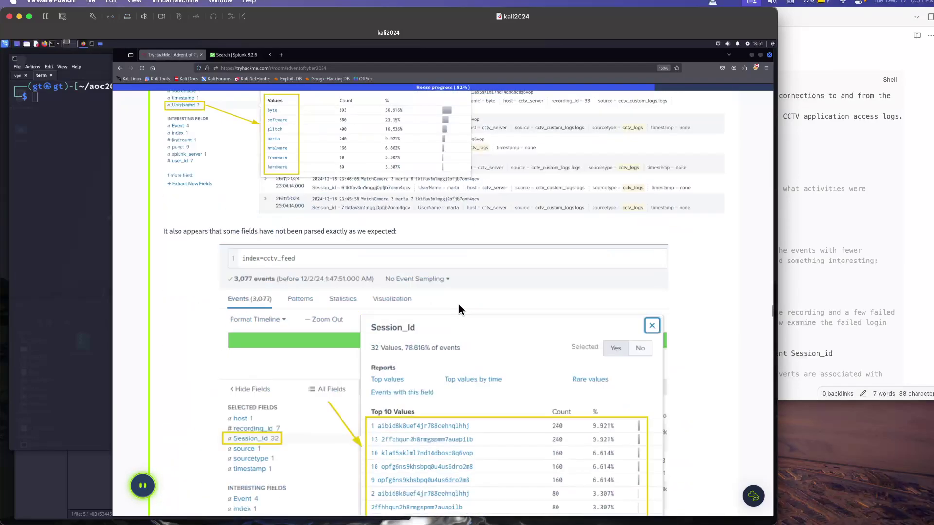
scroll(459, 310, up, 20)
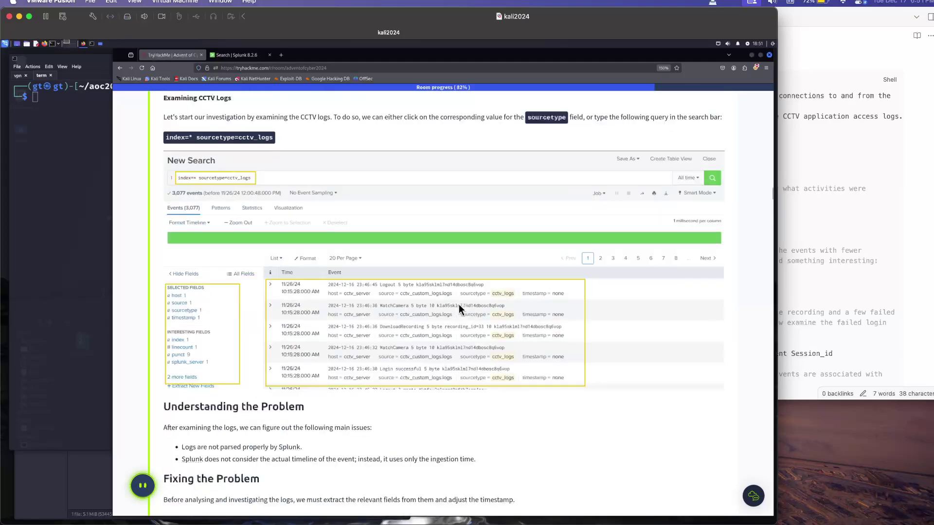